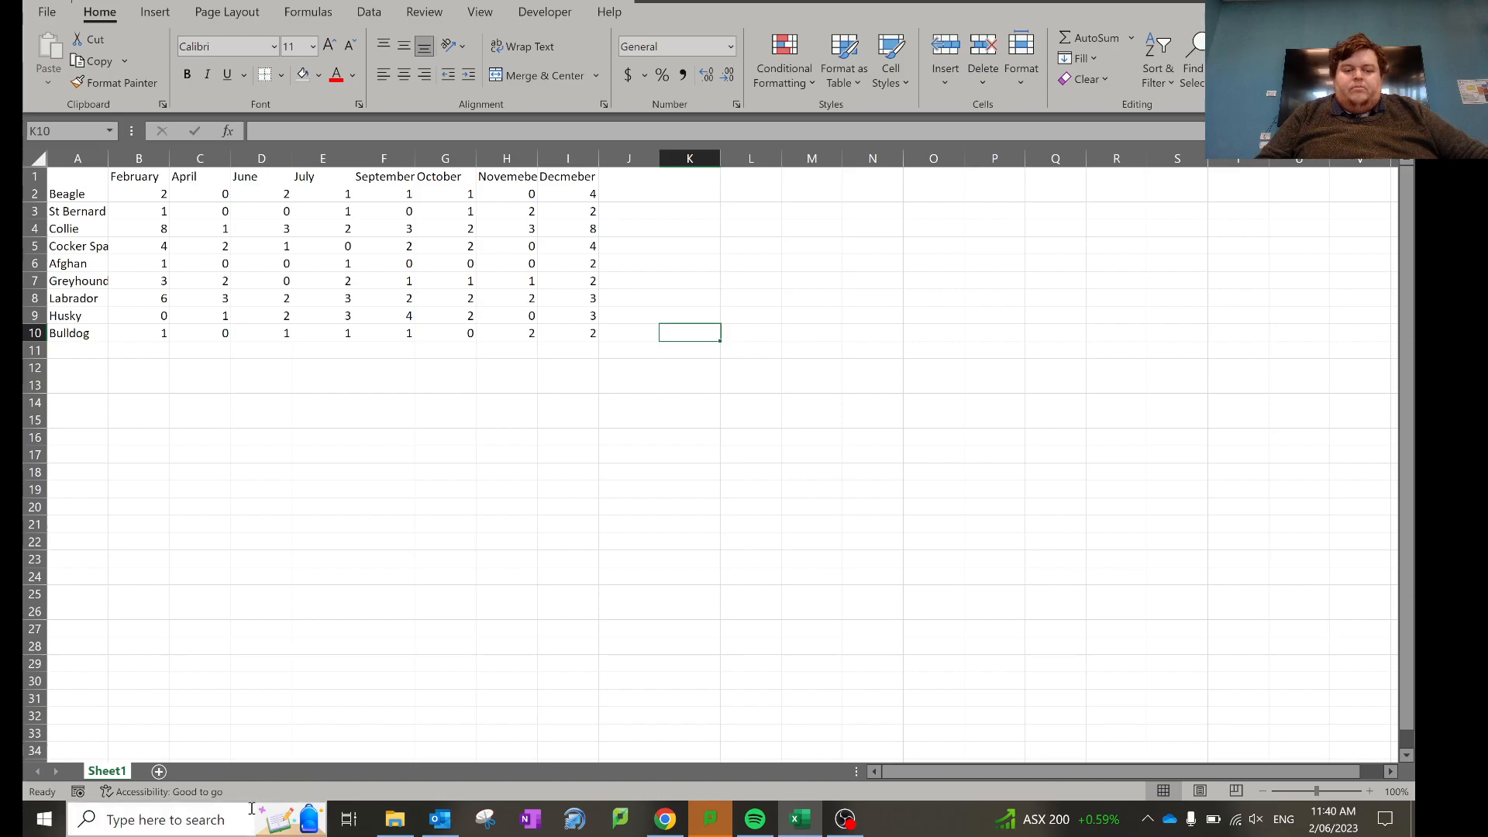
- Search the computer for Excel and launch a new Excel window
{"action": "left_click", "coordinate": [207, 822]}
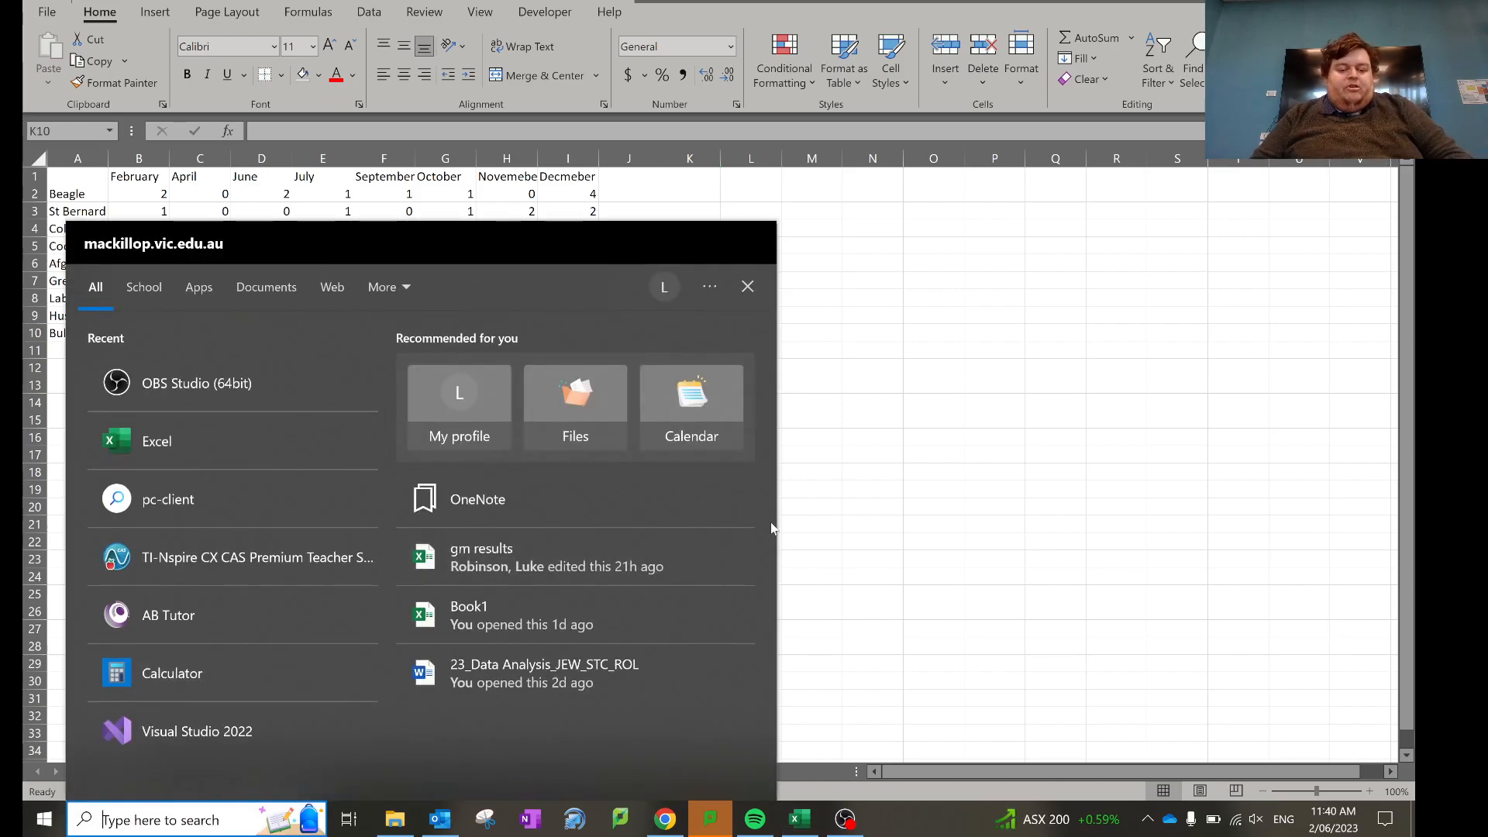
{"action": "type", "text": "excel"}
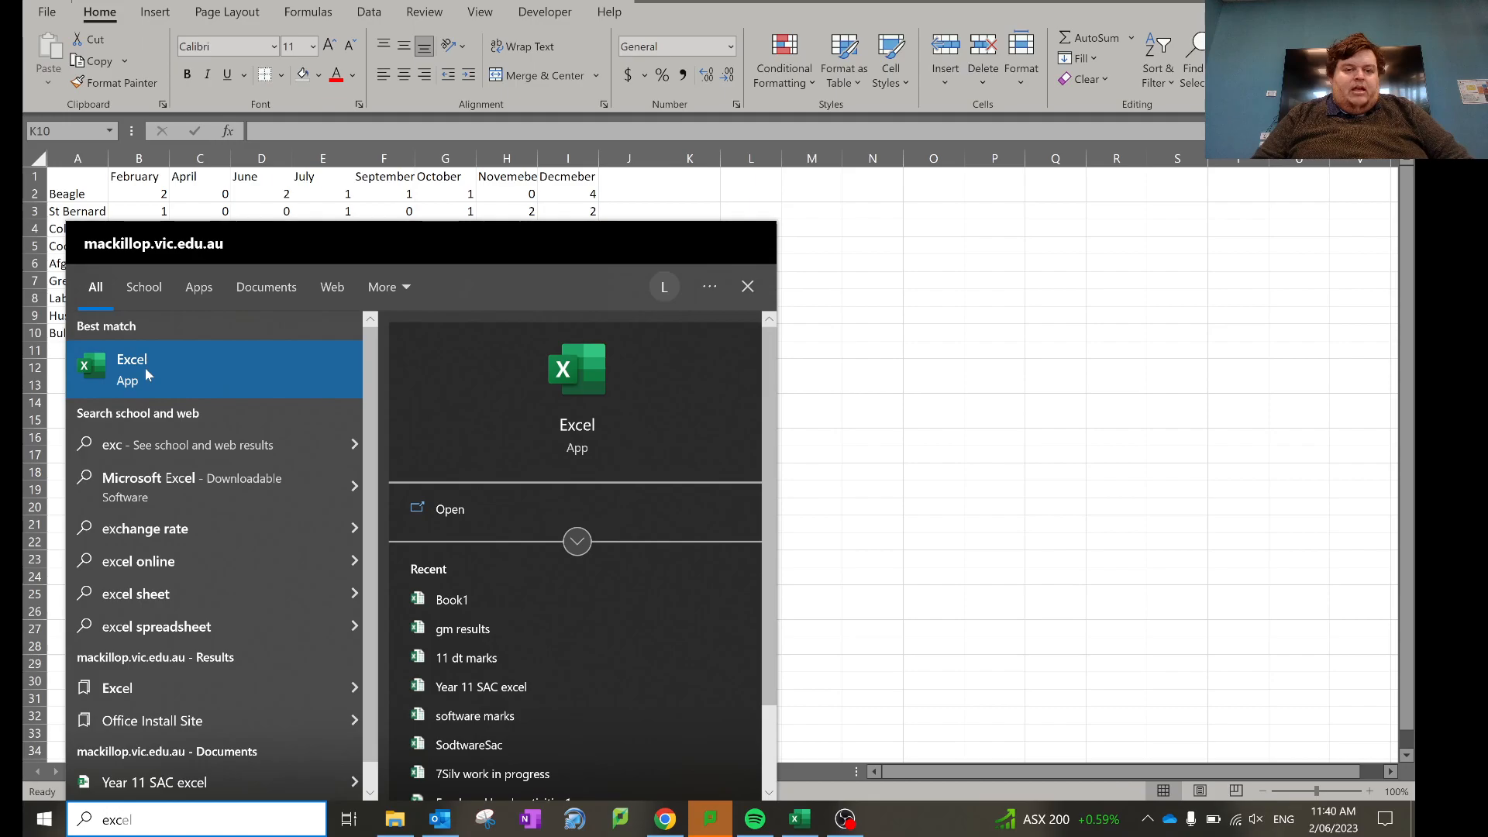
{"action": "key", "text": "Escape"}
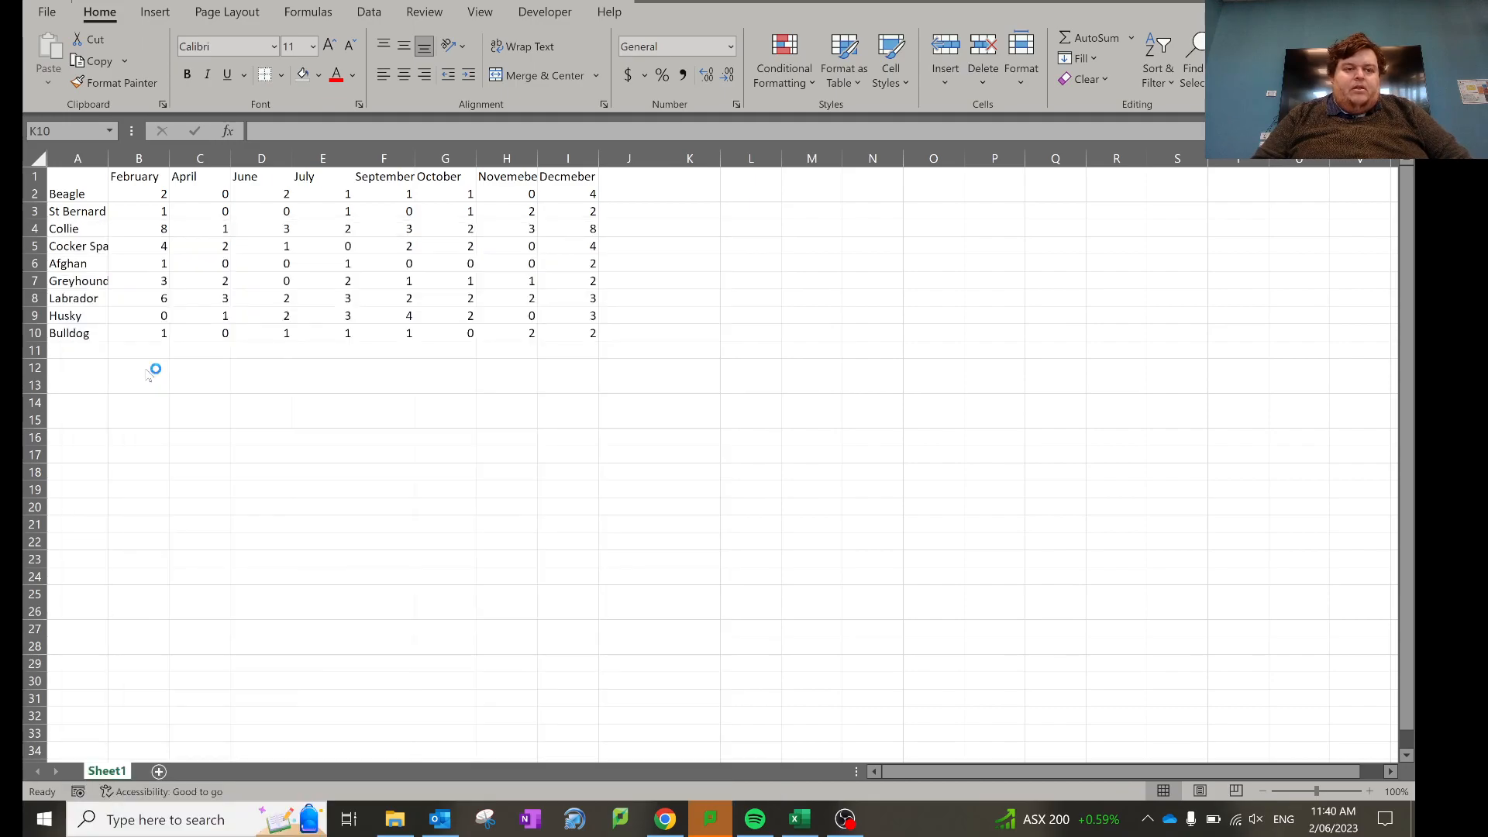
{"action": "left_click", "coordinate": [146, 369]}
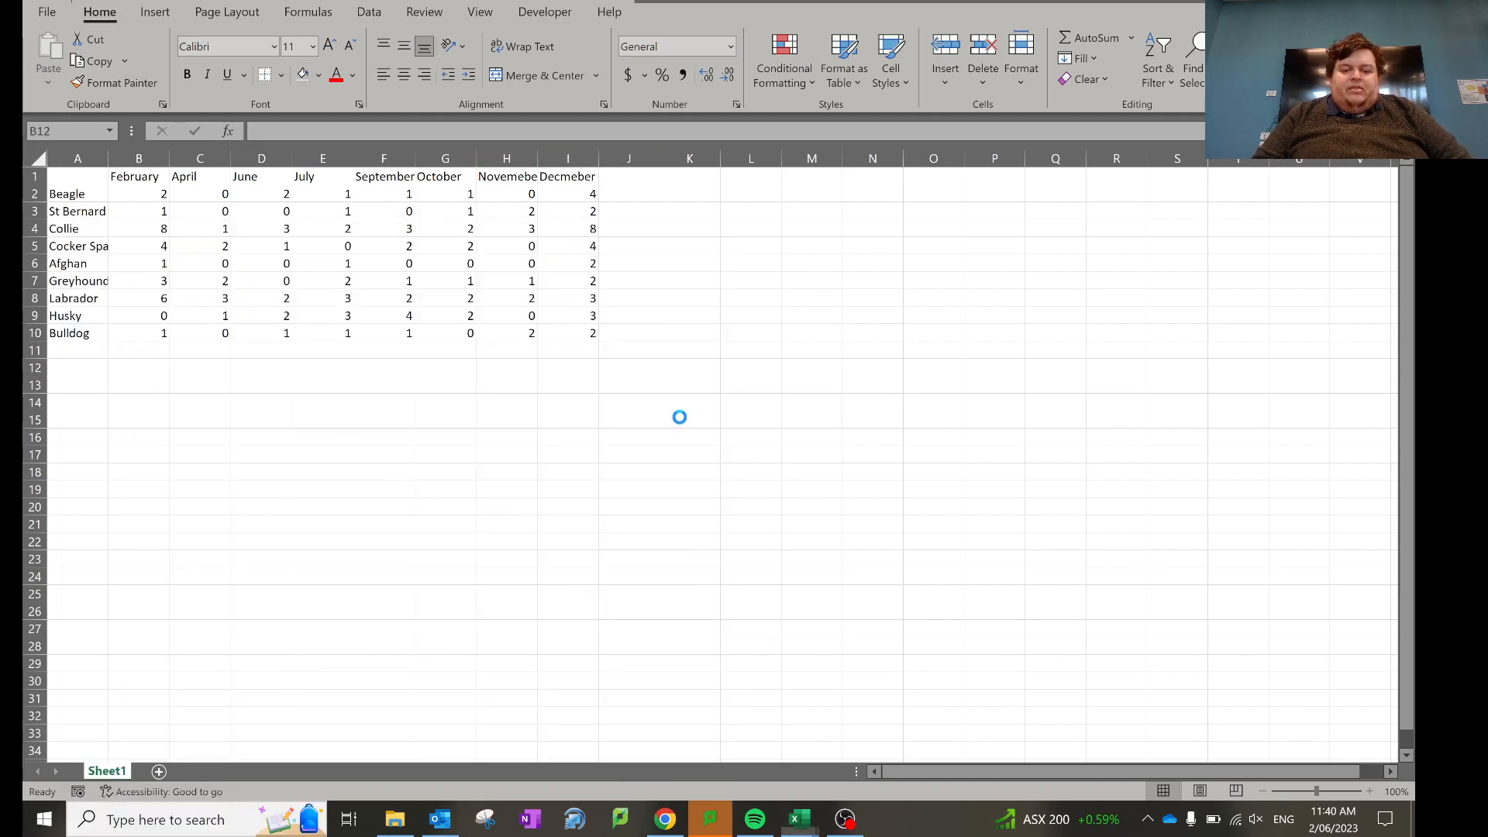
{"action": "key", "text": "ctrl+n"}
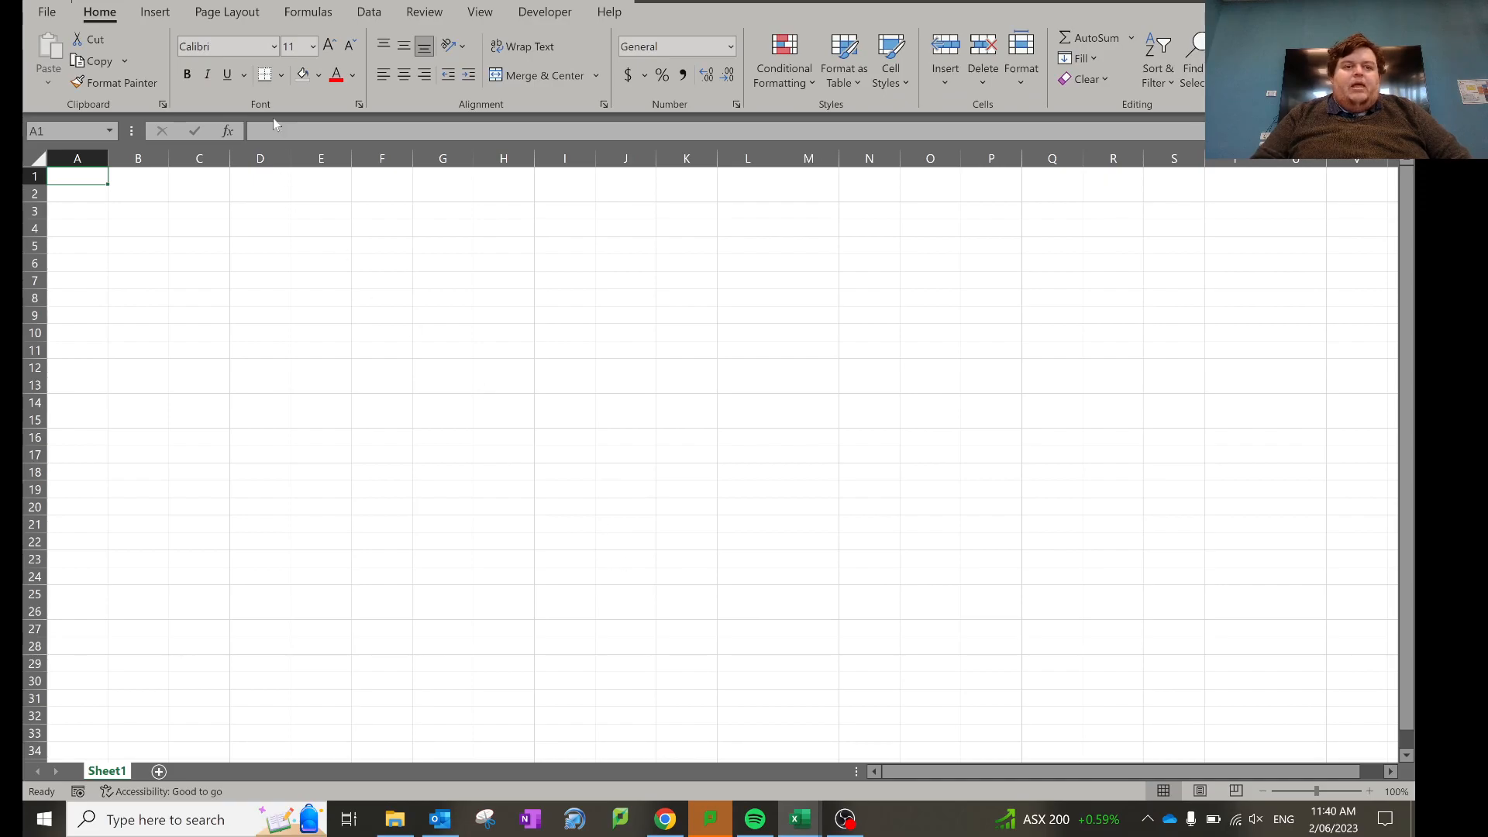
- Look over the available templates and recent files, and create a blank workbook
{"action": "left_click", "coordinate": [47, 11]}
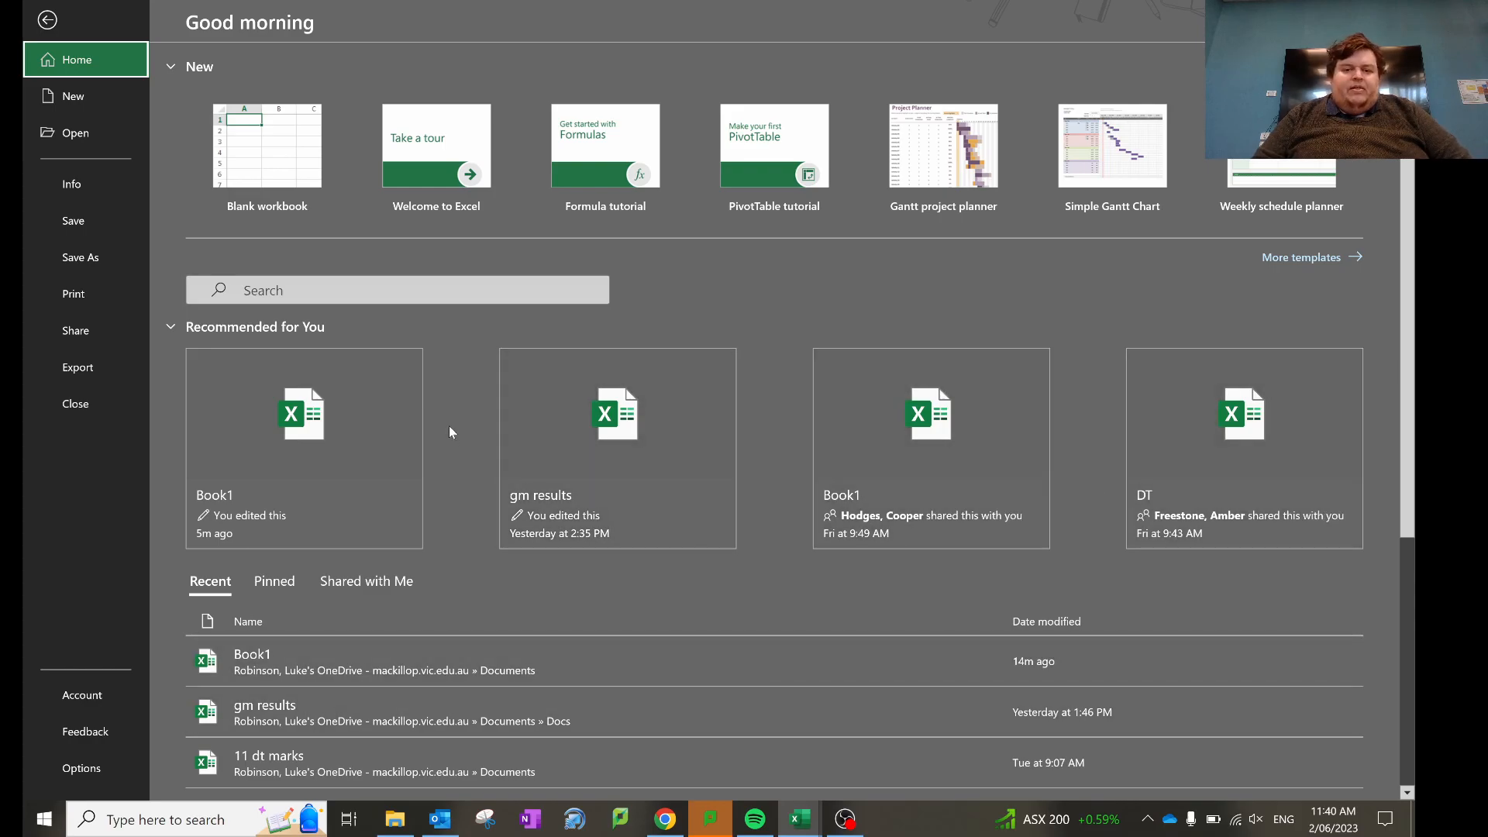
{"action": "scroll", "coordinate": [449, 426], "scroll_direction": "down", "scroll_amount": 2}
{"action": "scroll", "coordinate": [485, 381], "scroll_direction": "up", "scroll_amount": 2}
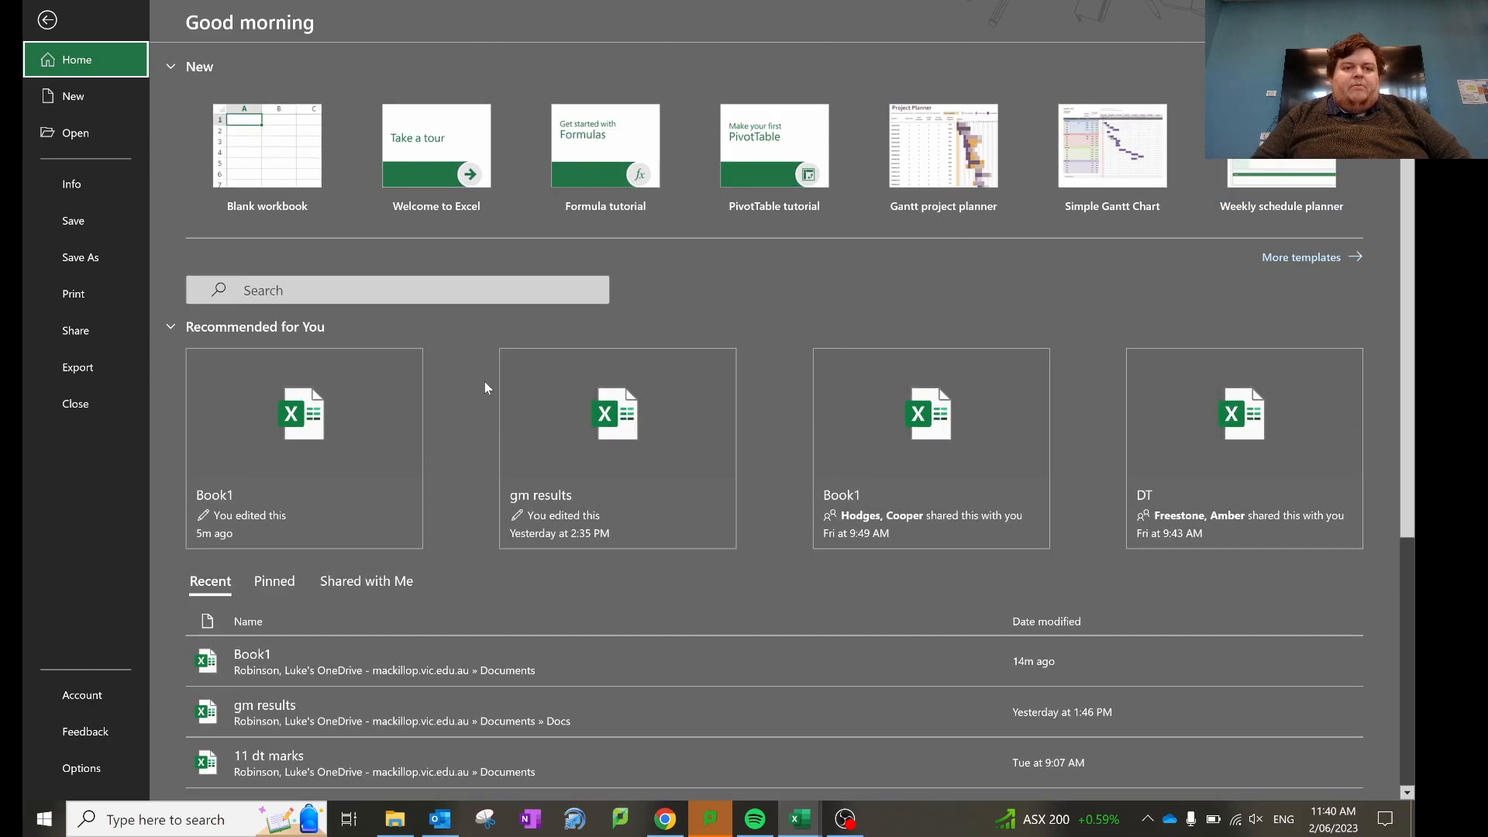
{"action": "left_click", "coordinate": [256, 164]}
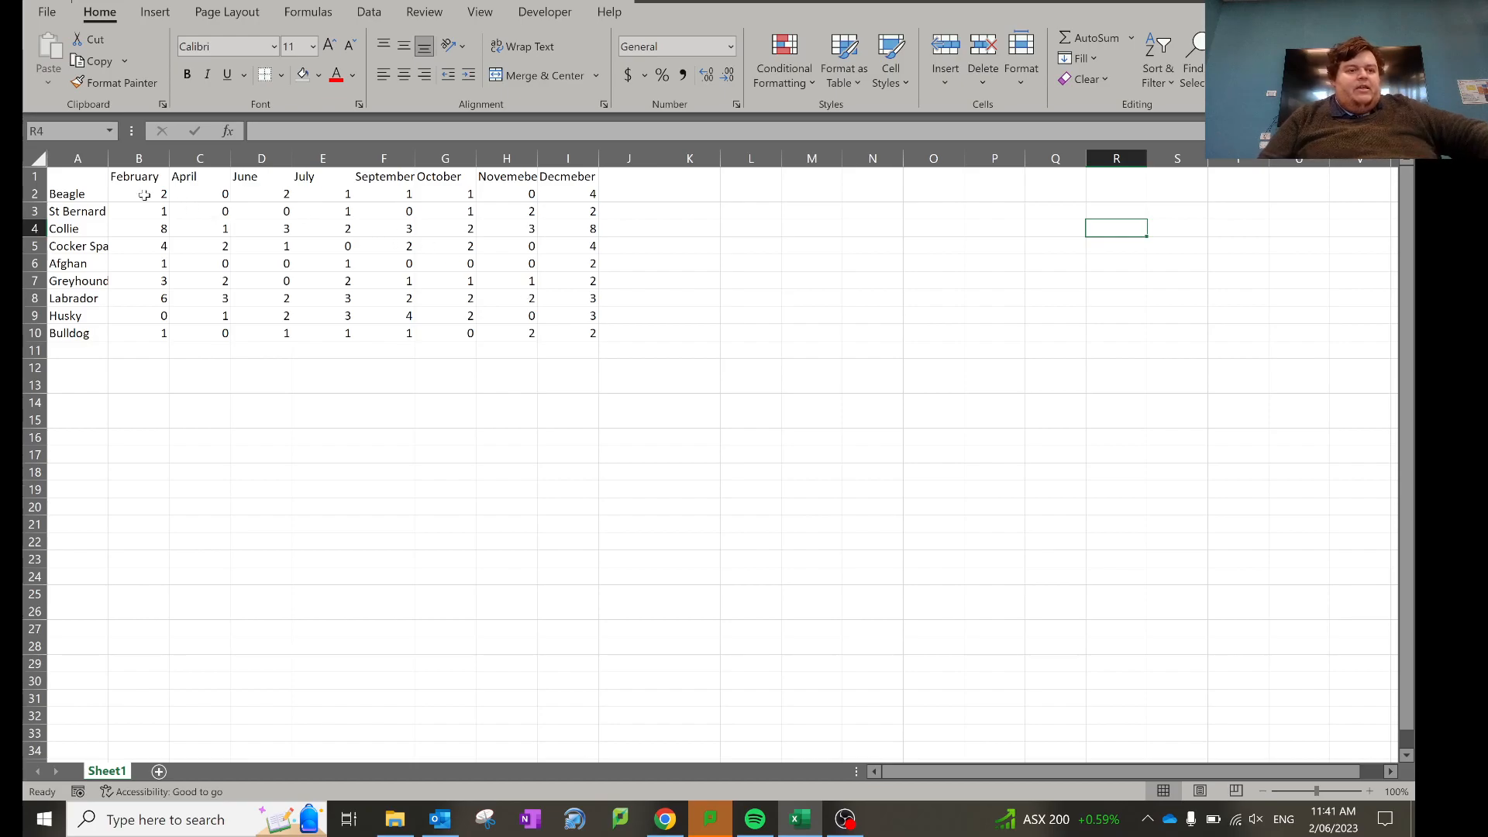
- Examine the dog breed labels in column A, the month headings in row 1 and the Collie value for February
{"action": "left_click", "coordinate": [89, 195]}
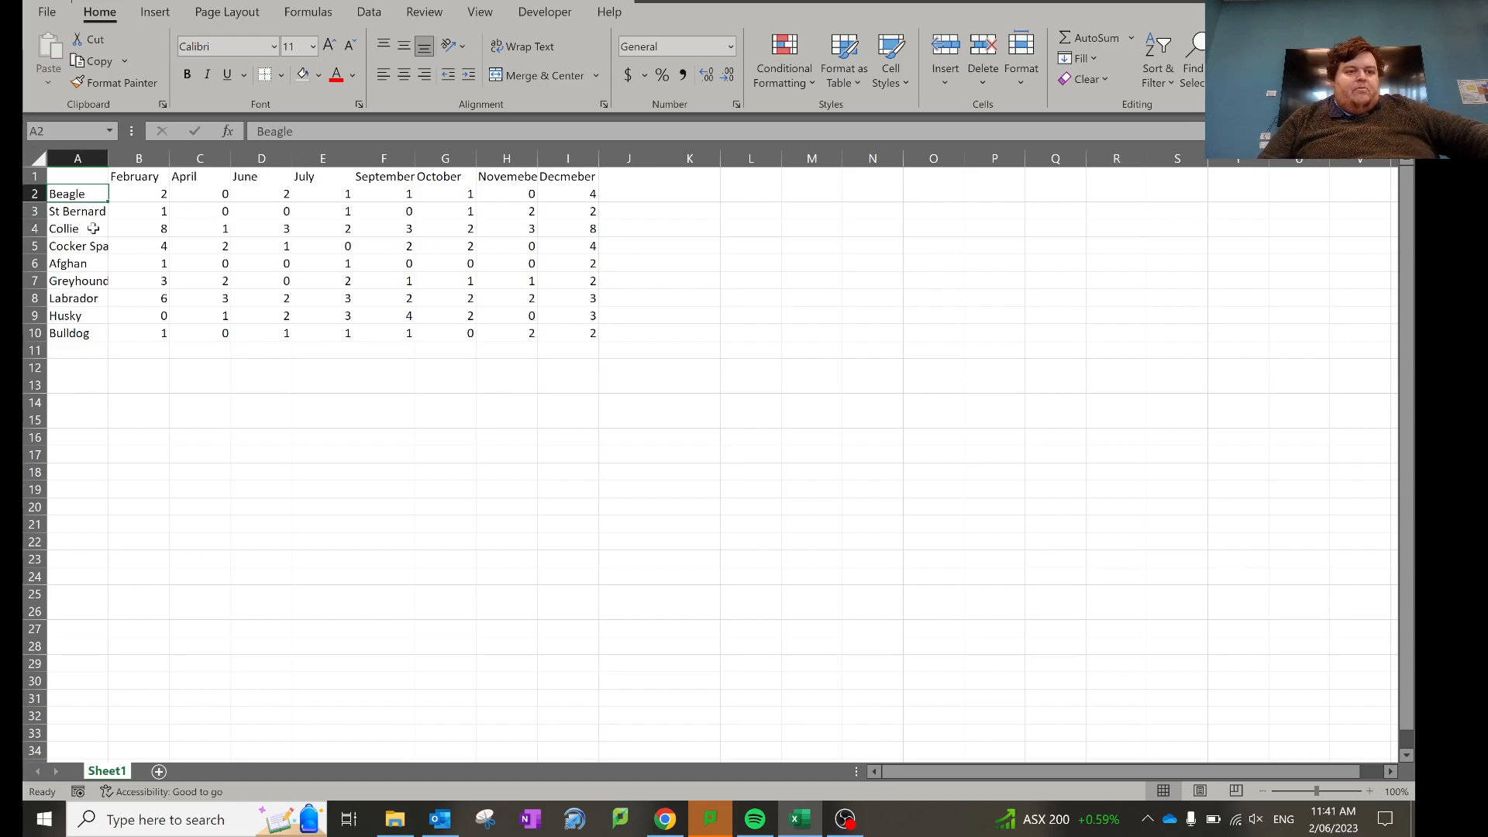
{"action": "left_click", "coordinate": [96, 268]}
{"action": "left_click", "coordinate": [102, 293]}
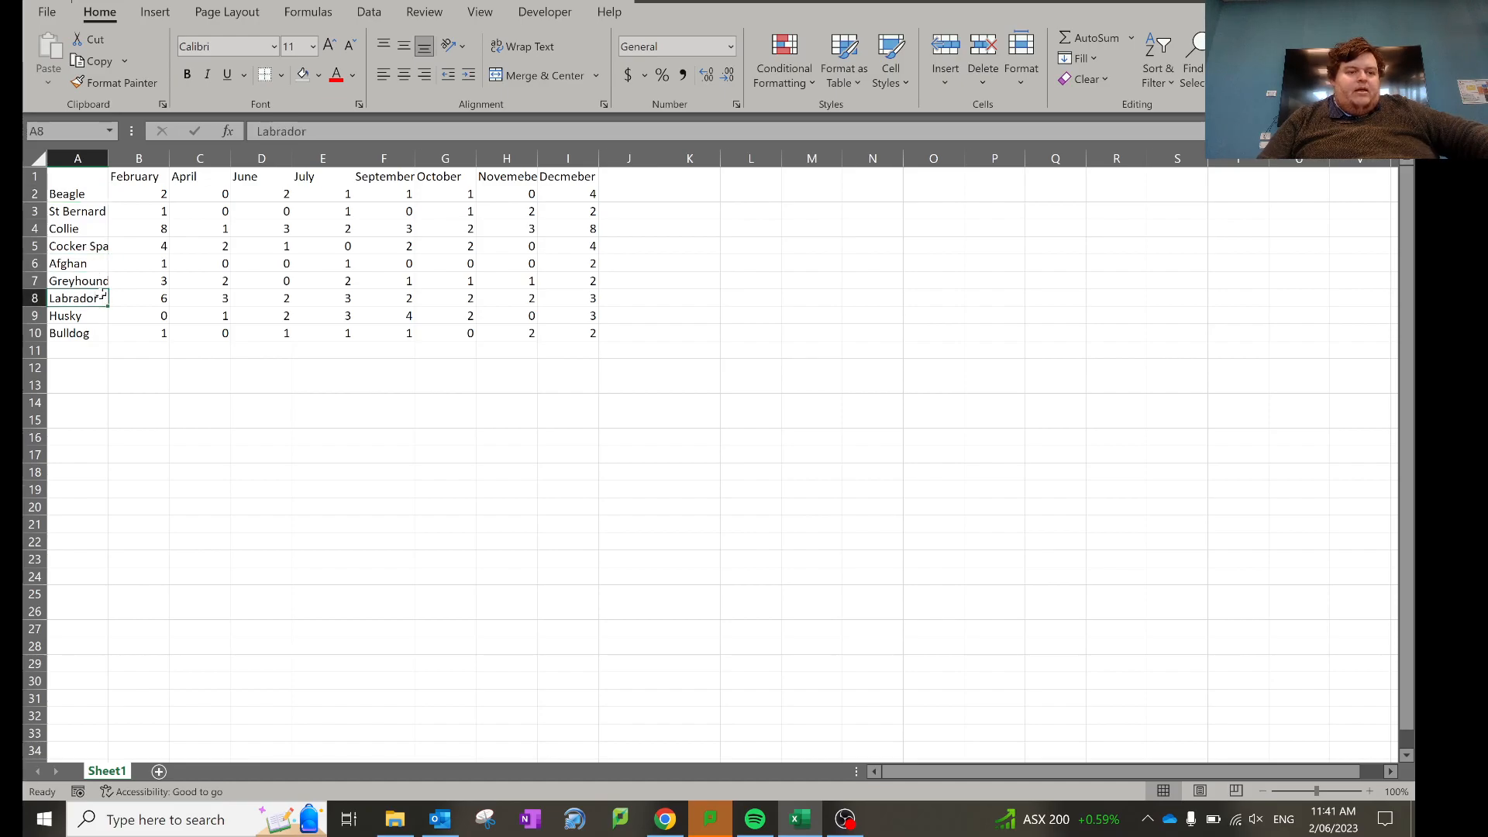
{"action": "left_click", "coordinate": [92, 245]}
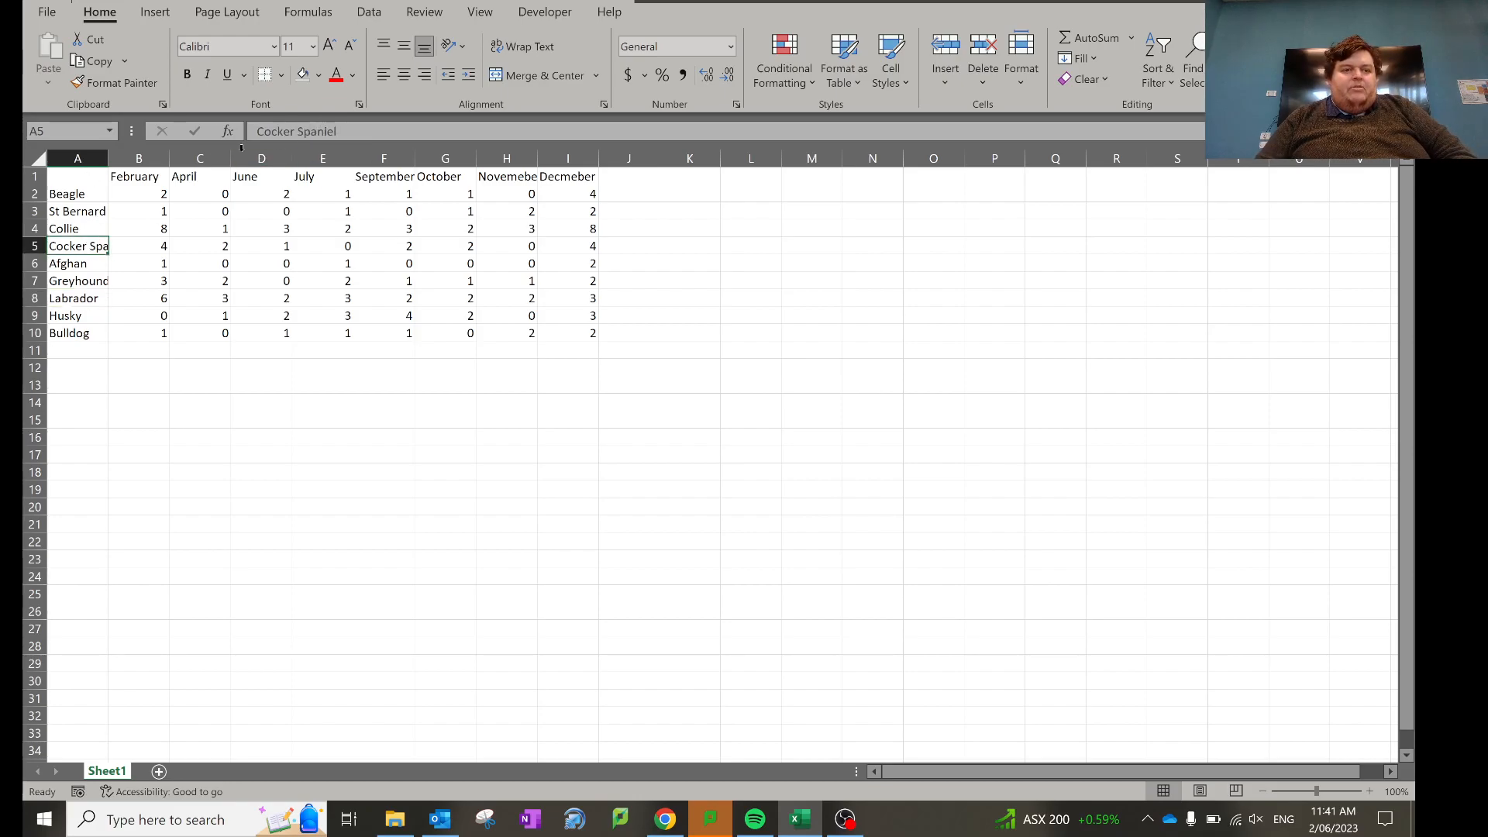
{"action": "left_click", "coordinate": [157, 158]}
{"action": "left_click", "coordinate": [184, 157]}
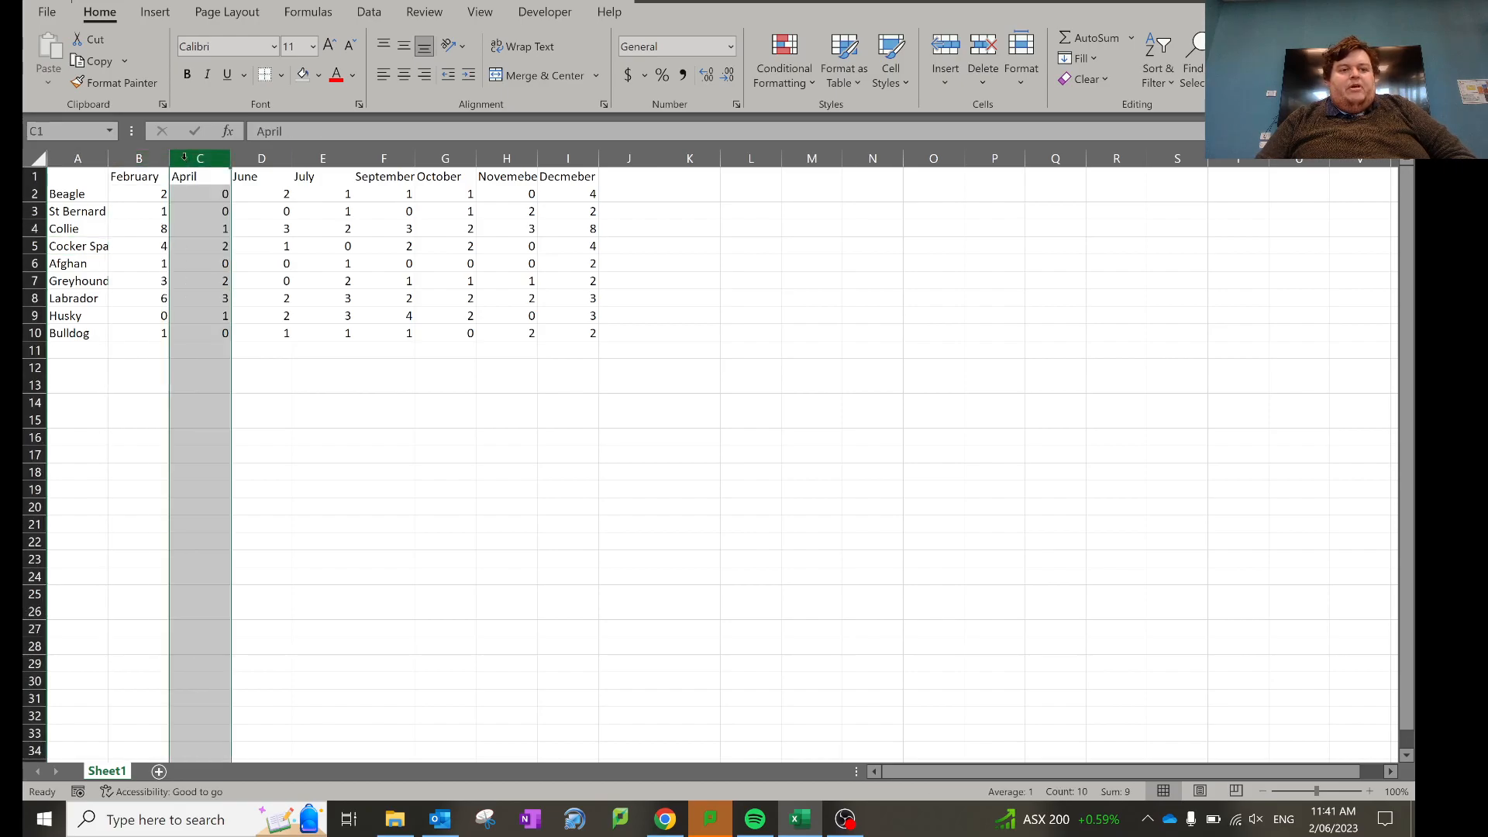
{"action": "left_click", "coordinate": [264, 159]}
{"action": "left_click", "coordinate": [326, 169]}
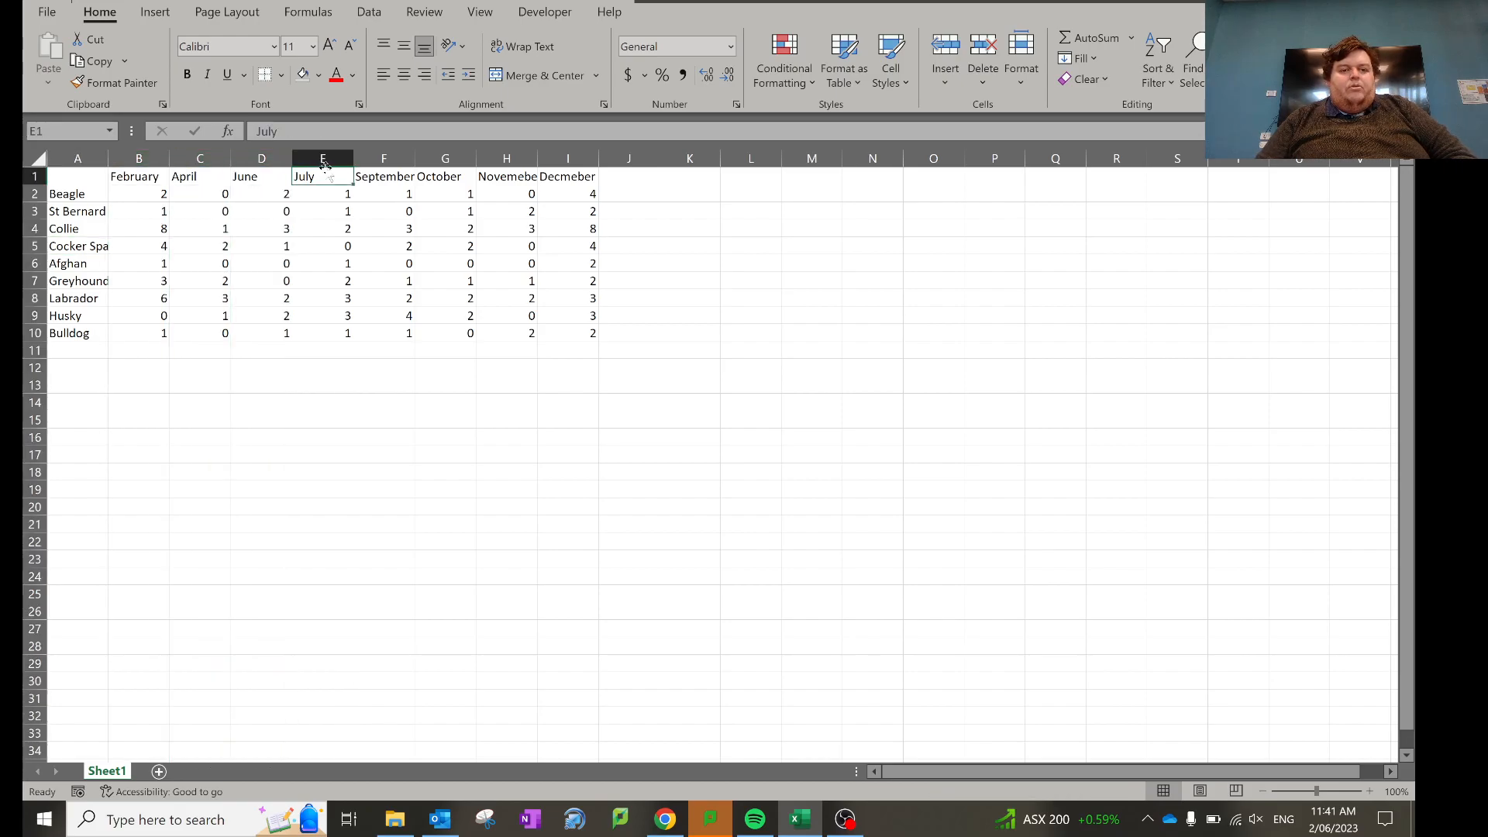
{"action": "left_click", "coordinate": [400, 159]}
{"action": "left_click", "coordinate": [448, 158]}
{"action": "left_click", "coordinate": [509, 158]}
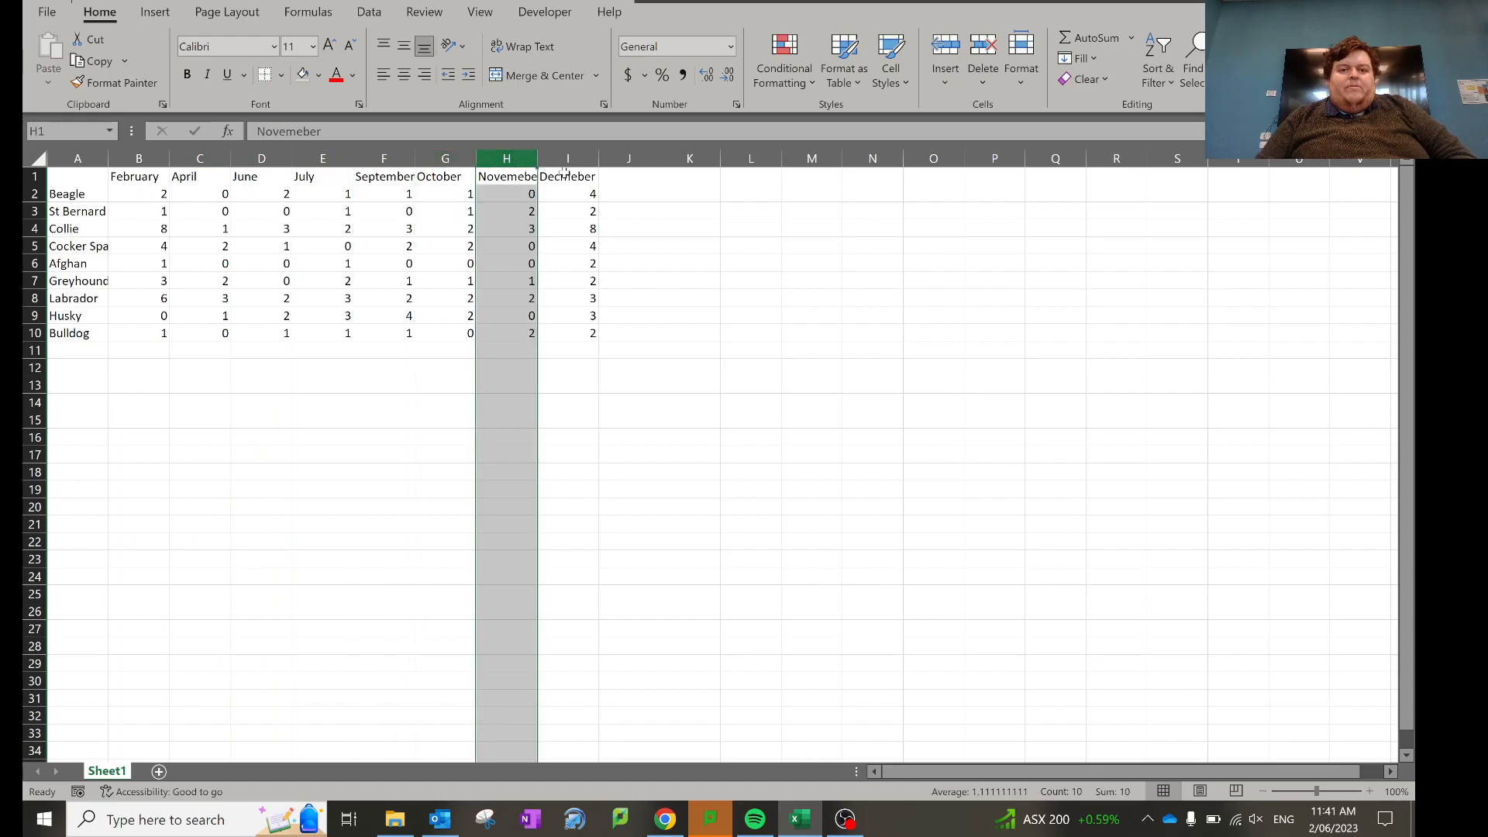
{"action": "left_click", "coordinate": [570, 171]}
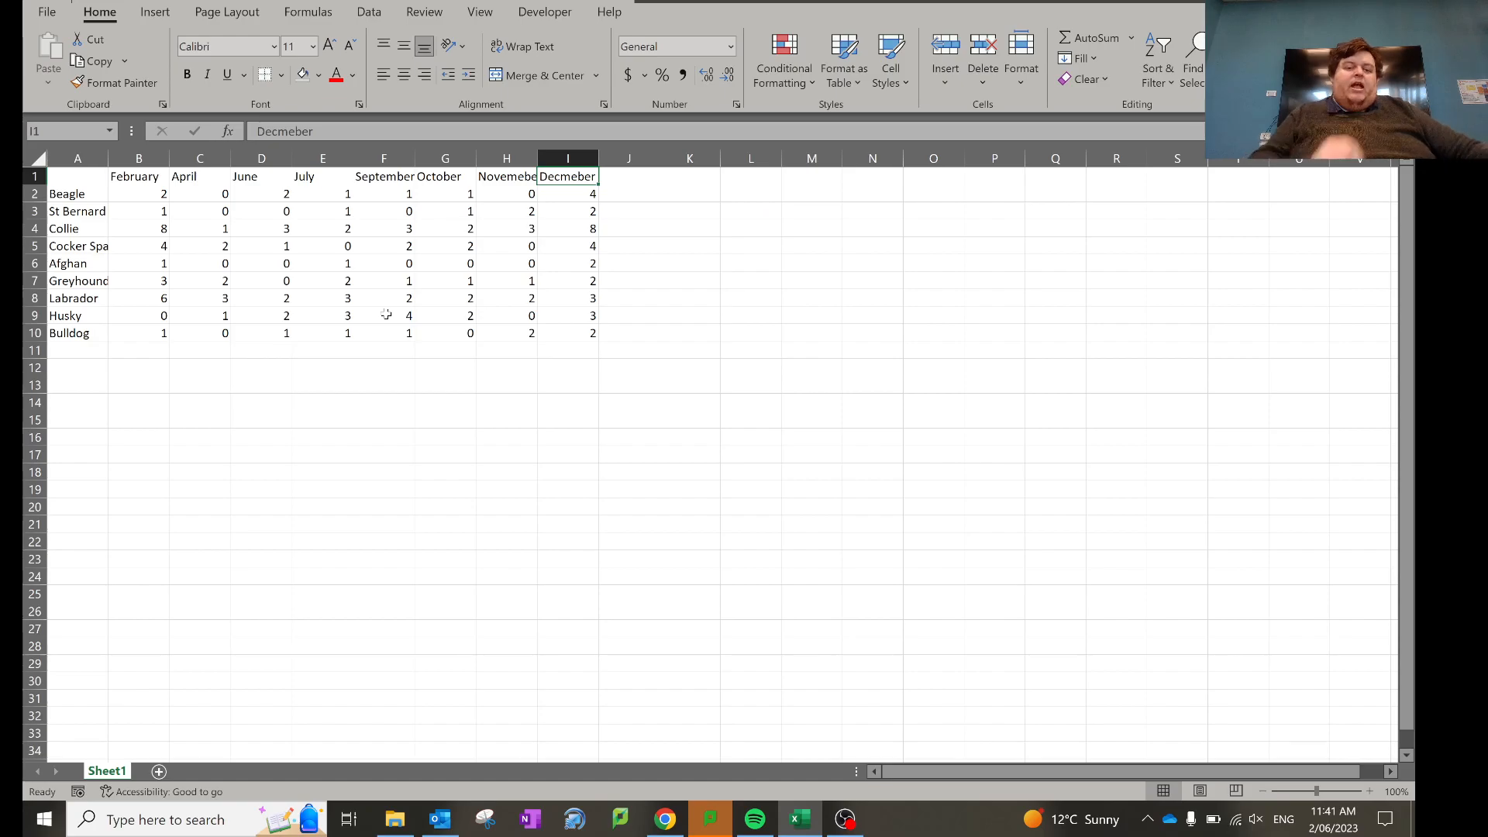
{"action": "left_click", "coordinate": [155, 228]}
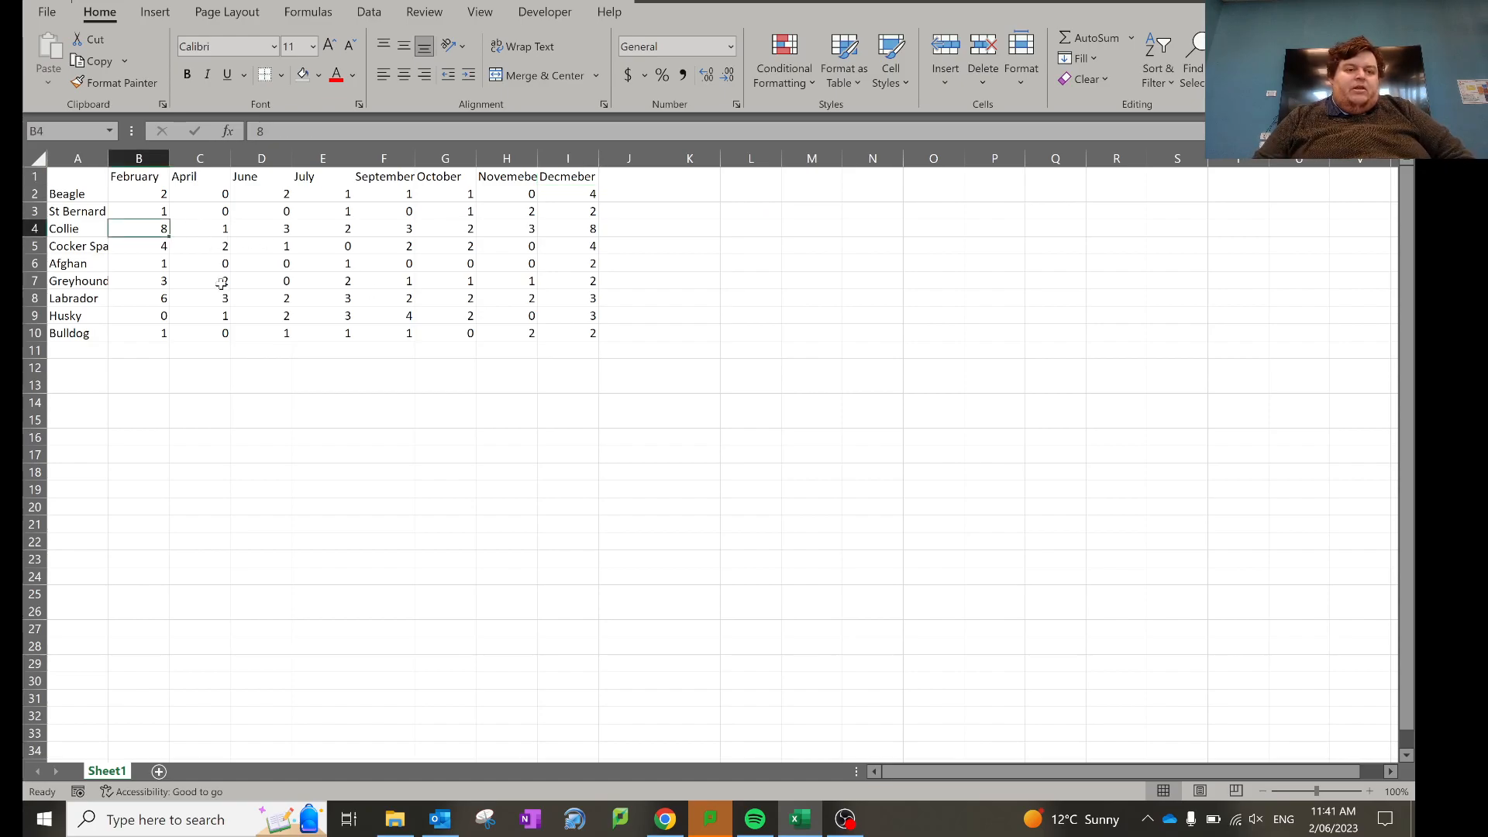
{"action": "left_click", "coordinate": [678, 387]}
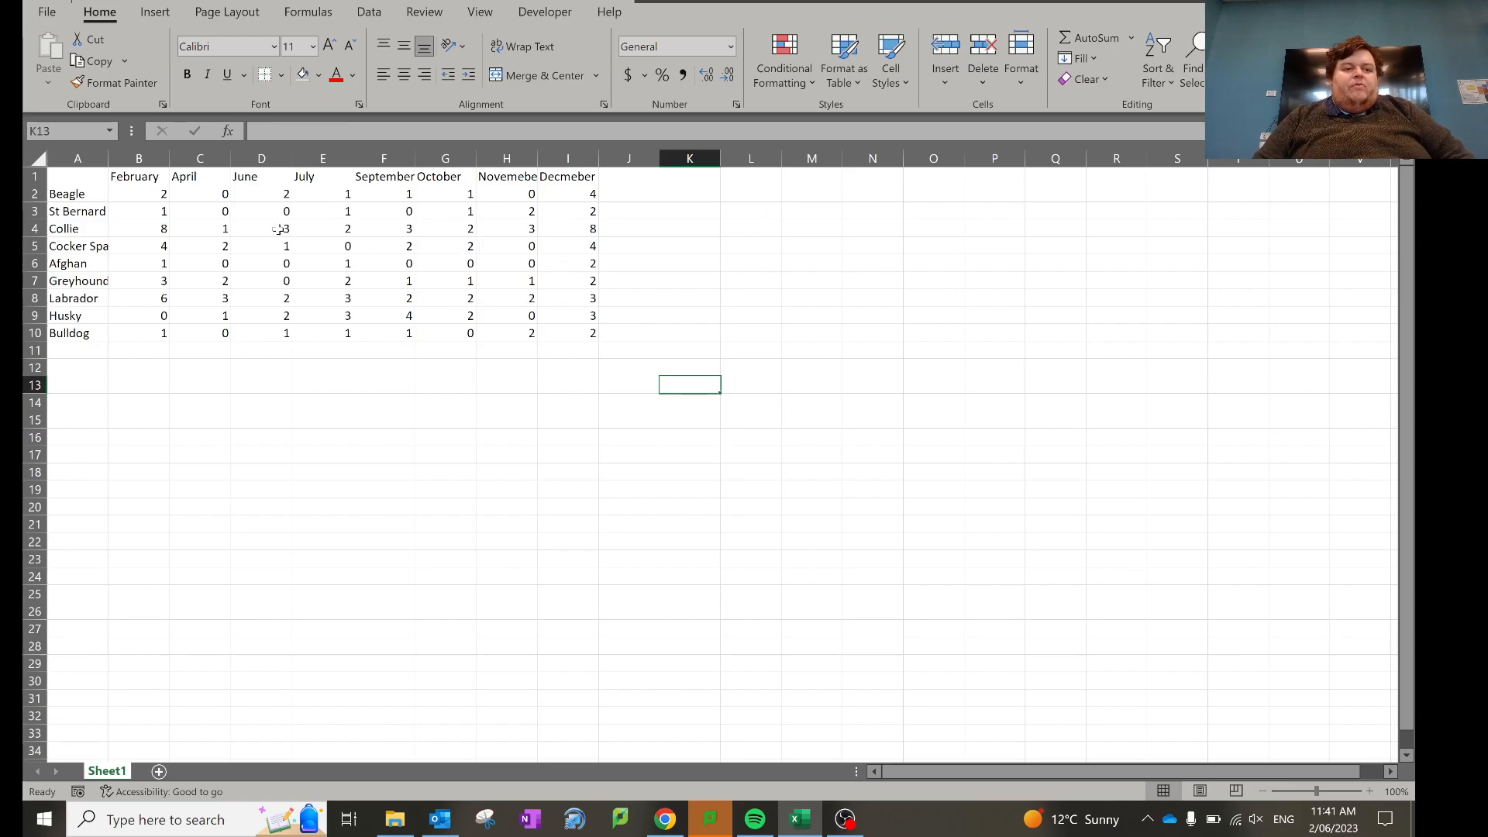
{"action": "left_click", "coordinate": [494, 177]}
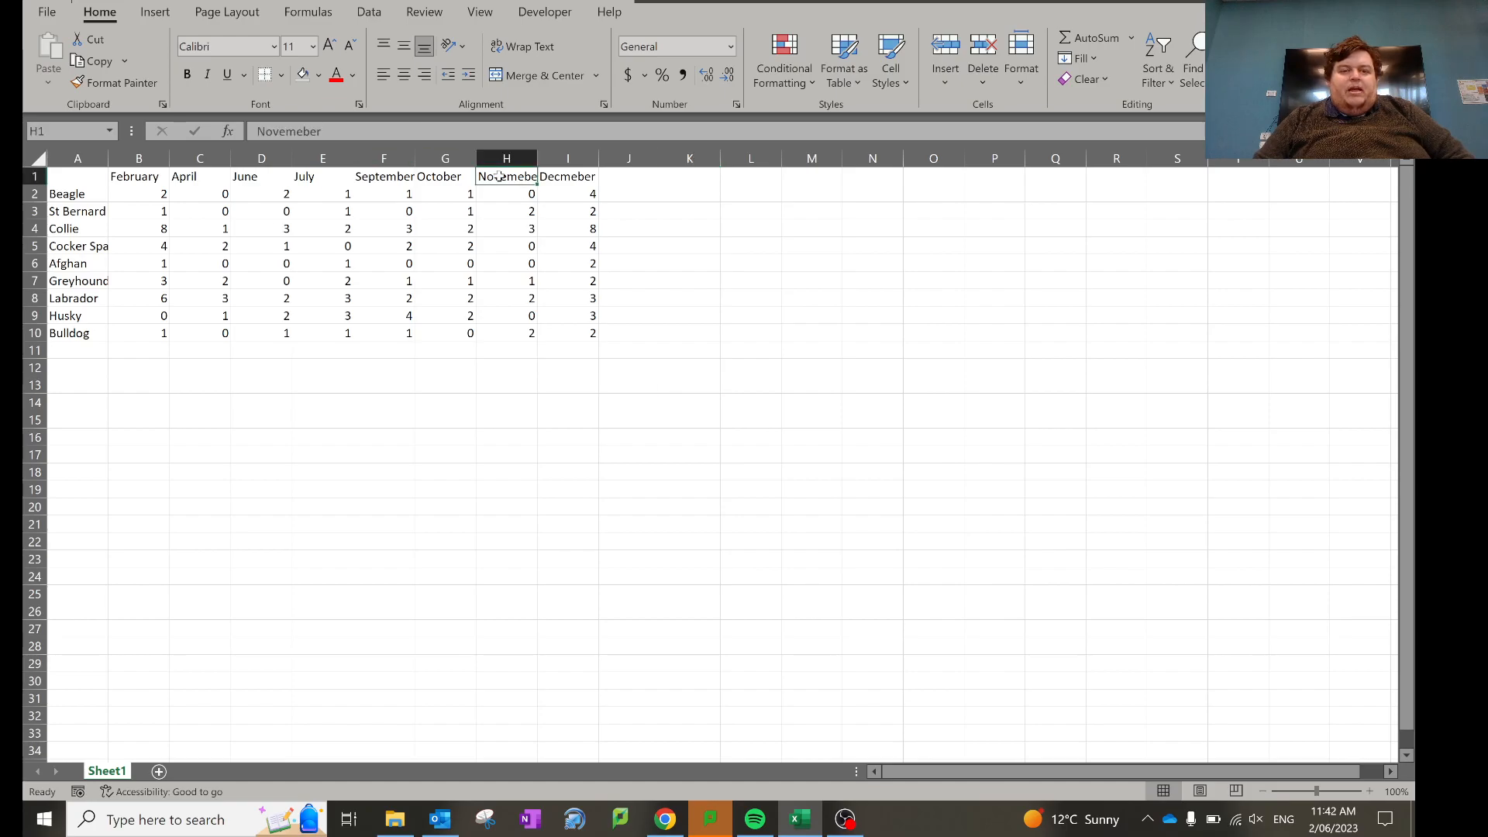
- Auto-fit columns H, F and A to the width of their contents
{"action": "left_click", "coordinate": [69, 245]}
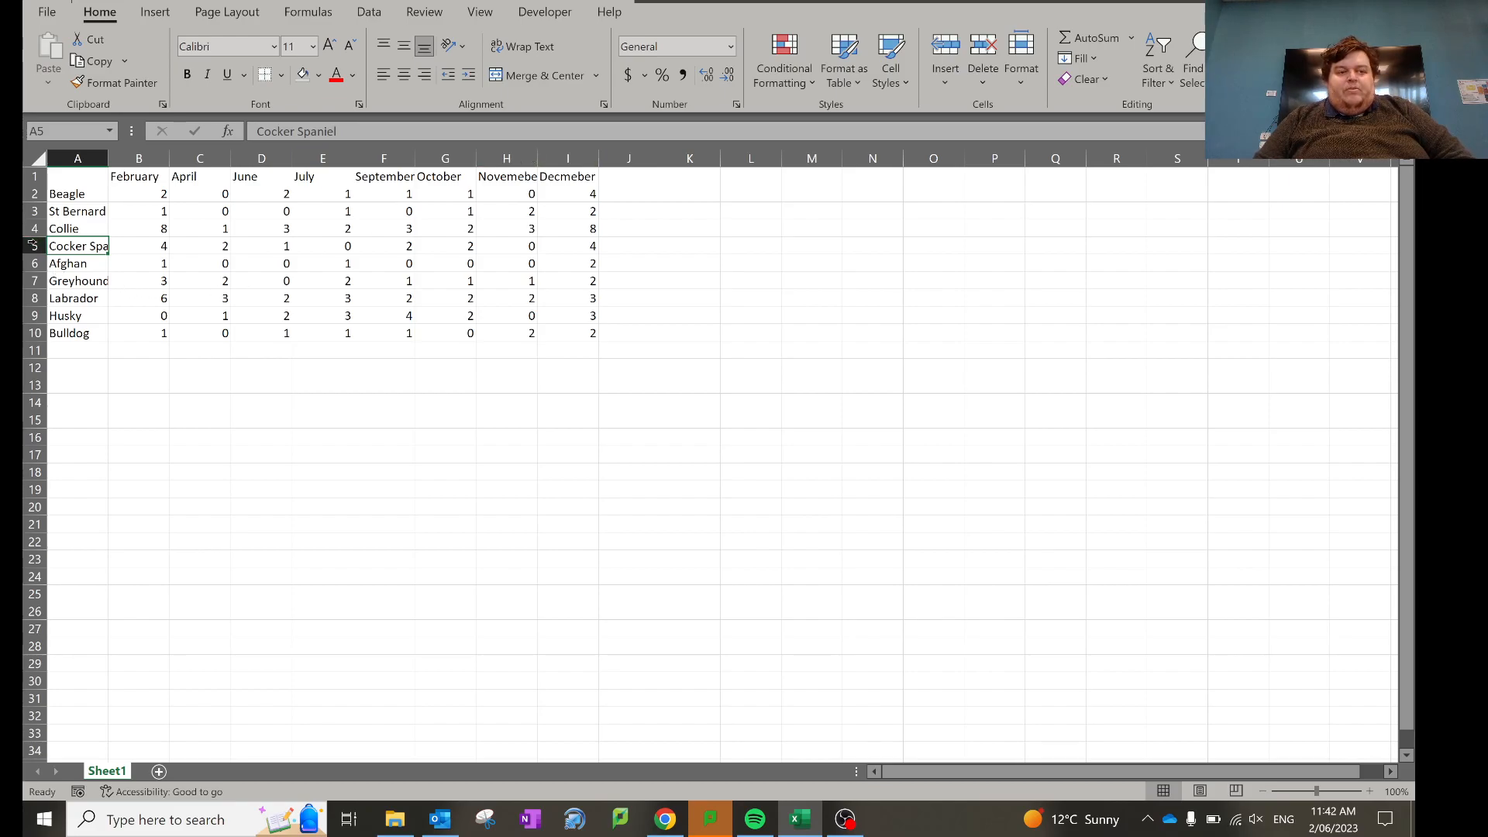
{"action": "left_click", "coordinate": [507, 178]}
{"action": "left_click", "coordinate": [556, 159]}
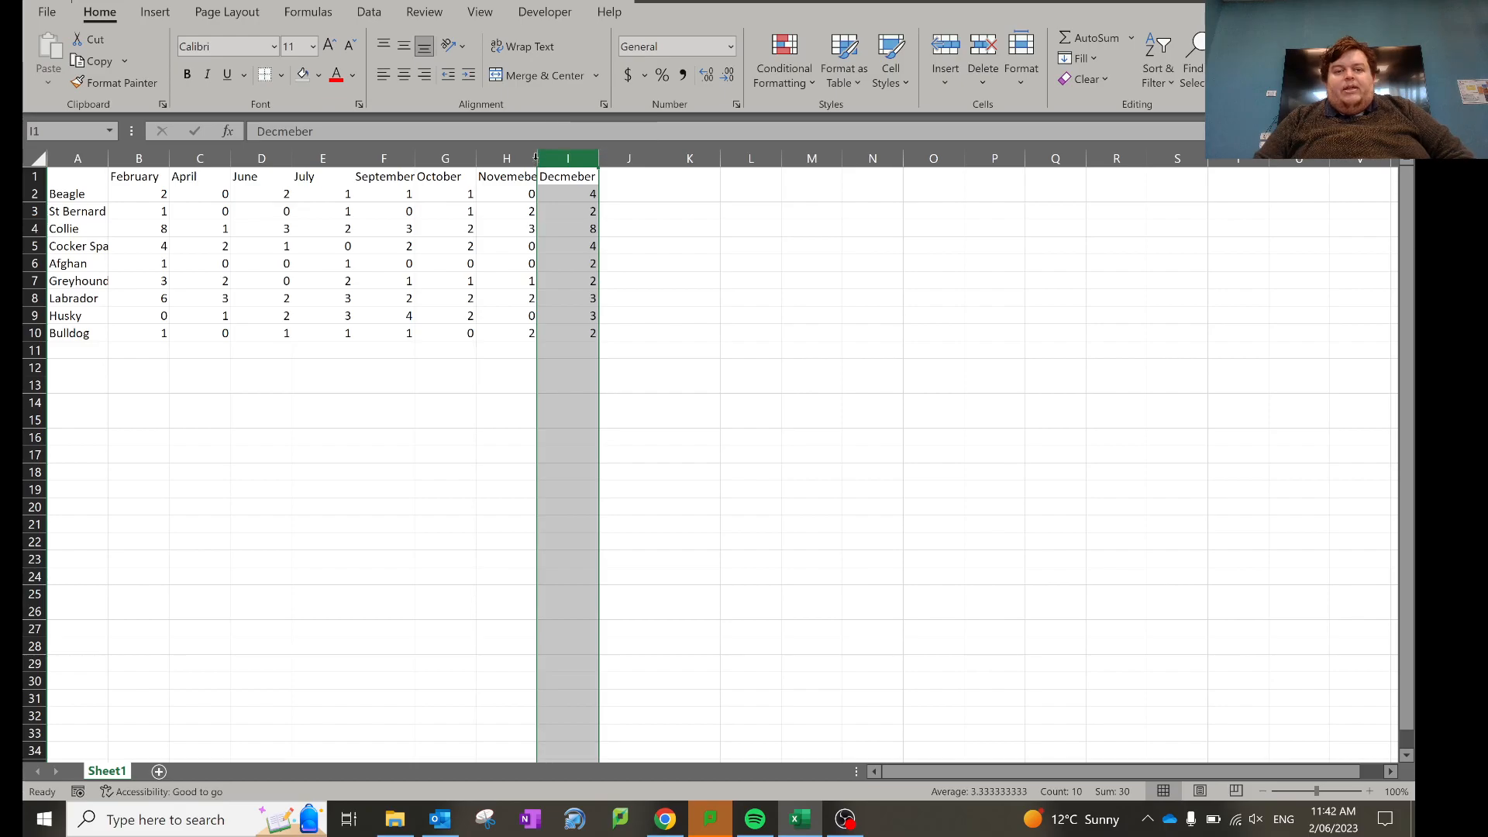
{"action": "double_click", "coordinate": [535, 158]}
{"action": "left_click", "coordinate": [533, 245]}
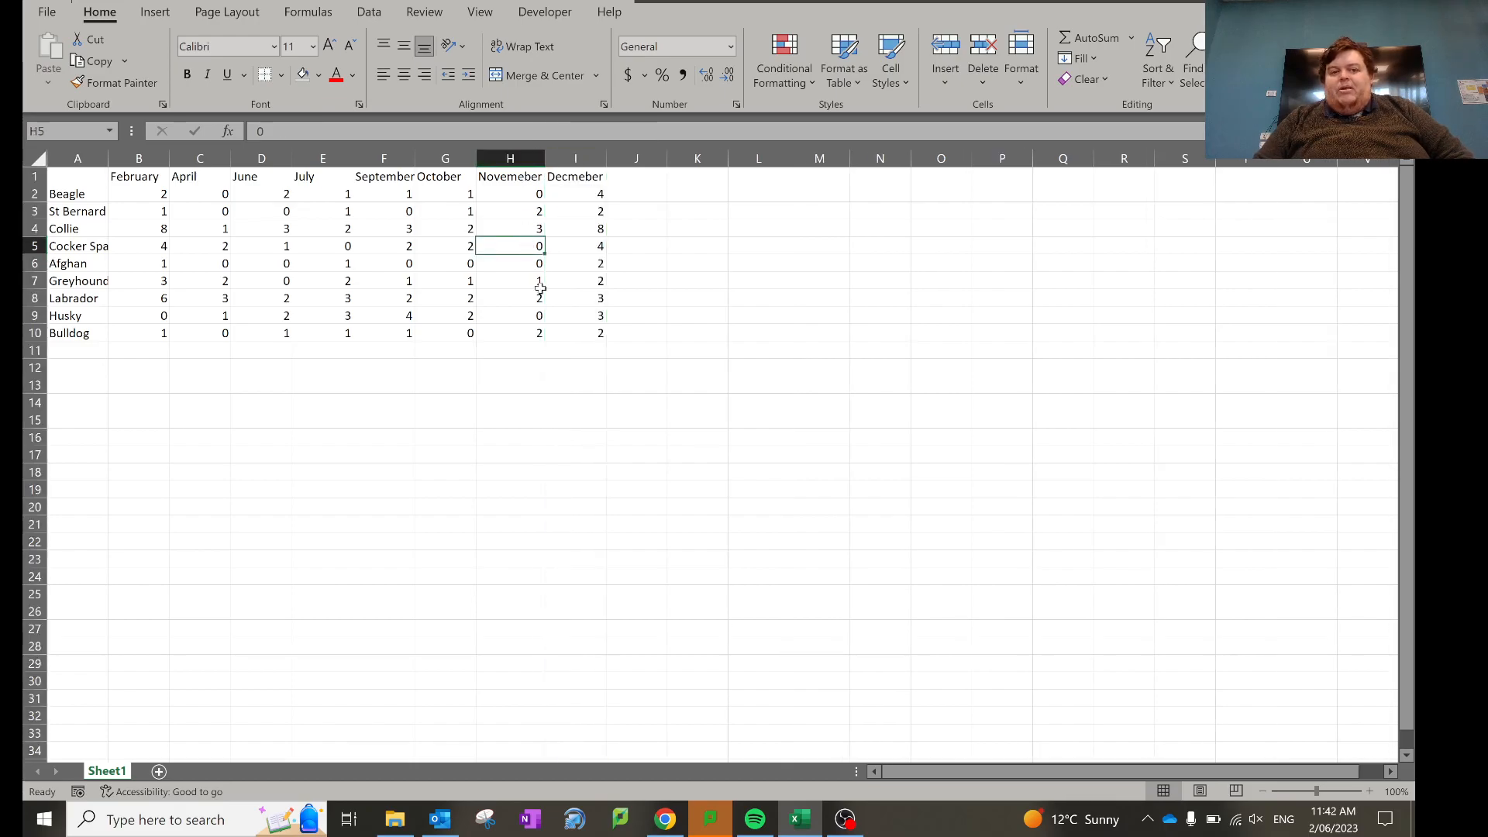
{"action": "double_click", "coordinate": [416, 157]}
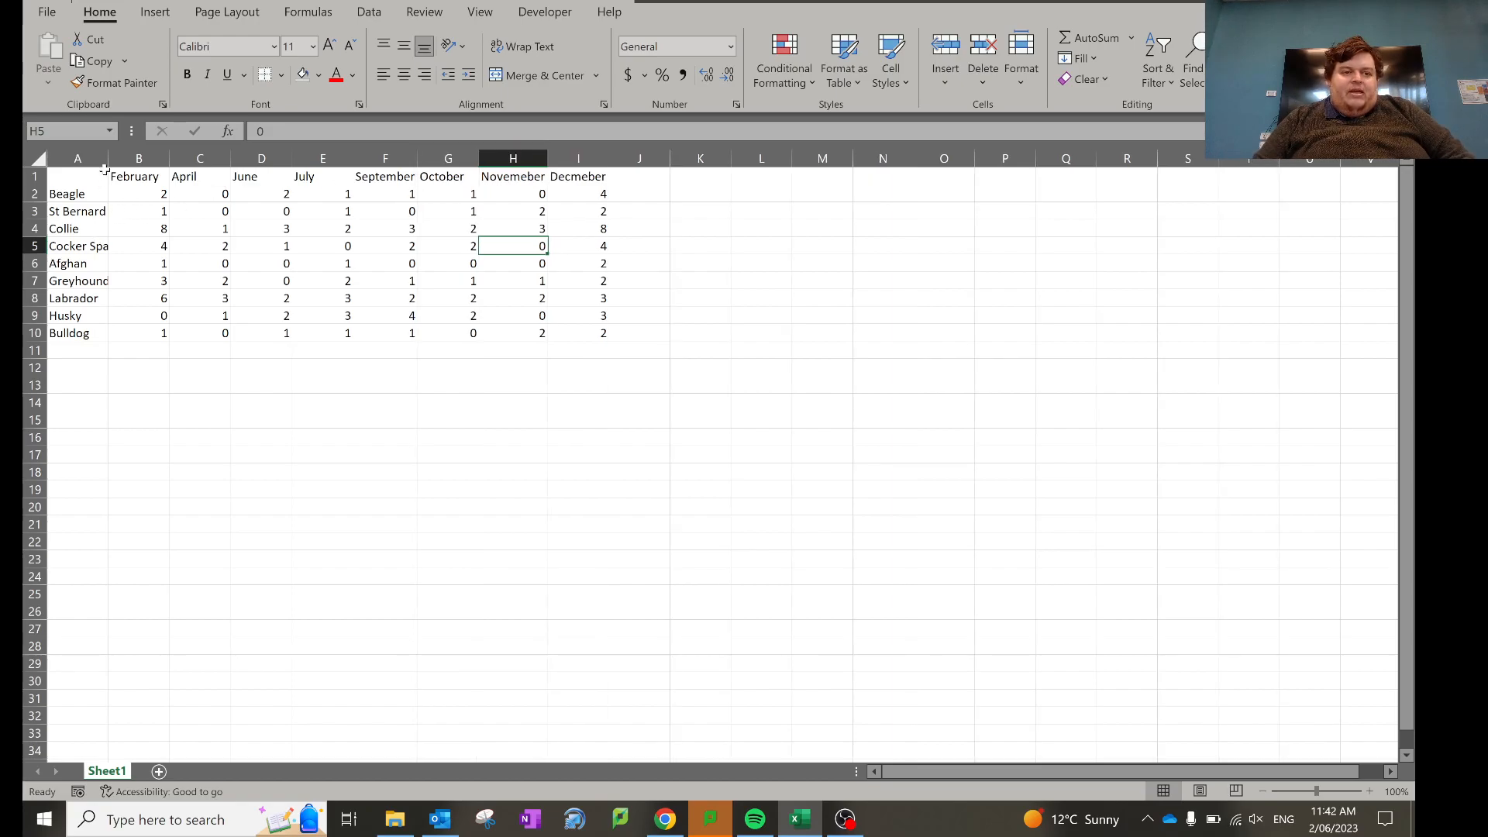
{"action": "double_click", "coordinate": [109, 158]}
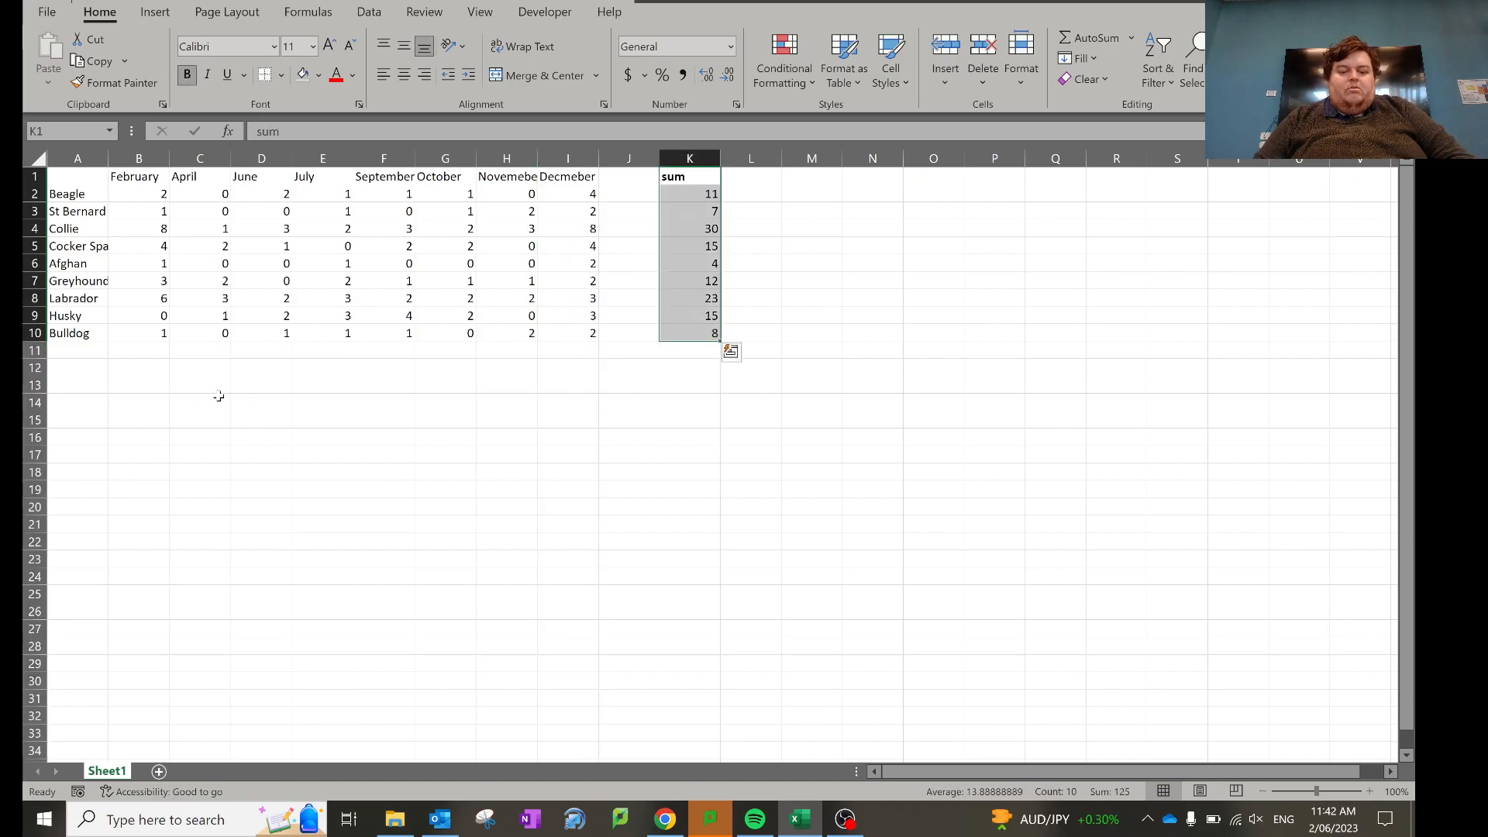
- Clear the sum heading and its values from cells K1 to K10
{"action": "key", "text": "ctrl+q"}
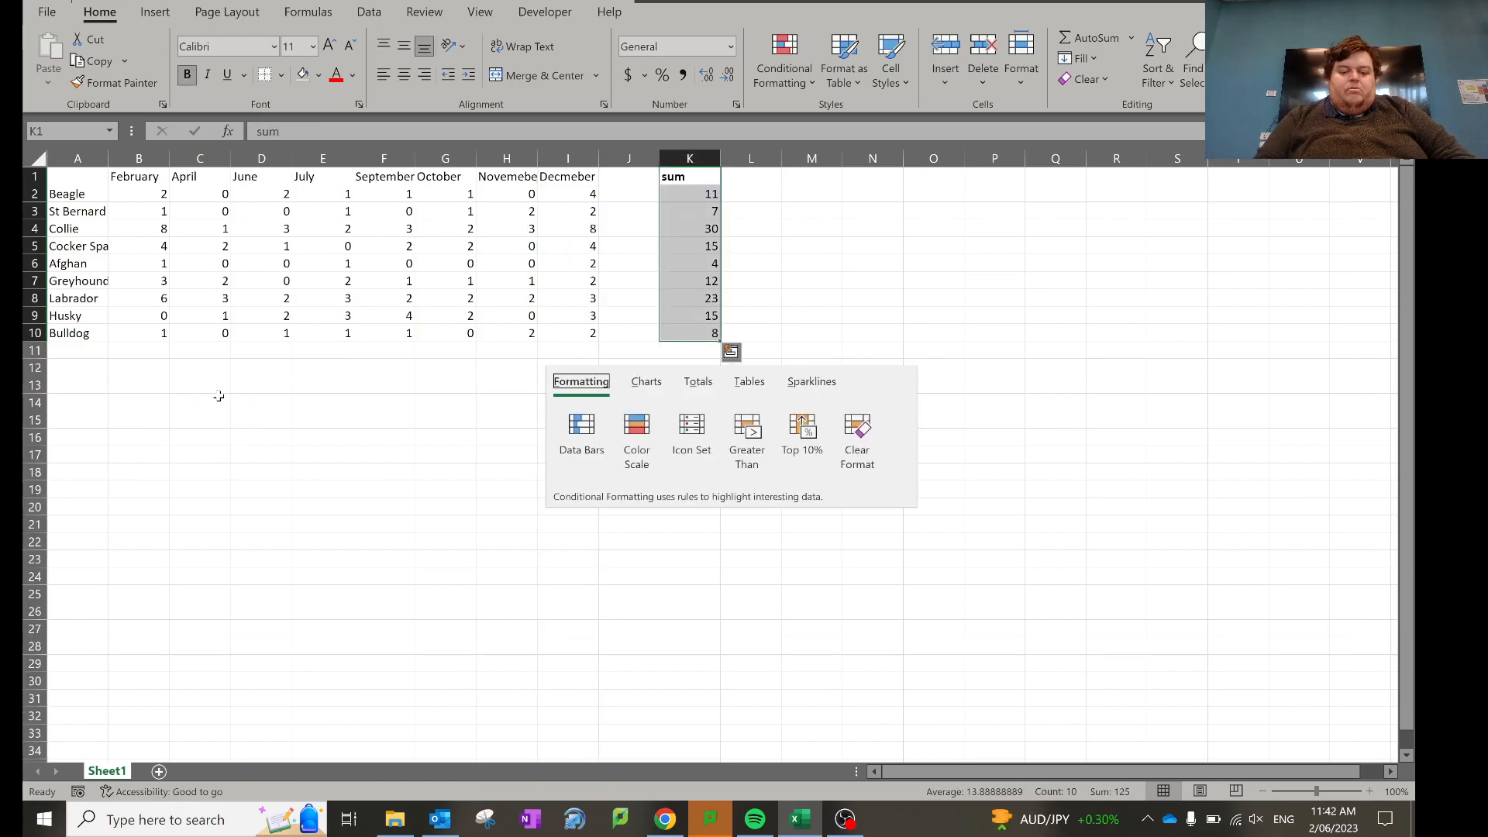
{"action": "left_click", "coordinate": [370, 299]}
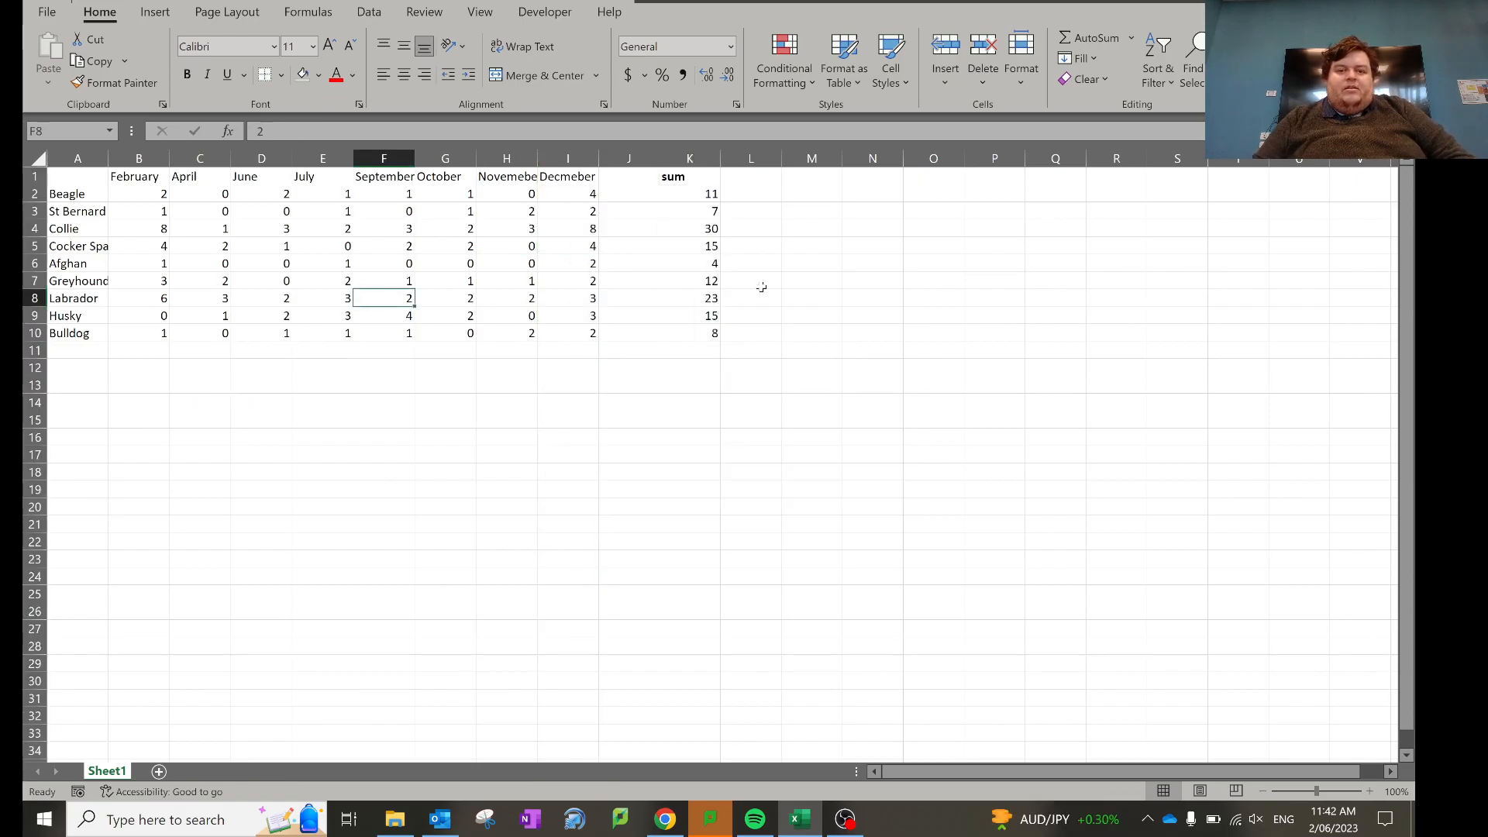
{"action": "left_click", "coordinate": [696, 176]}
{"action": "left_click_drag", "start_coordinate": [696, 175], "coordinate": [698, 334]}
{"action": "key", "text": "Delete"}
{"action": "left_click", "coordinate": [636, 328]}
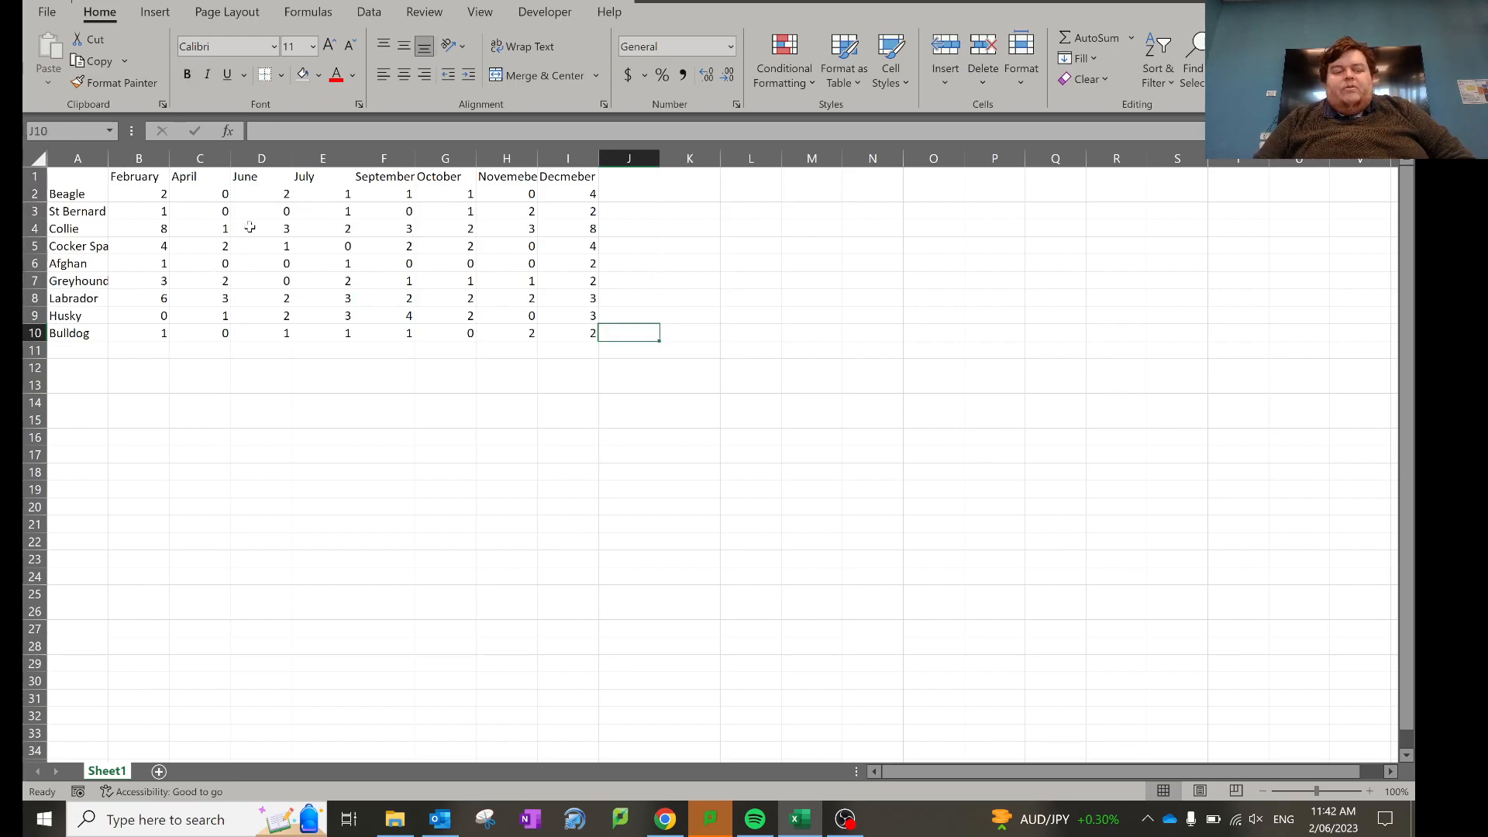
- Widen column A to fit the breed names and give columns B to I a uniform width of about 9.95
{"action": "left_click", "coordinate": [140, 159]}
{"action": "left_click", "coordinate": [91, 158]}
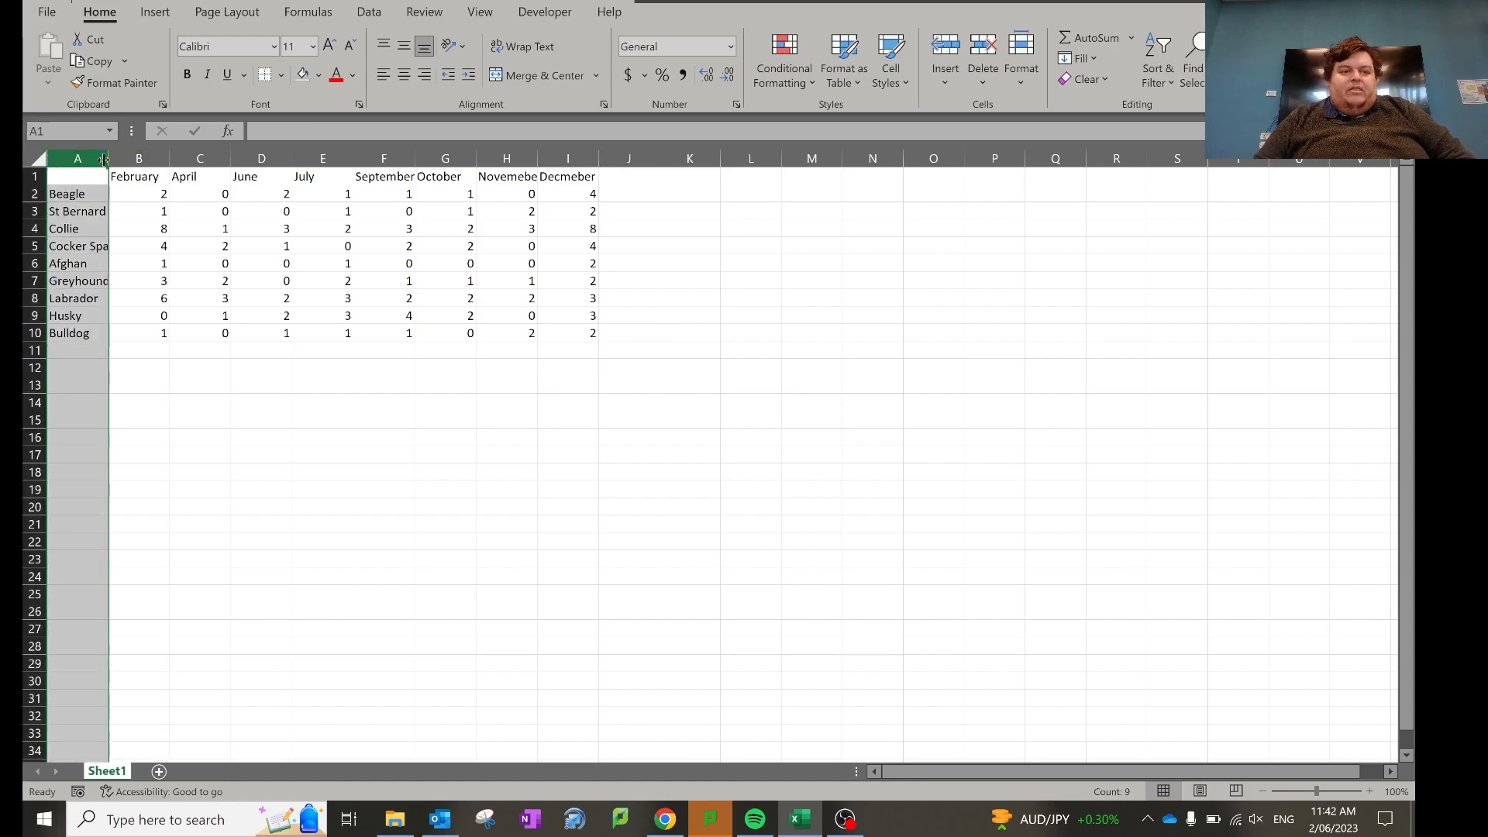
{"action": "left_click_drag", "start_coordinate": [107, 158], "coordinate": [587, 150]}
{"action": "left_click_drag", "start_coordinate": [195, 160], "coordinate": [206, 159]}
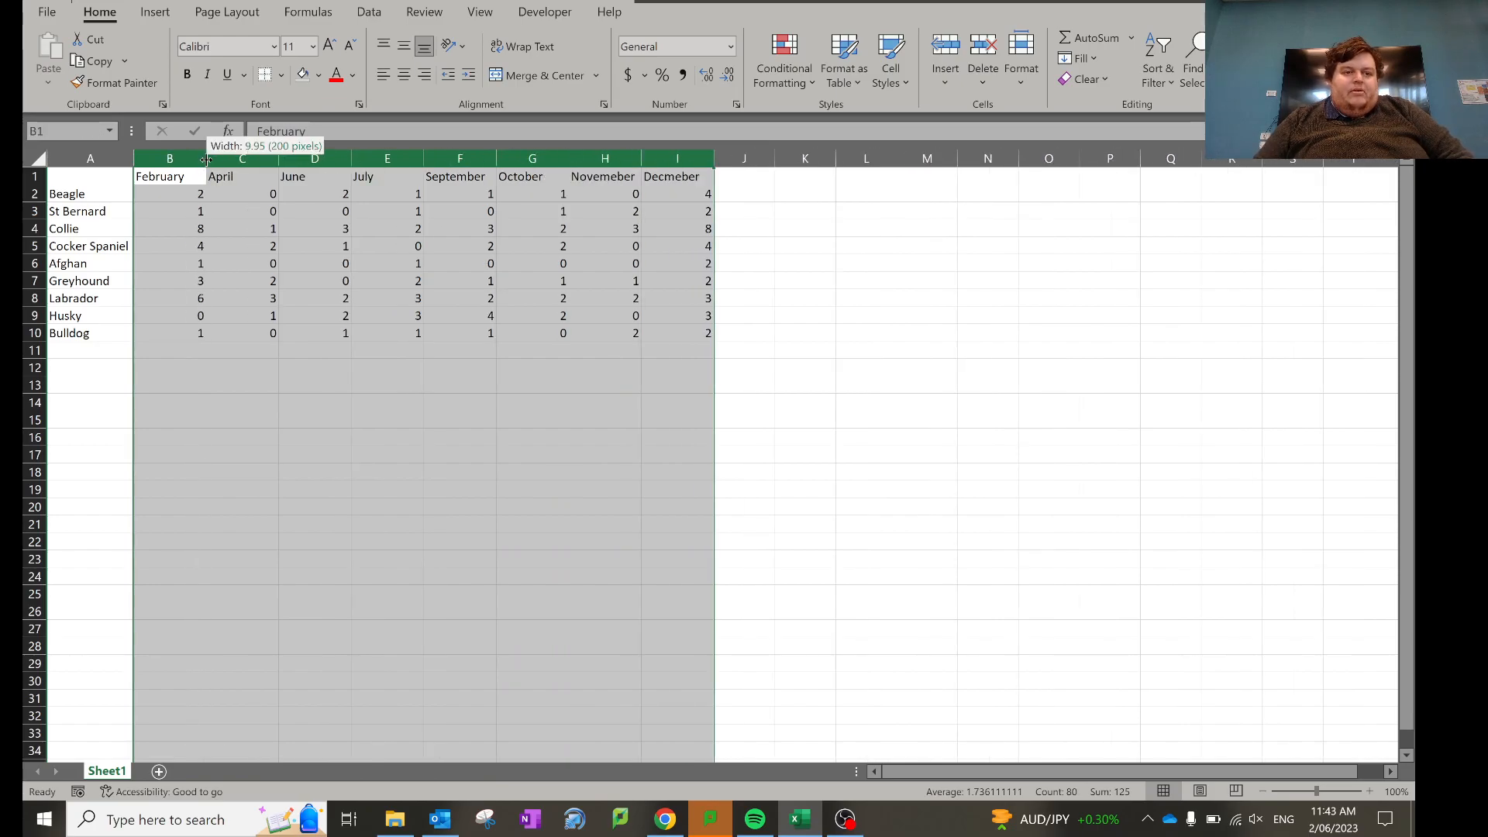
{"action": "left_click", "coordinate": [767, 261]}
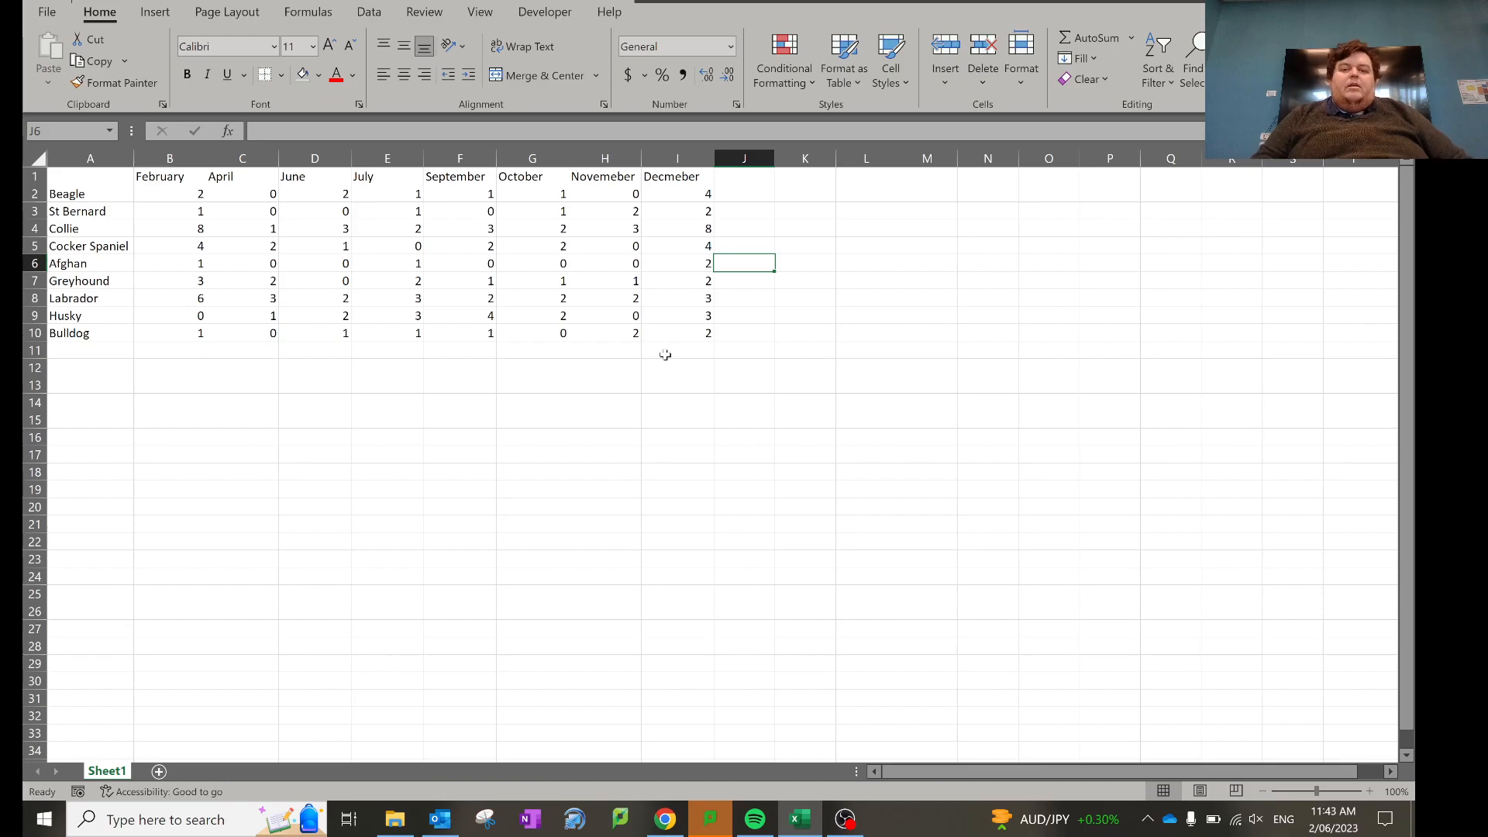
- Centre the breed names in A1:A10 and the month headings in B1:I1 horizontally
{"action": "left_click", "coordinate": [190, 215]}
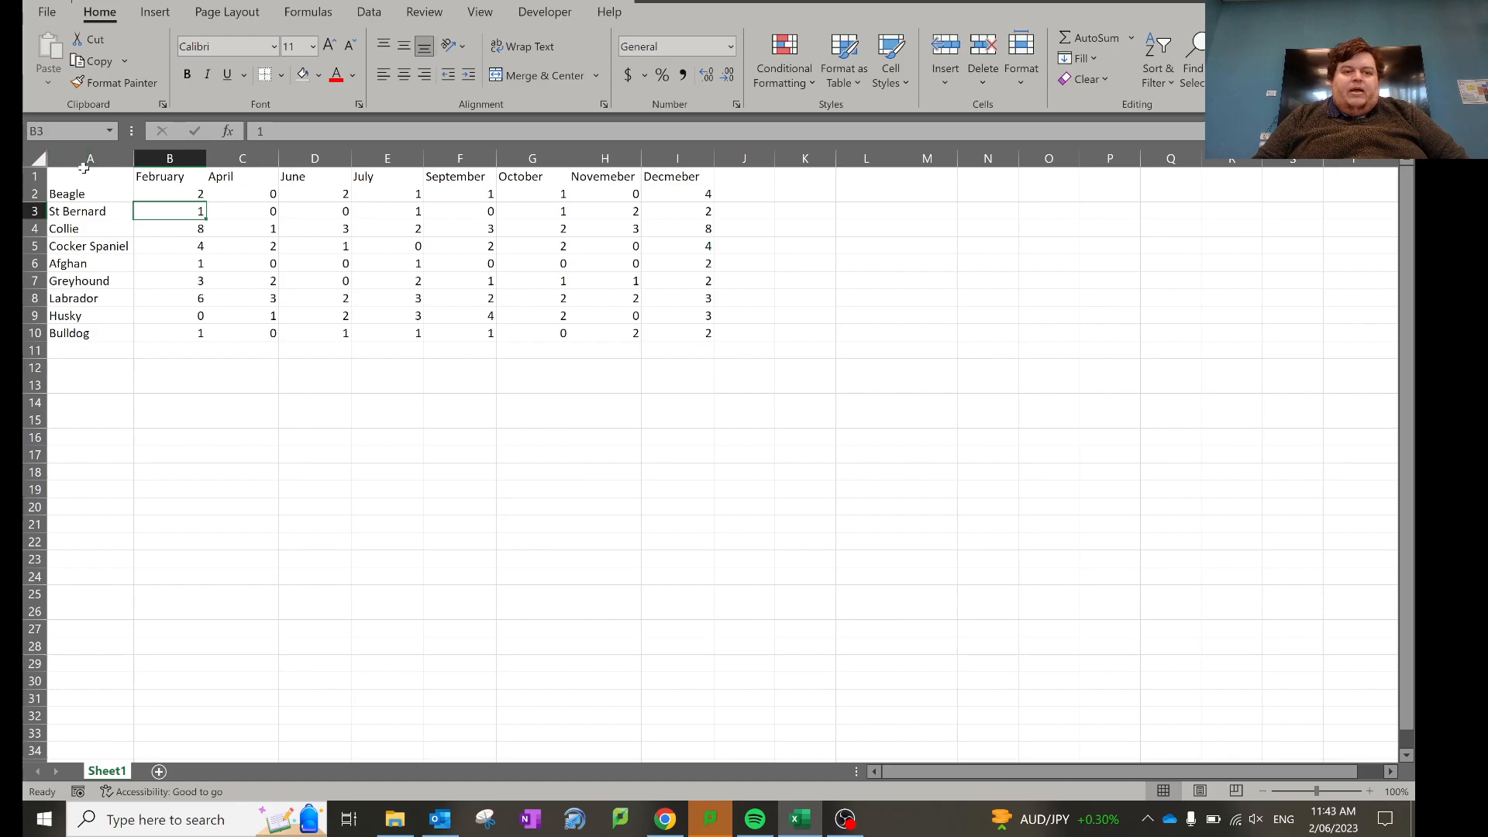
{"action": "left_click_drag", "start_coordinate": [75, 175], "coordinate": [99, 333]}
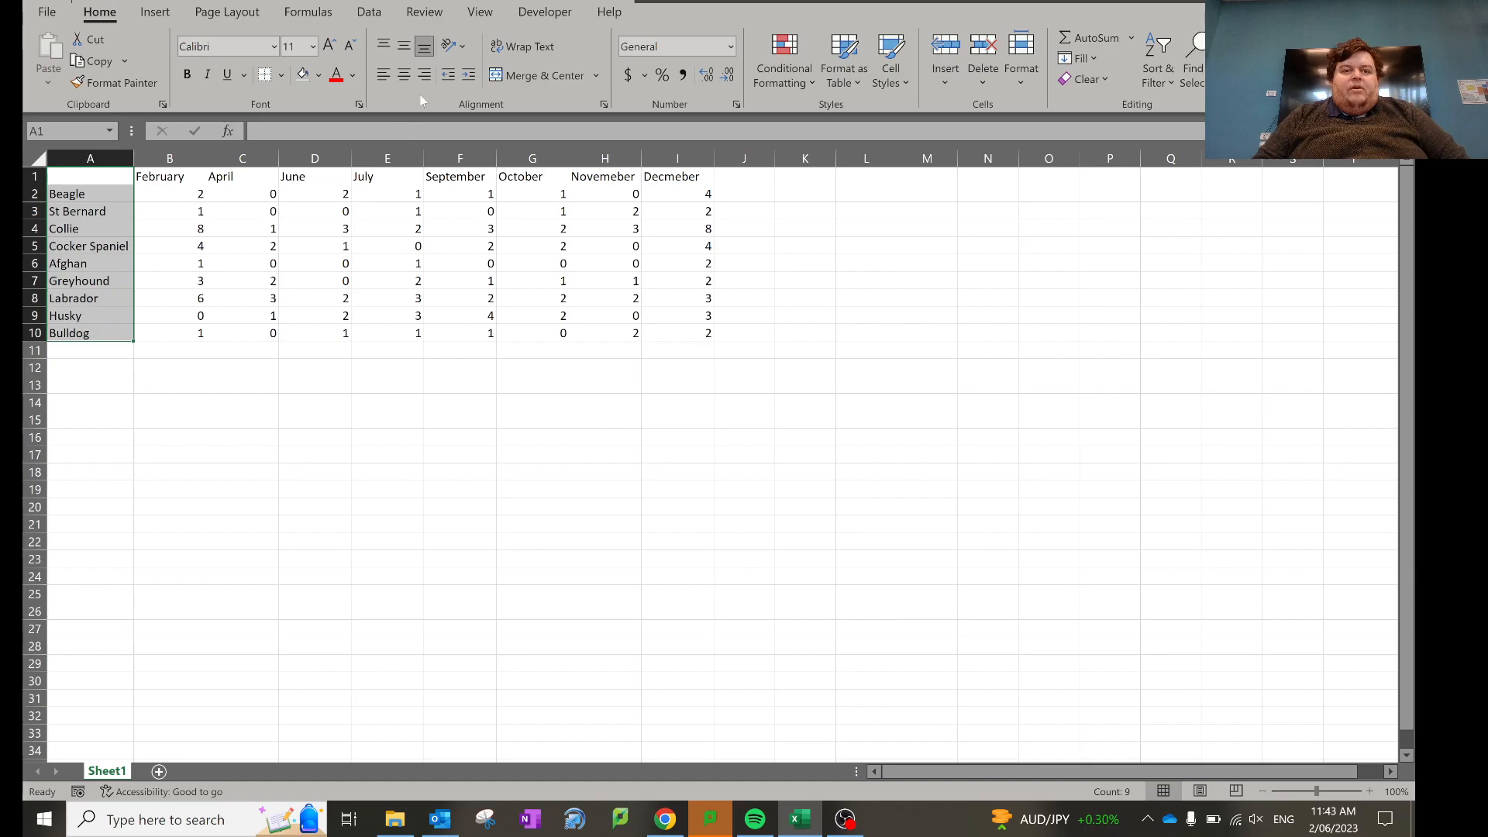
{"action": "left_click", "coordinate": [404, 75]}
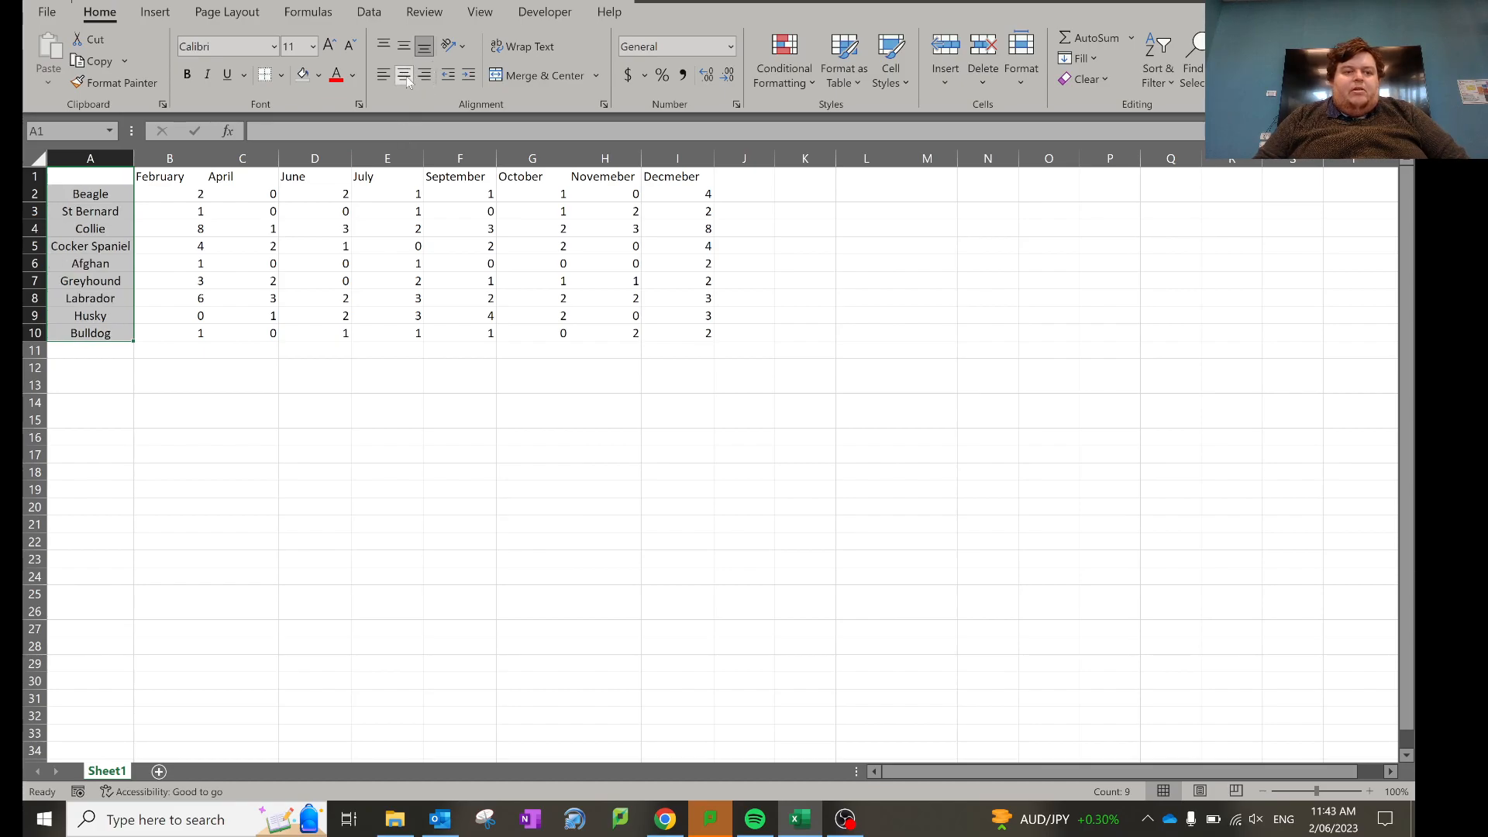
{"action": "left_click_drag", "start_coordinate": [163, 176], "coordinate": [659, 178]}
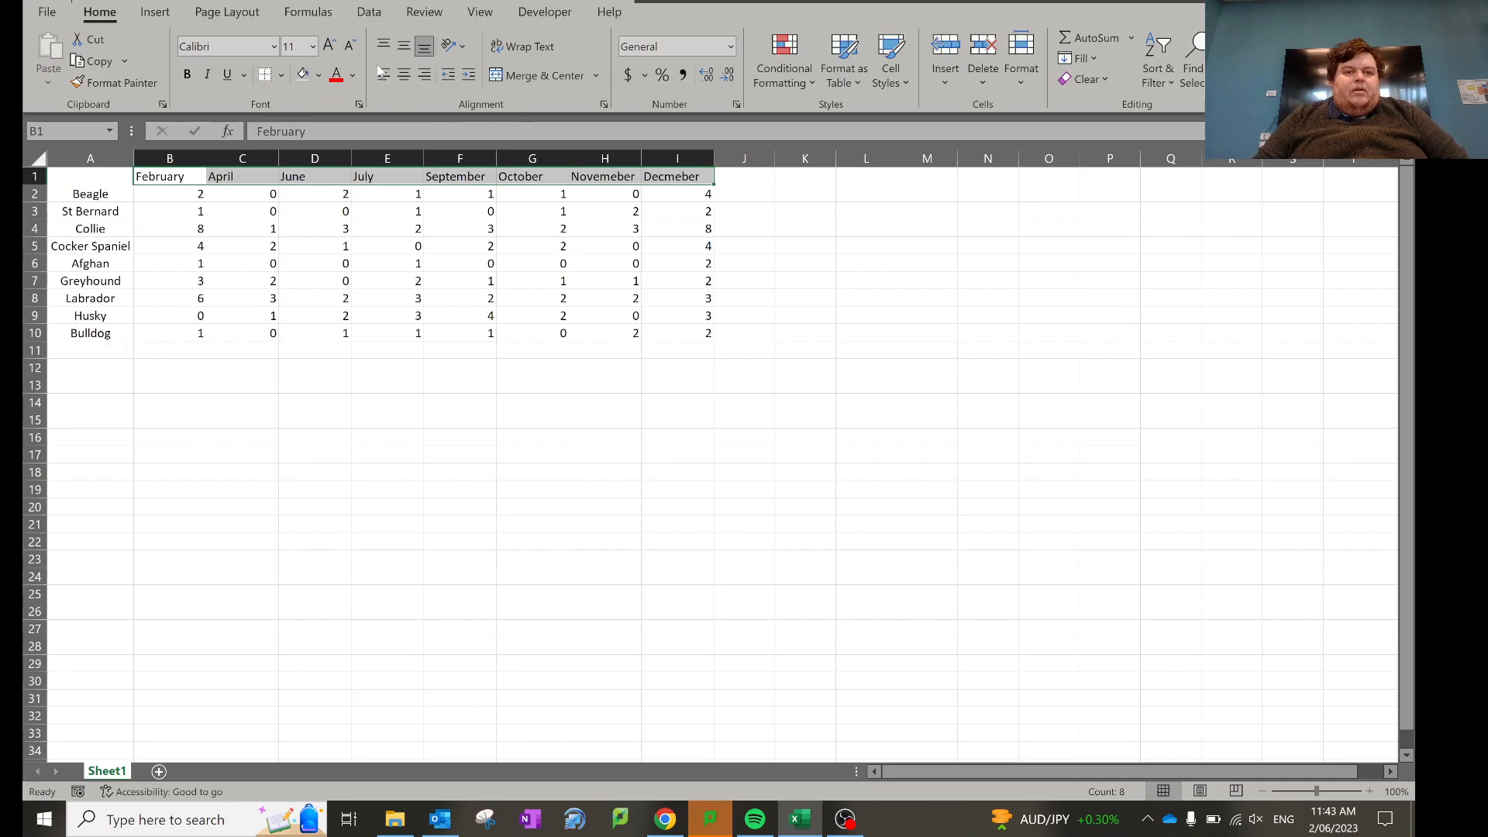
{"action": "left_click", "coordinate": [401, 76]}
{"action": "left_click", "coordinate": [432, 345]}
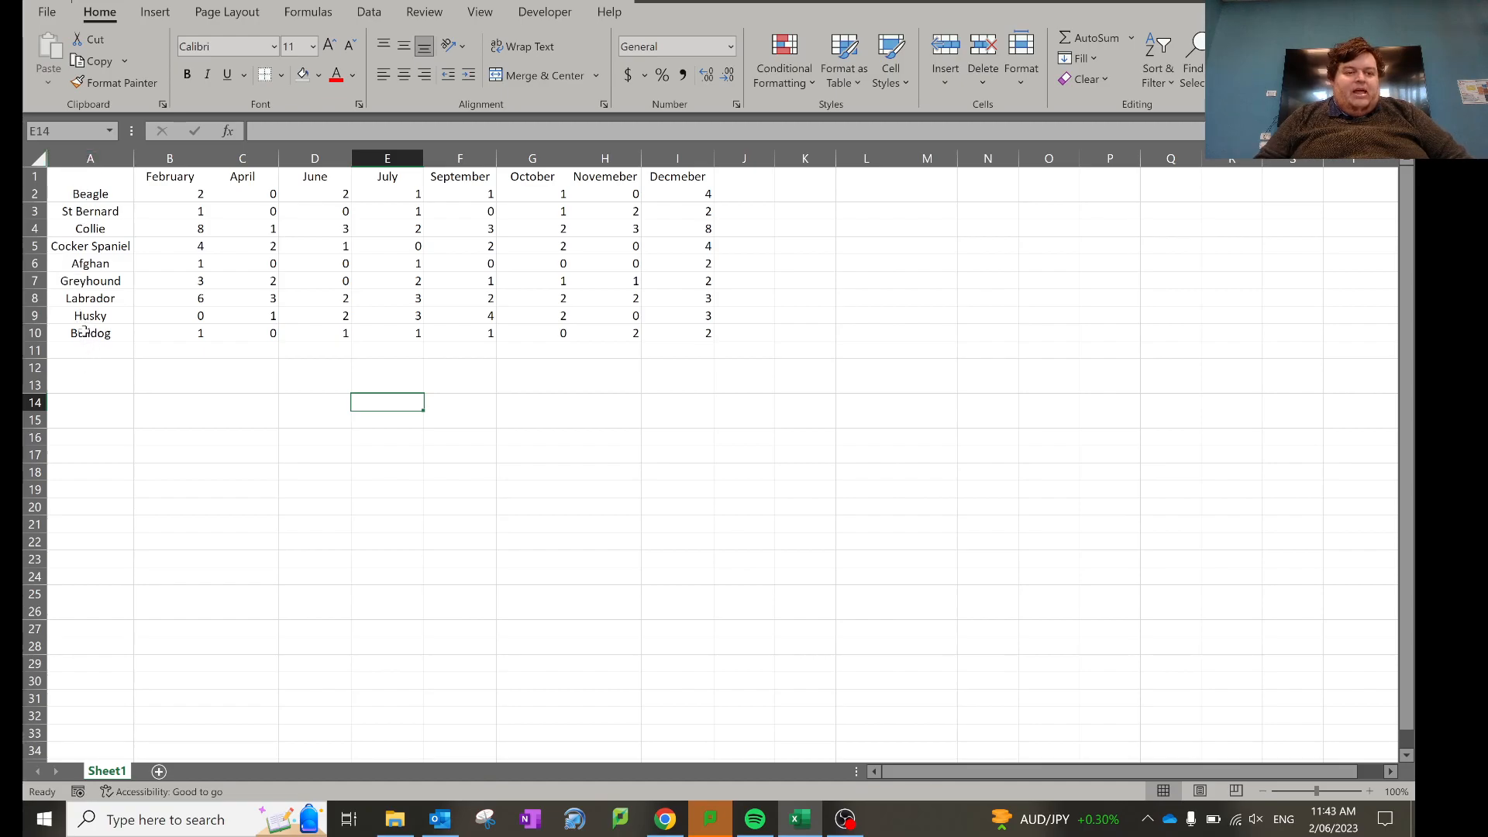
{"action": "left_click", "coordinate": [92, 369]}
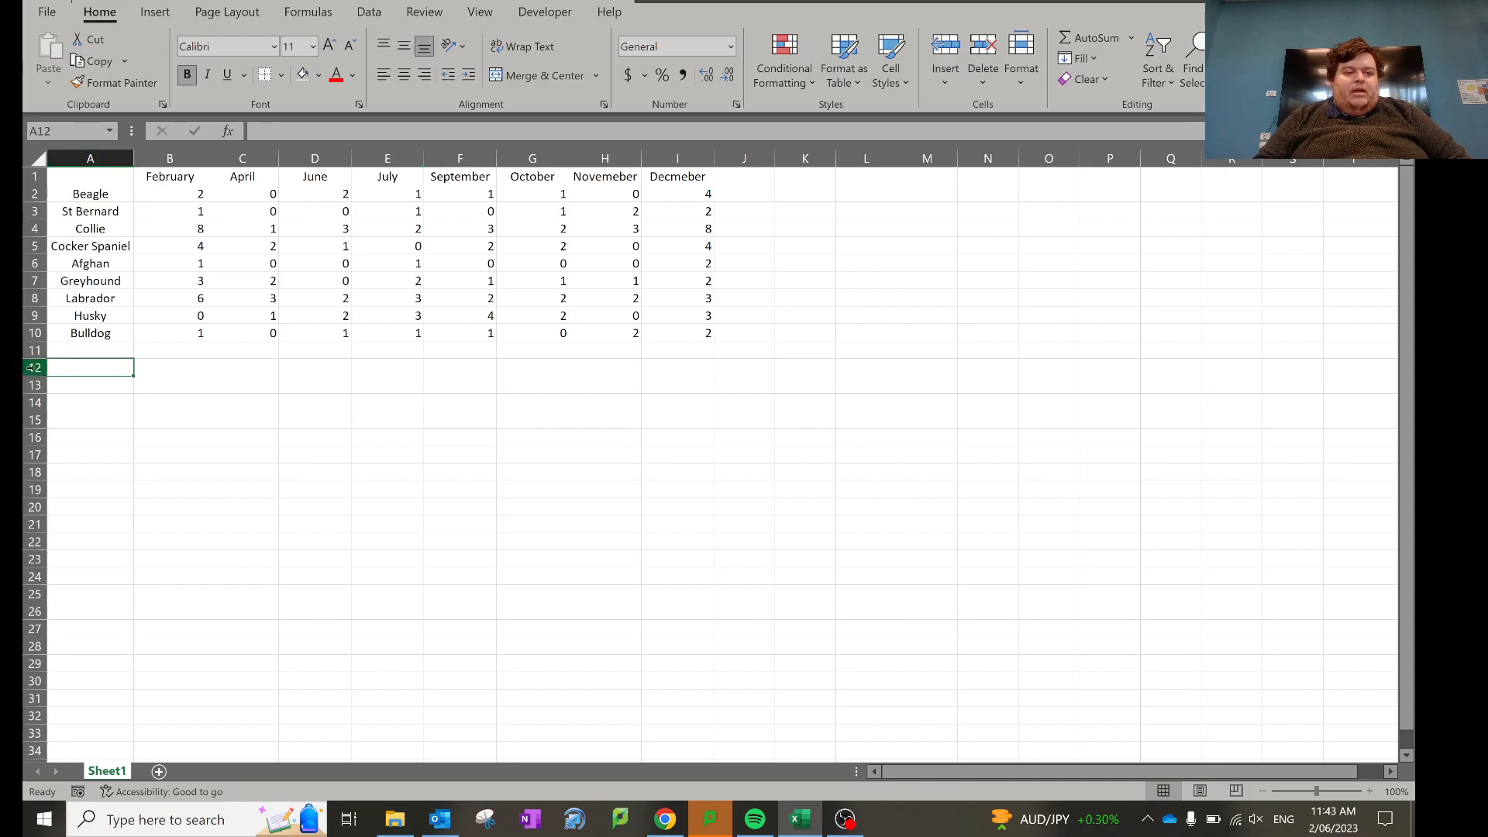
- Enter the label SUM in A12 and remove bold formatting from A12:A16
{"action": "double_click", "coordinate": [73, 366]}
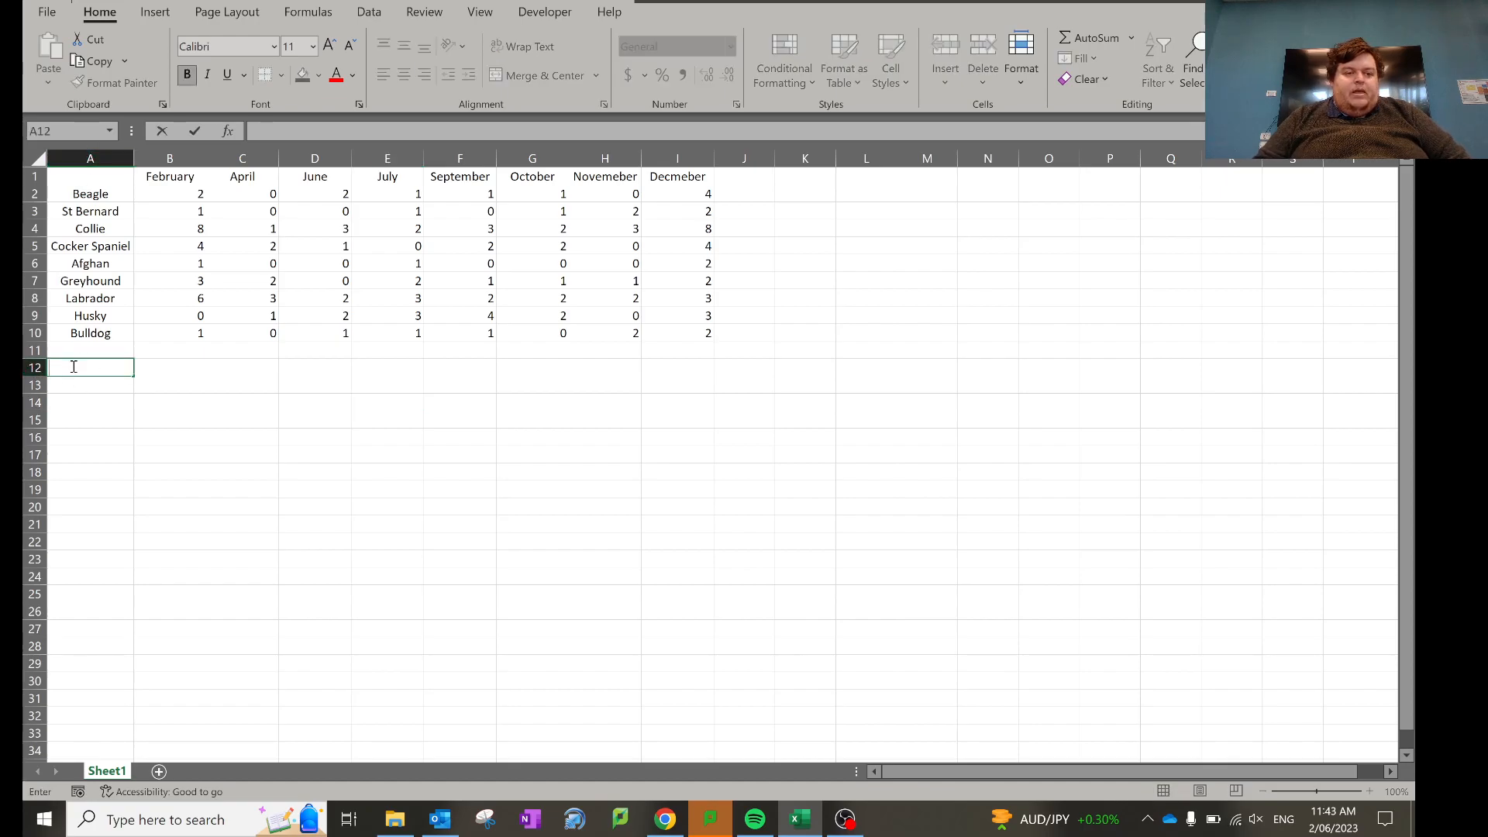
{"action": "type", "text": "SUM"}
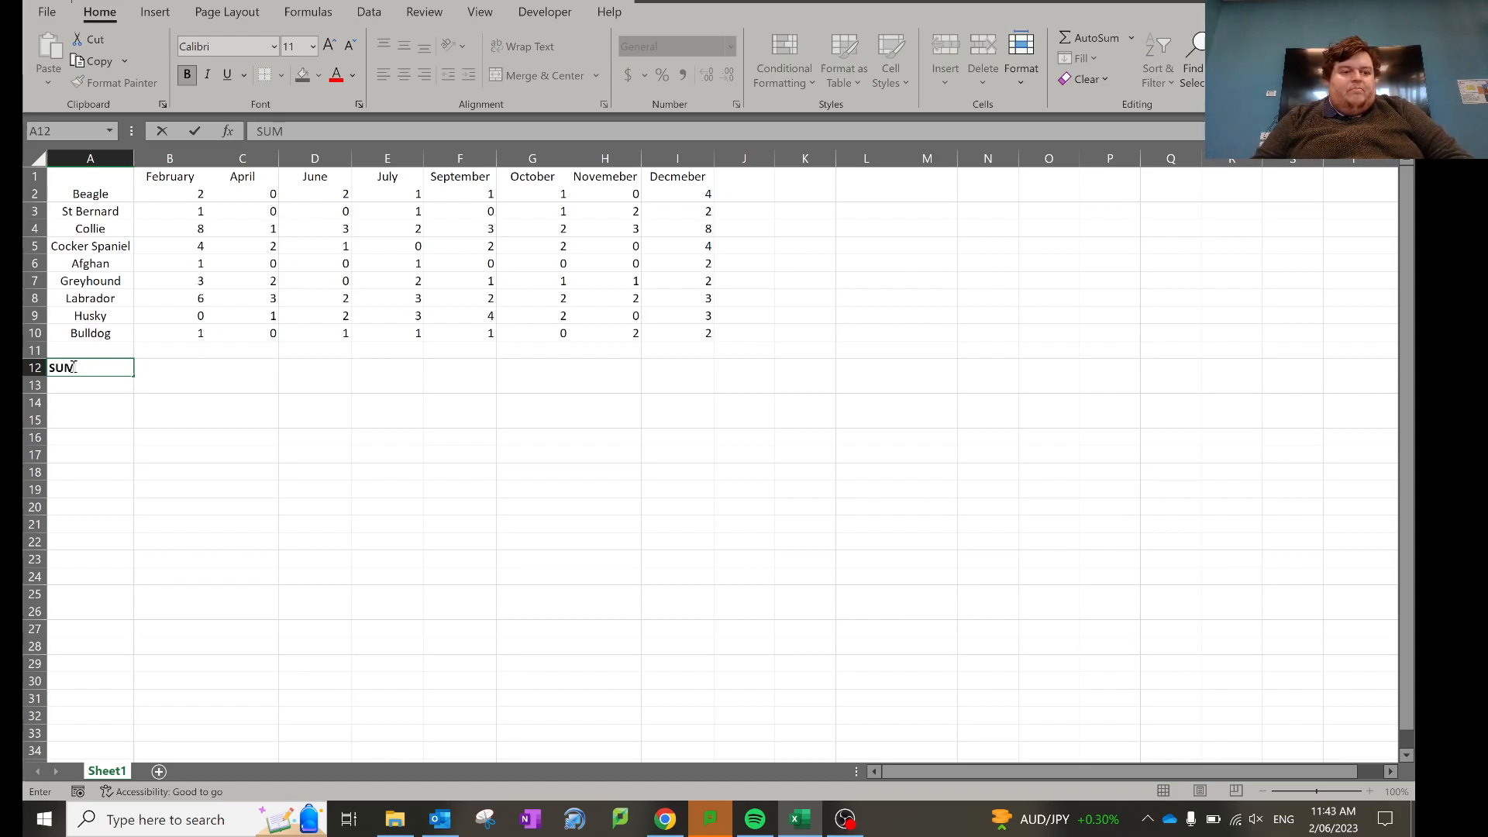
{"action": "key", "text": "Return"}
{"action": "left_click_drag", "start_coordinate": [74, 367], "coordinate": [79, 438]}
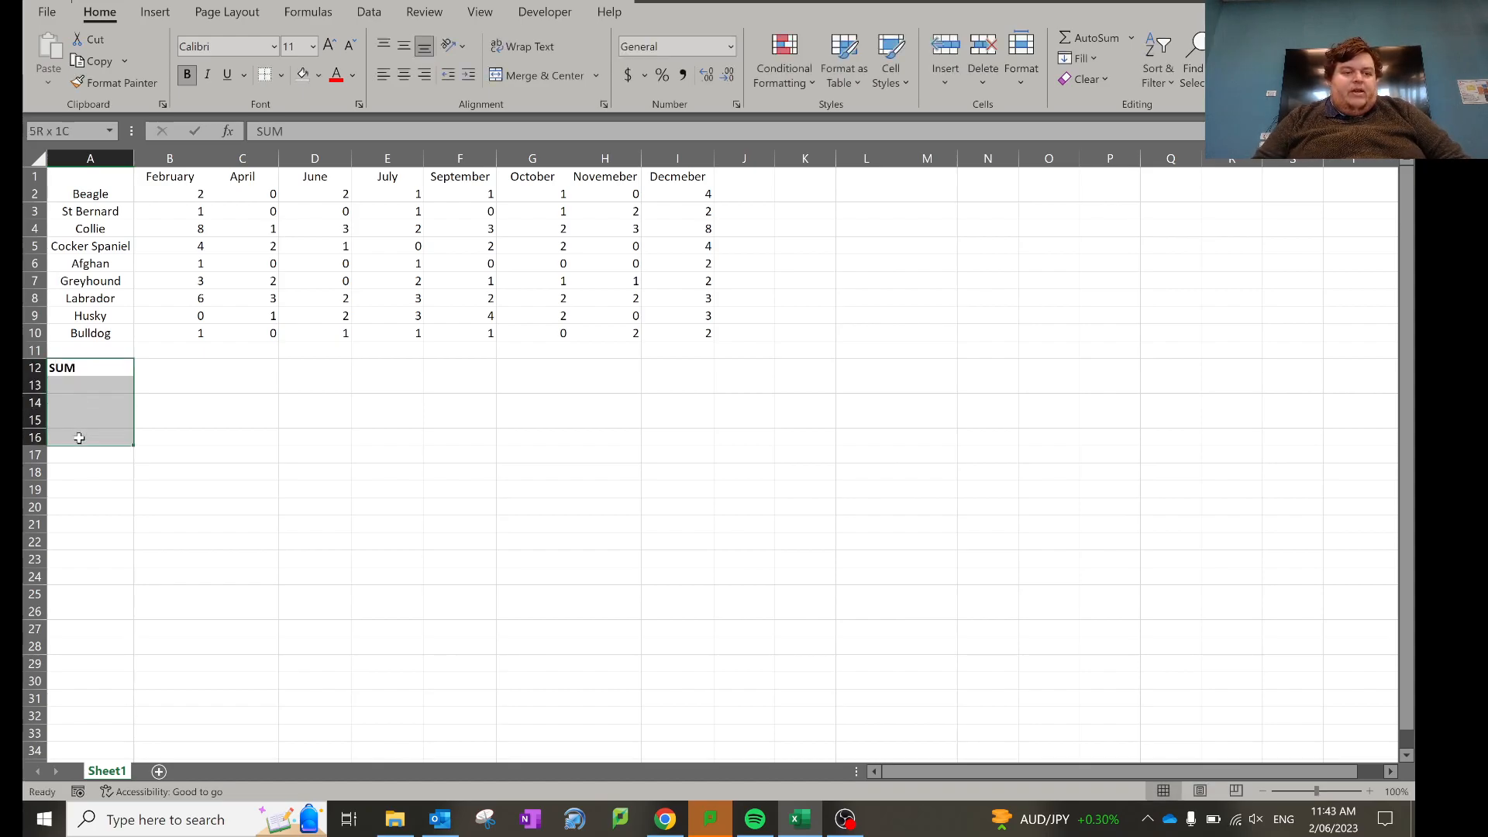
{"action": "key", "text": "ctrl+b"}
{"action": "left_click", "coordinate": [173, 308]}
- Enter the labels MIN, MAX and AVE in cells A13, A14 and A15
{"action": "left_click", "coordinate": [82, 388]}
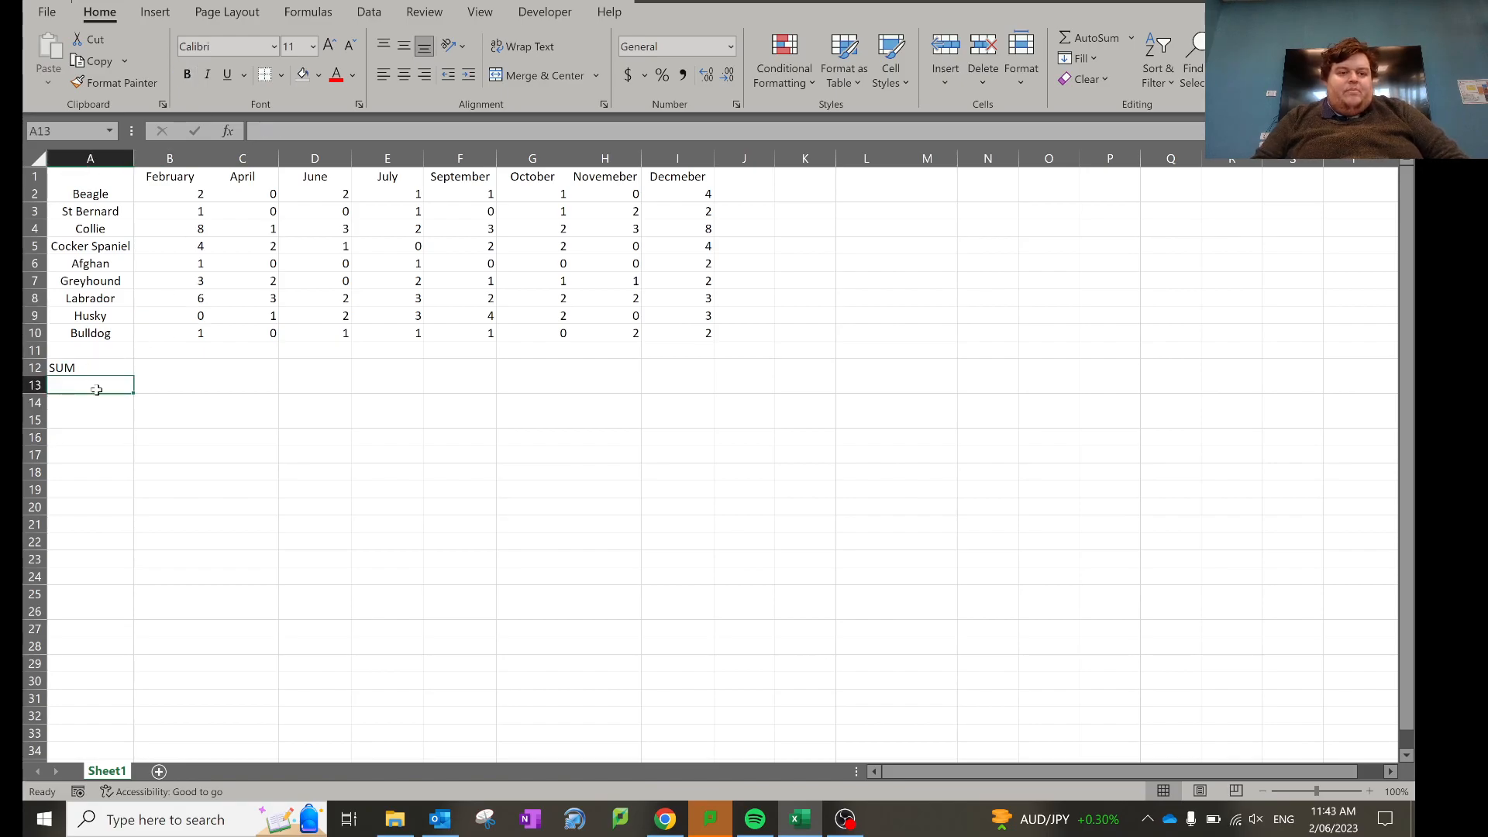
{"action": "type", "text": "MIN"}
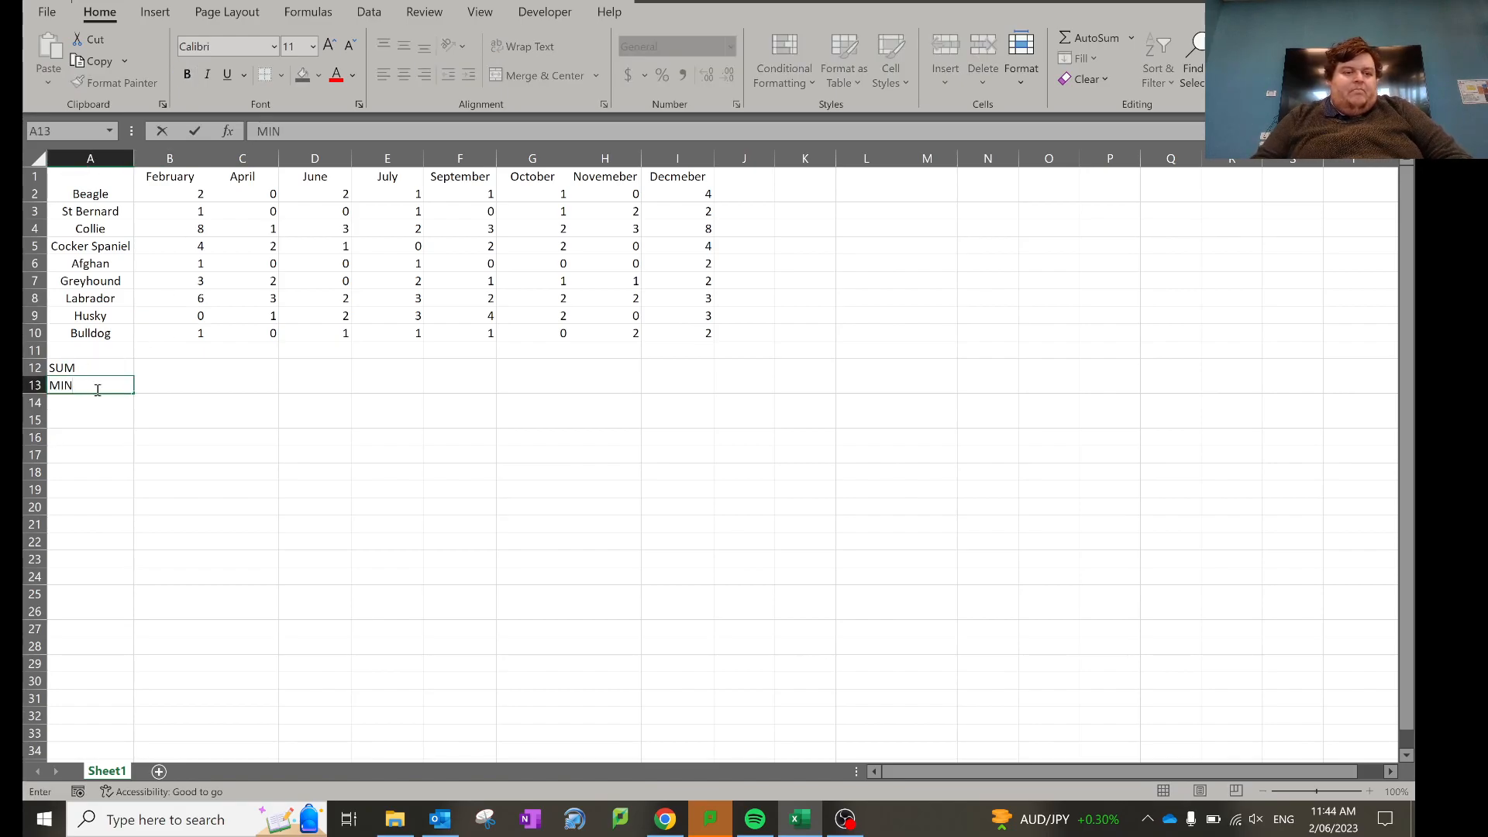
{"action": "key", "text": "Return"}
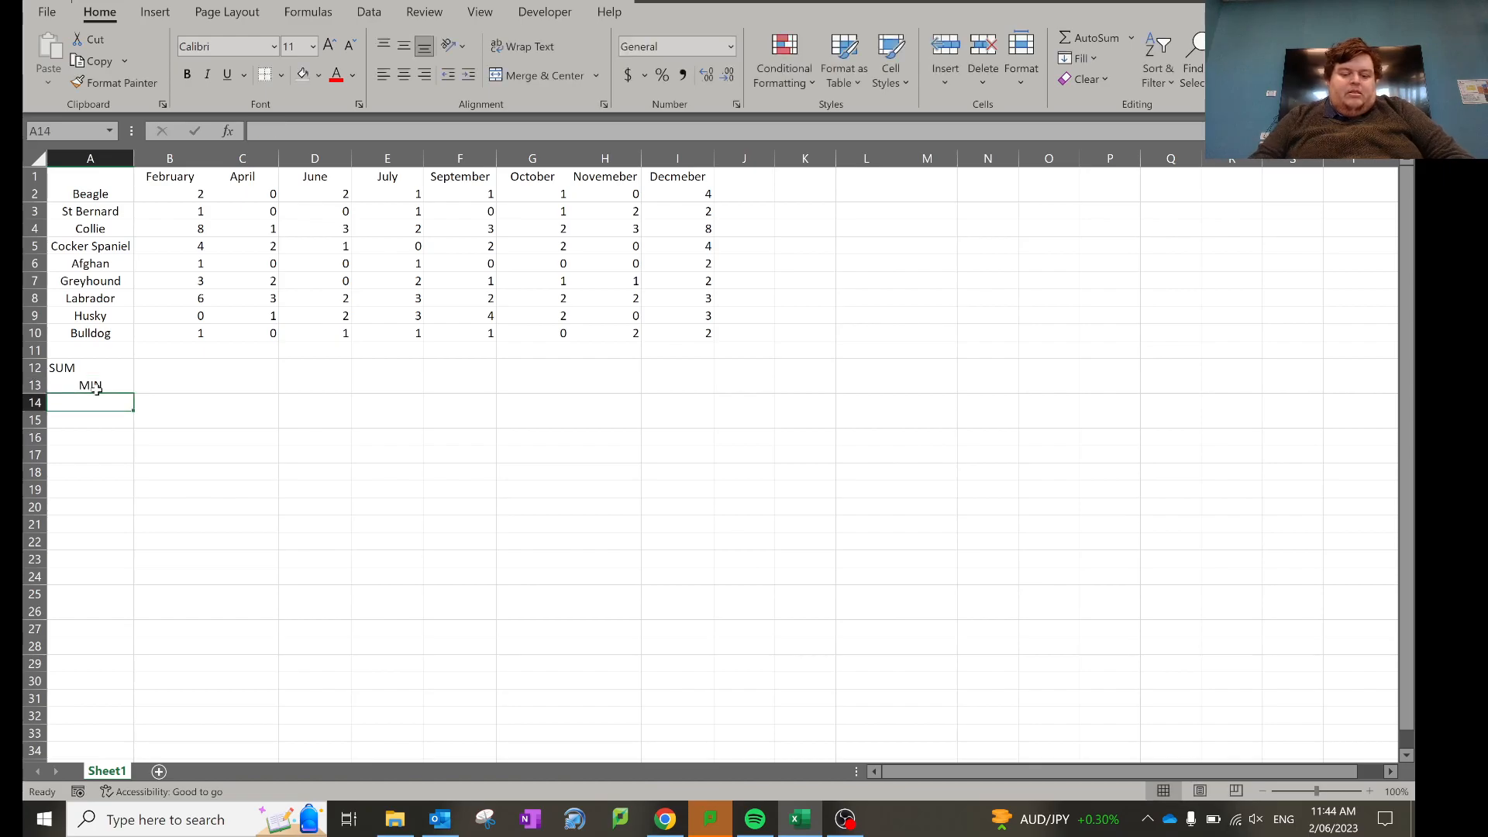
{"action": "type", "text": "MAX"}
{"action": "key", "text": "Return"}
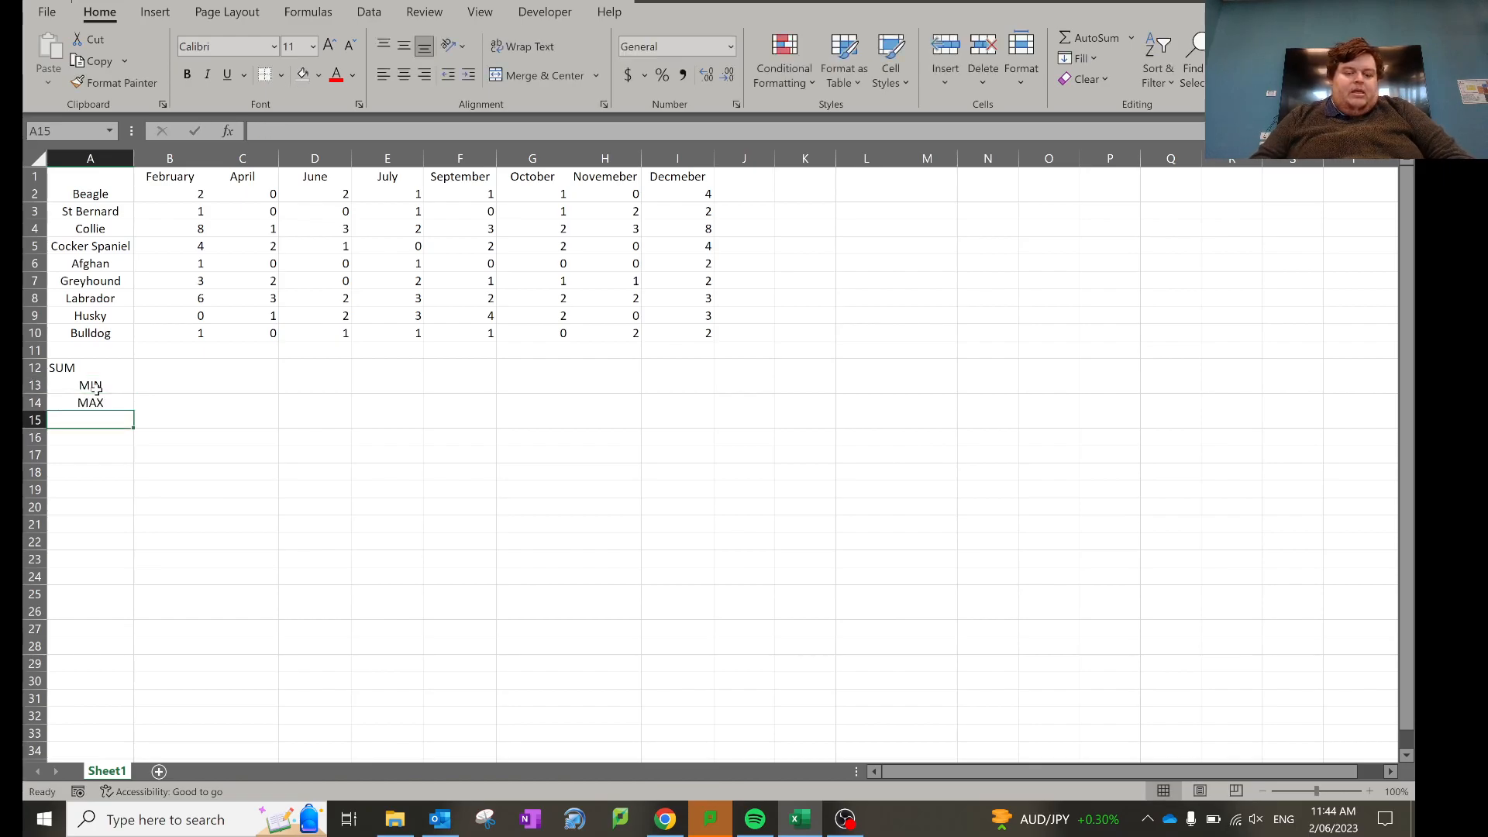
{"action": "type", "text": "Ave"}
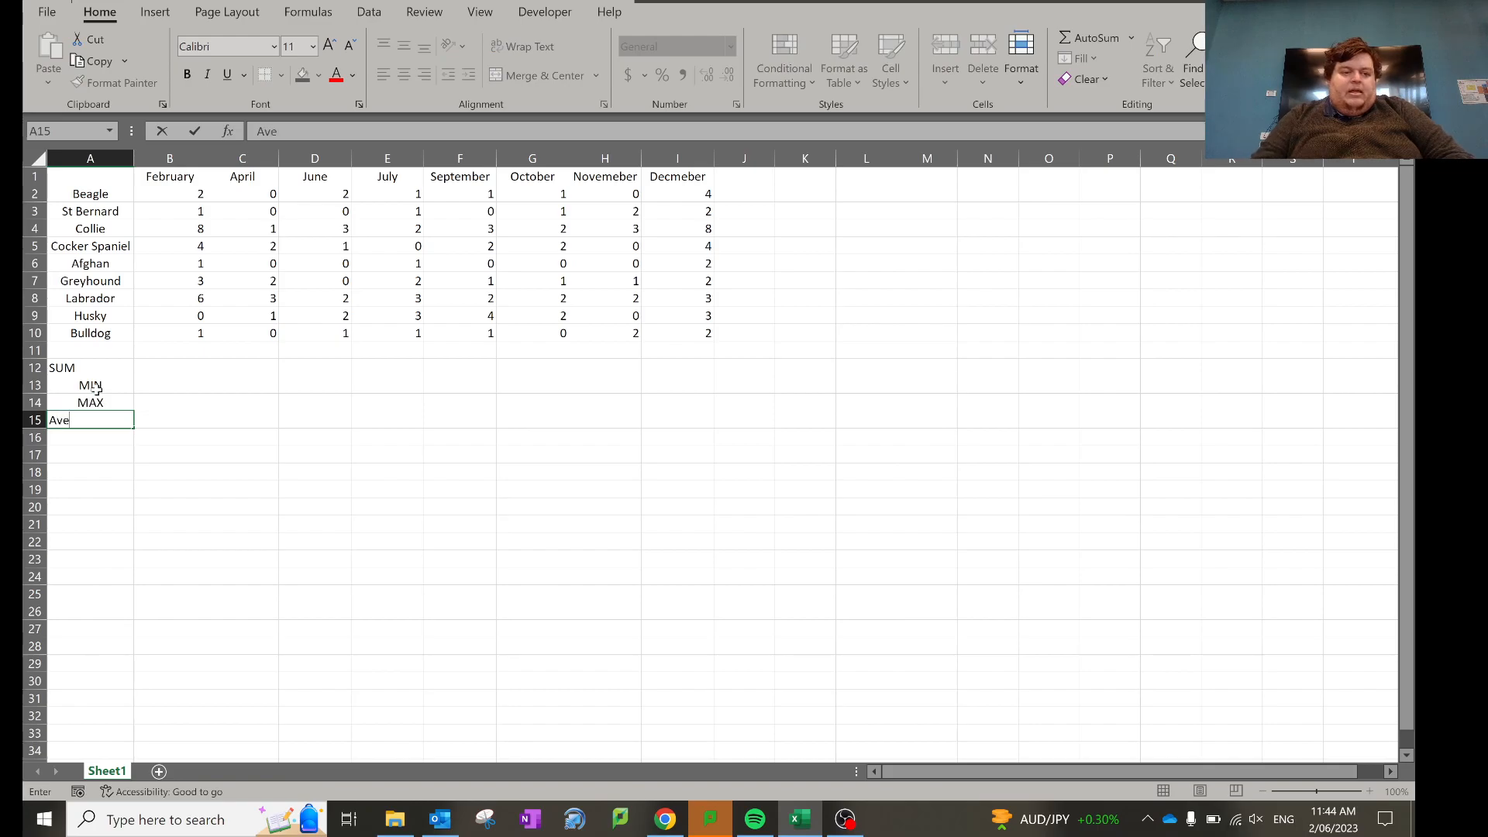
{"action": "key", "text": "BackSpace"}
{"action": "key", "text": "BackSpace"}
{"action": "type", "text": "VE"}
{"action": "key", "text": "Return"}
- Centre the SUM label in A12 horizontally
{"action": "double_click", "coordinate": [105, 379]}
{"action": "left_click", "coordinate": [106, 371]}
{"action": "left_click", "coordinate": [405, 75]}
{"action": "left_click", "coordinate": [317, 348]}
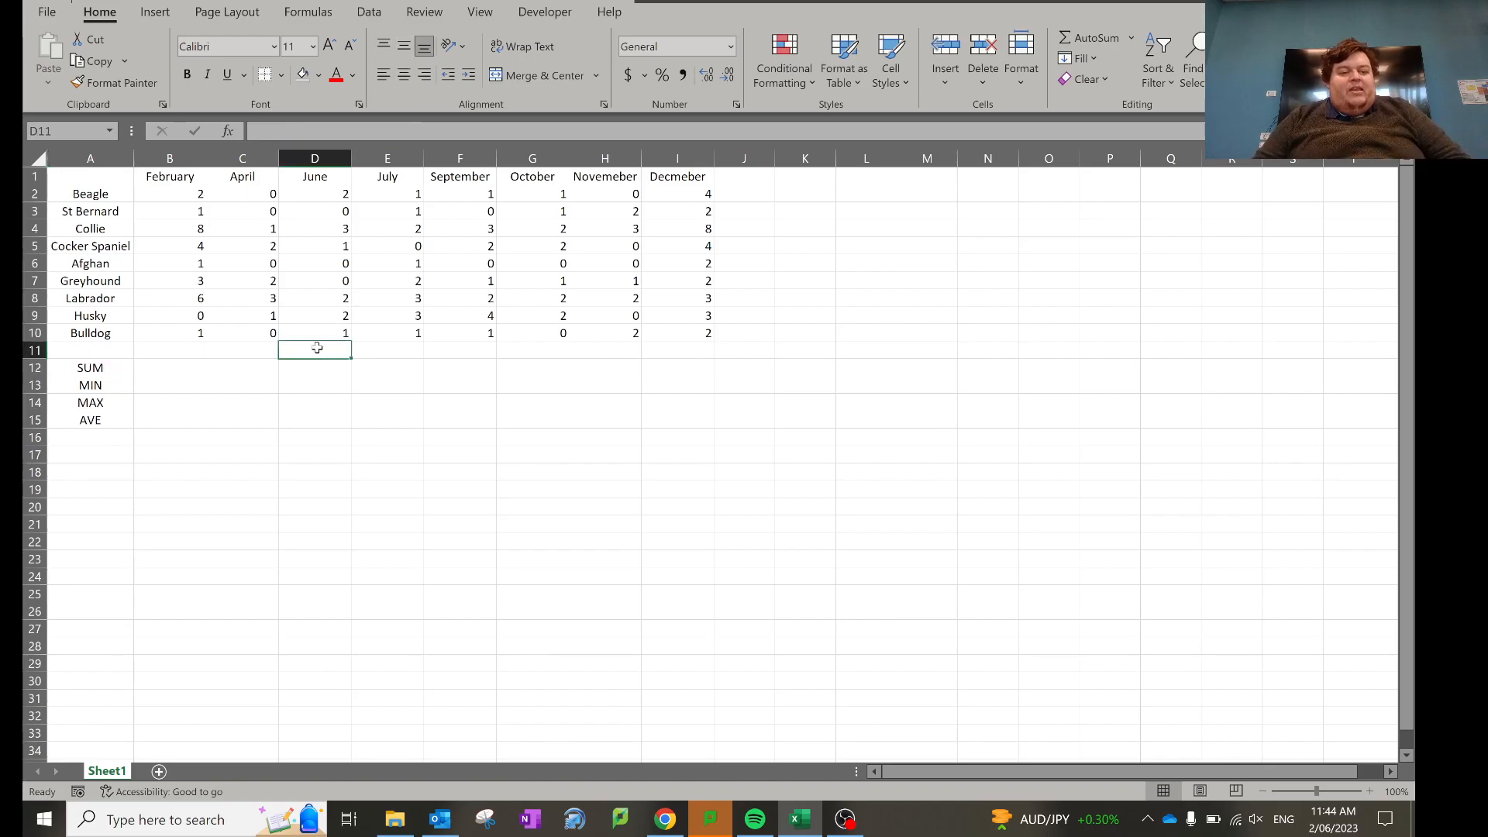
- Reorder the labels below SUM so that A13:A15 read AVE, MIN, MAX
{"action": "left_click", "coordinate": [145, 366]}
{"action": "left_click_drag", "start_coordinate": [113, 388], "coordinate": [83, 455]}
{"action": "key", "text": "ctrl+x"}
{"action": "left_click", "coordinate": [94, 386]}
{"action": "key", "text": "ctrl+v"}
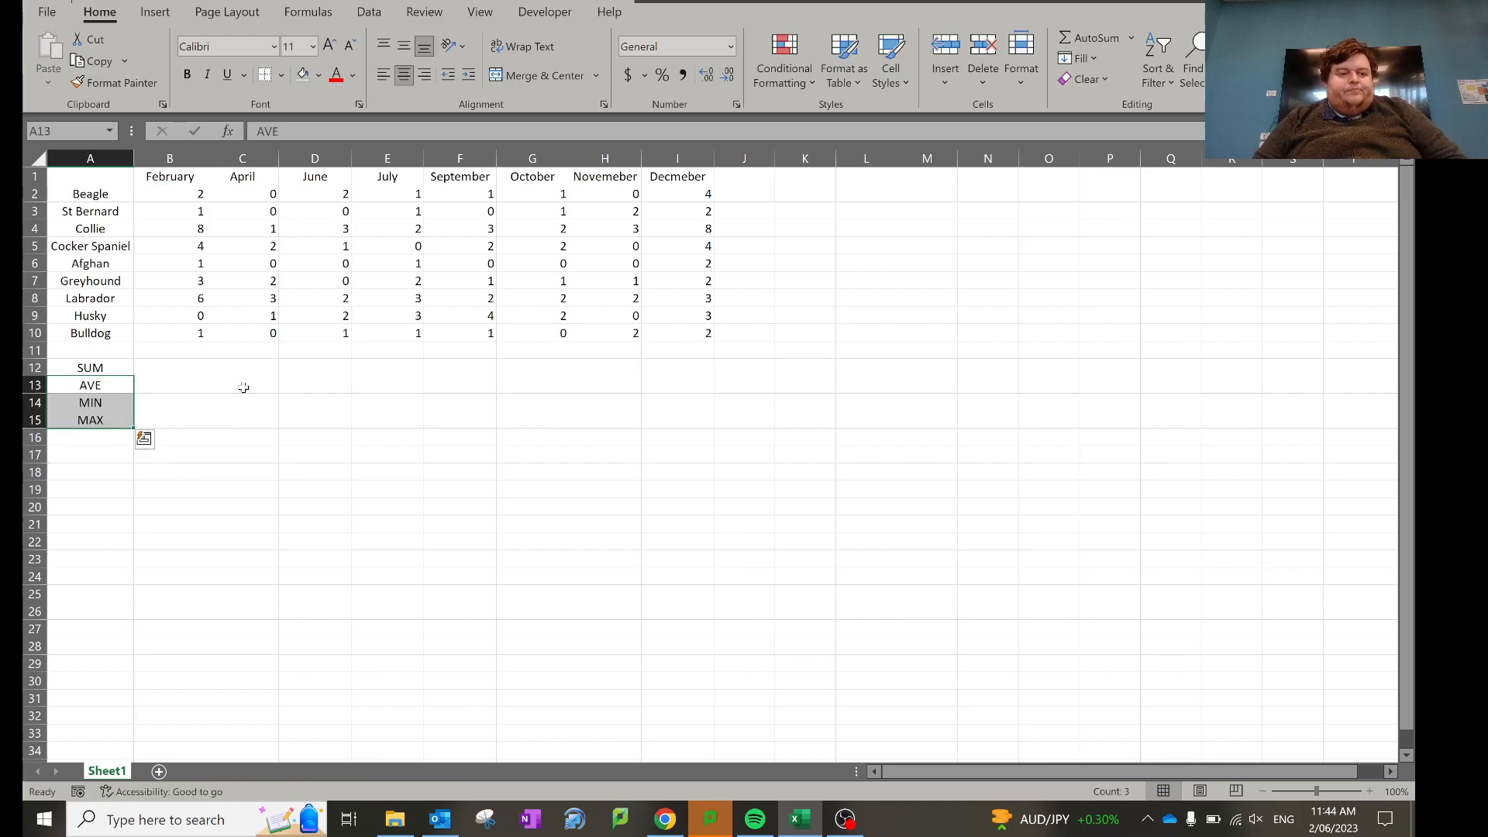
{"action": "left_click", "coordinate": [262, 384]}
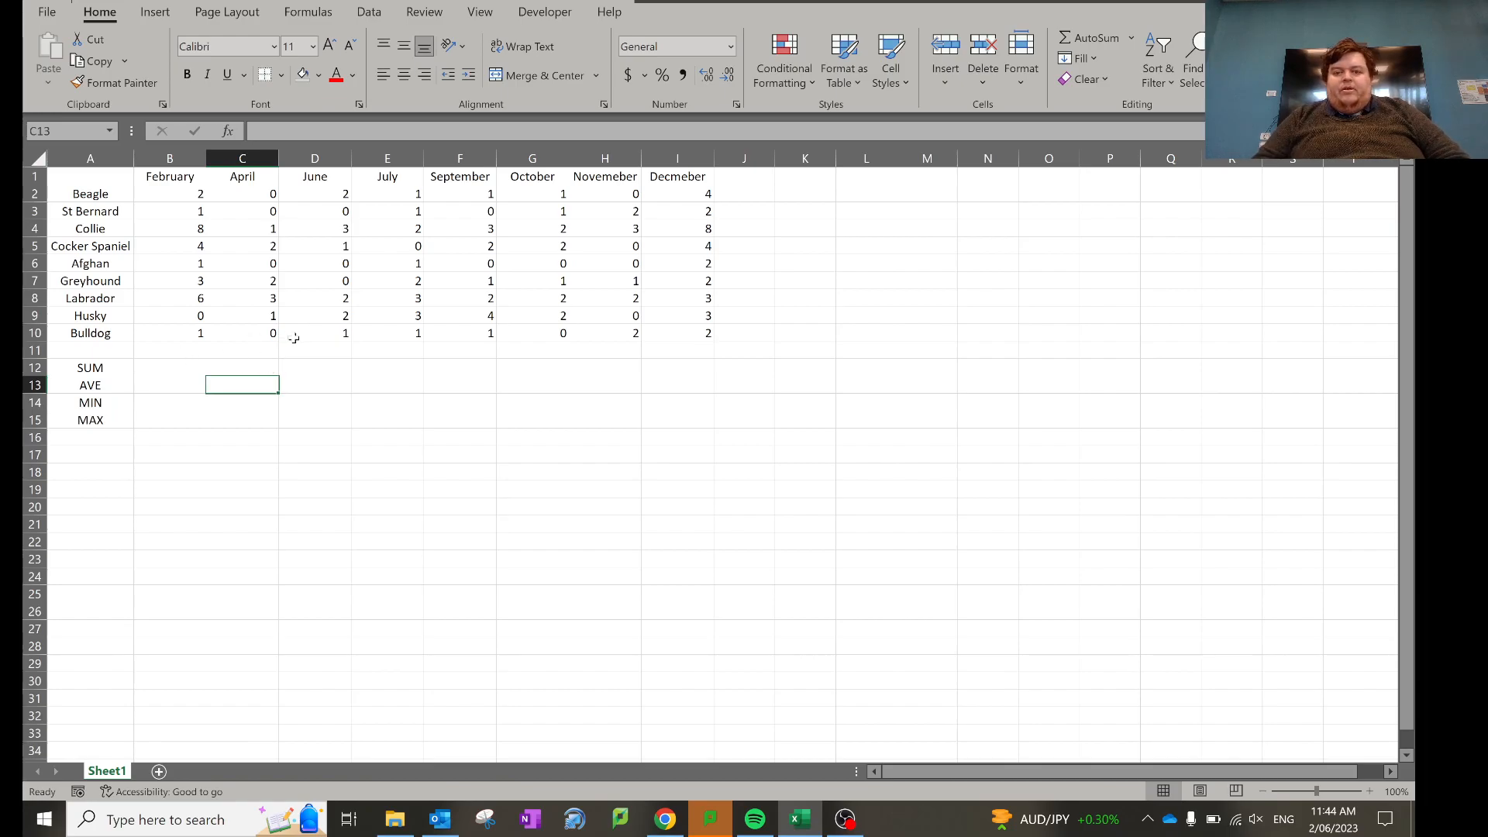
{"action": "scroll", "coordinate": [261, 349], "scroll_direction": "right", "scroll_amount": 1}
{"action": "left_click_drag", "start_coordinate": [261, 349], "coordinate": [456, 387]}
{"action": "scroll", "coordinate": [455, 387], "scroll_direction": "left", "scroll_amount": 1}
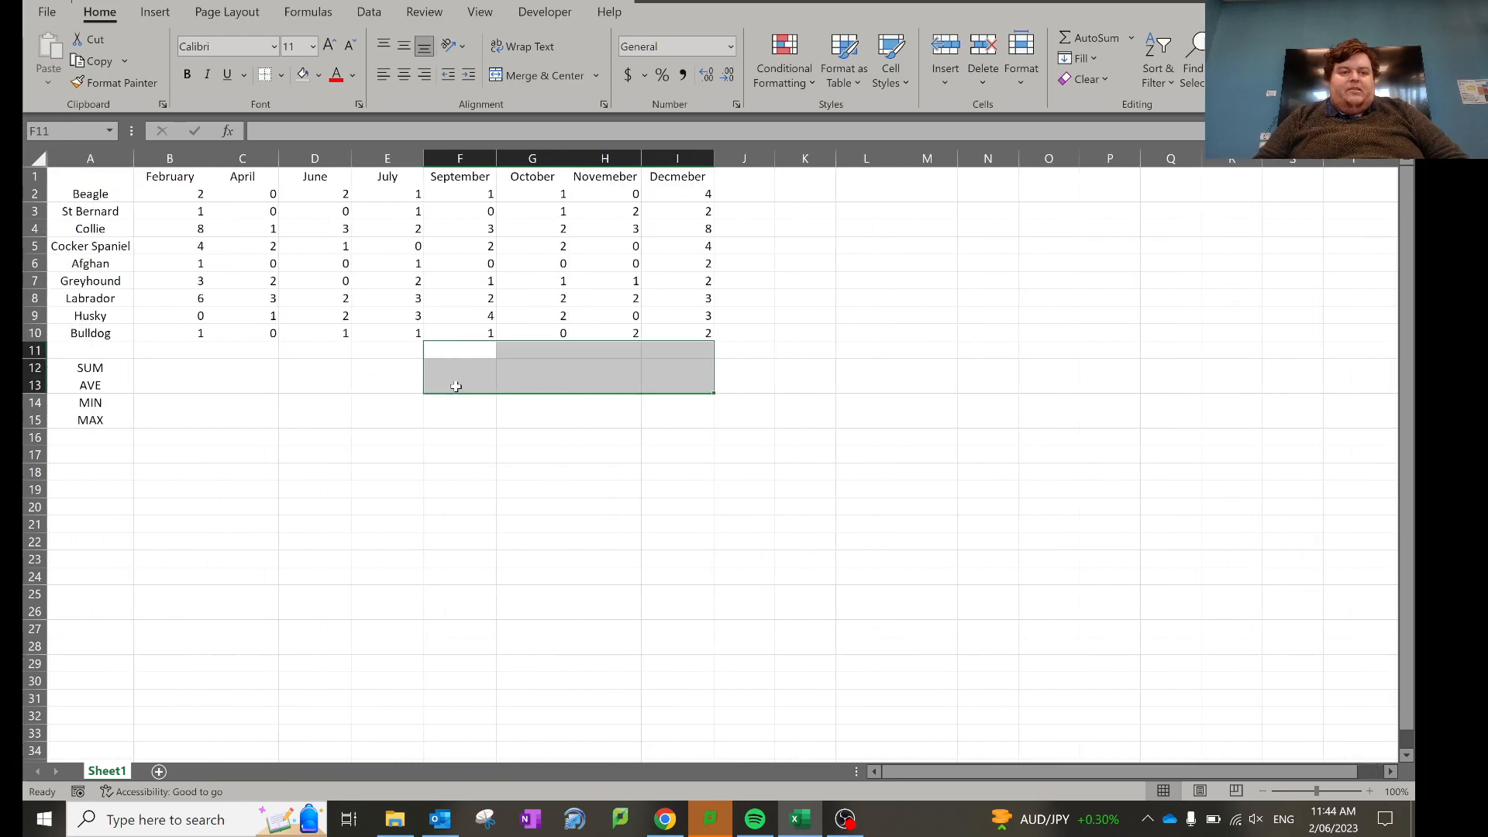
{"action": "left_click", "coordinate": [823, 179]}
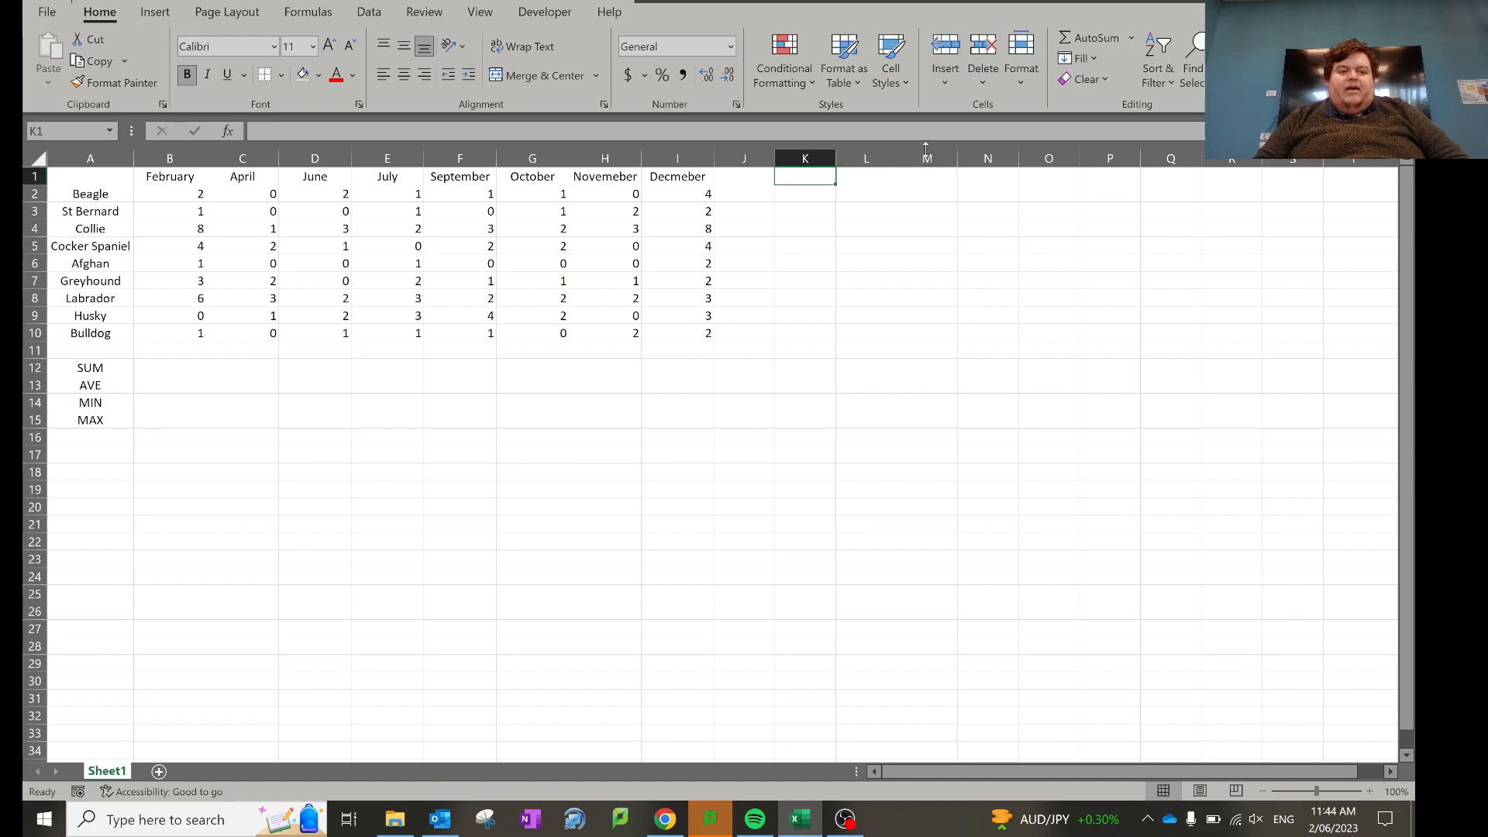
- Copy the labels SUM, AVE, MIN and MAX from A12:A15 and paste them transposed across K1:N1
{"action": "left_click_drag", "start_coordinate": [90, 369], "coordinate": [87, 417]}
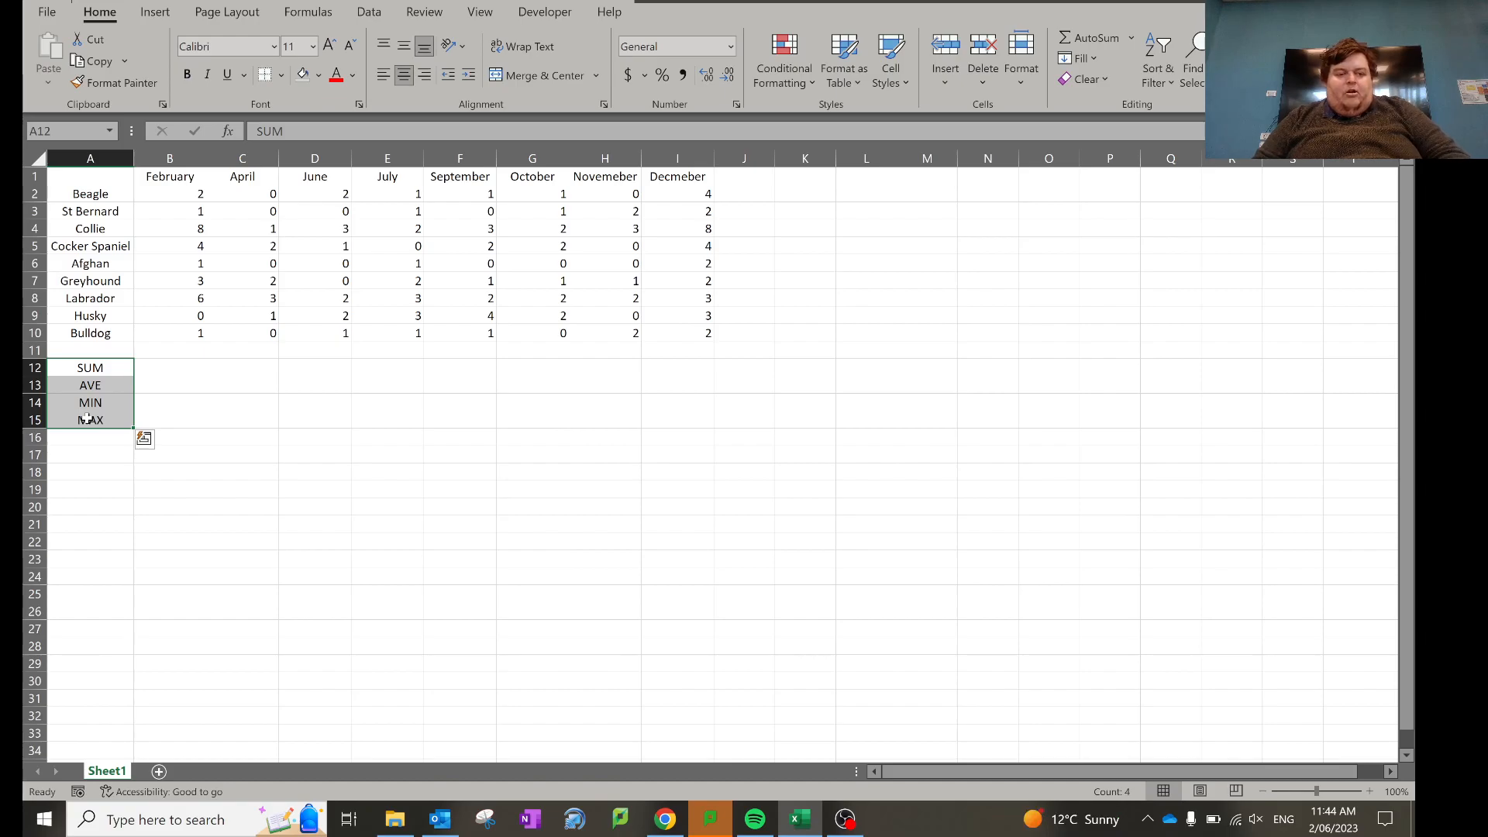
{"action": "key", "text": "ctrl+c"}
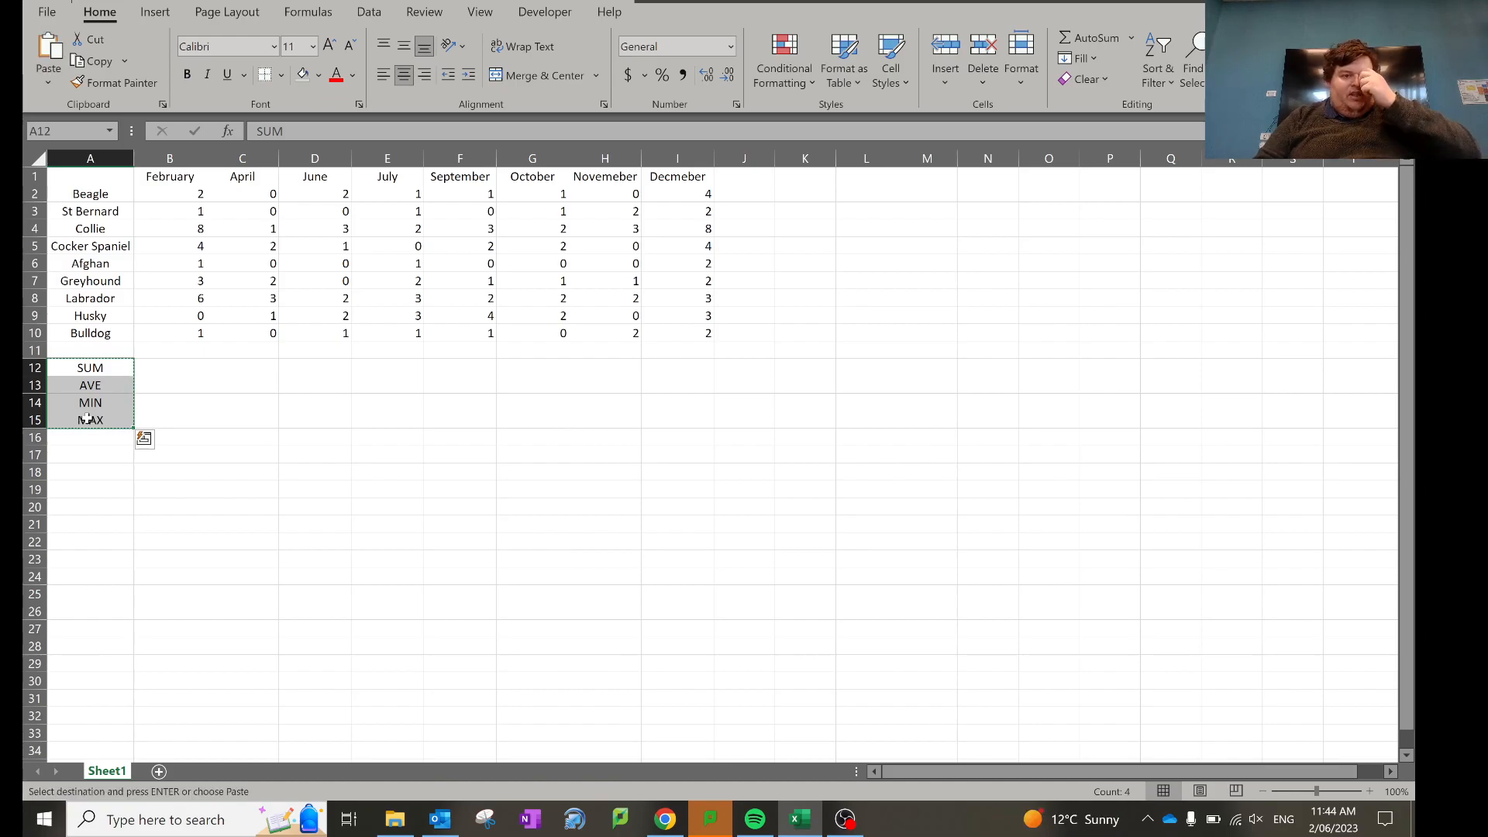
{"action": "left_click", "coordinate": [797, 175]}
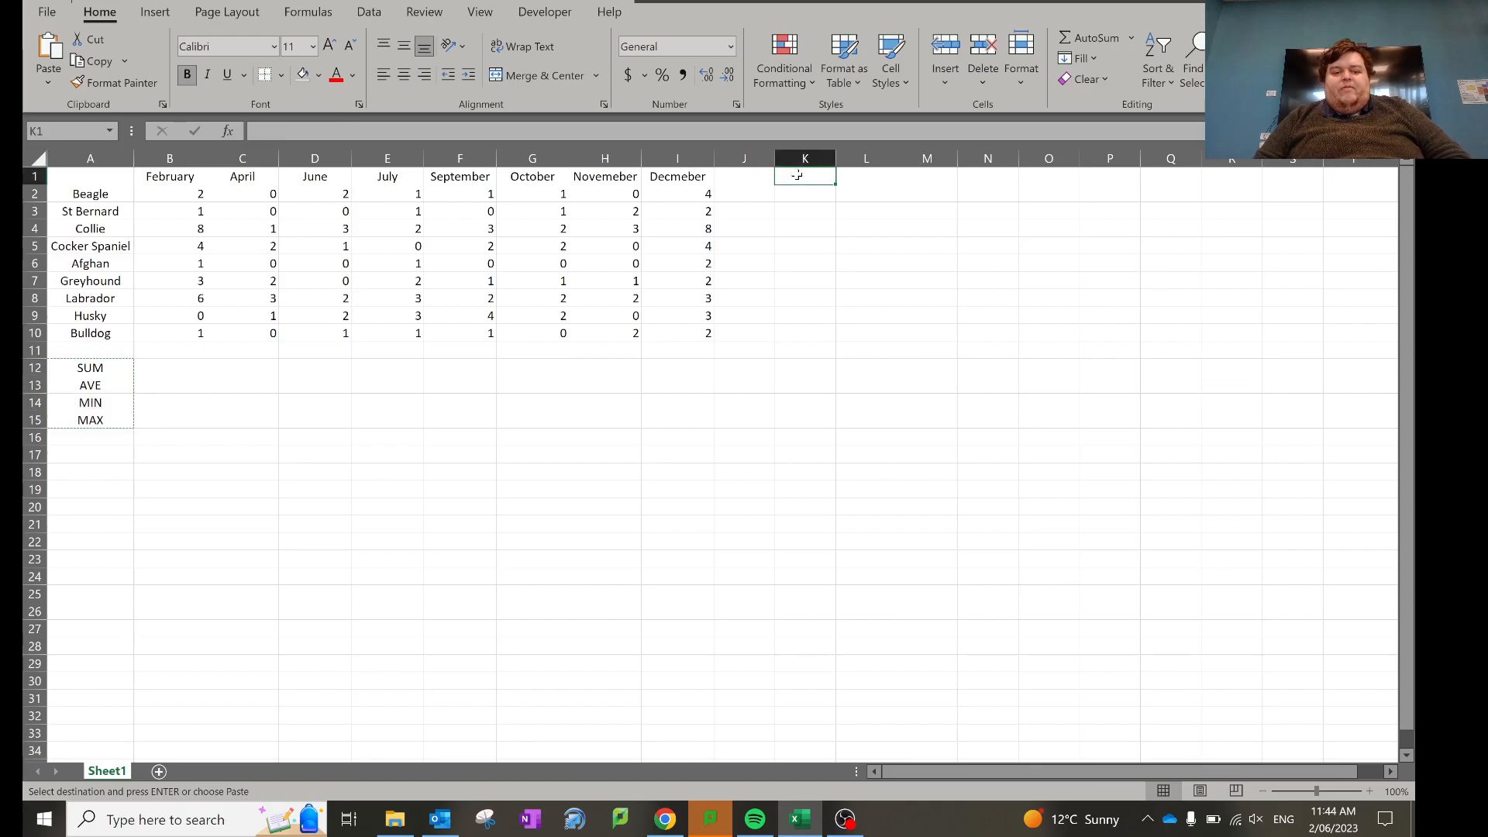
{"action": "key", "text": "ctrl+v"}
{"action": "key", "text": "ctrl+z"}
{"action": "left_click", "coordinate": [797, 175]}
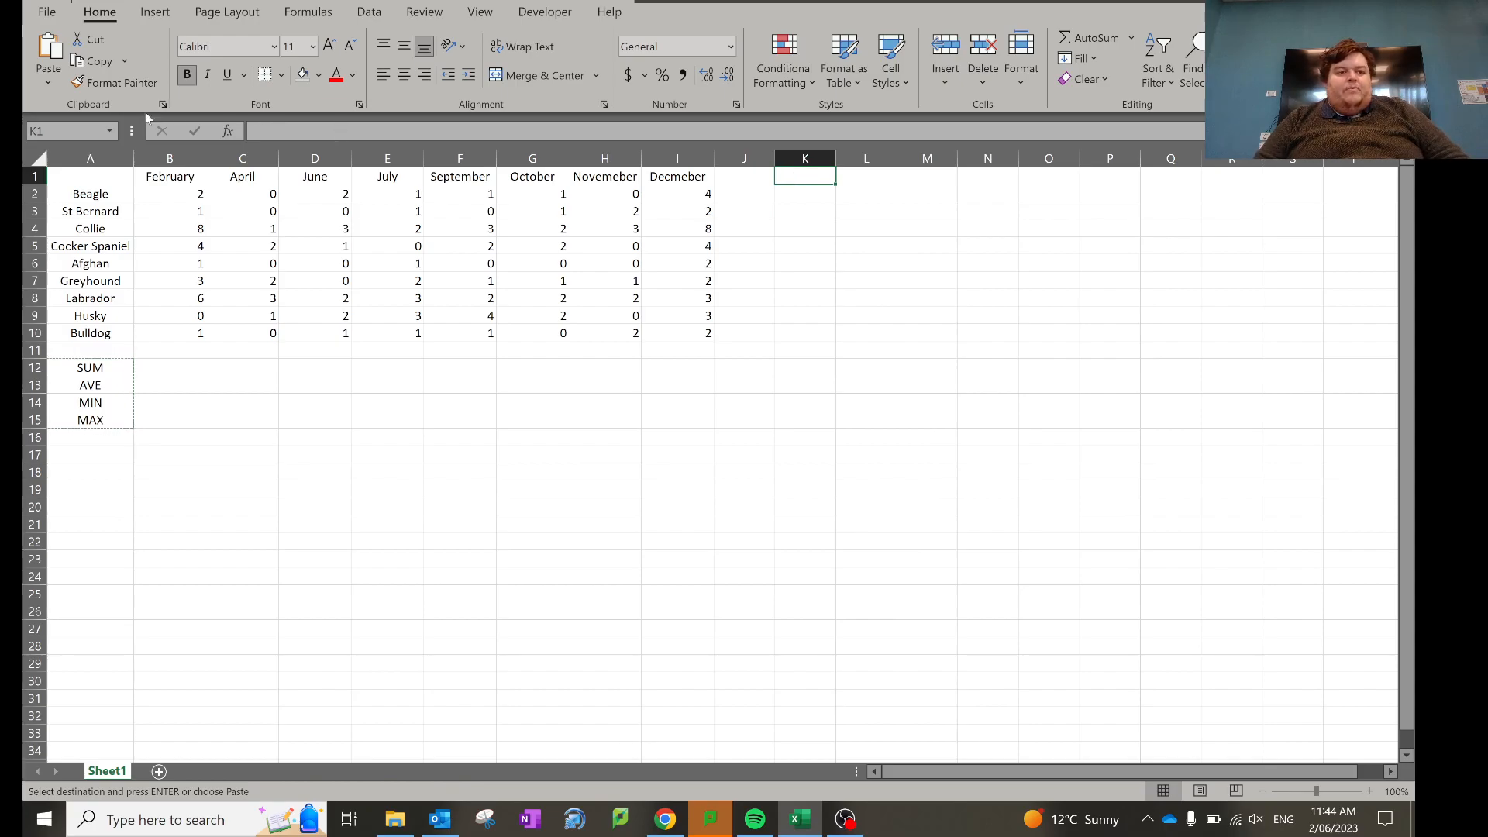
{"action": "left_click", "coordinate": [48, 84]}
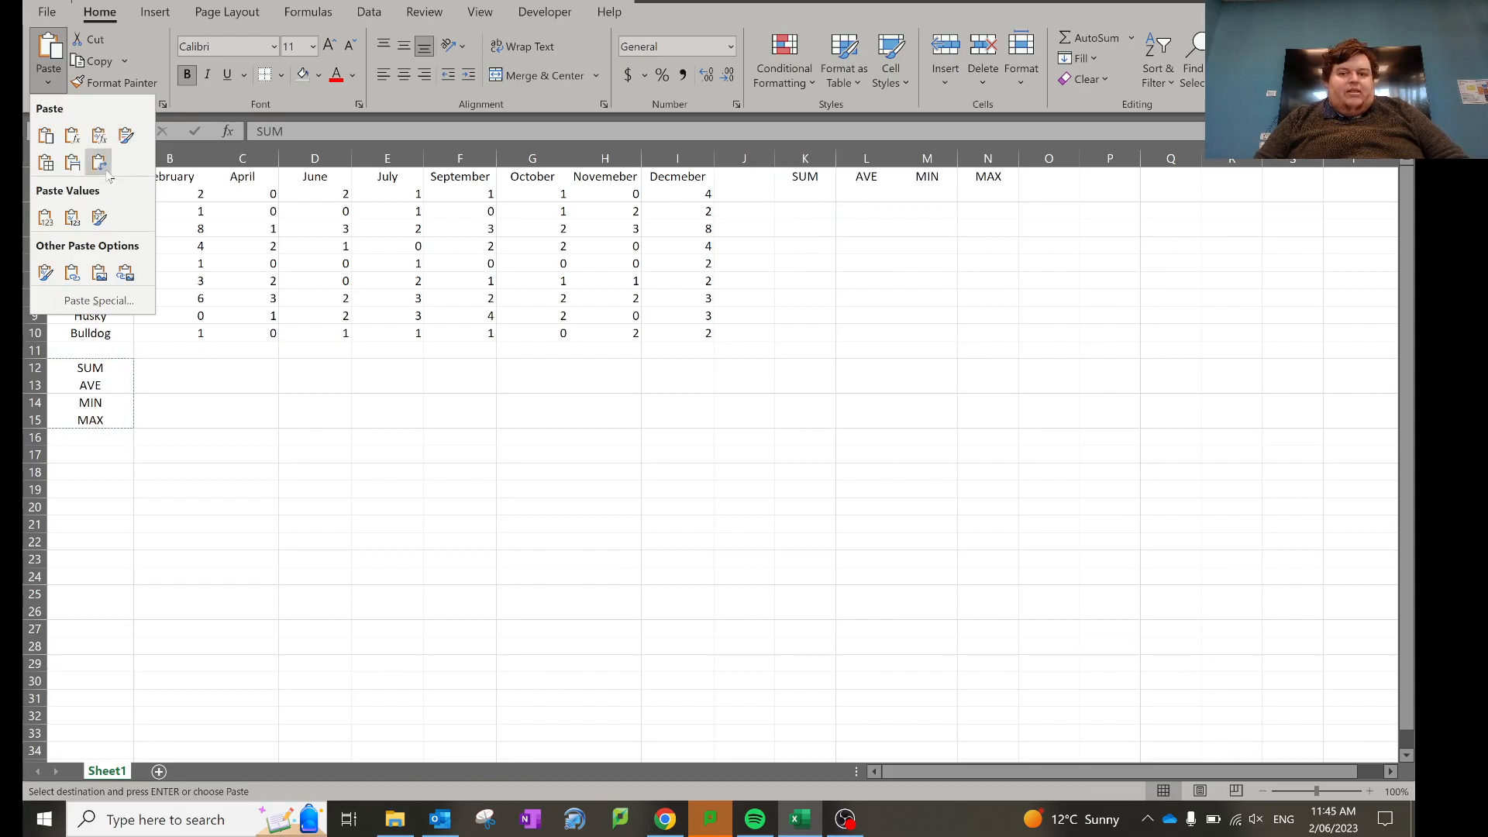
{"action": "left_click", "coordinate": [106, 173]}
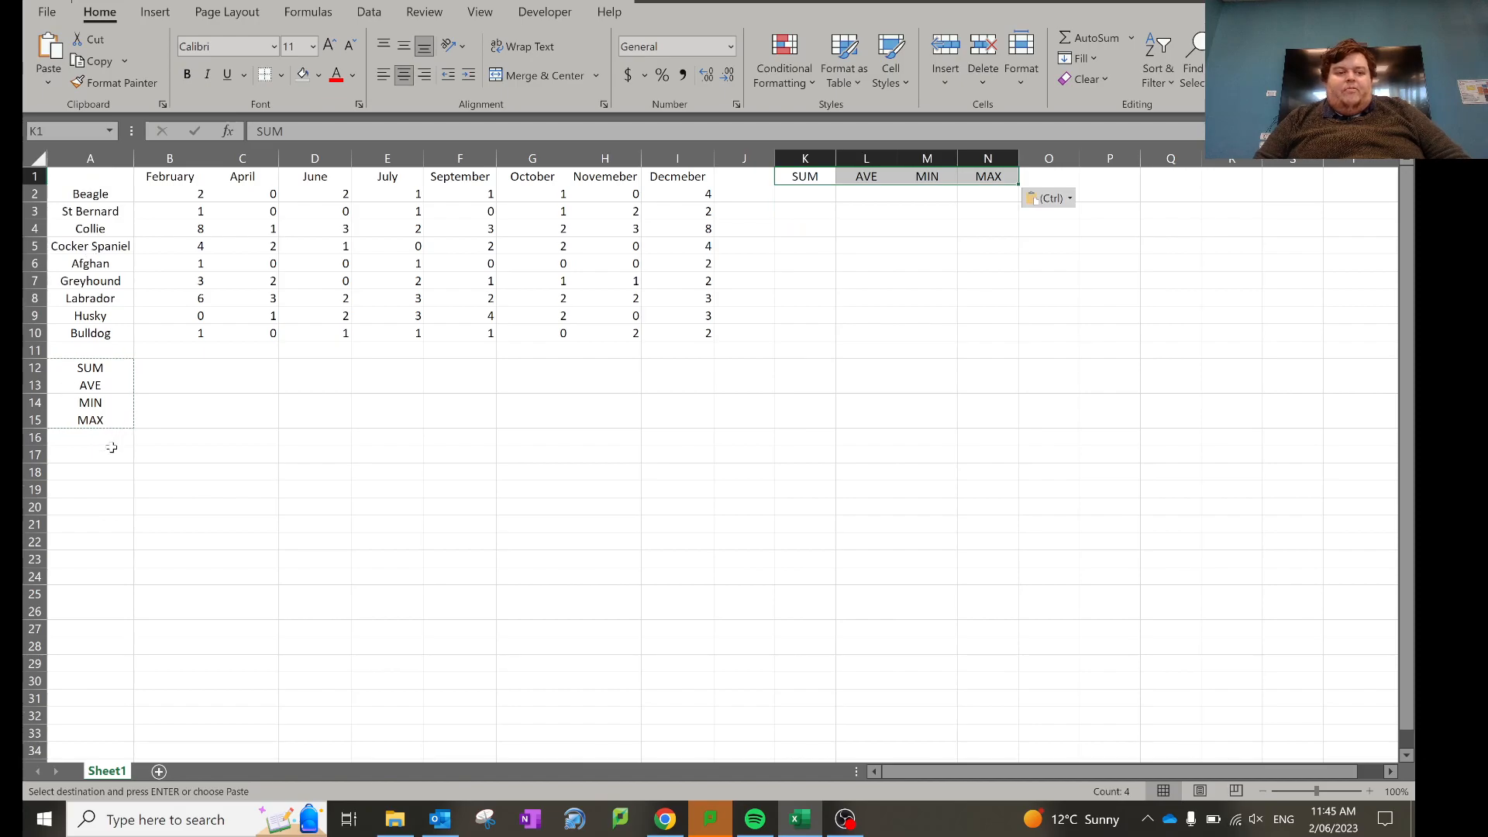
{"action": "left_click", "coordinate": [791, 209]}
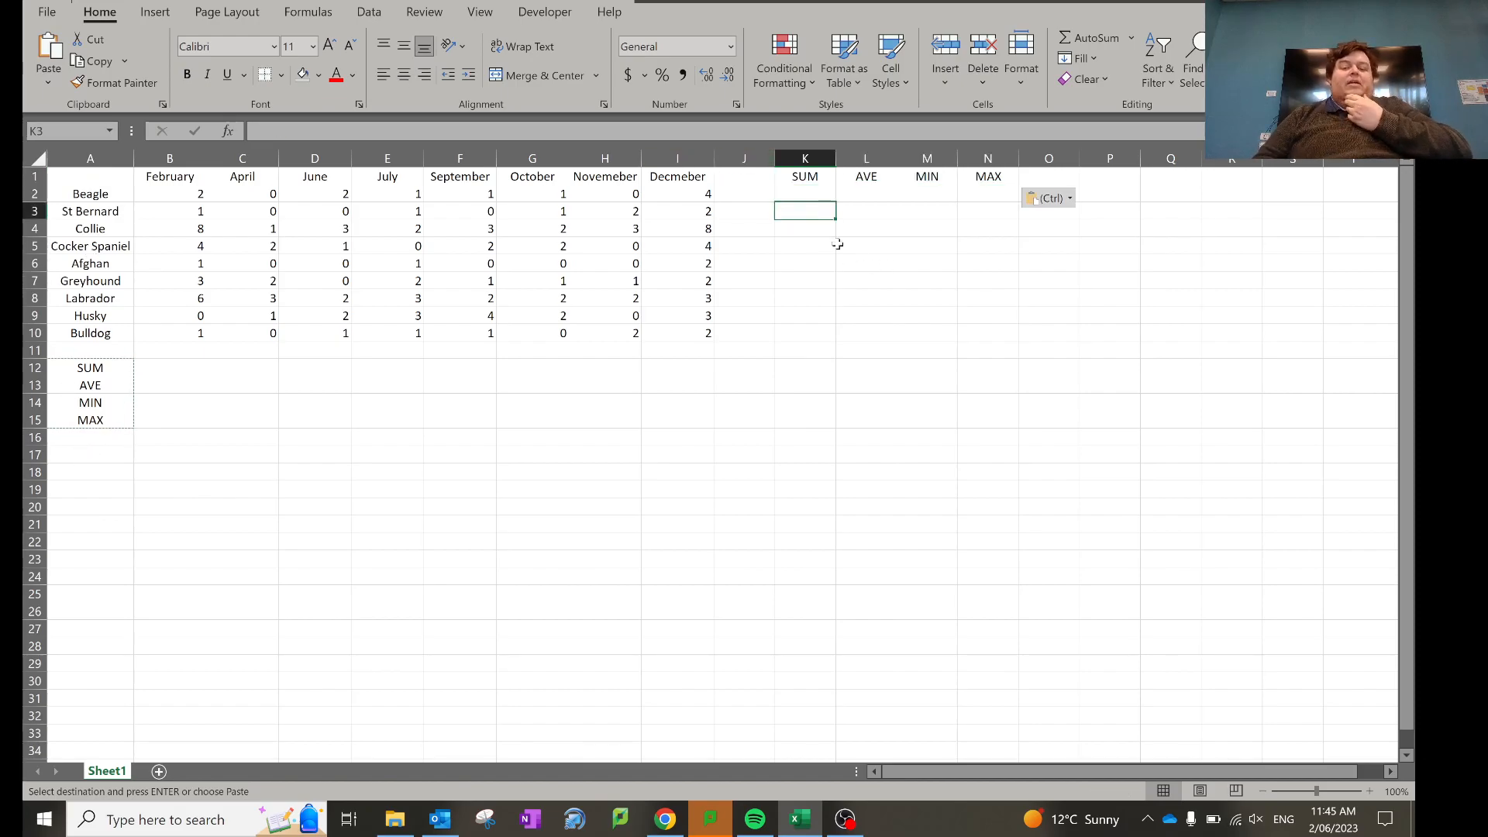
- Total the February counts in B12 with the formula =sum(B2:B10)
{"action": "left_click", "coordinate": [186, 366]}
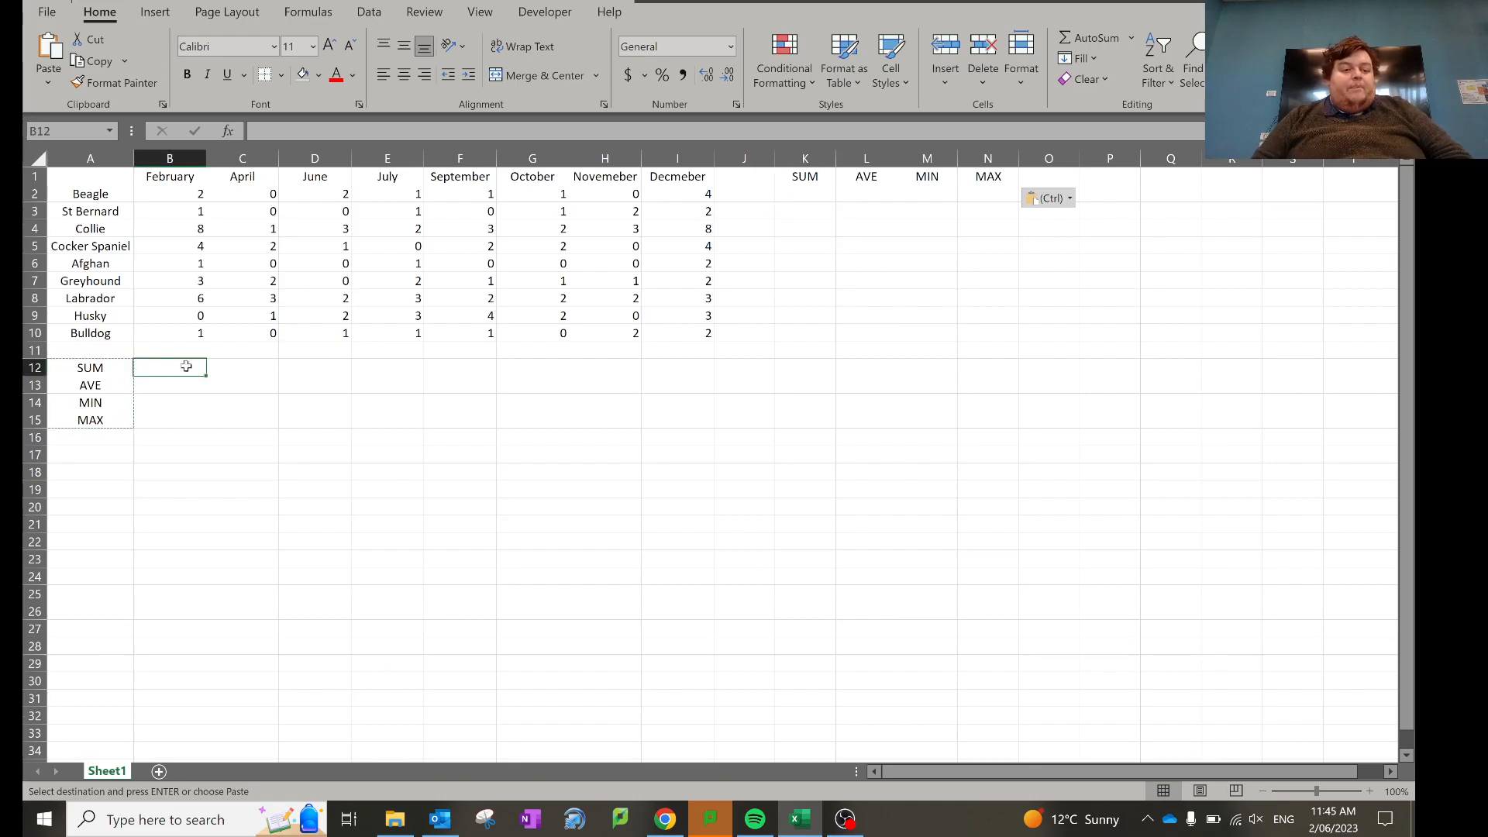
{"action": "double_click", "coordinate": [186, 367]}
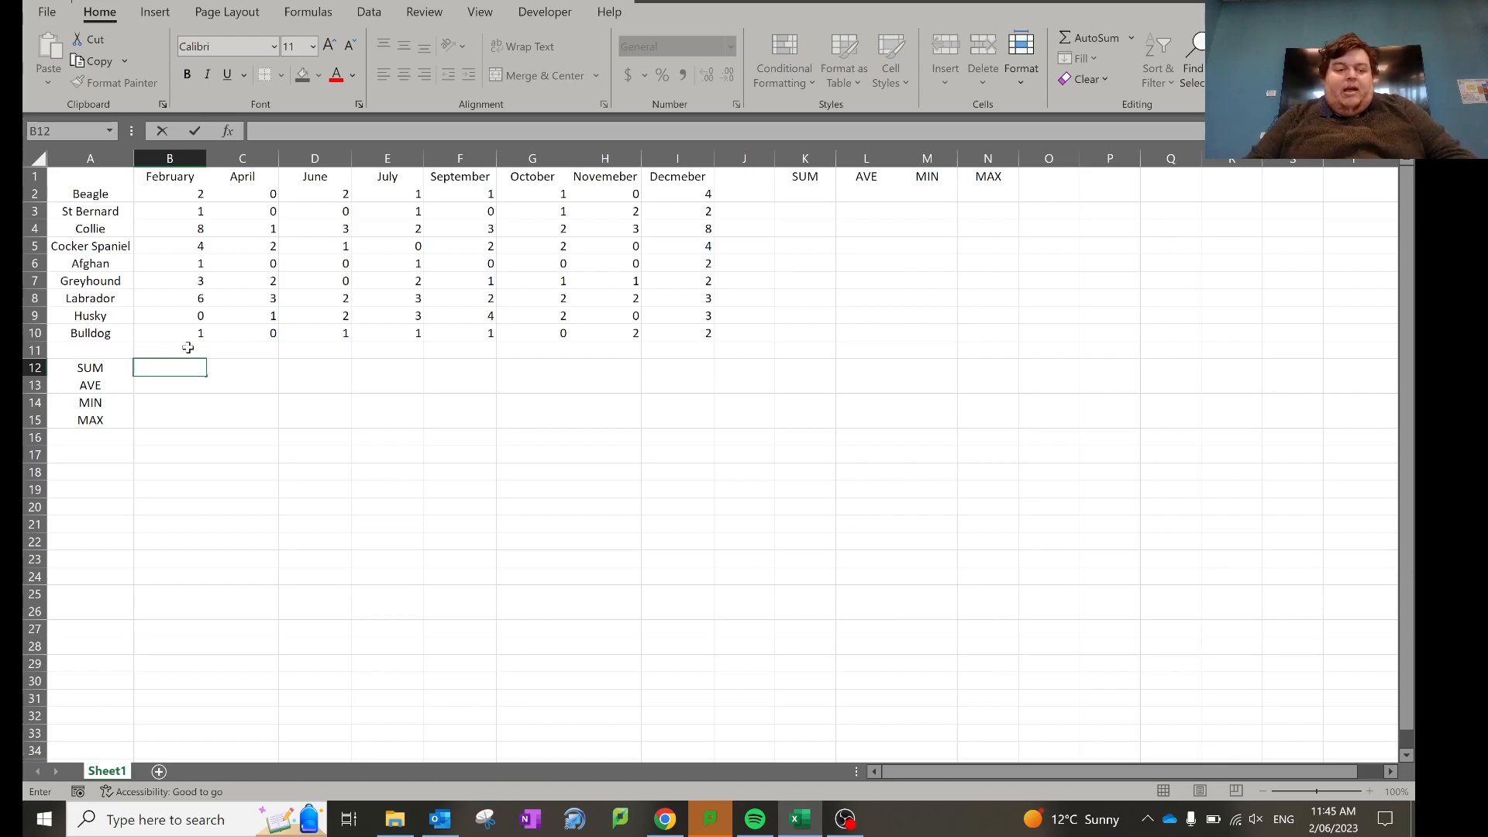
{"action": "type", "text": "=sum"}
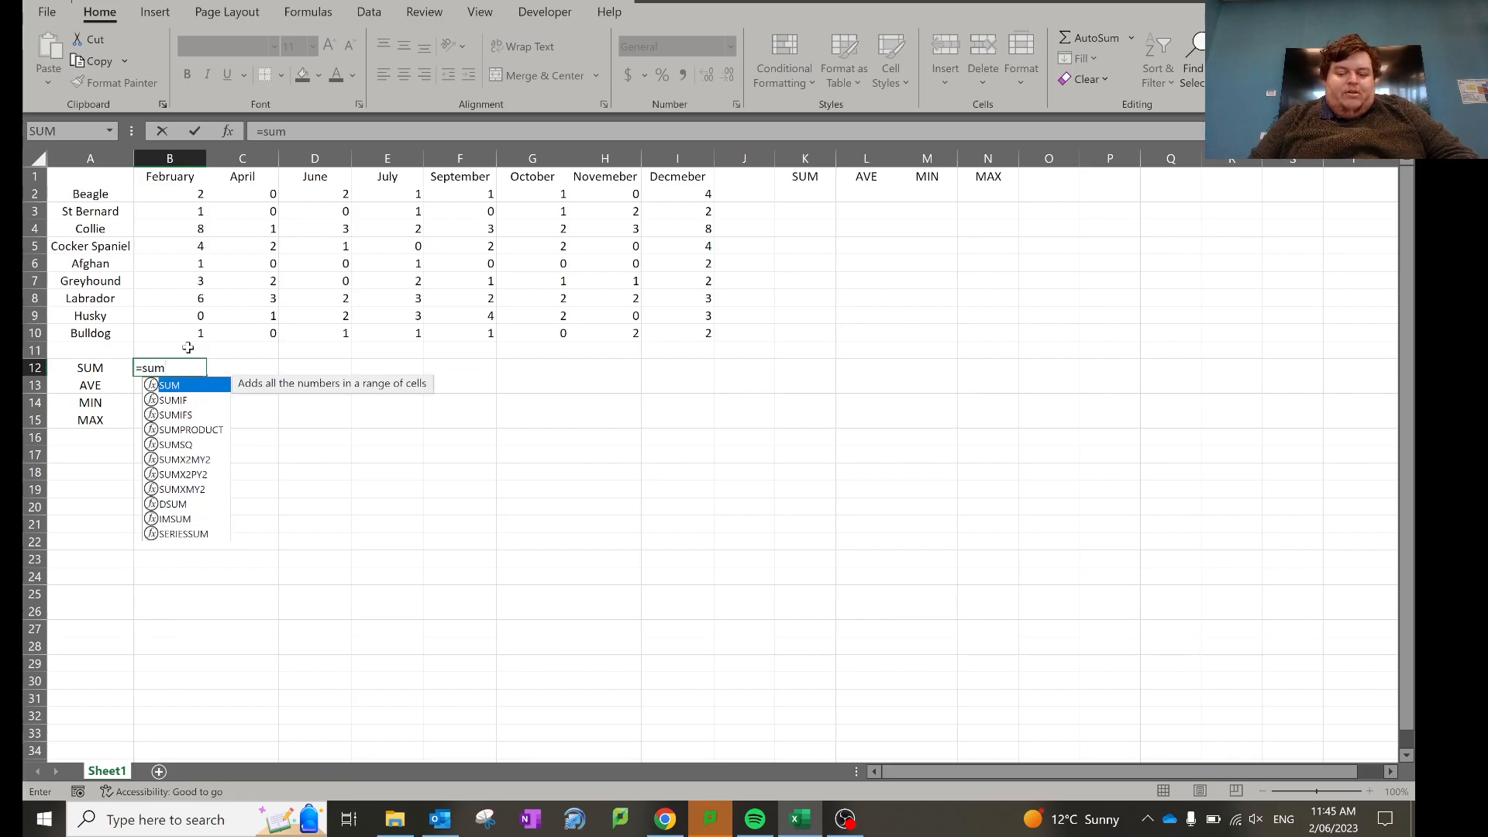
{"action": "type", "text": "("}
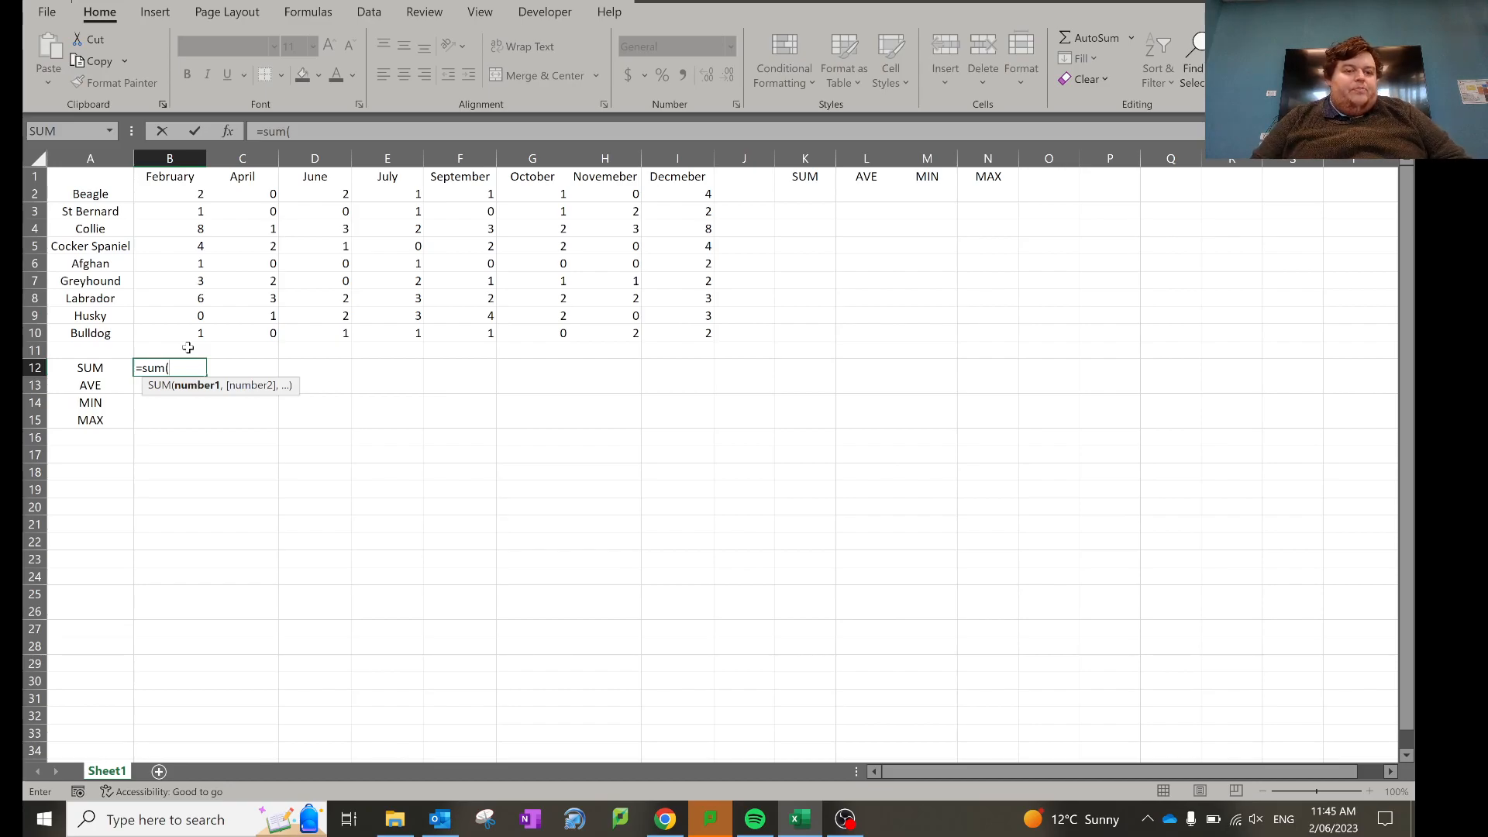
{"action": "left_click", "coordinate": [186, 197]}
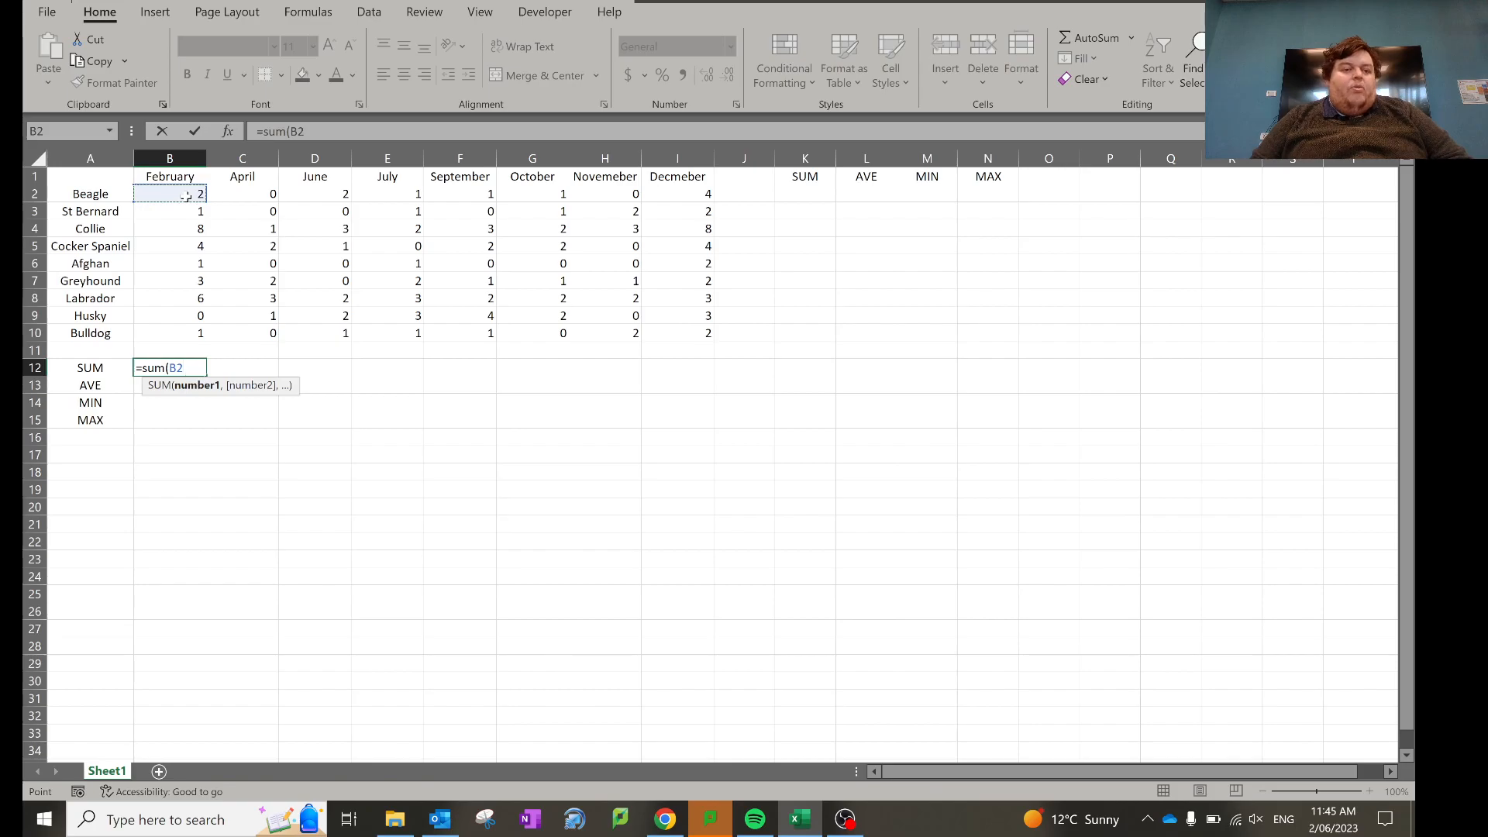
{"action": "left_click_drag", "start_coordinate": [186, 197], "coordinate": [185, 331]}
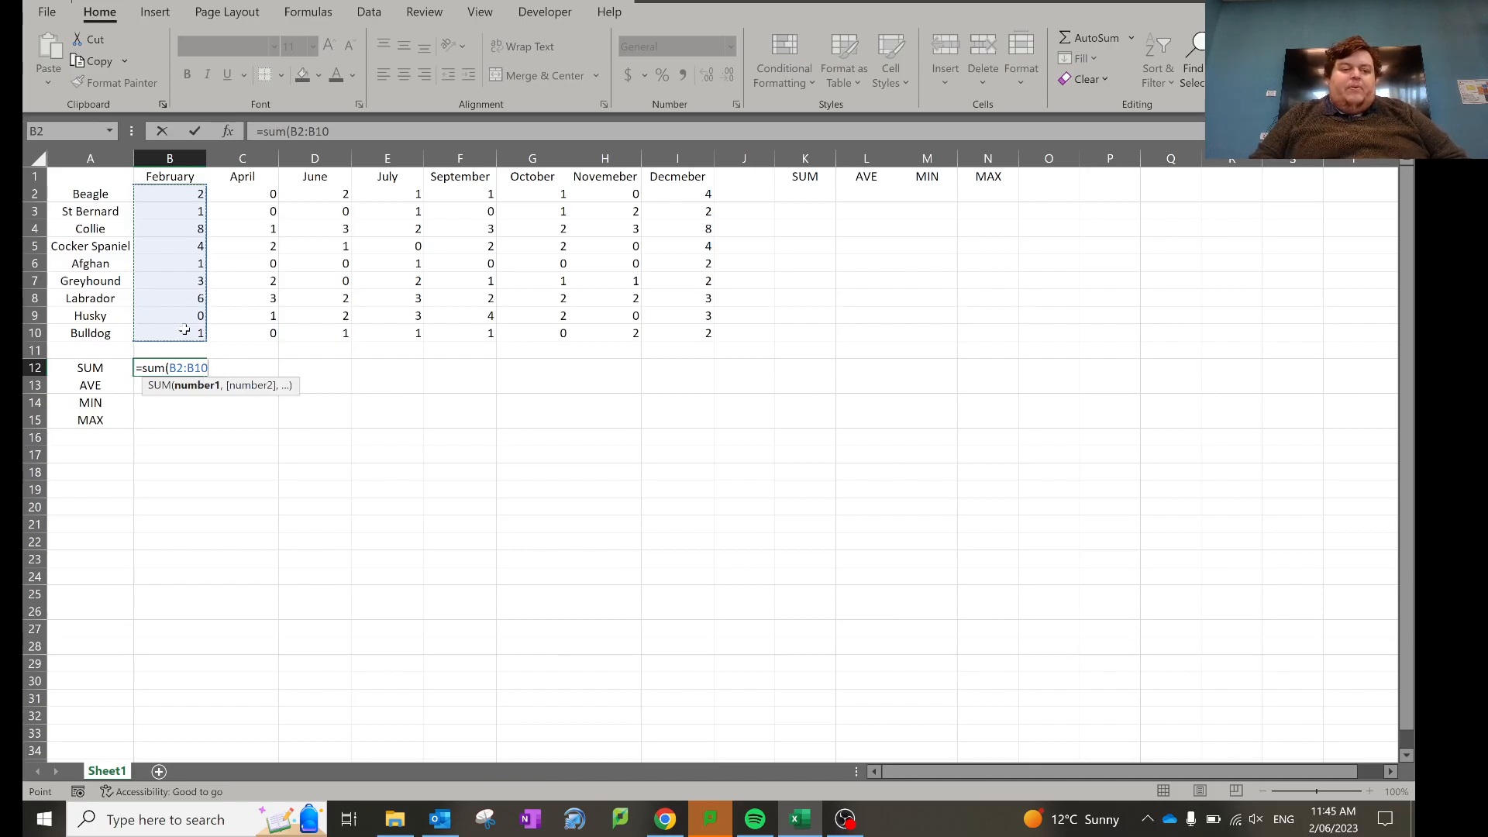
{"action": "type", "text": ")"}
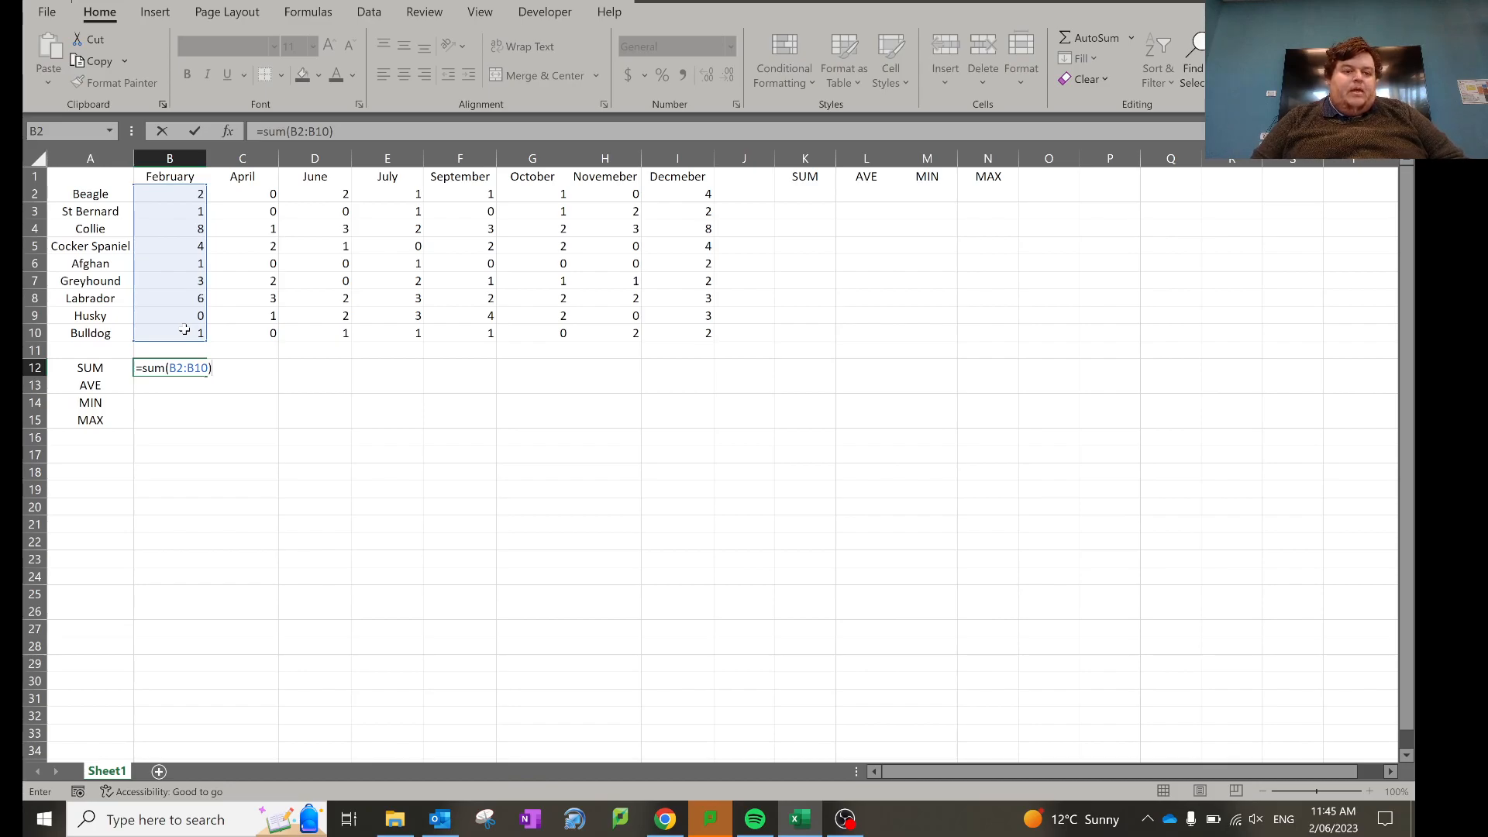
{"action": "key", "text": "Return"}
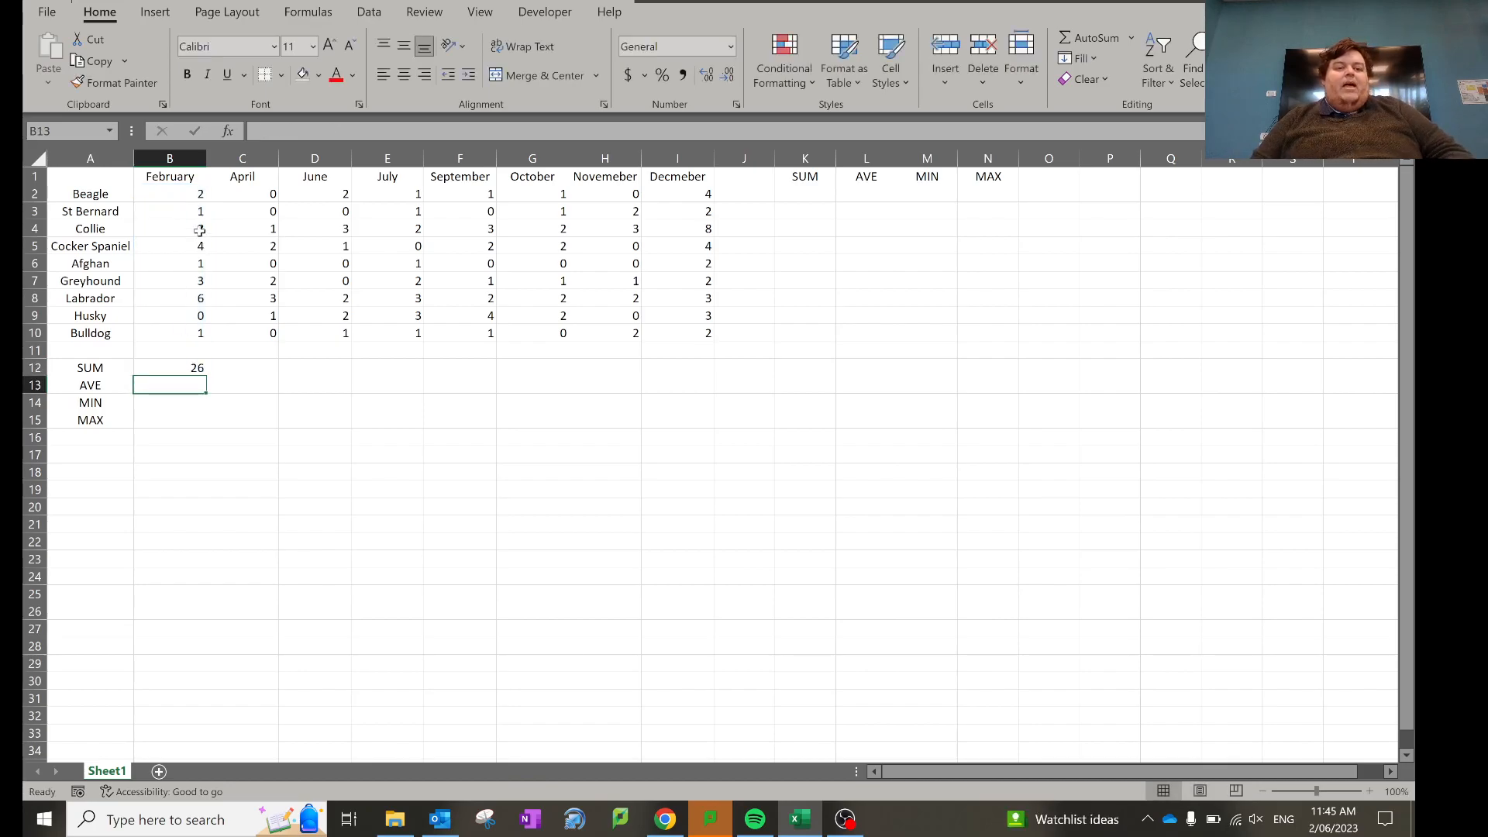
- Fill the SUM formula from B12 across to I12 for the remaining months
{"action": "left_click", "coordinate": [196, 366]}
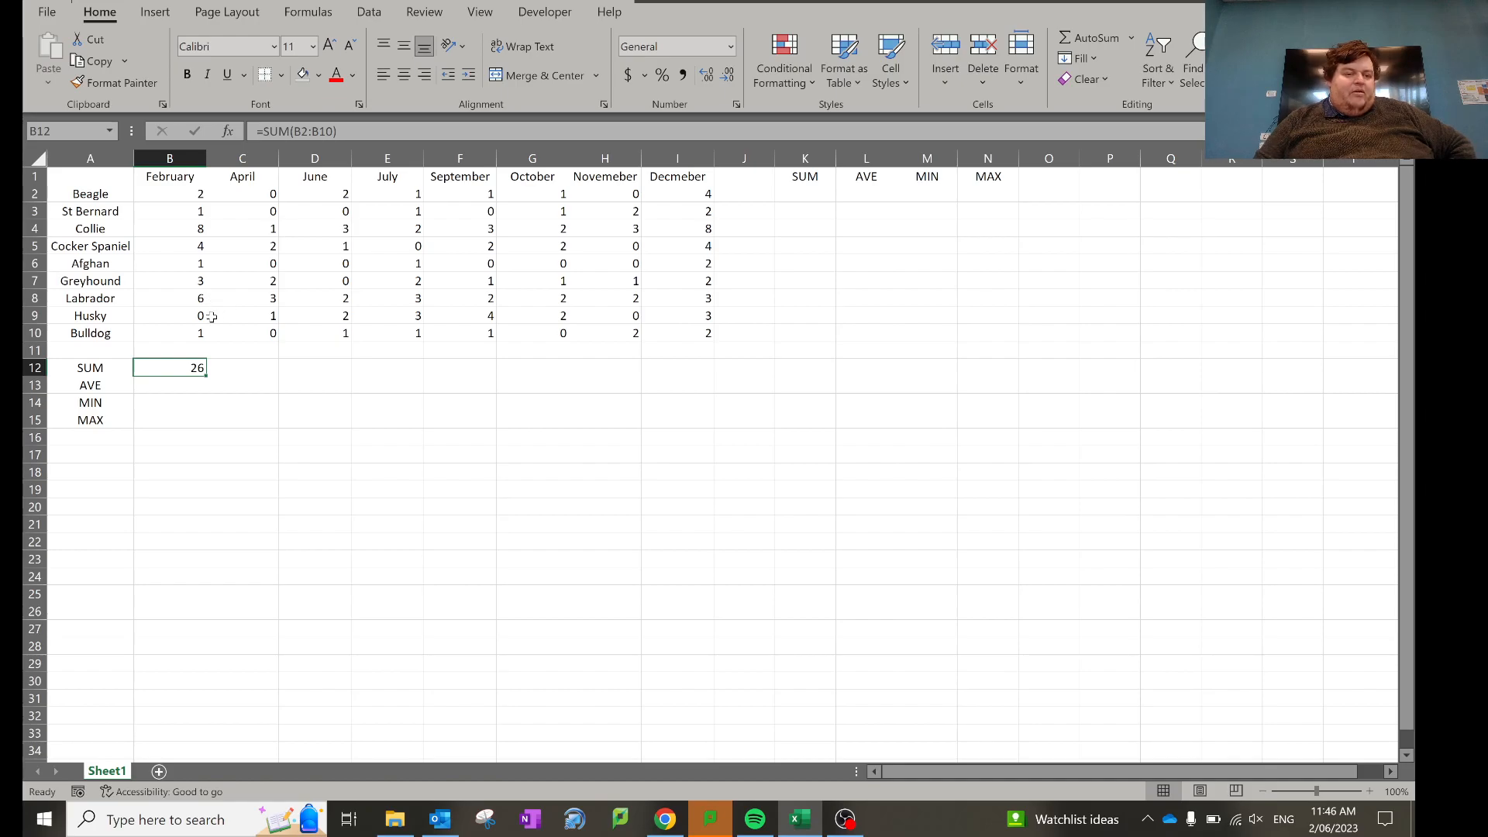
{"action": "left_click", "coordinate": [199, 399]}
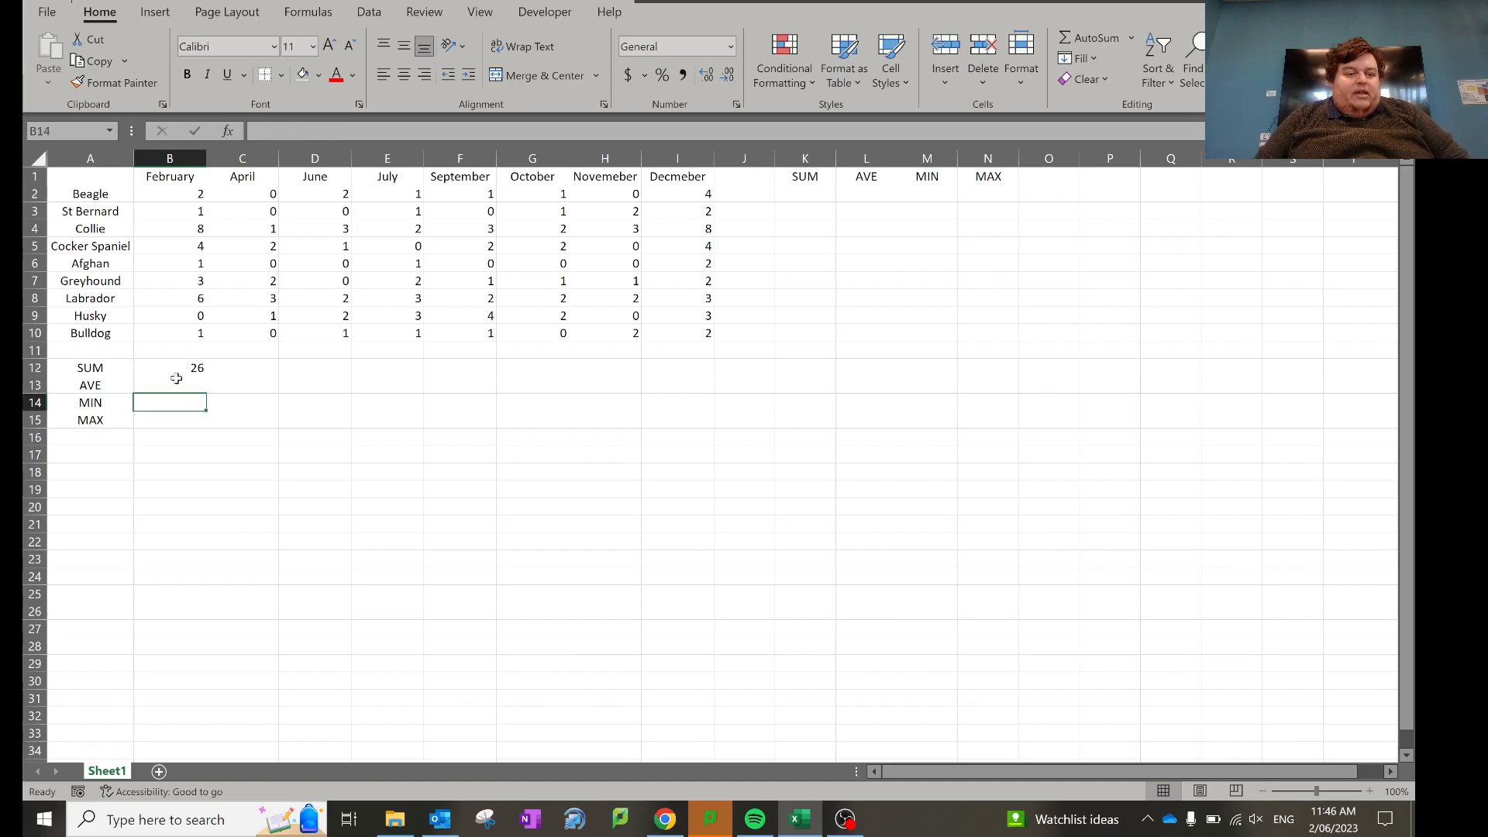
{"action": "left_click", "coordinate": [178, 372]}
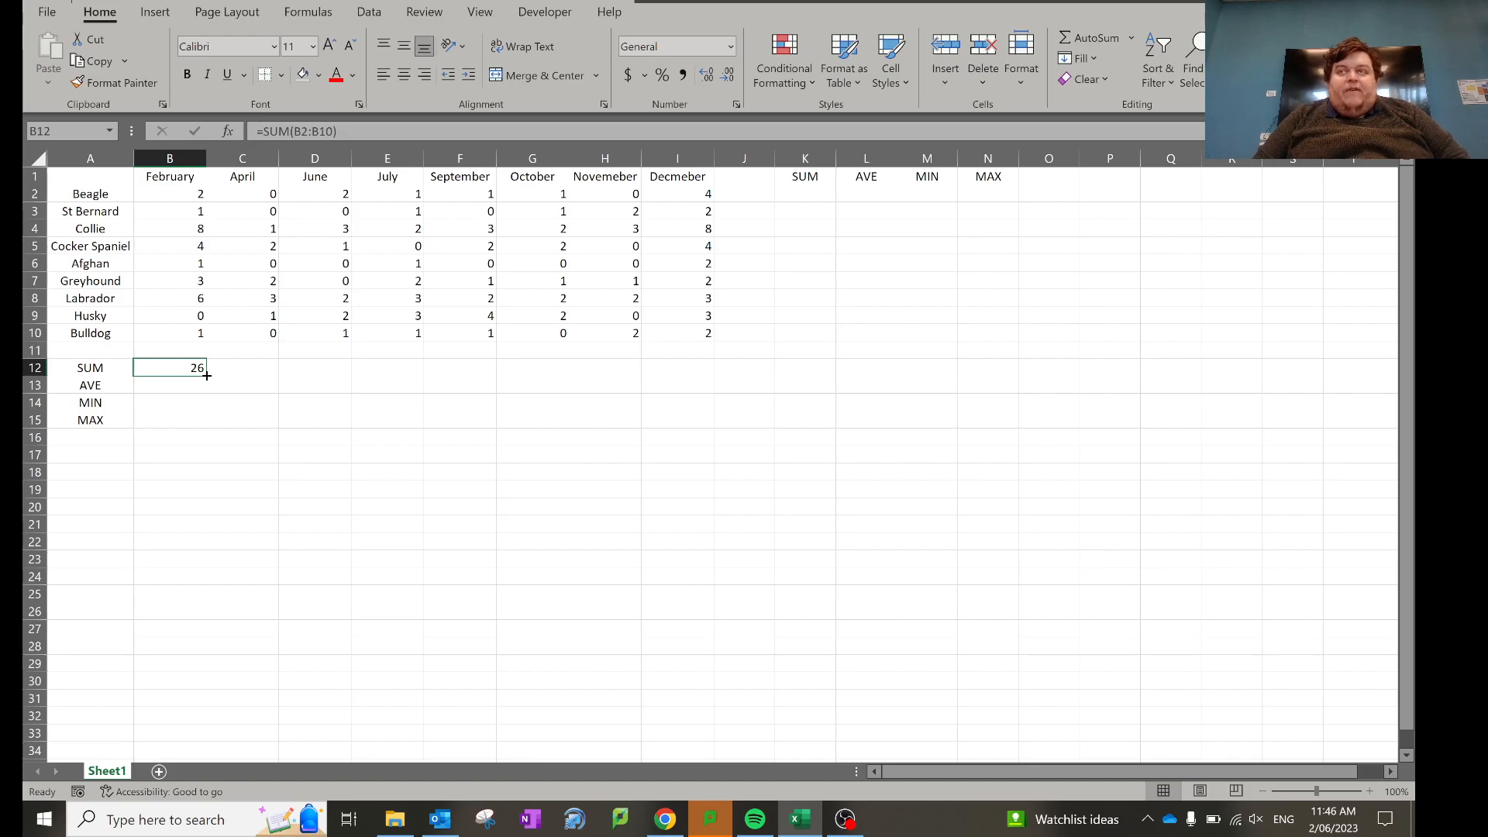
{"action": "left_click_drag", "start_coordinate": [207, 376], "coordinate": [686, 367]}
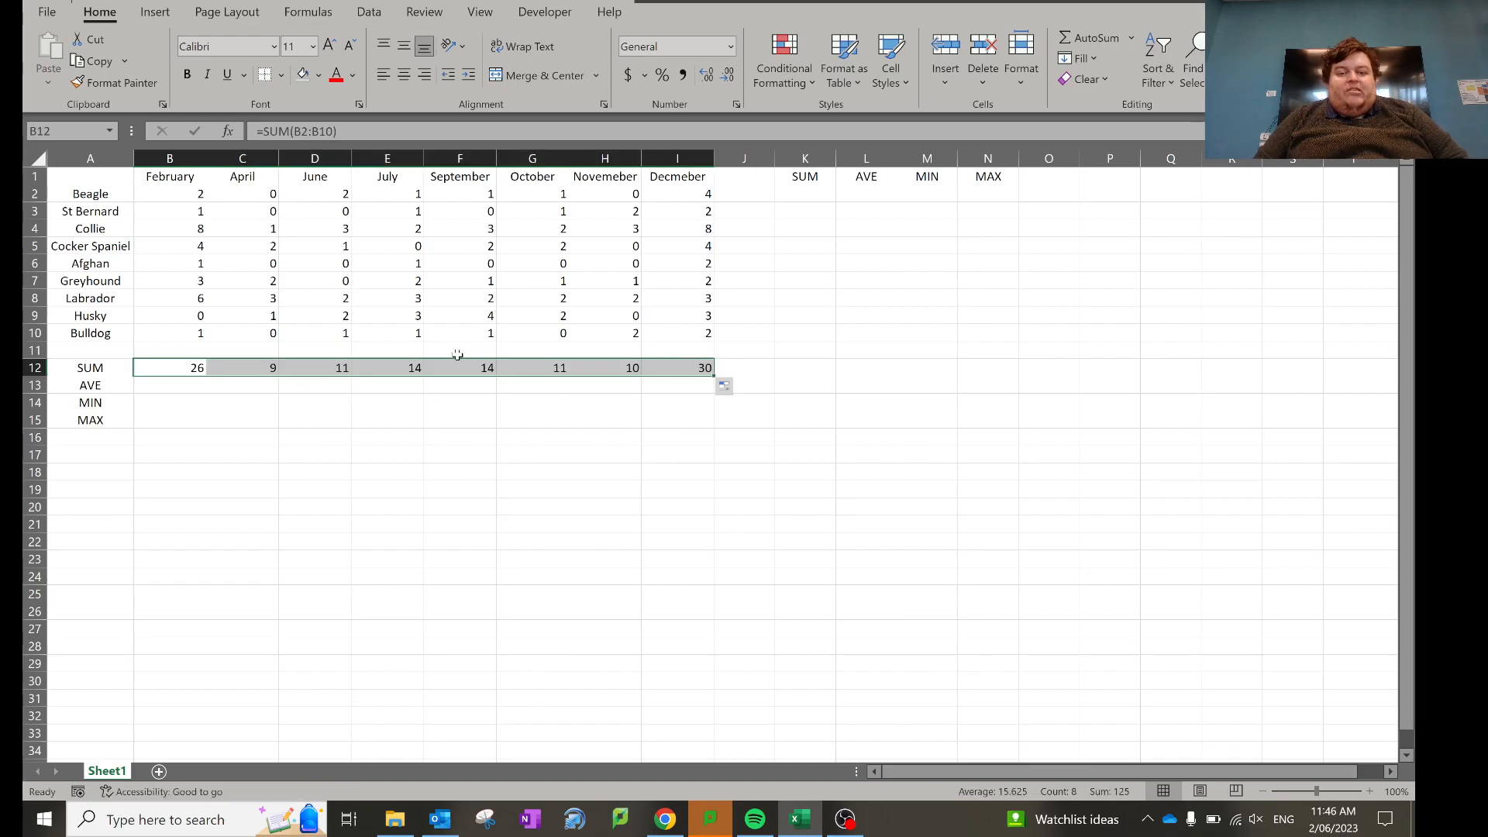
{"action": "left_click", "coordinate": [276, 405]}
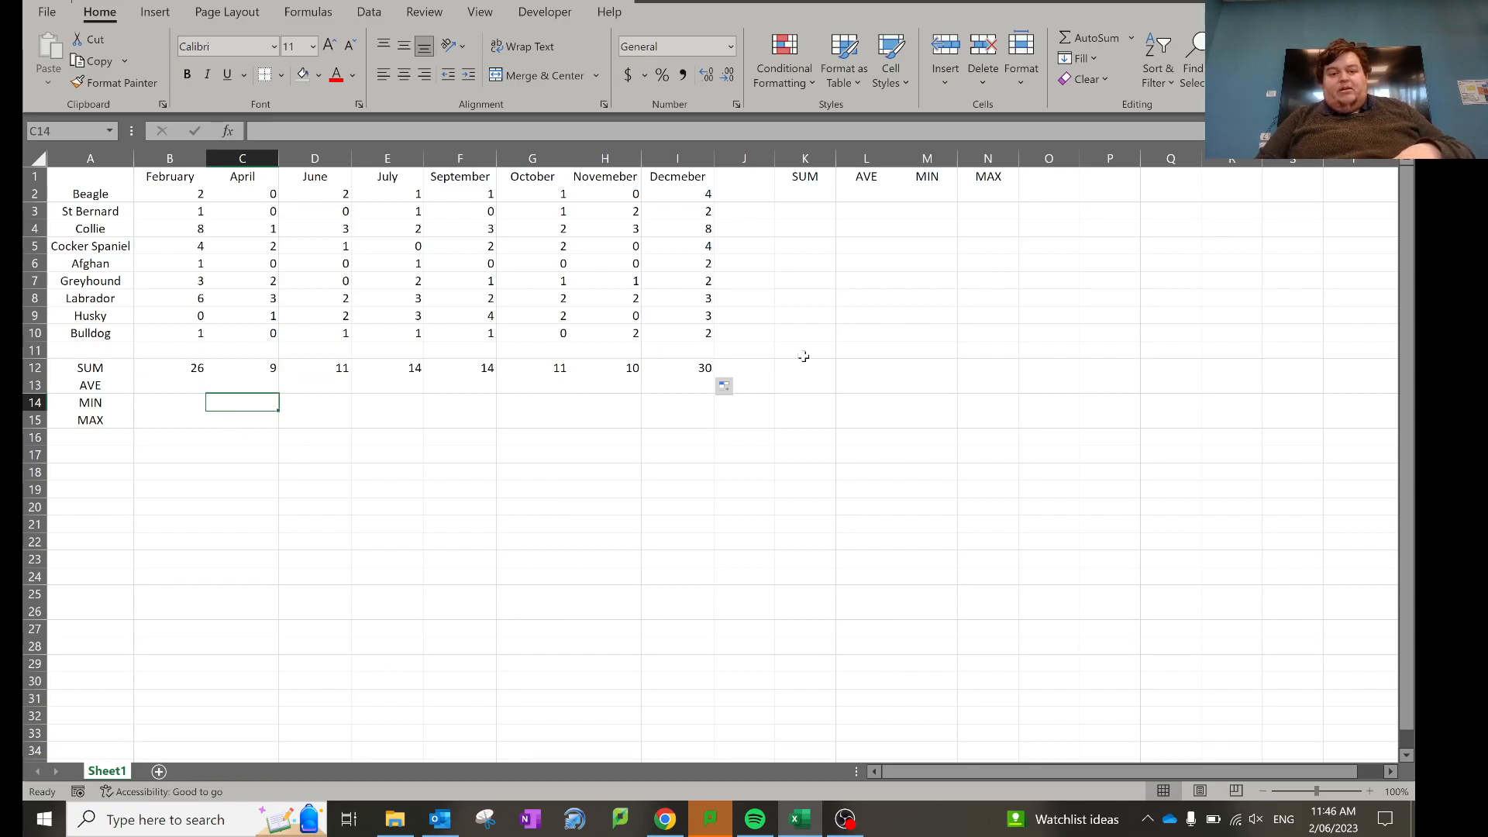
- Average the February counts in B13 with the formula =AVERAGE(B2:B10)
{"action": "left_click", "coordinate": [171, 388]}
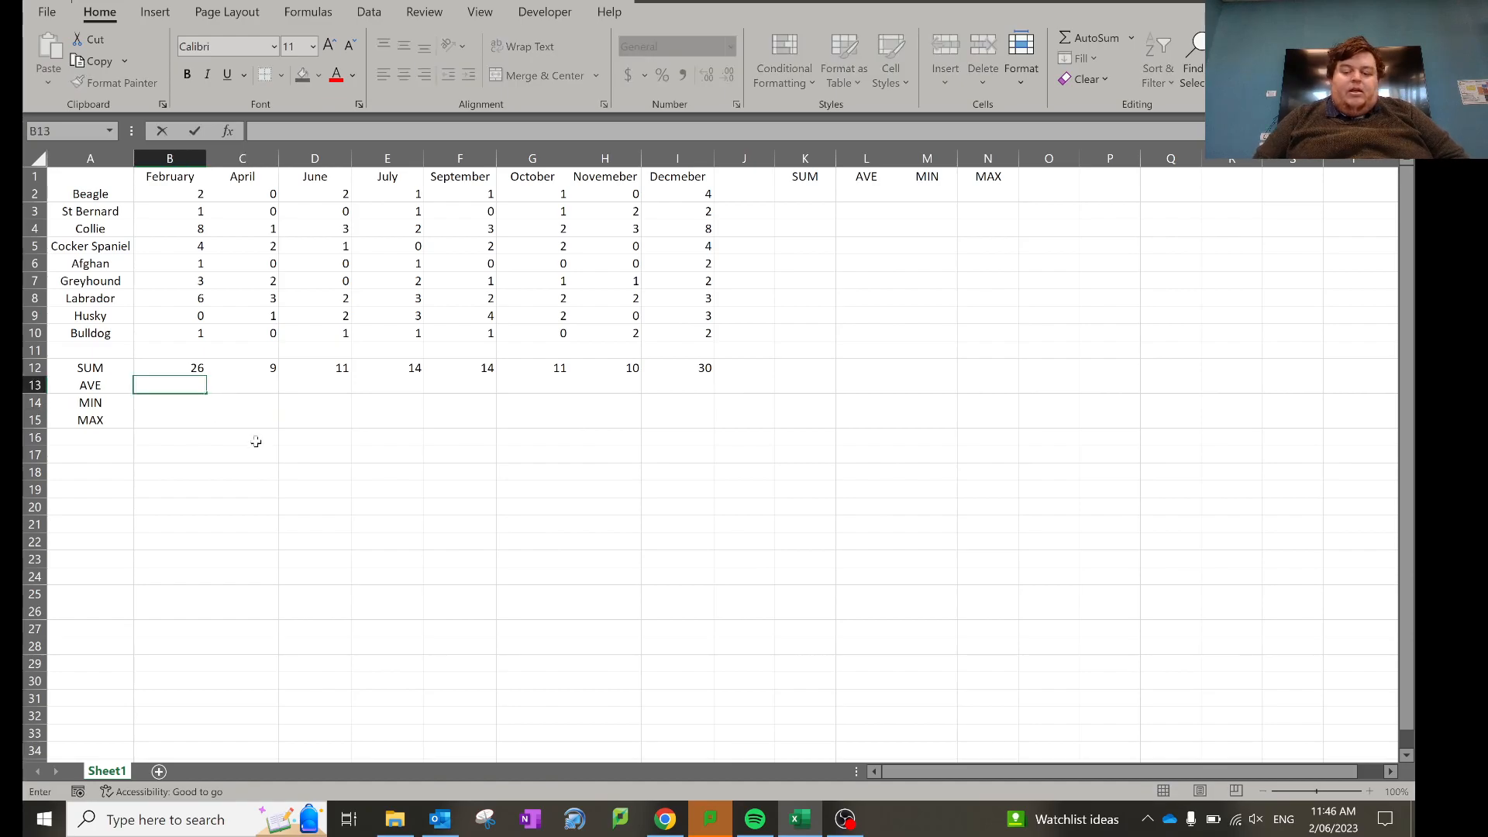
{"action": "type", "text": "=abe"}
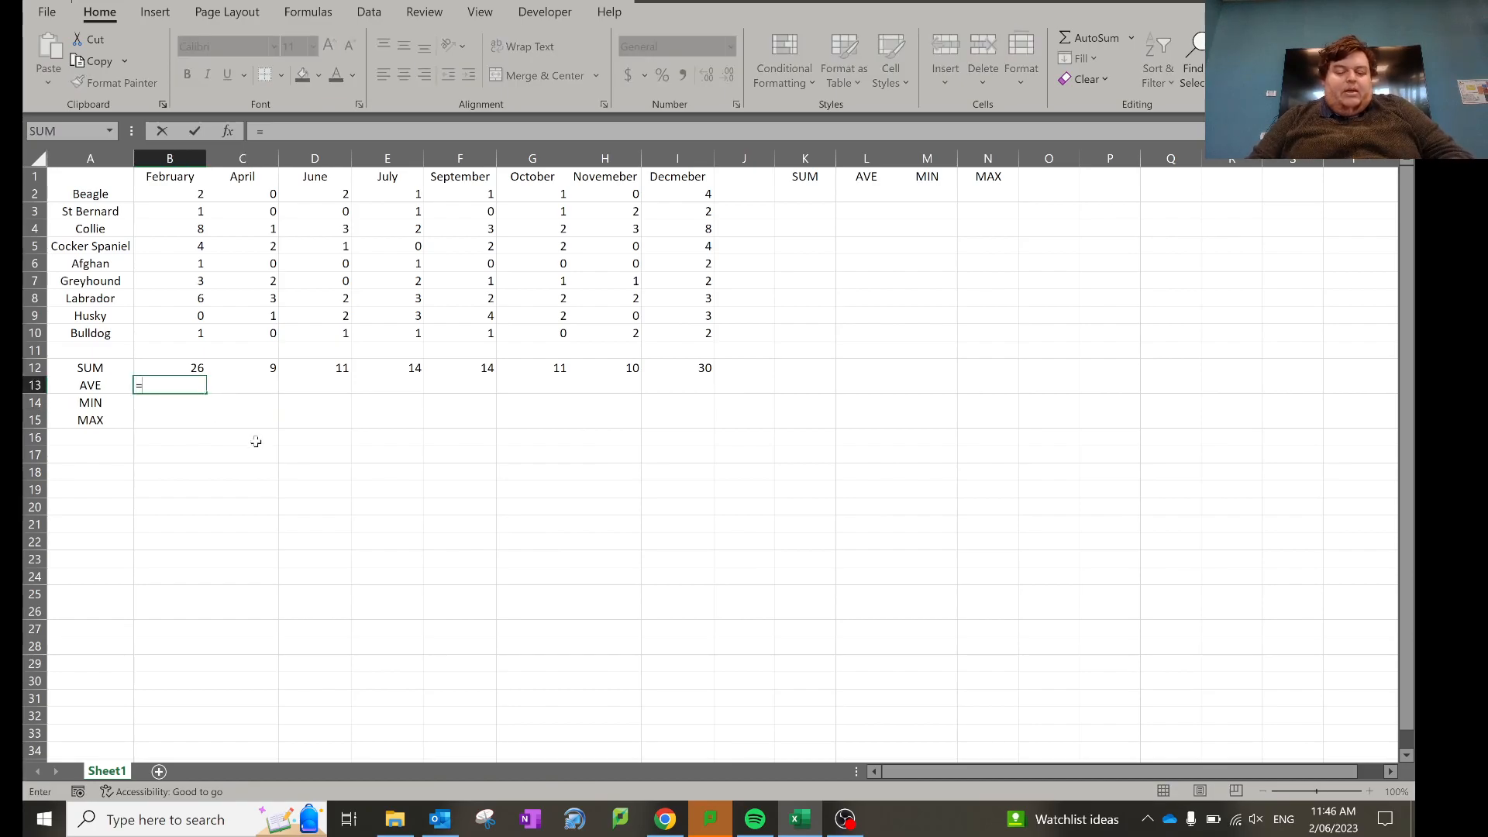
{"action": "key", "text": "BackSpace"}
{"action": "key", "text": "BackSpace"}
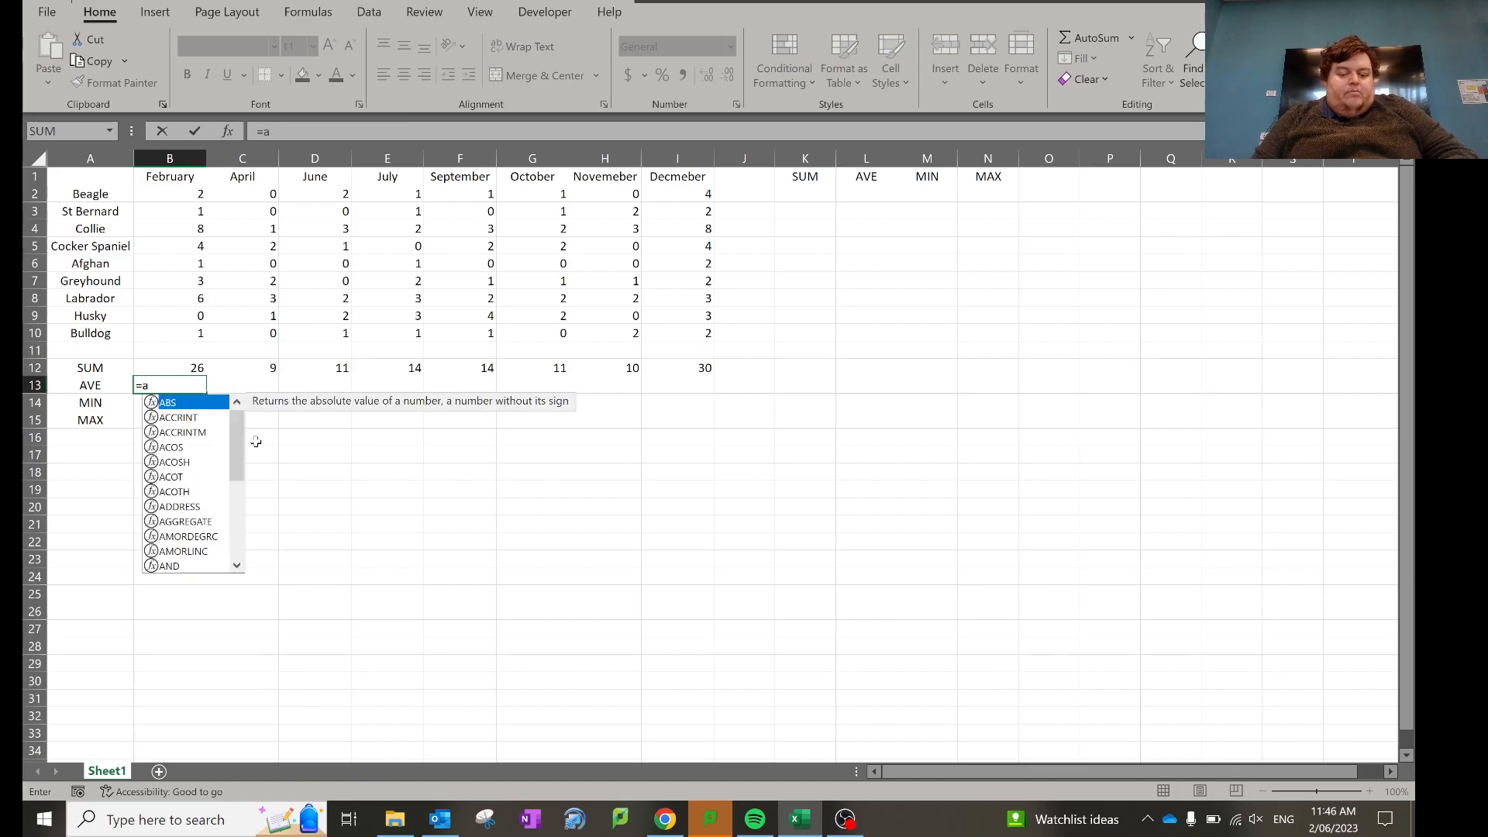
{"action": "type", "text": "ve"}
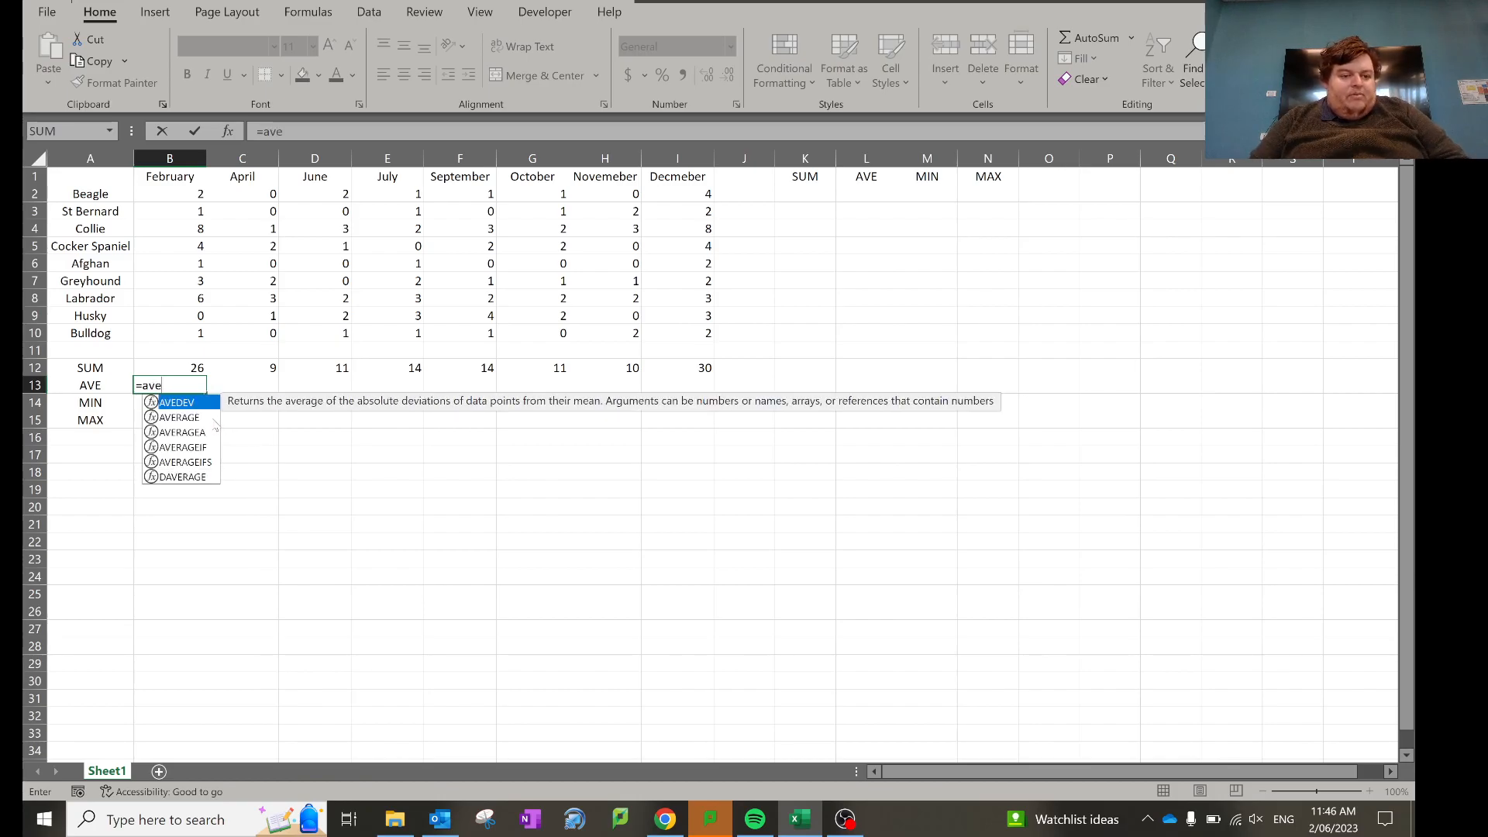
{"action": "double_click", "coordinate": [213, 419]}
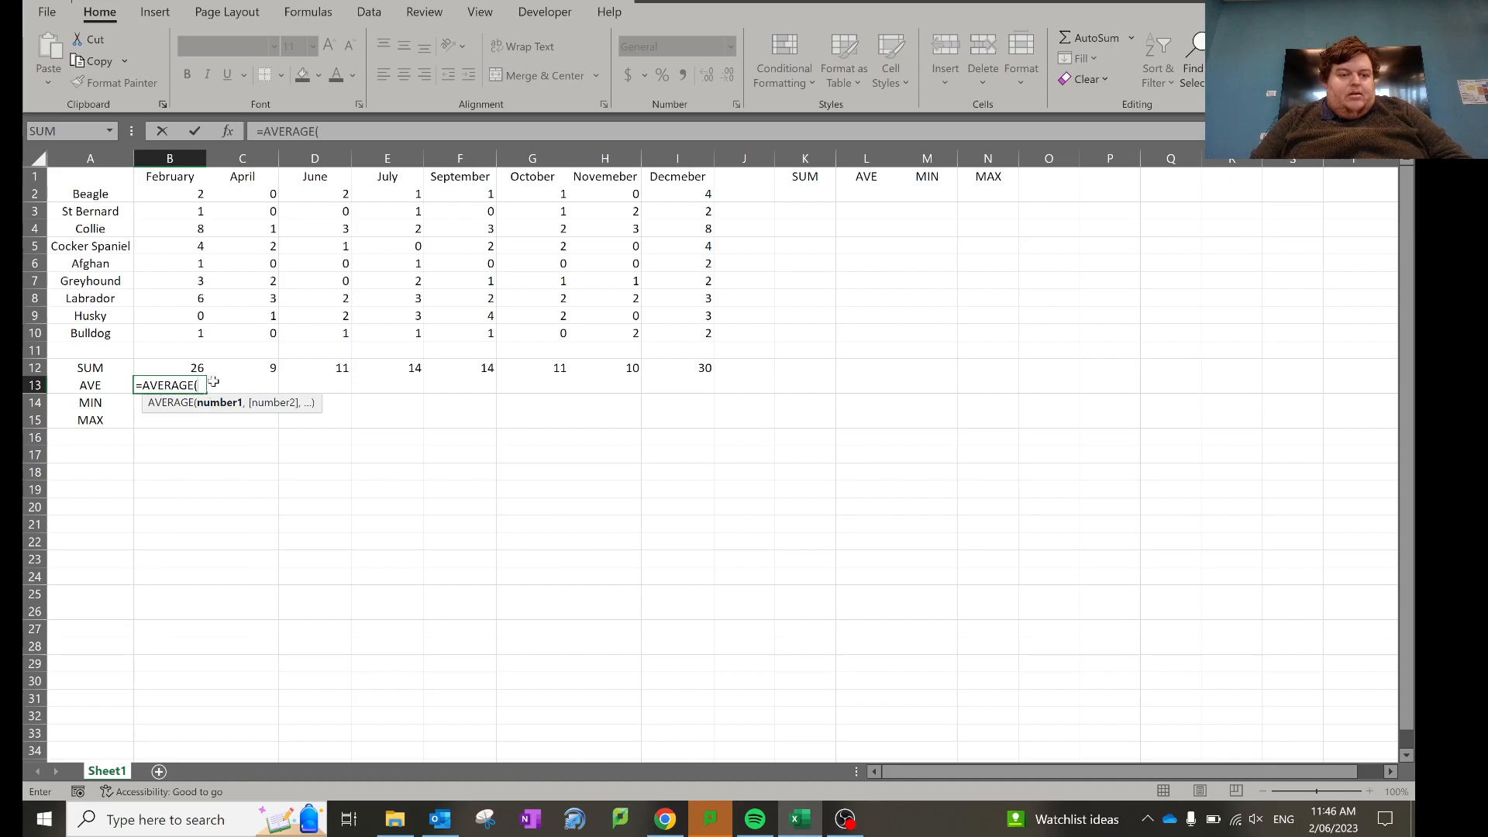
{"action": "left_click", "coordinate": [209, 351]}
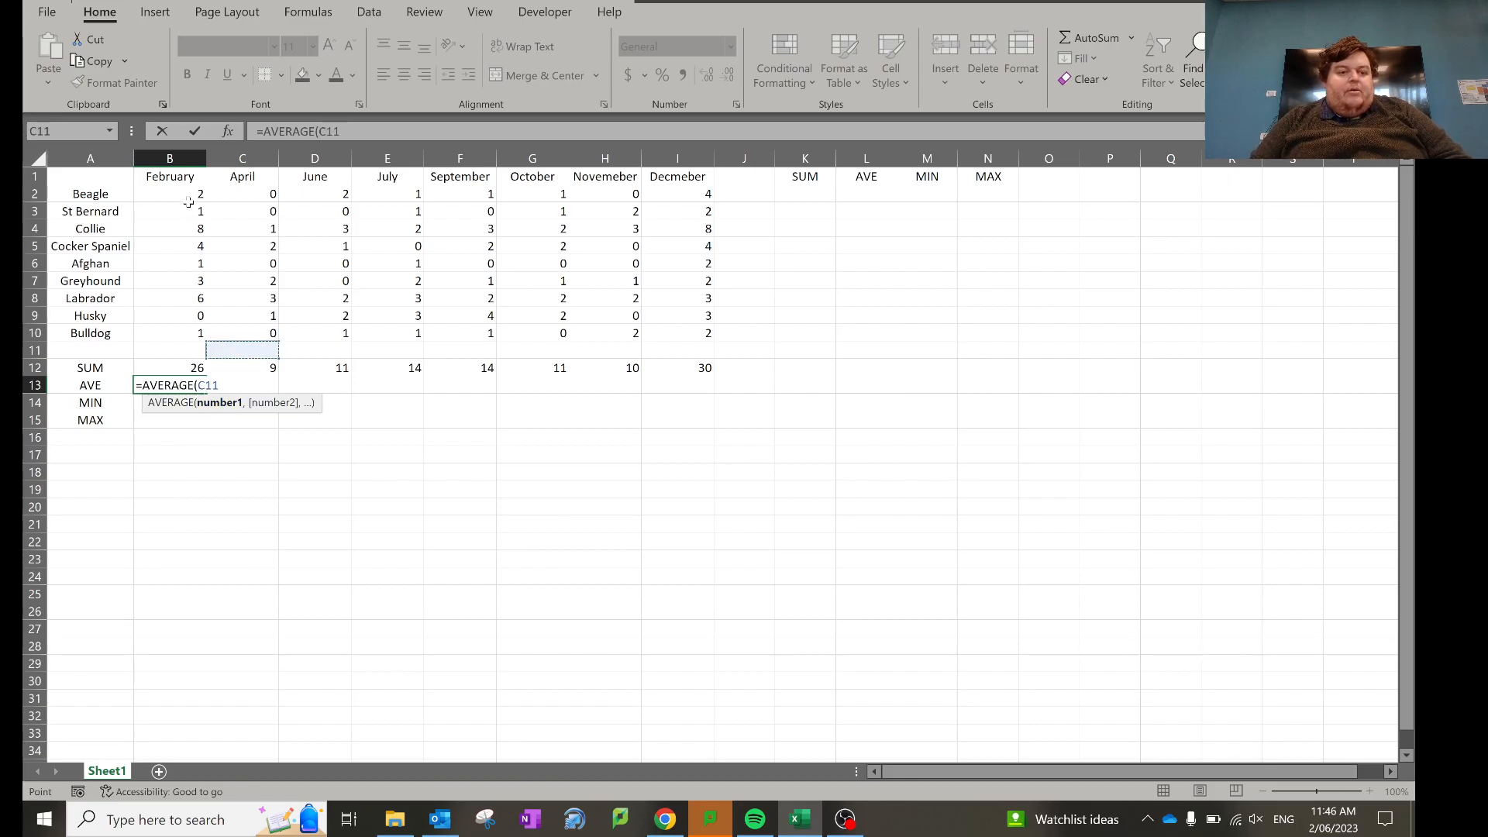
{"action": "left_click_drag", "start_coordinate": [188, 196], "coordinate": [200, 334]}
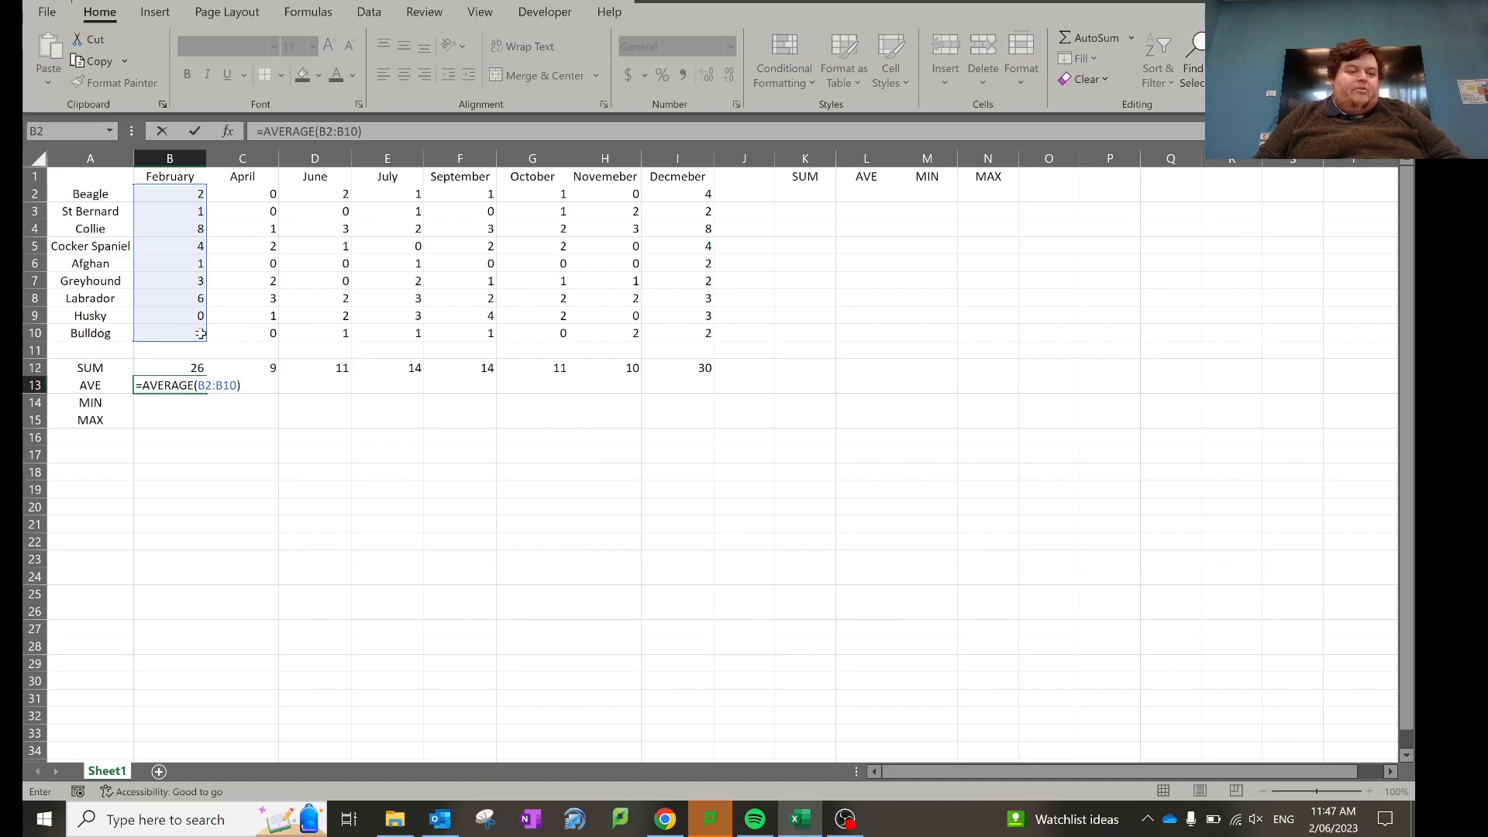
{"action": "key", "text": "Return"}
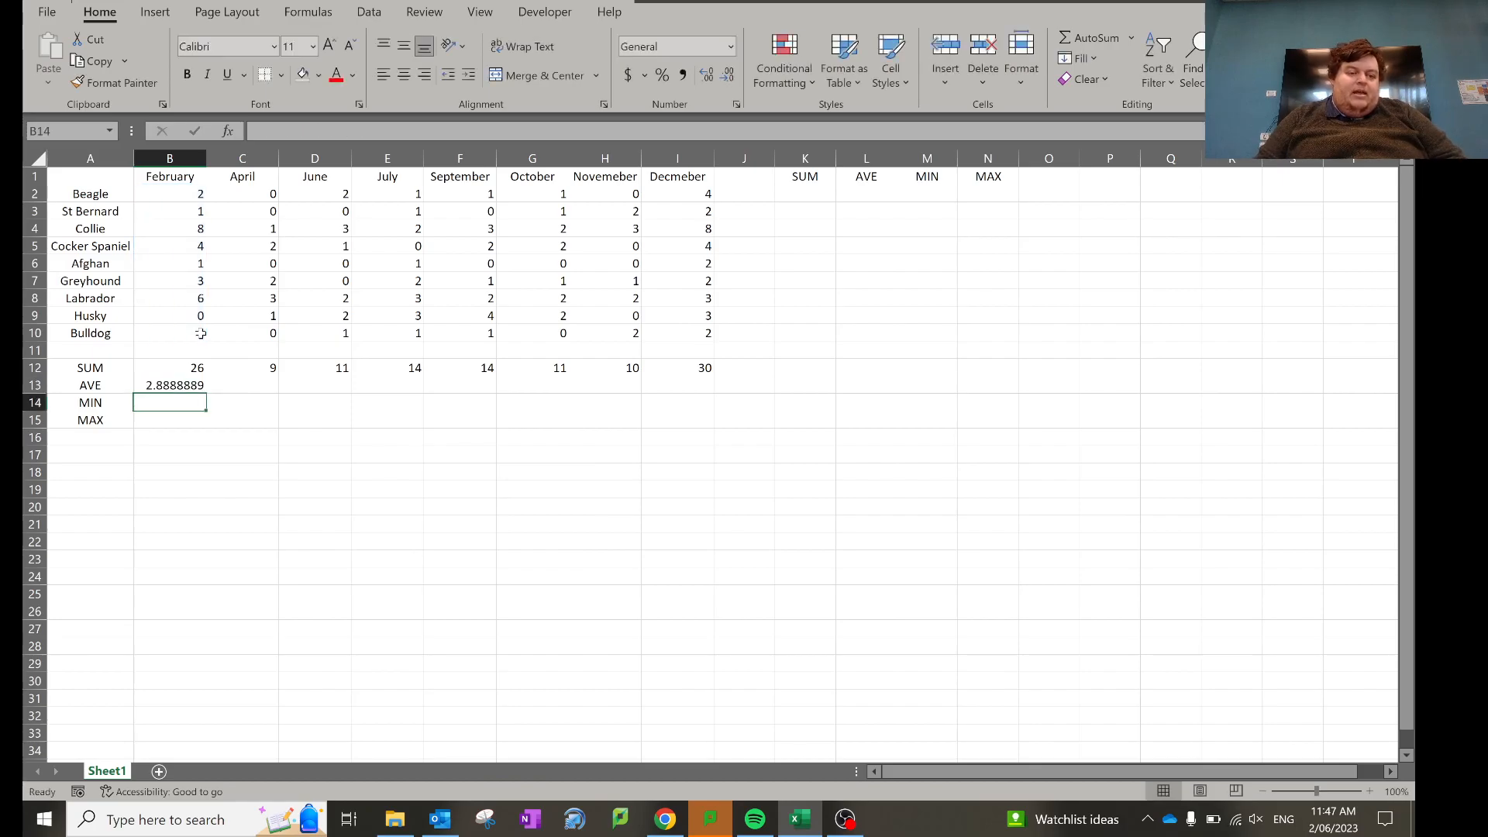
- Fill the AVERAGE formula from B13 across to I13 for the remaining months
{"action": "left_click", "coordinate": [198, 388]}
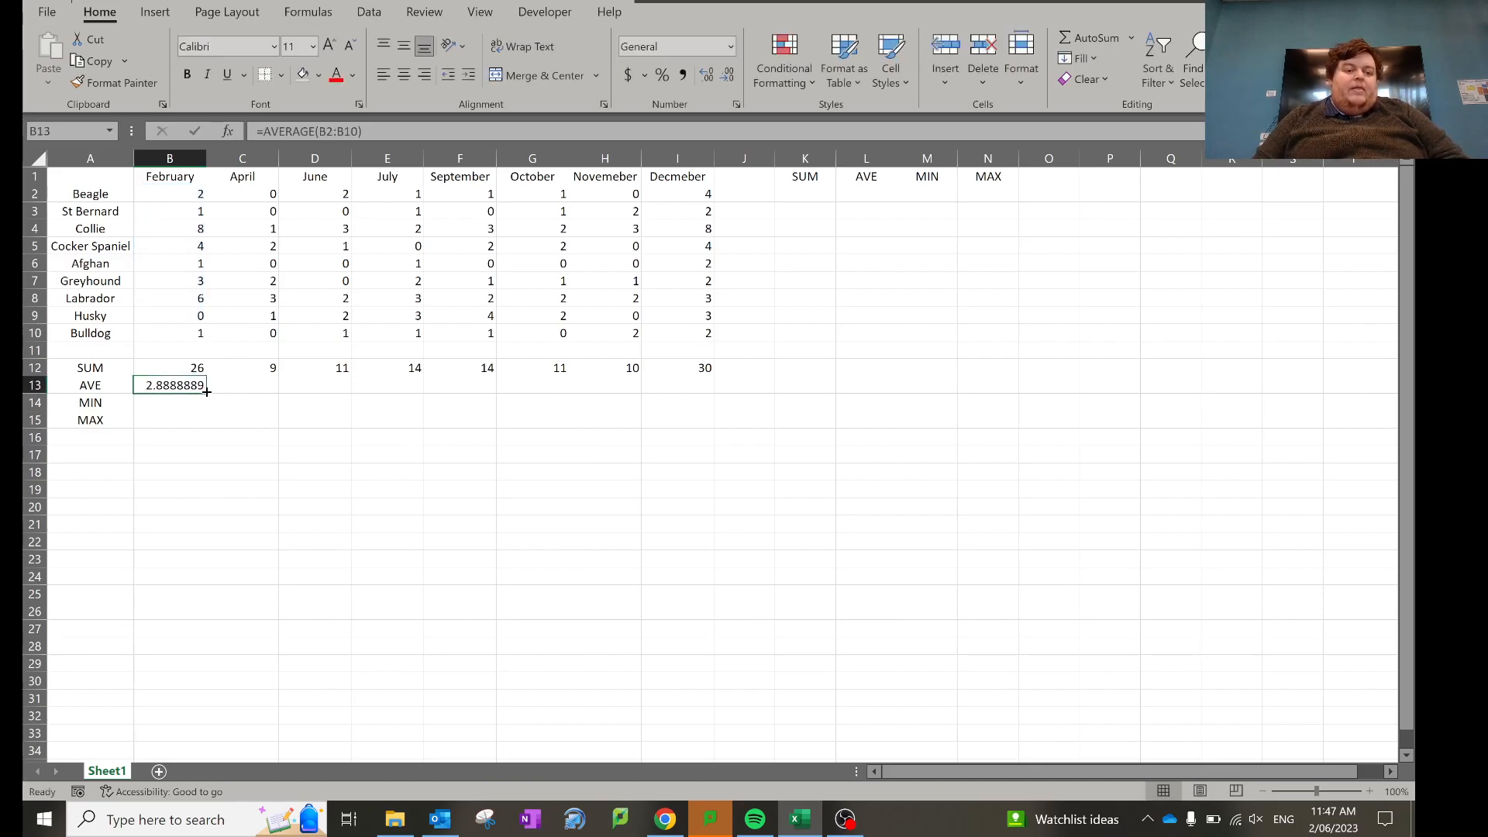
{"action": "left_click_drag", "start_coordinate": [207, 392], "coordinate": [688, 392]}
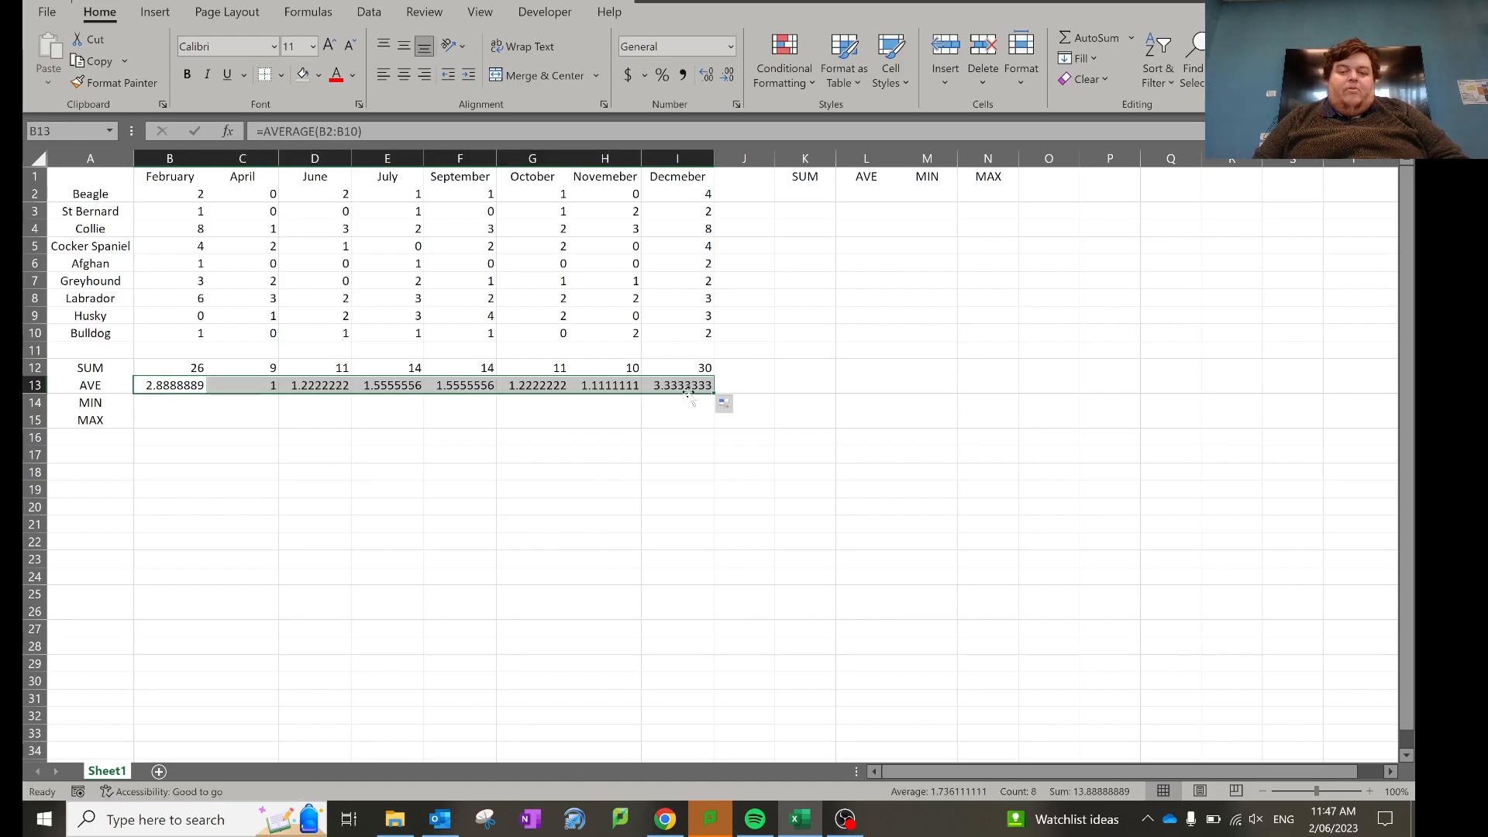
{"action": "left_click_drag", "start_coordinate": [379, 405], "coordinate": [173, 380]}
- Calculate the February minimum in B14 with the formula =min(B2:B10)
{"action": "left_click", "coordinate": [169, 403]}
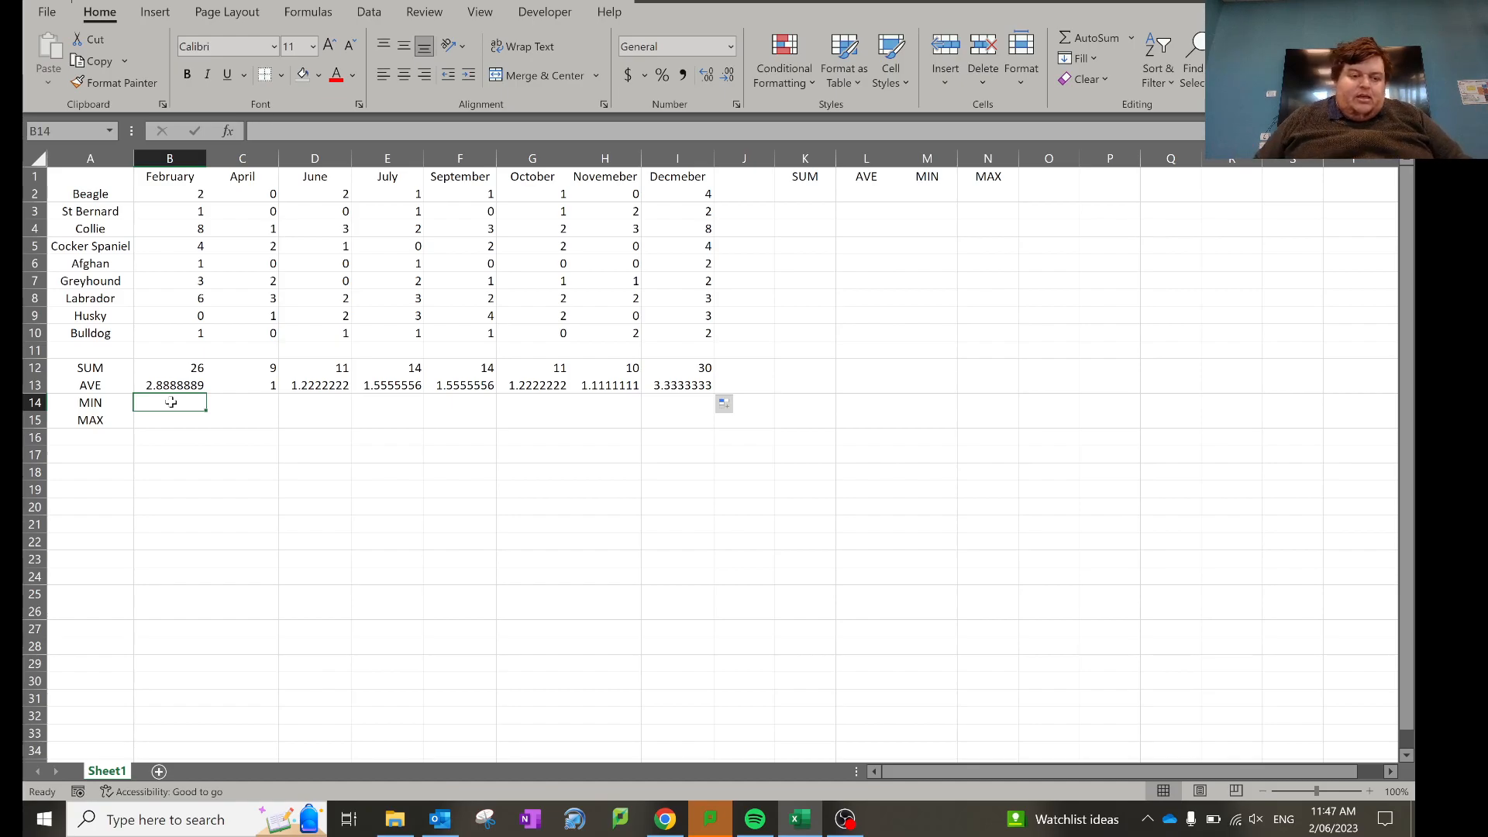
{"action": "type", "text": "="}
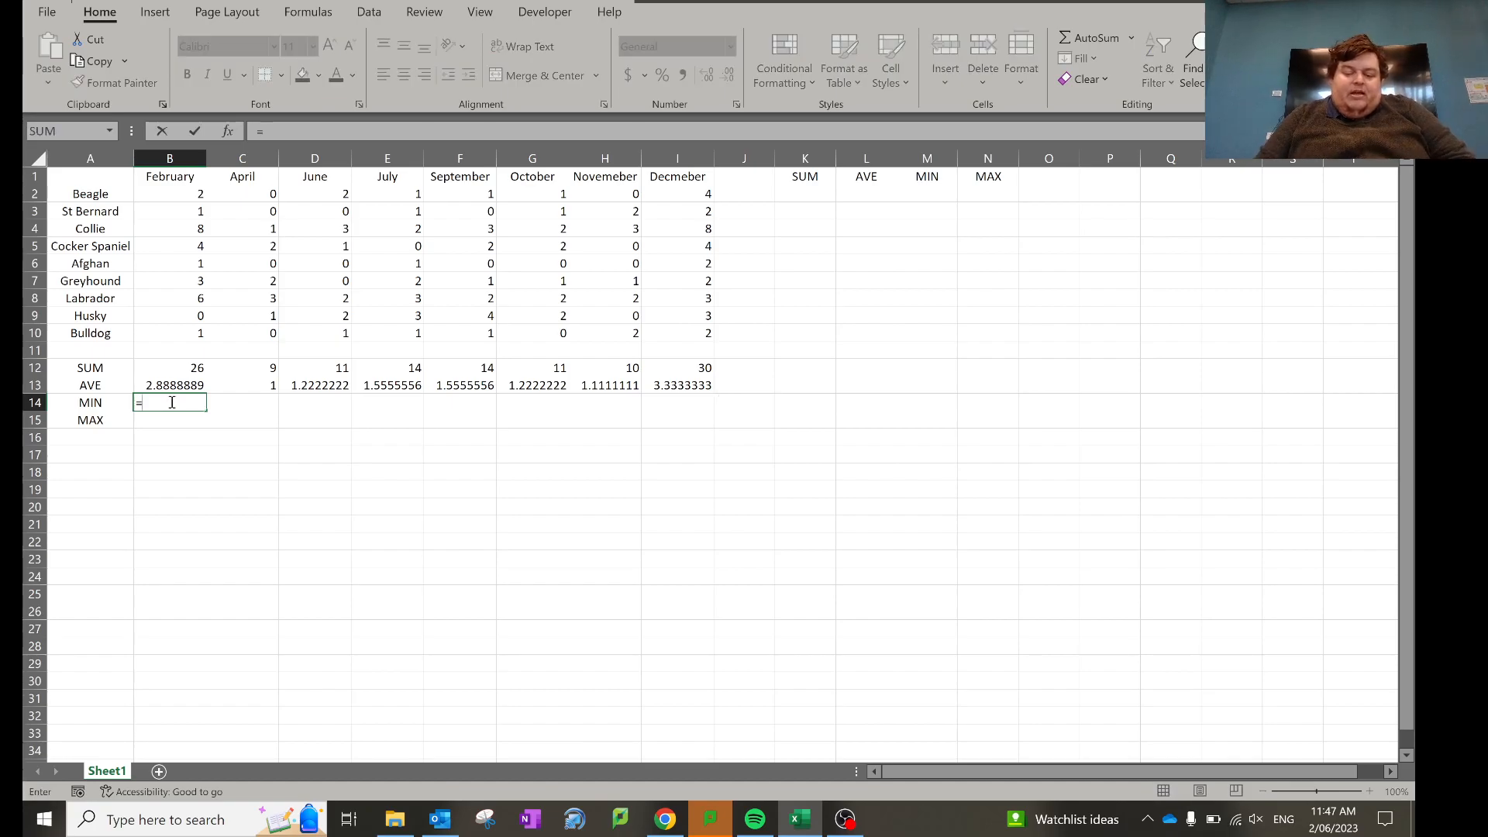
{"action": "type", "text": "min("}
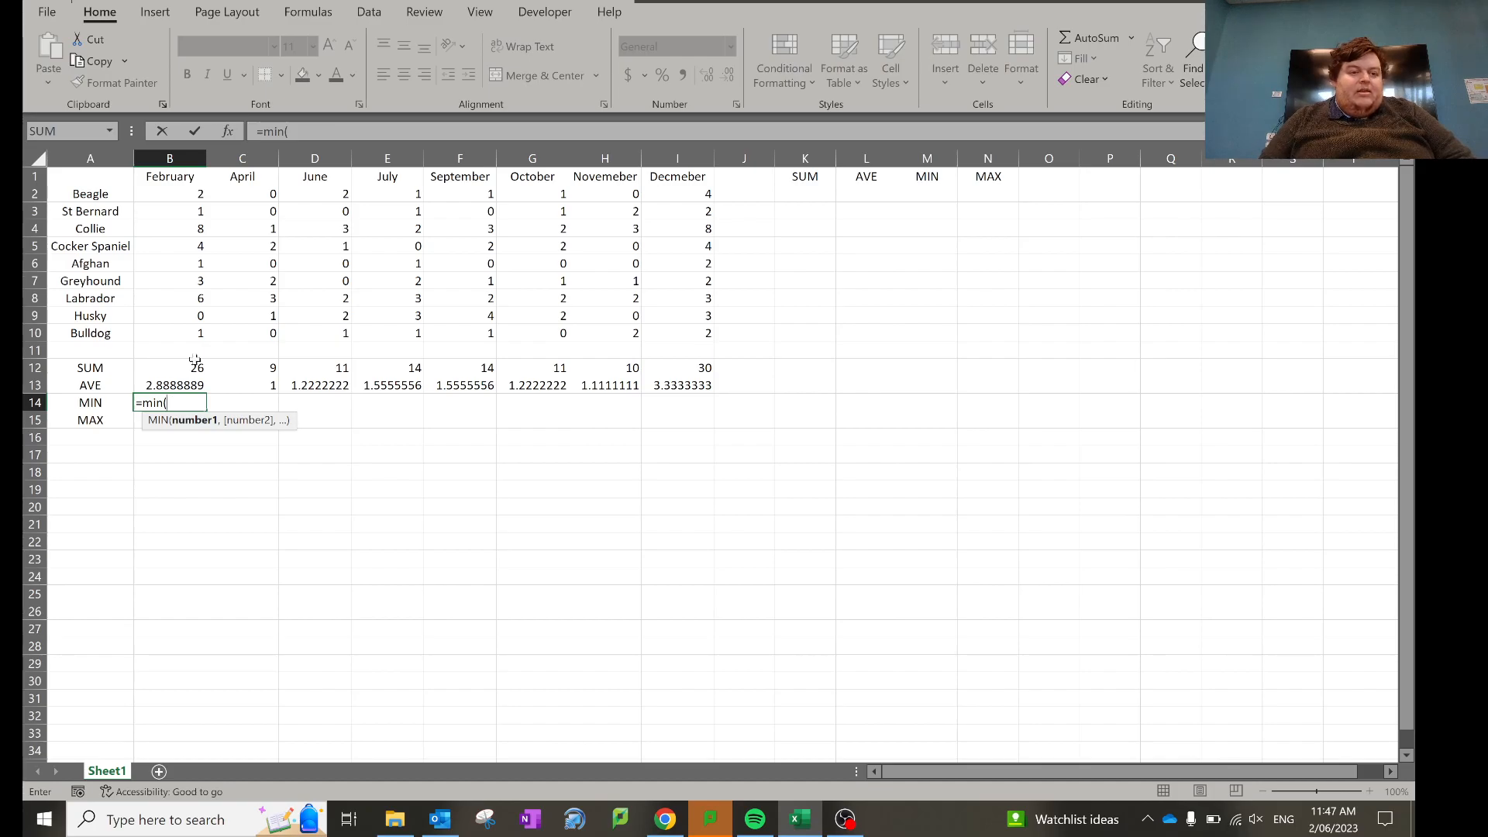
{"action": "left_click_drag", "start_coordinate": [185, 200], "coordinate": [177, 341]}
{"action": "type", "text": ")"}
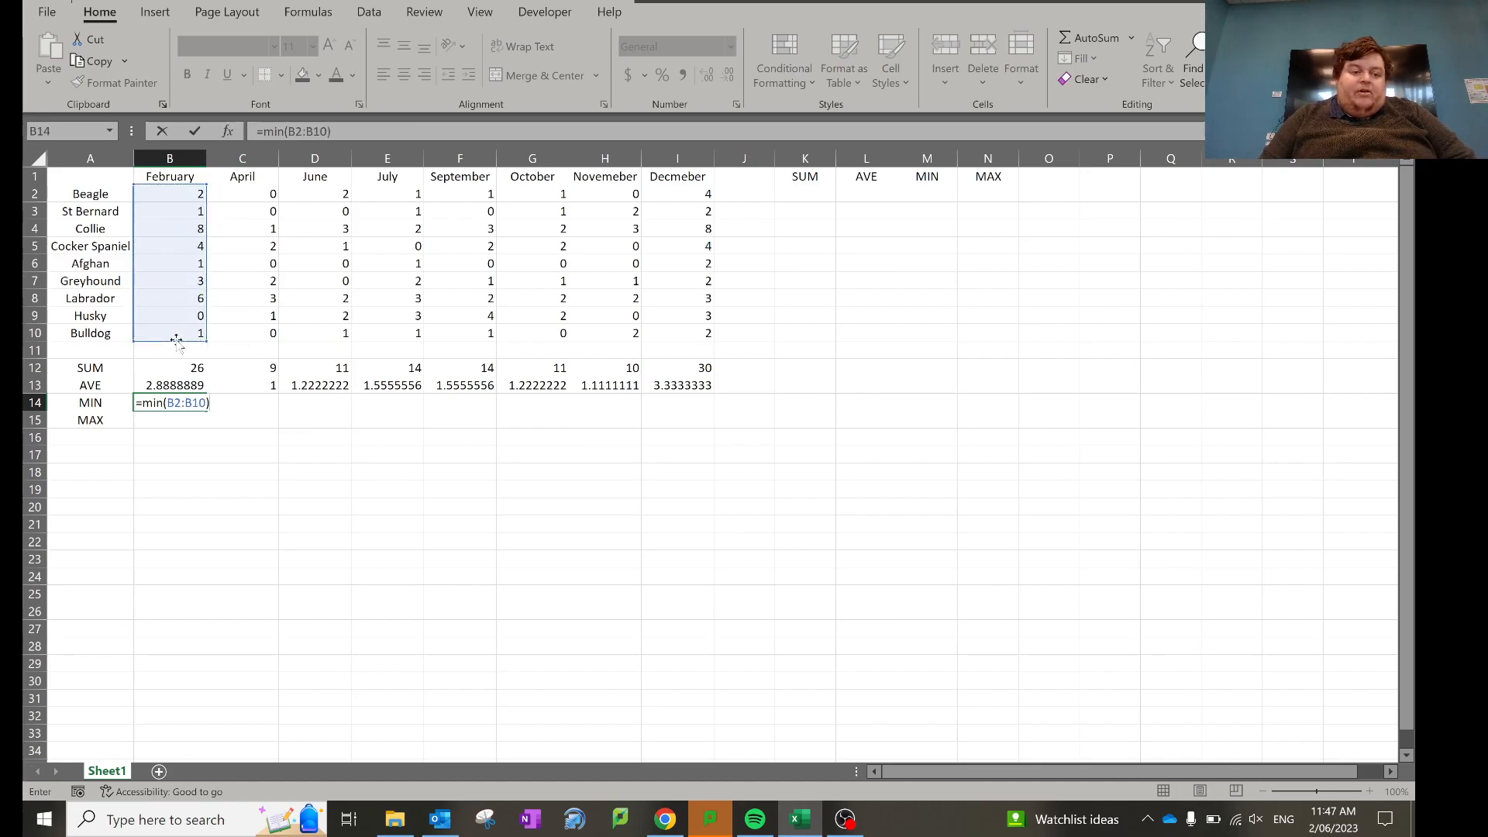
{"action": "key", "text": "Return"}
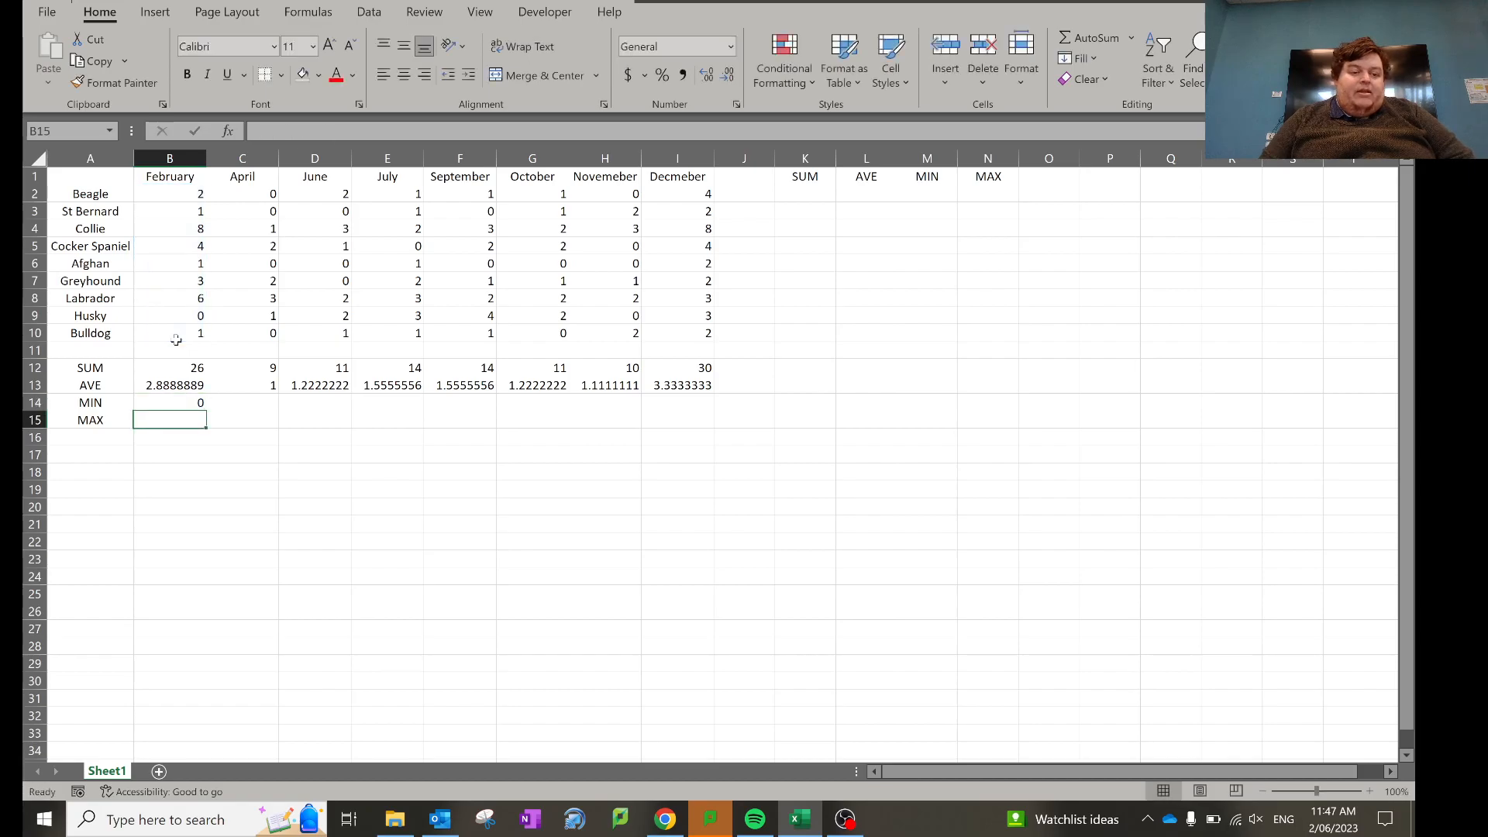
- Fill the MIN formula from B14 across to I14 and check the April and December cells
{"action": "left_click", "coordinate": [197, 403]}
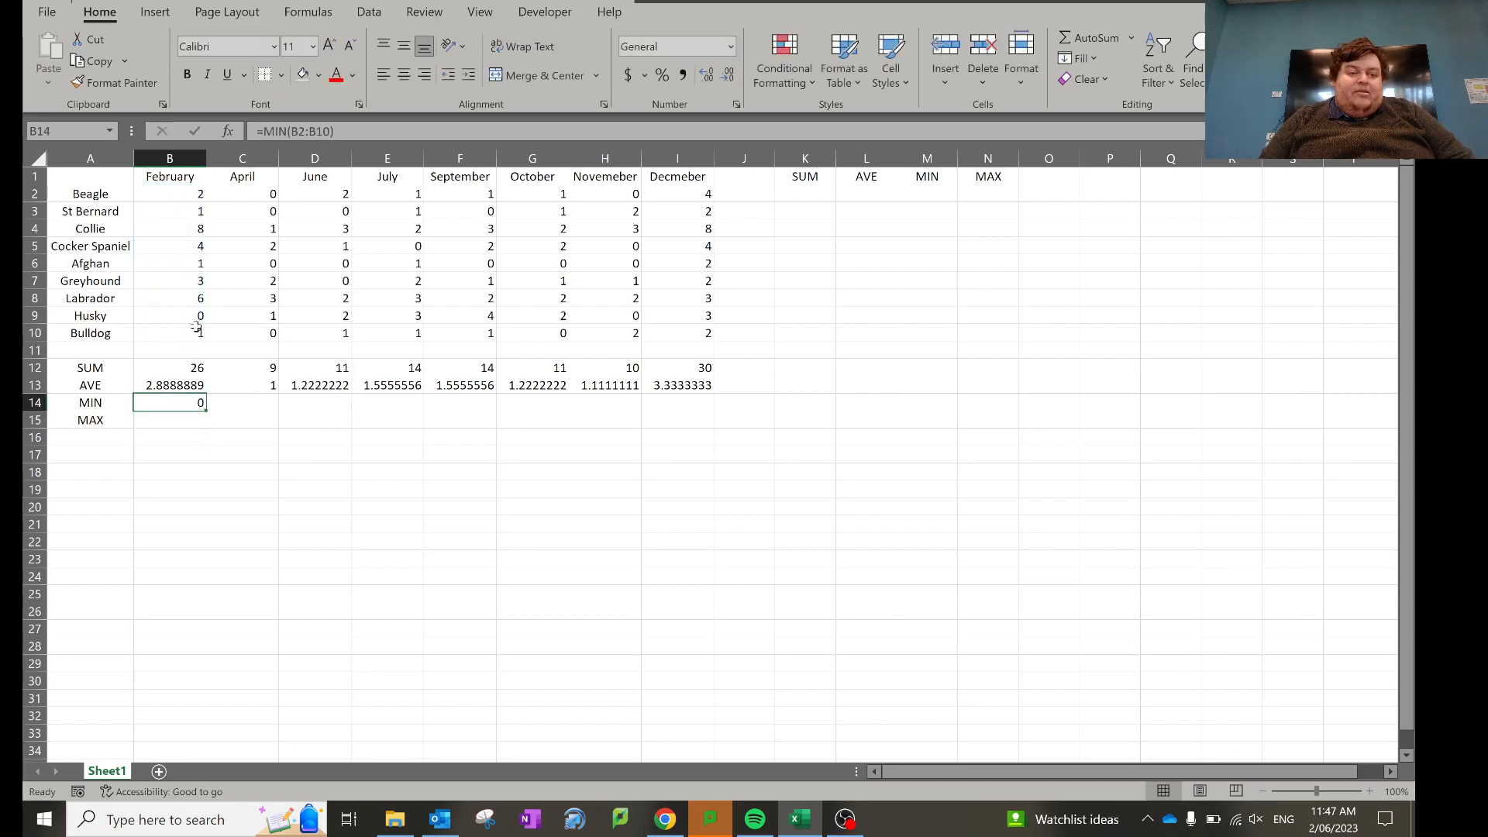
{"action": "left_click_drag", "start_coordinate": [203, 411], "coordinate": [703, 405]}
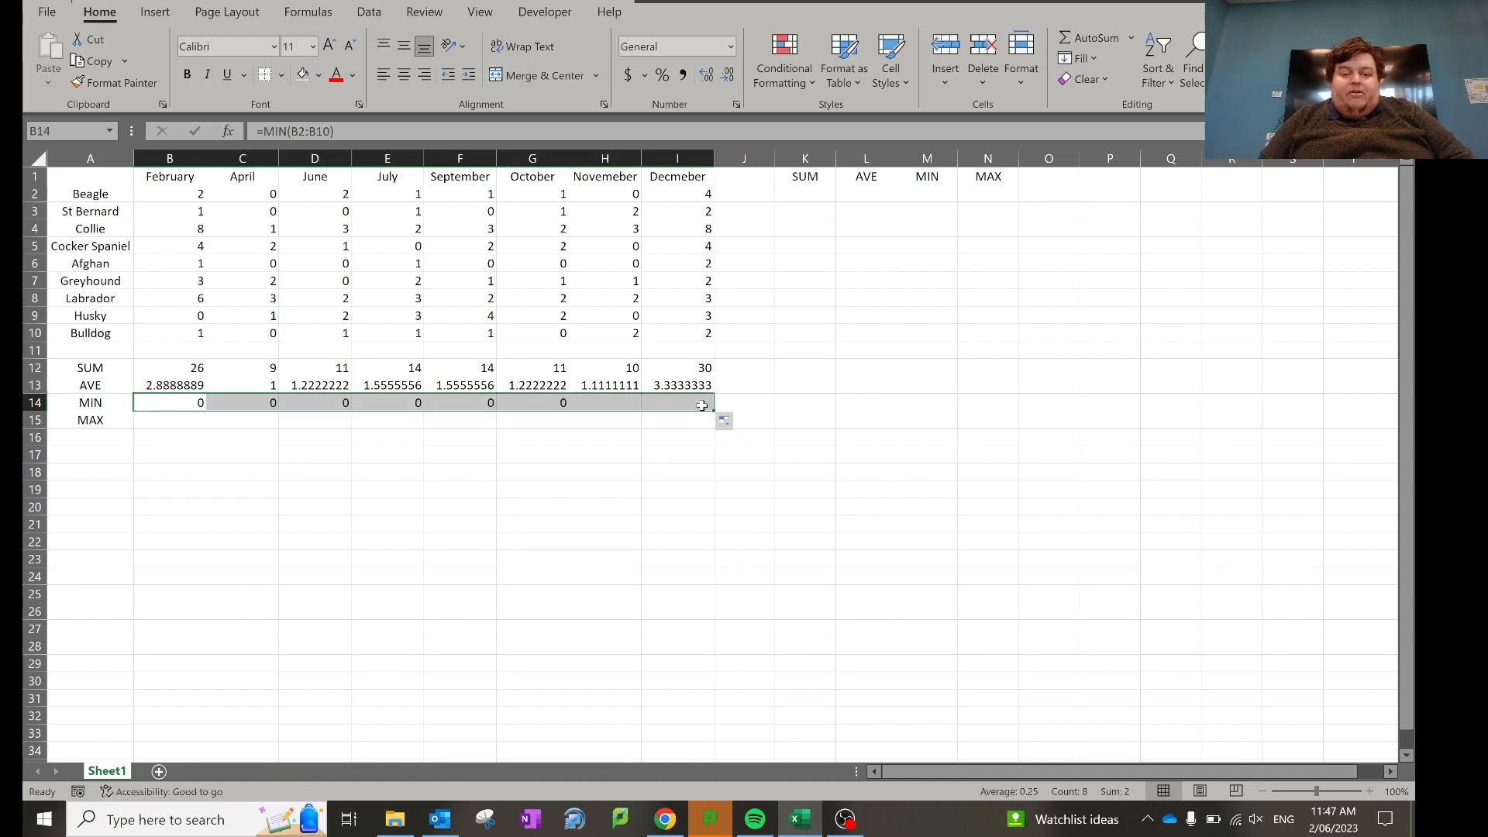
{"action": "left_click", "coordinate": [446, 434]}
{"action": "left_click", "coordinate": [256, 399]}
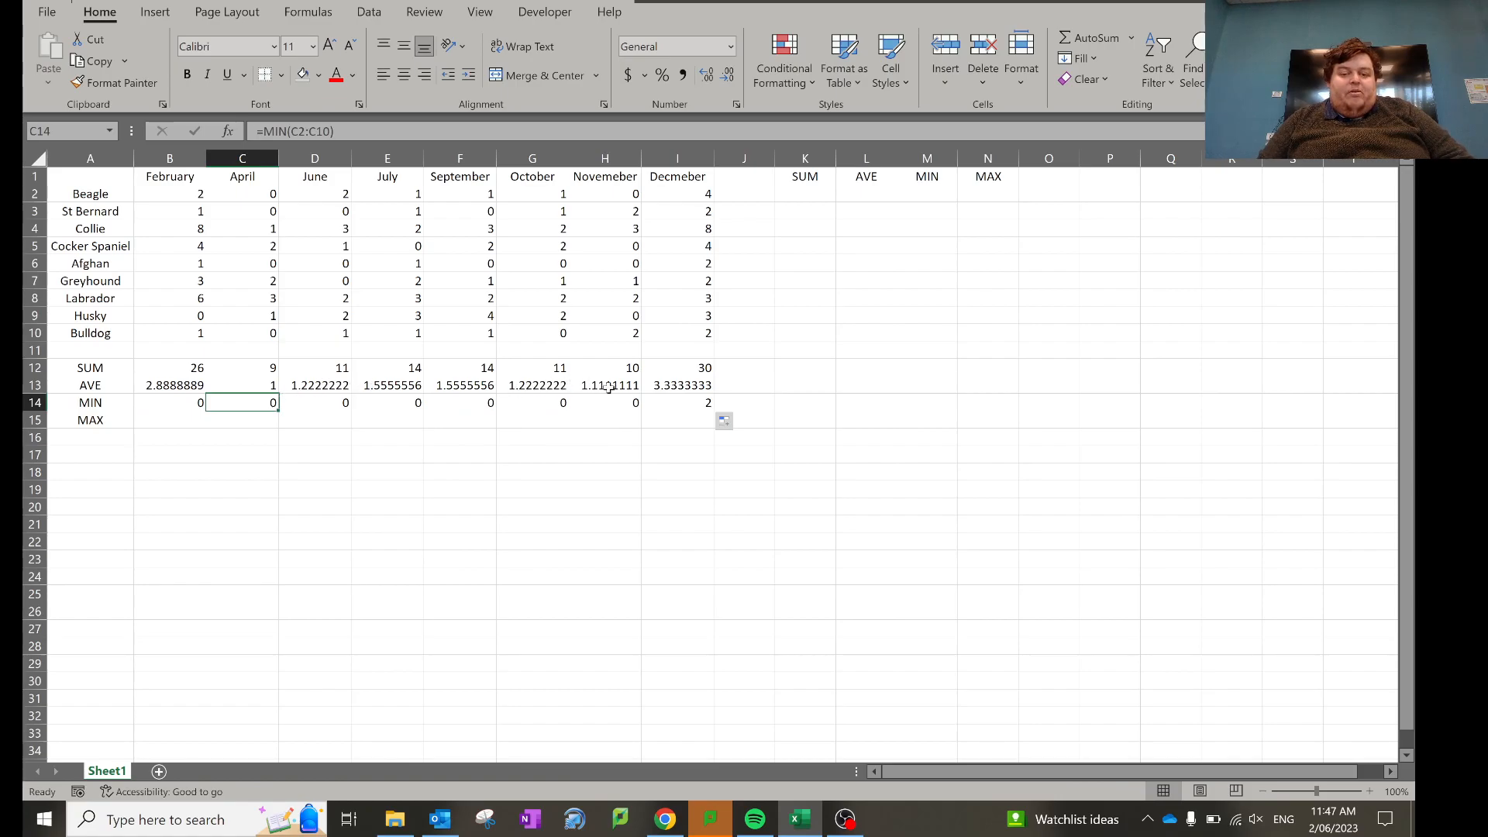
{"action": "left_click", "coordinate": [665, 401]}
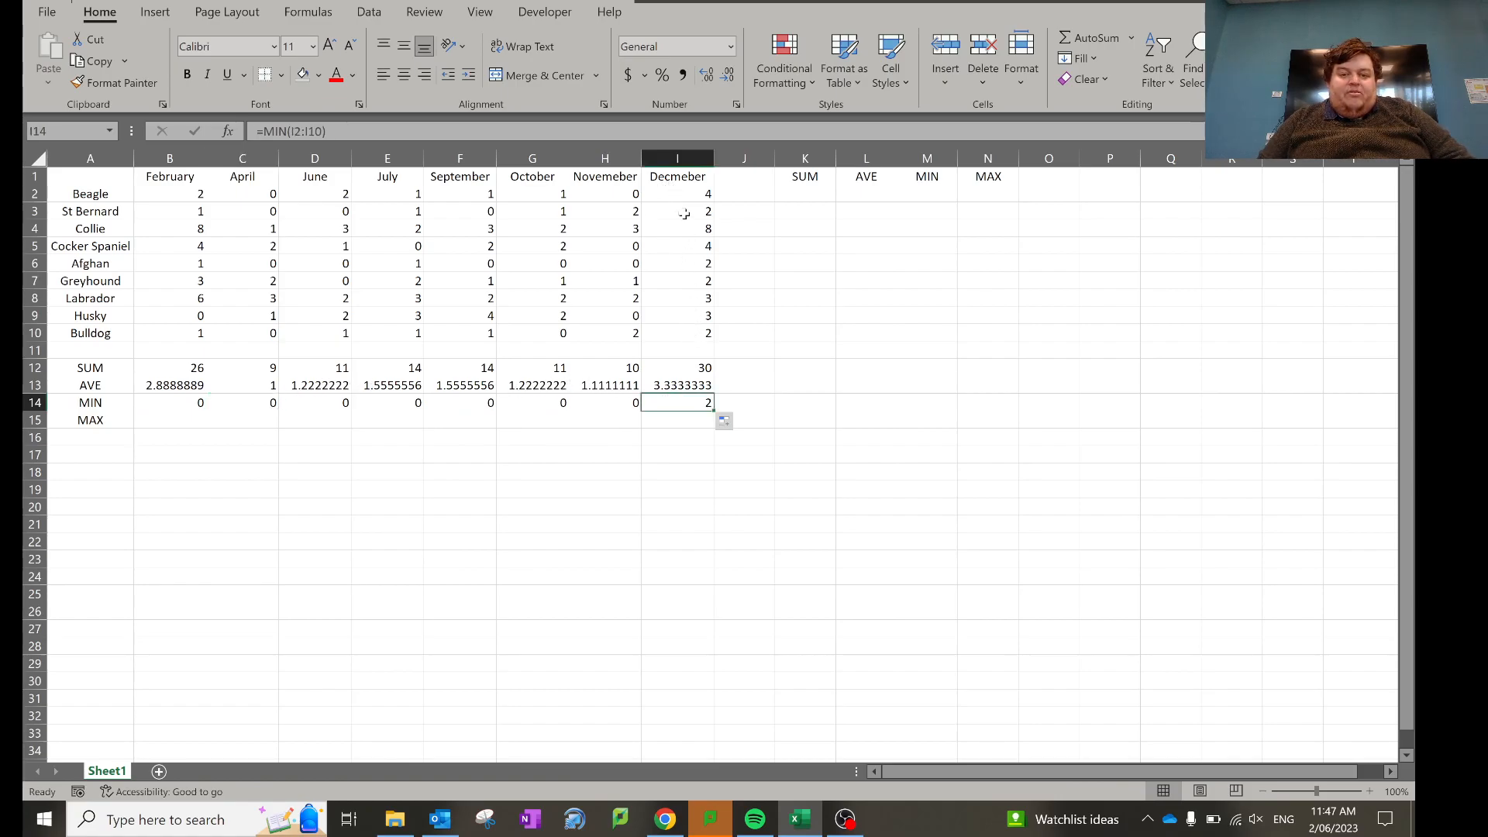
- Calculate the February maximum in B15 with the formula =MAX(B2:B10)
{"action": "left_click", "coordinate": [184, 420]}
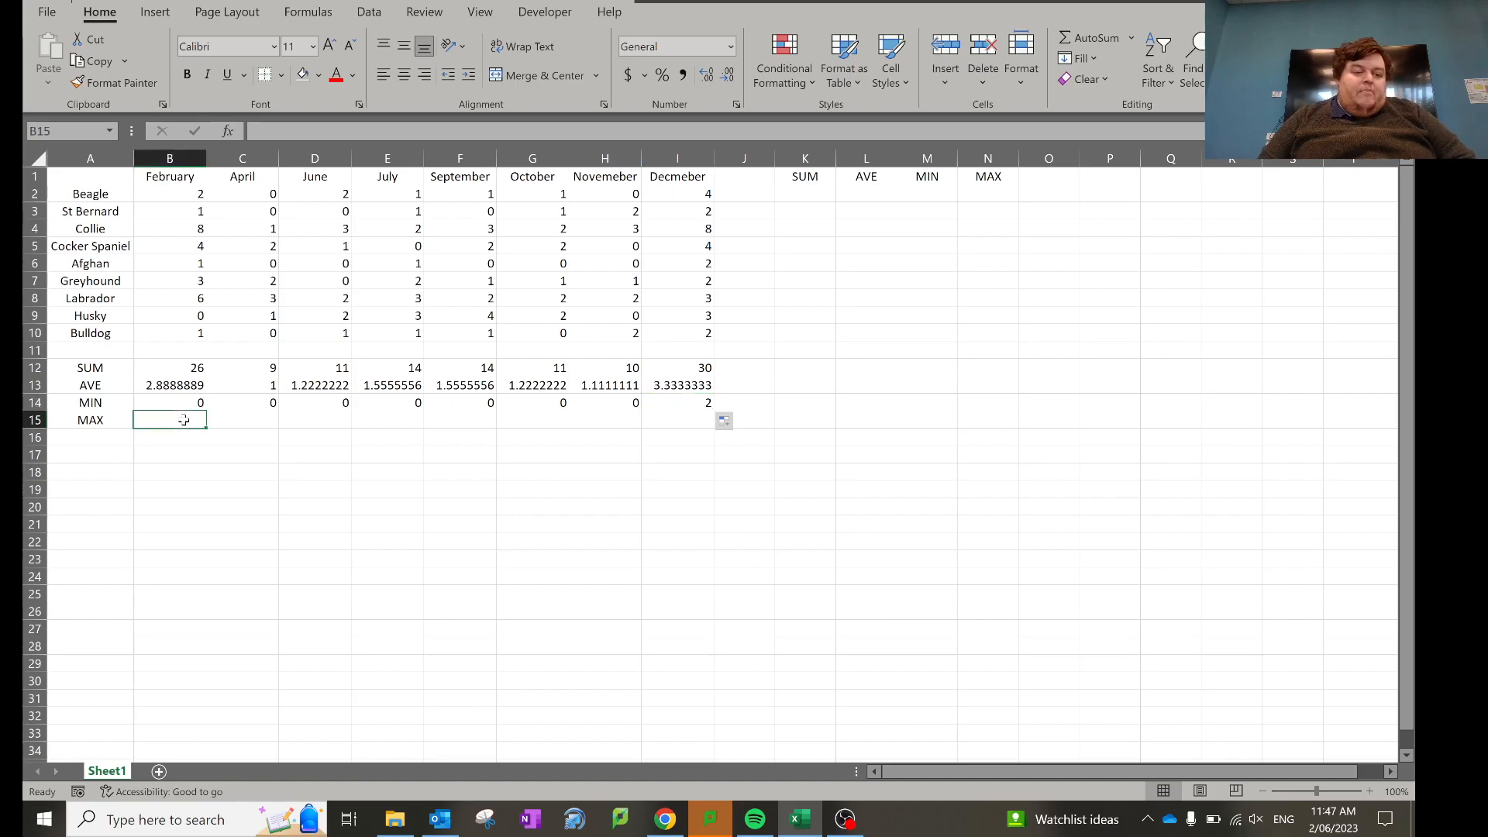
{"action": "type", "text": "=max"}
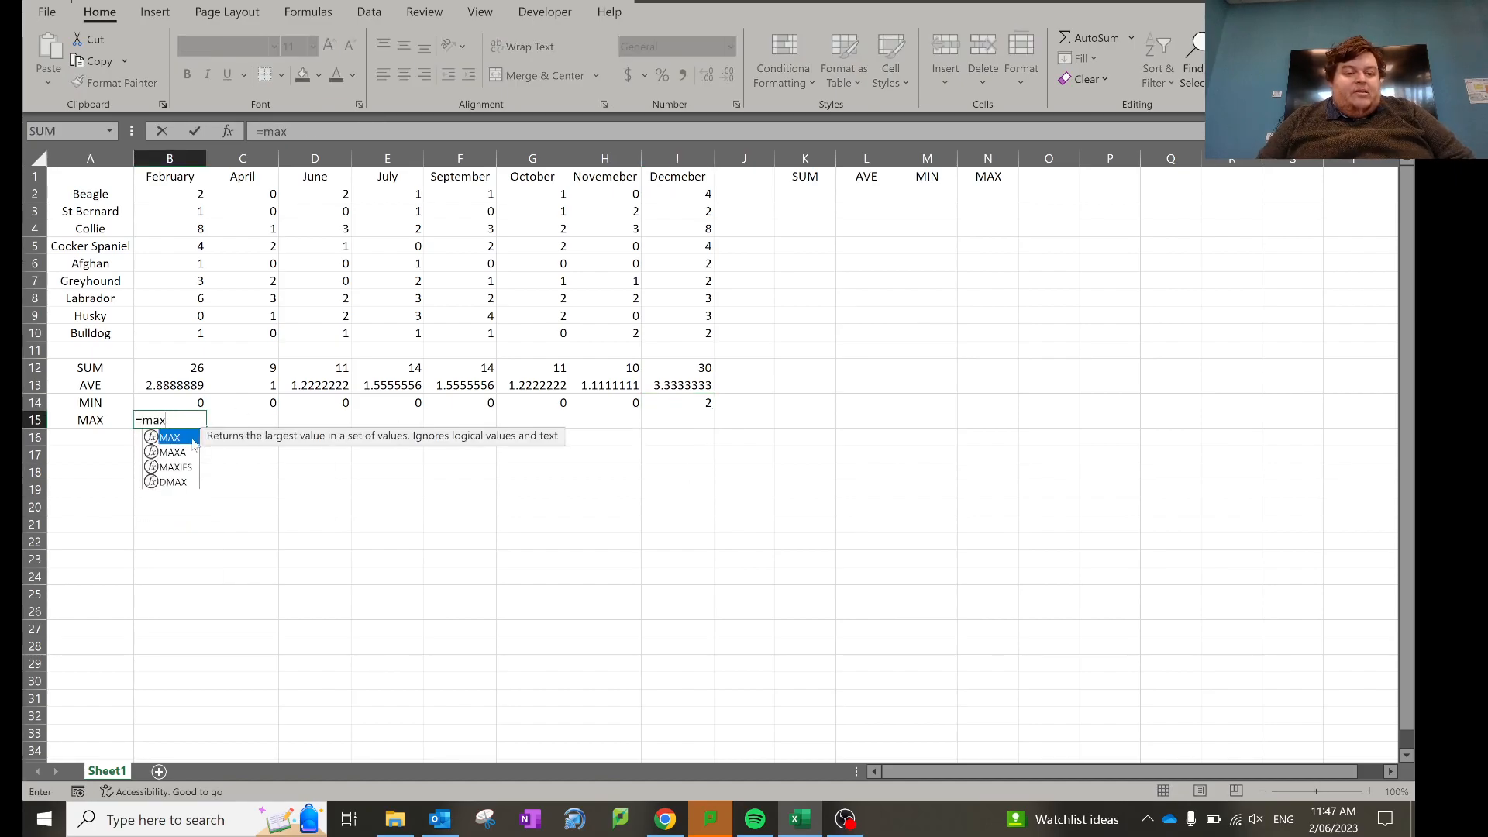
{"action": "double_click", "coordinate": [193, 439]}
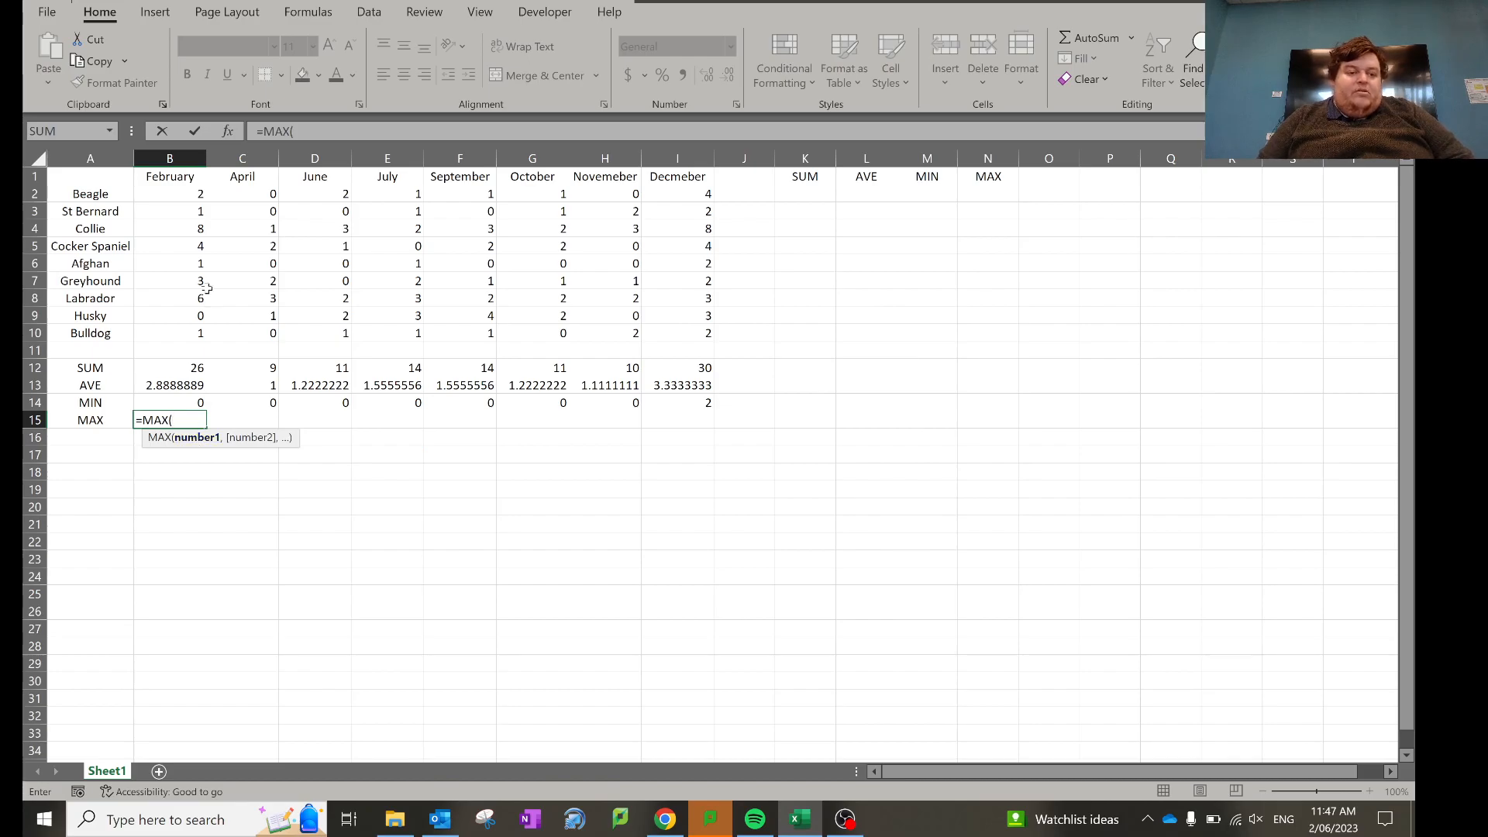
{"action": "left_click_drag", "start_coordinate": [201, 196], "coordinate": [201, 335]}
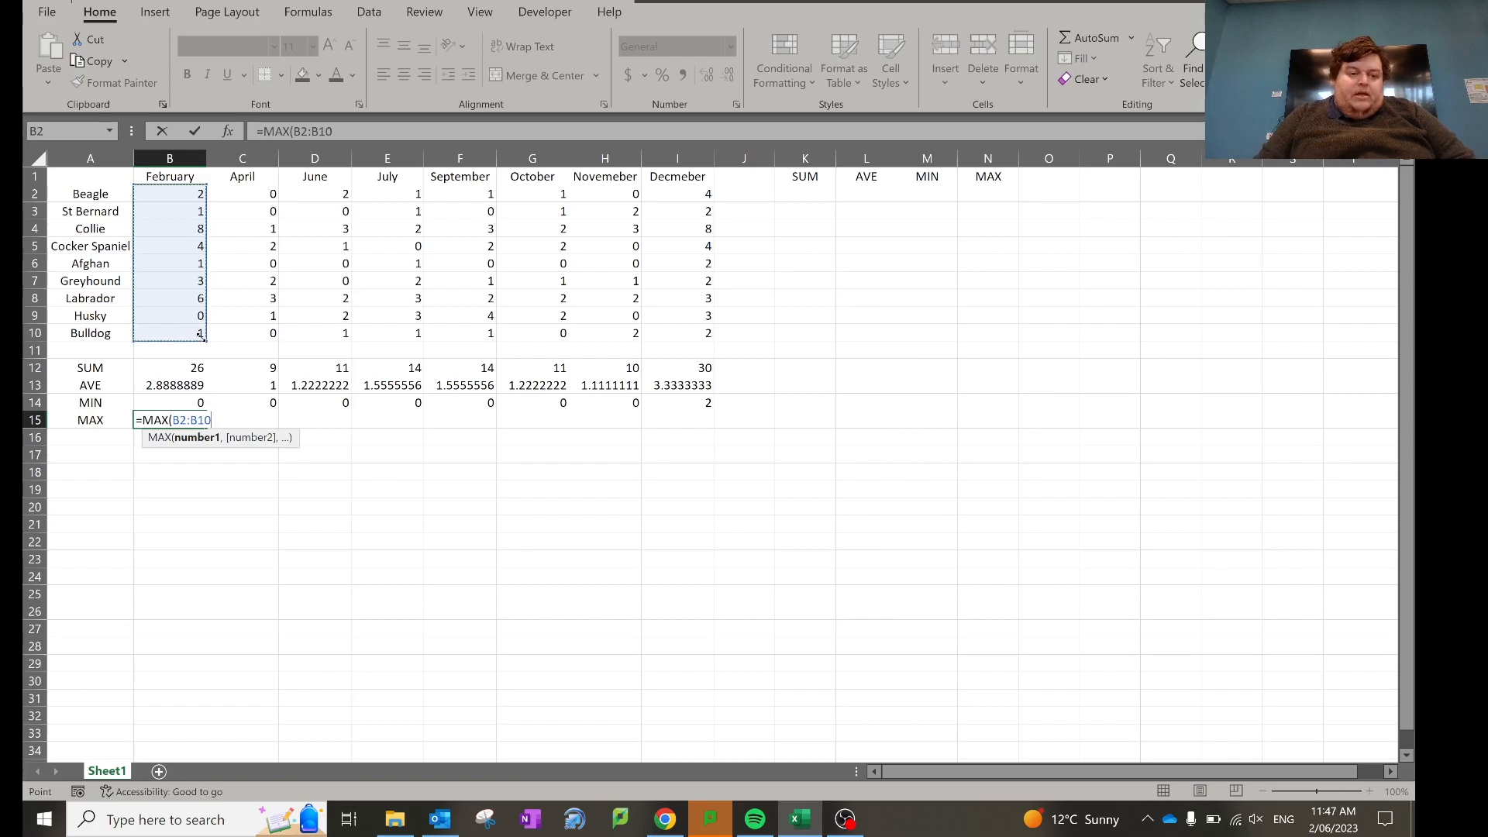
{"action": "type", "text": ")"}
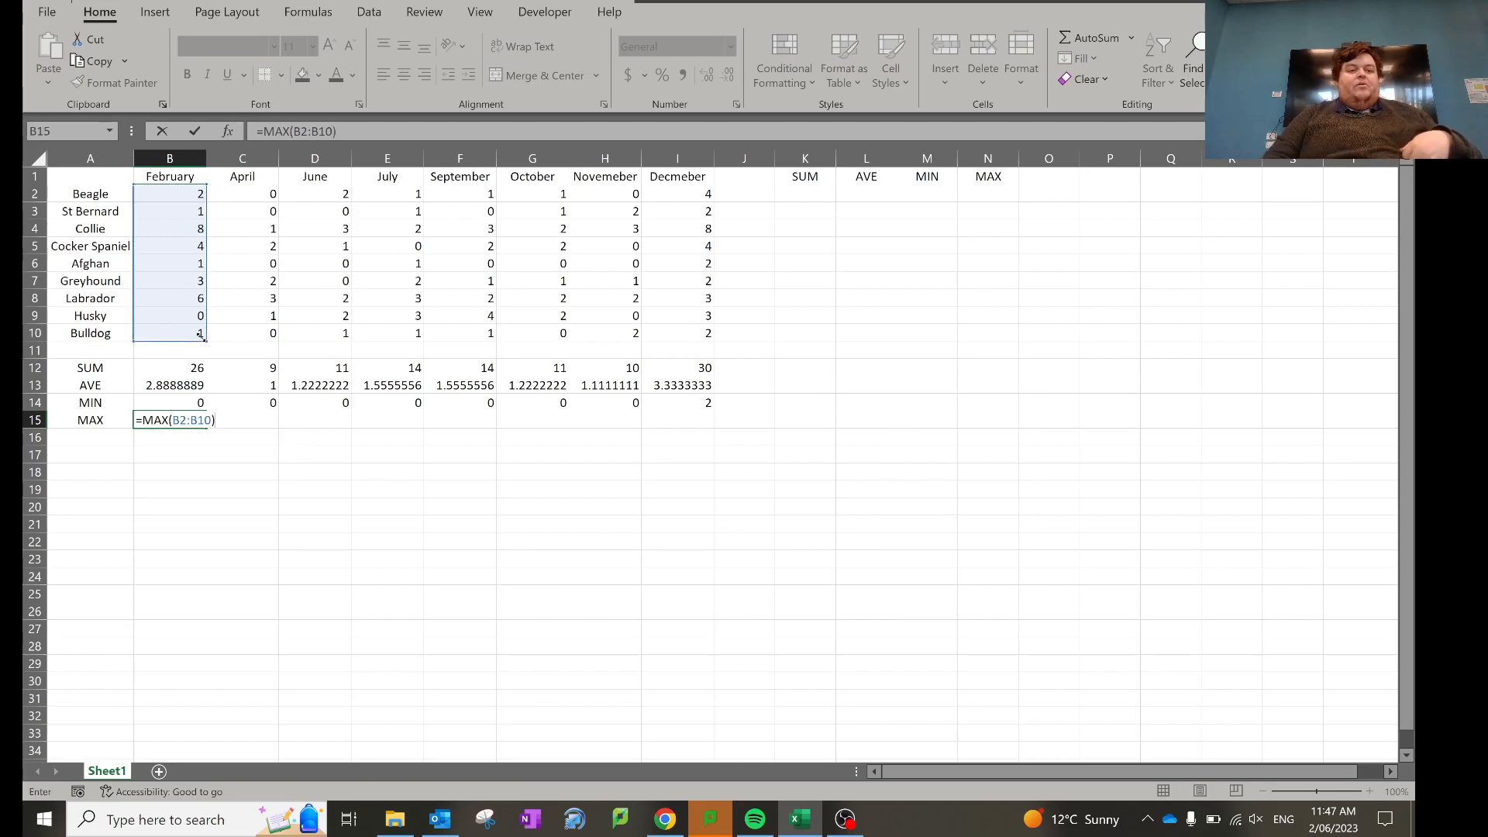
{"action": "key", "text": "Return"}
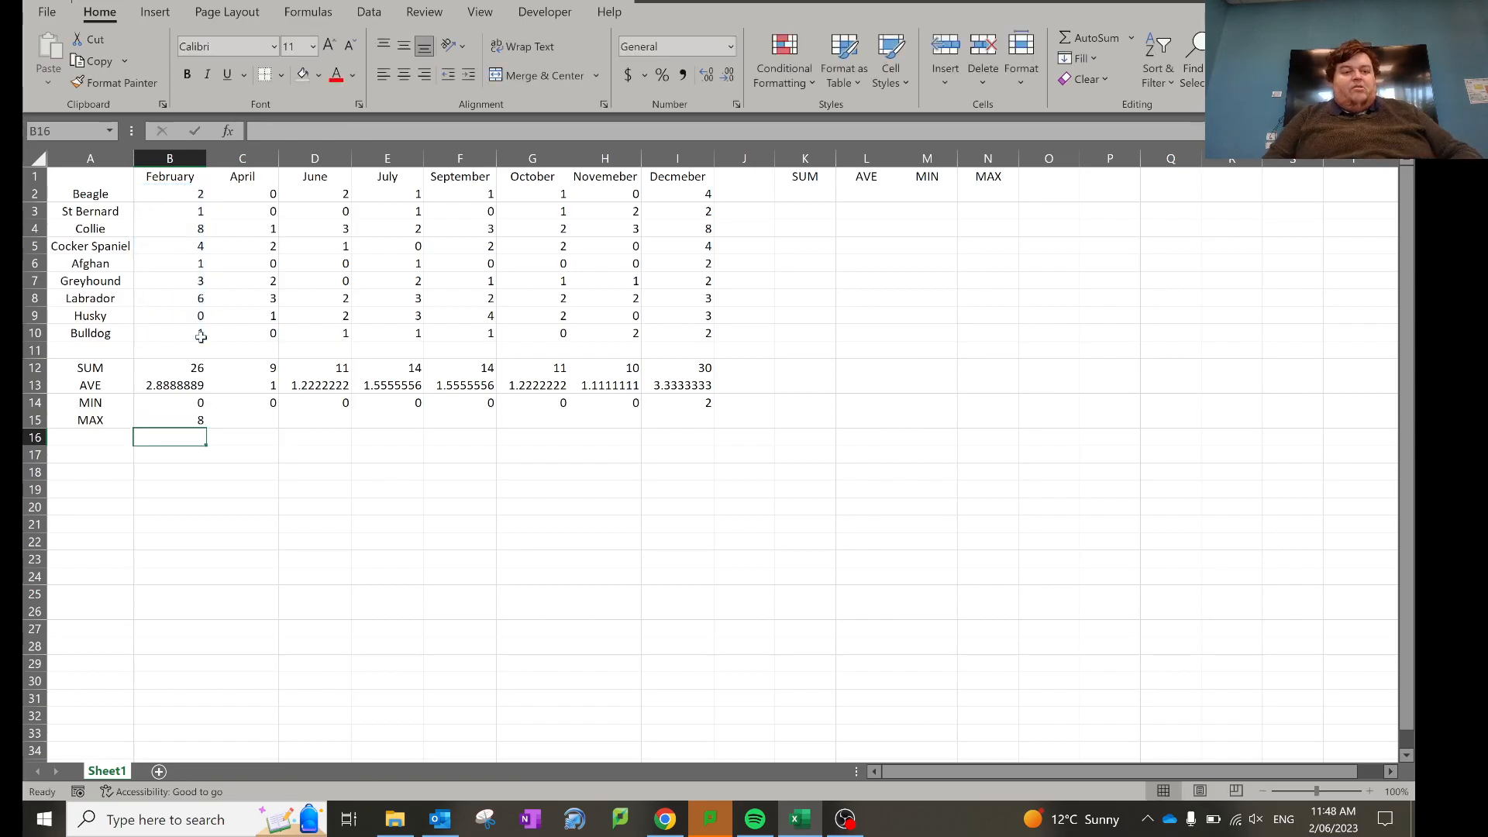
- Fill the MAX formula from B15 across to I15 for the remaining months
{"action": "left_click", "coordinate": [178, 233]}
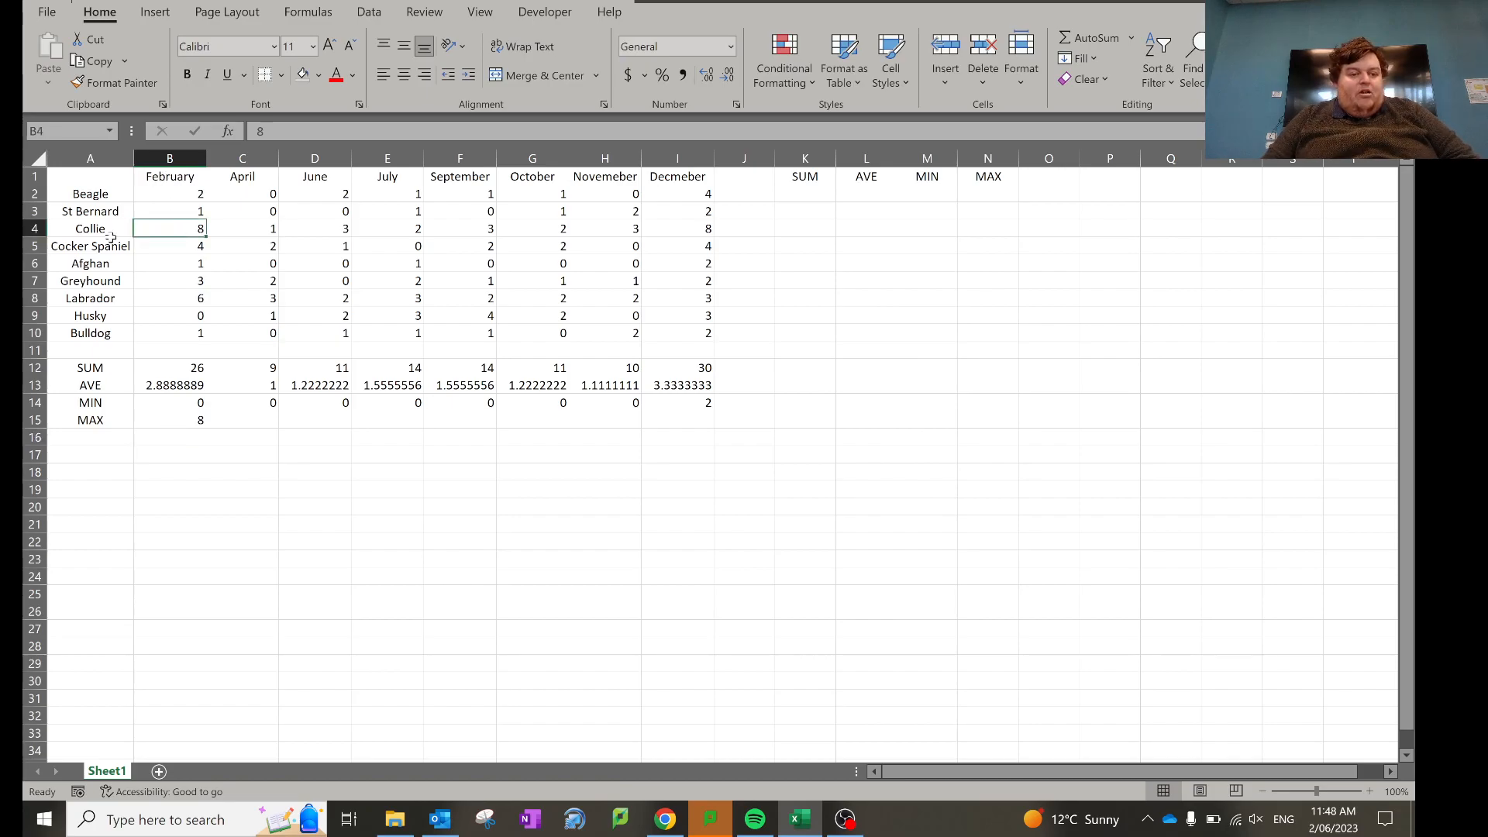
{"action": "left_click", "coordinate": [188, 420]}
{"action": "left_click_drag", "start_coordinate": [205, 428], "coordinate": [692, 401]}
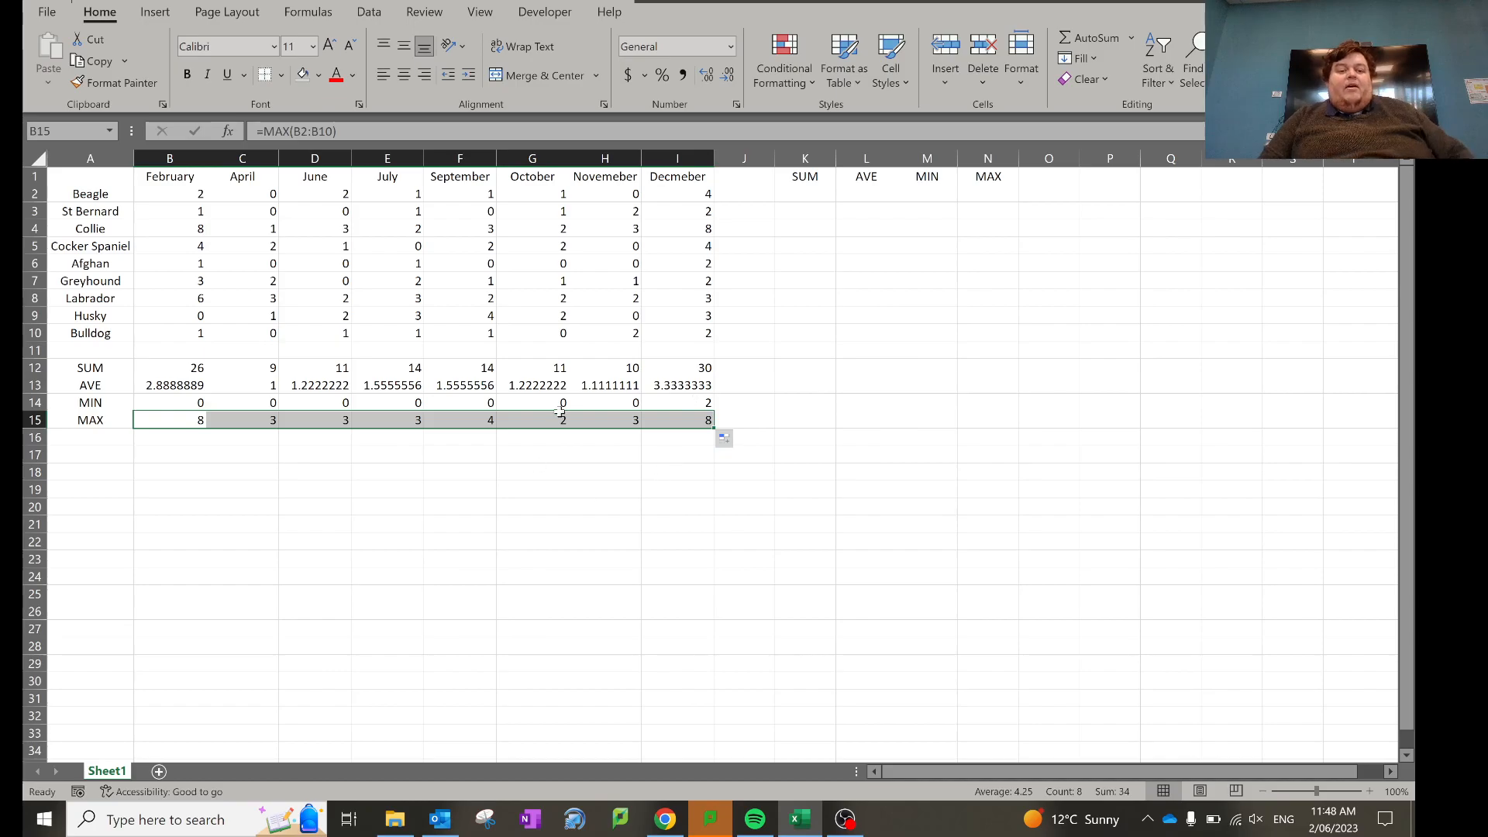
{"action": "left_click", "coordinate": [699, 496]}
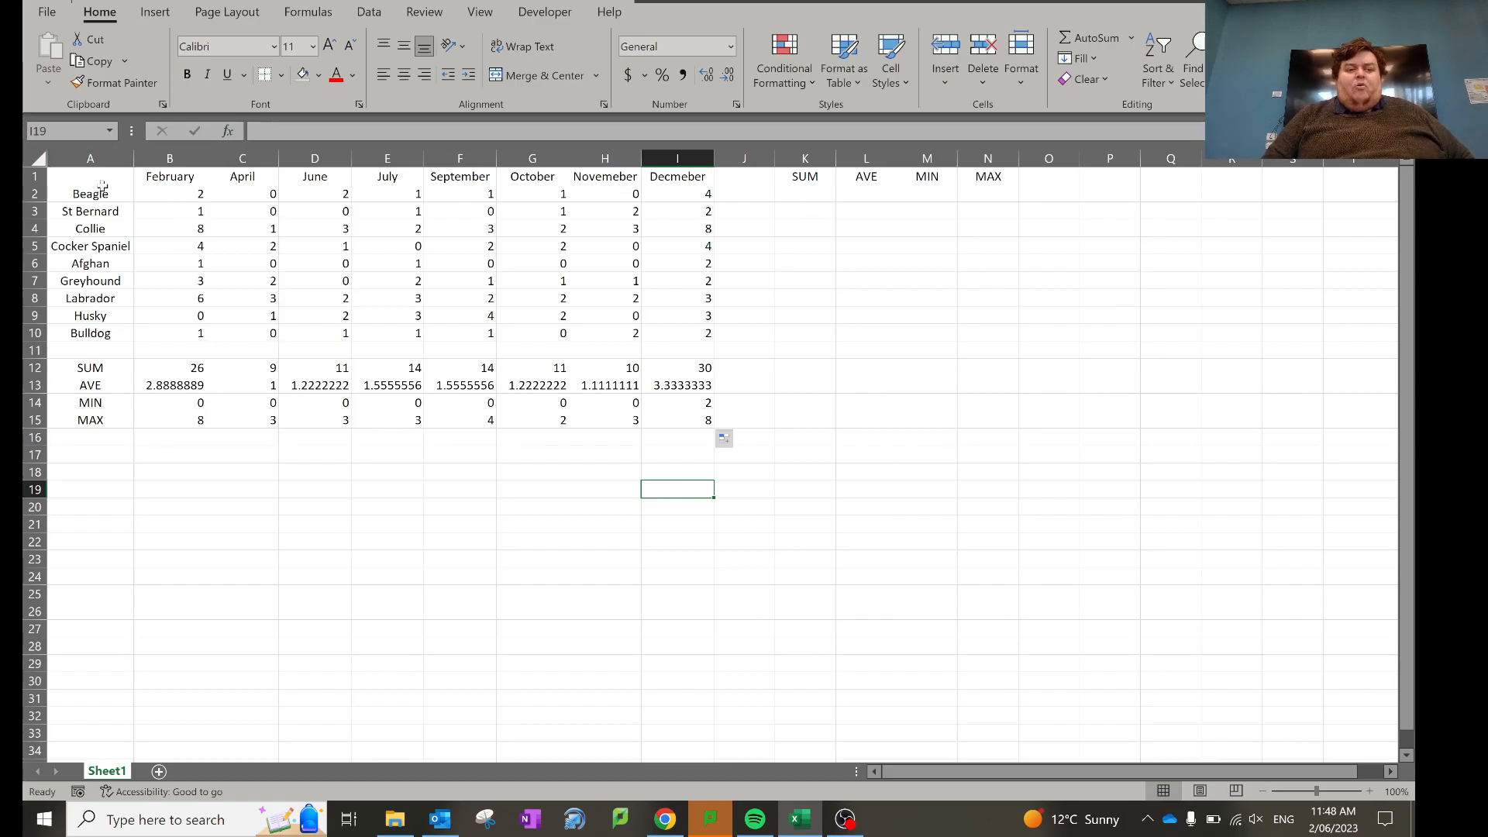
- Total the Beagle counts across all months in K2 with the formula =sum(B2:I2)
{"action": "left_click", "coordinate": [815, 190]}
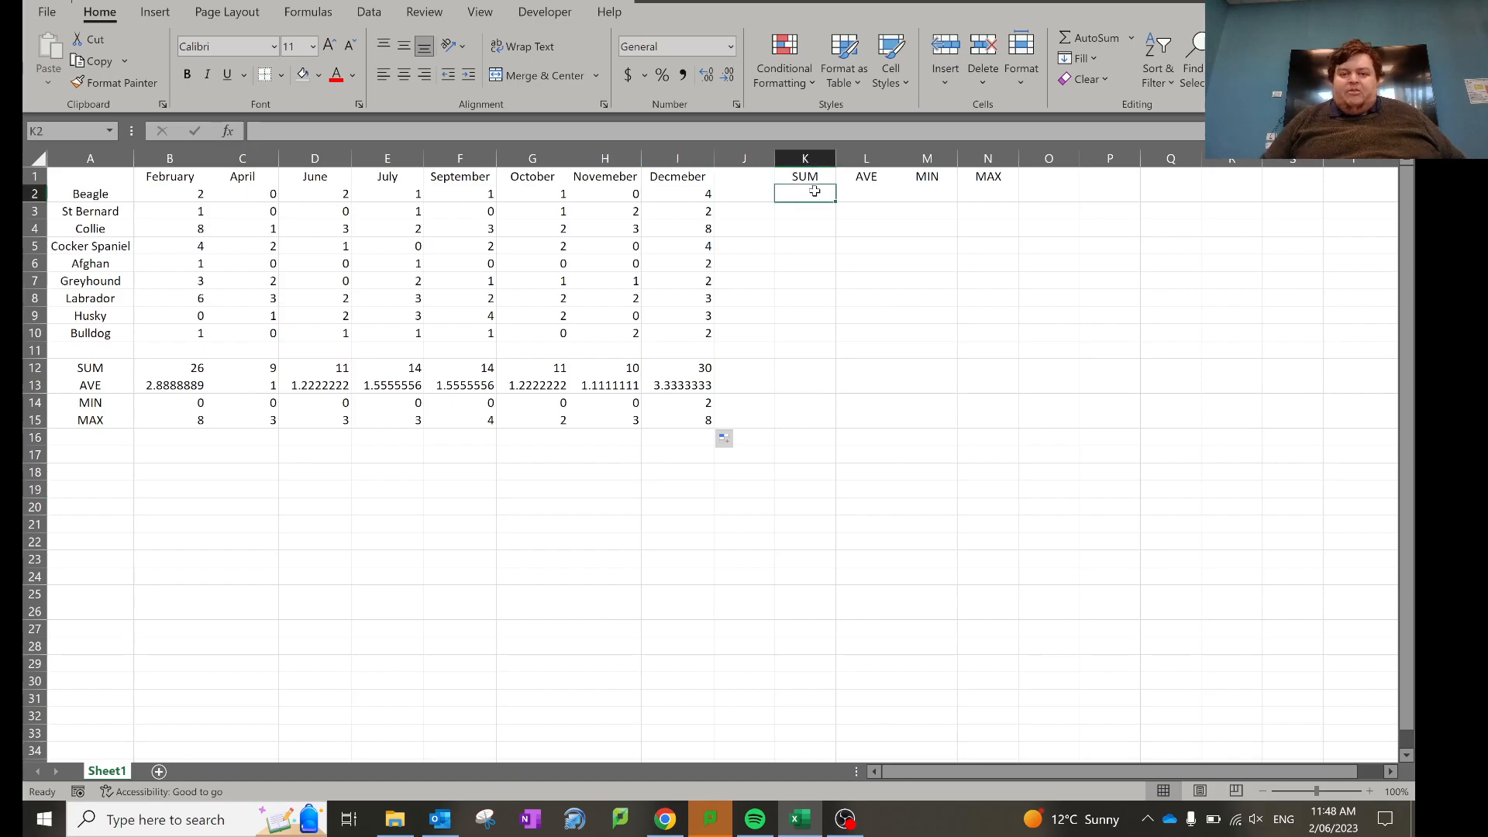
{"action": "double_click", "coordinate": [816, 192]}
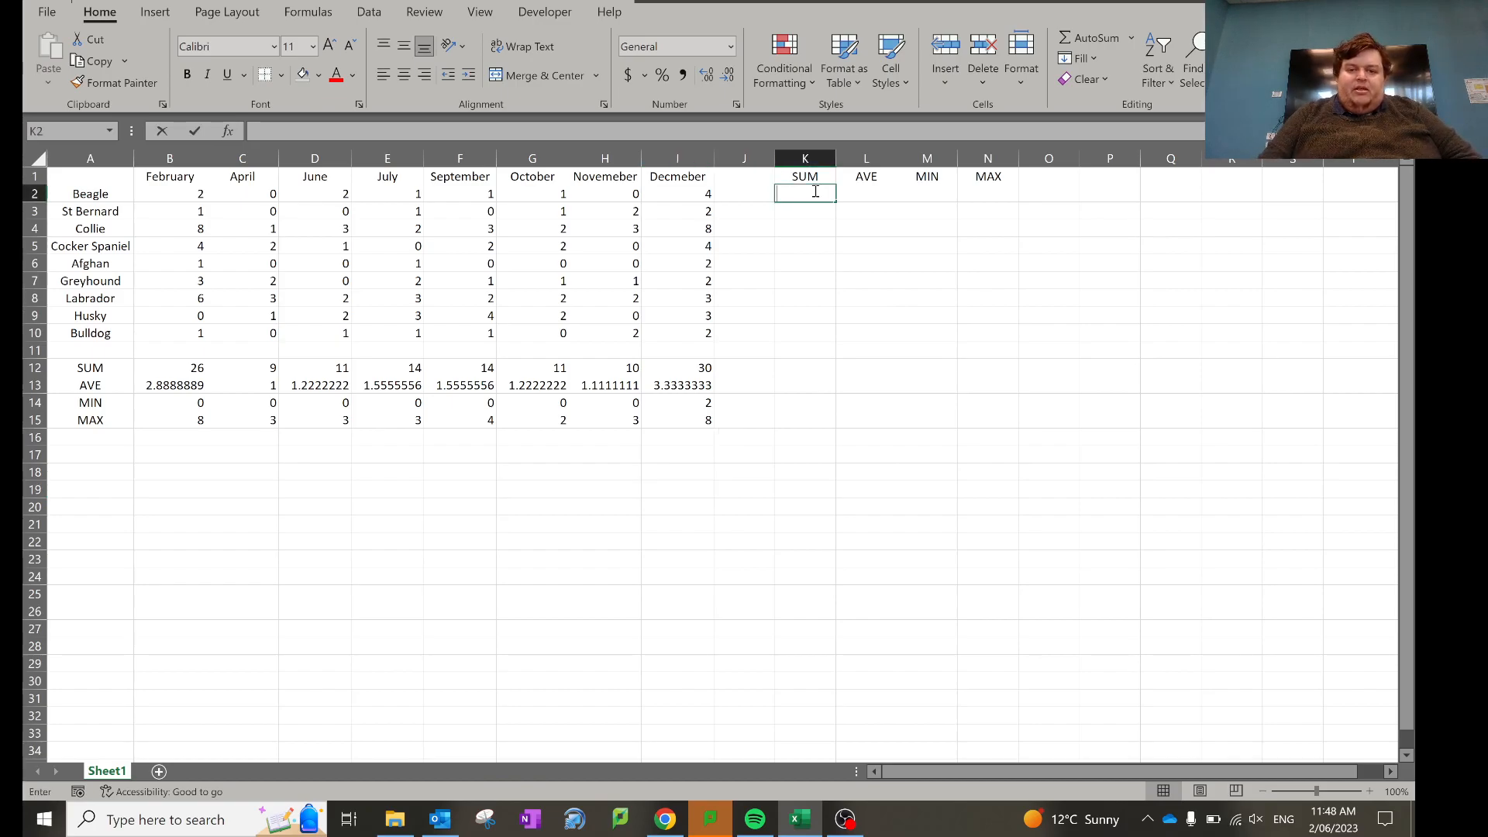
{"action": "type", "text": "="}
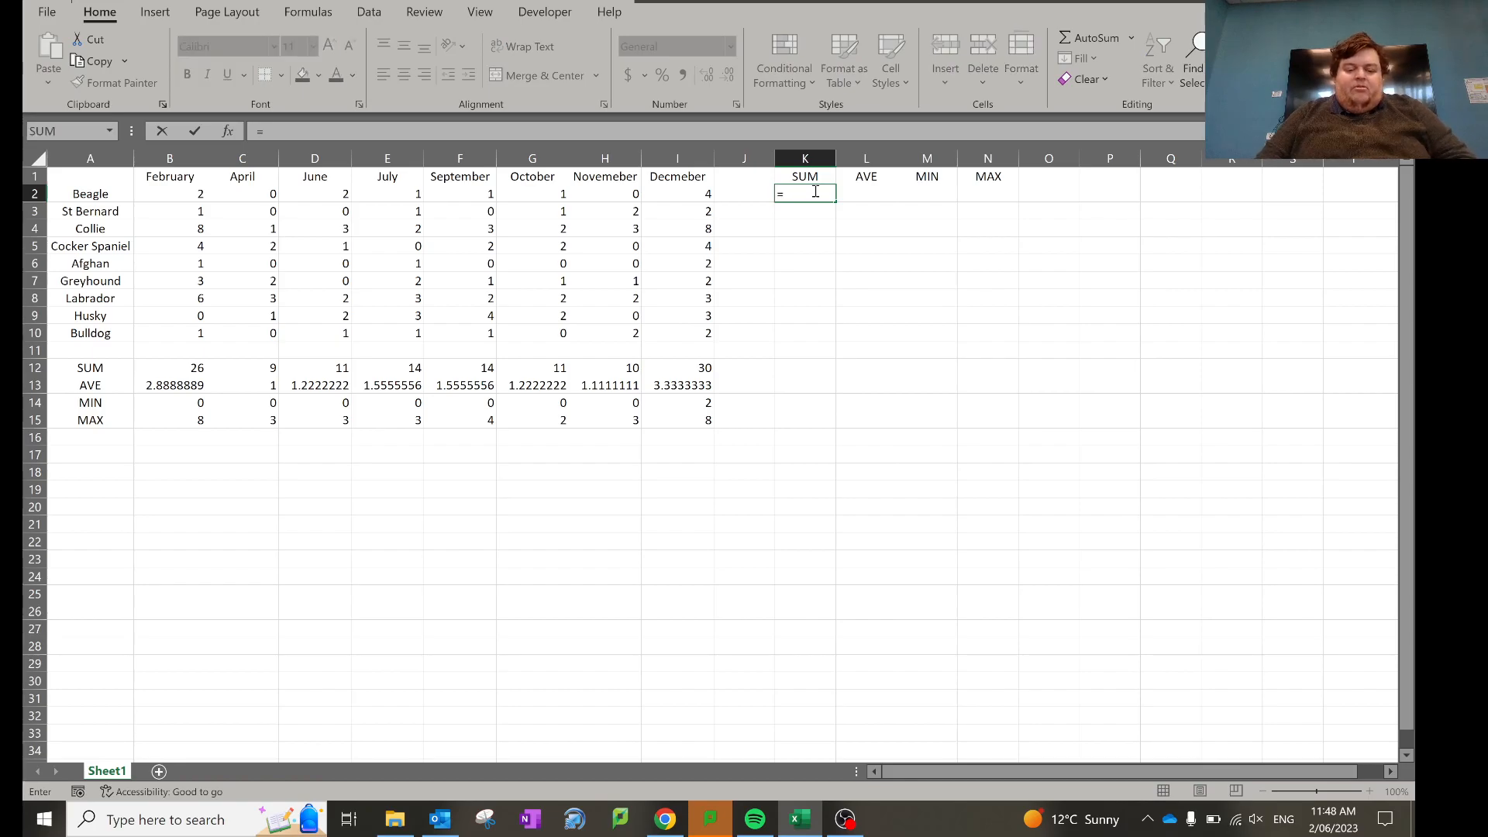
{"action": "type", "text": "sum("}
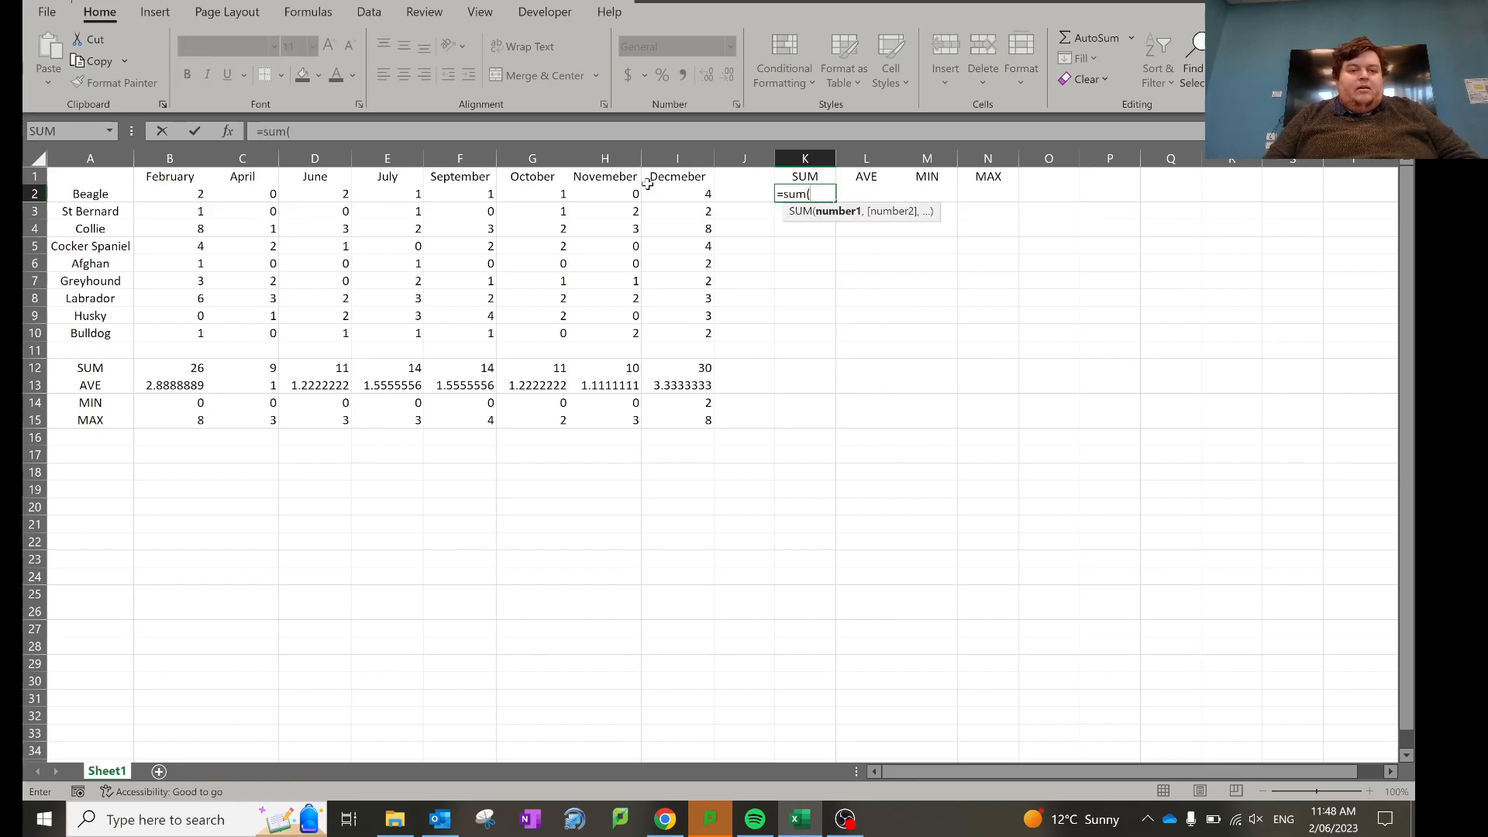
{"action": "left_click_drag", "start_coordinate": [184, 194], "coordinate": [689, 196]}
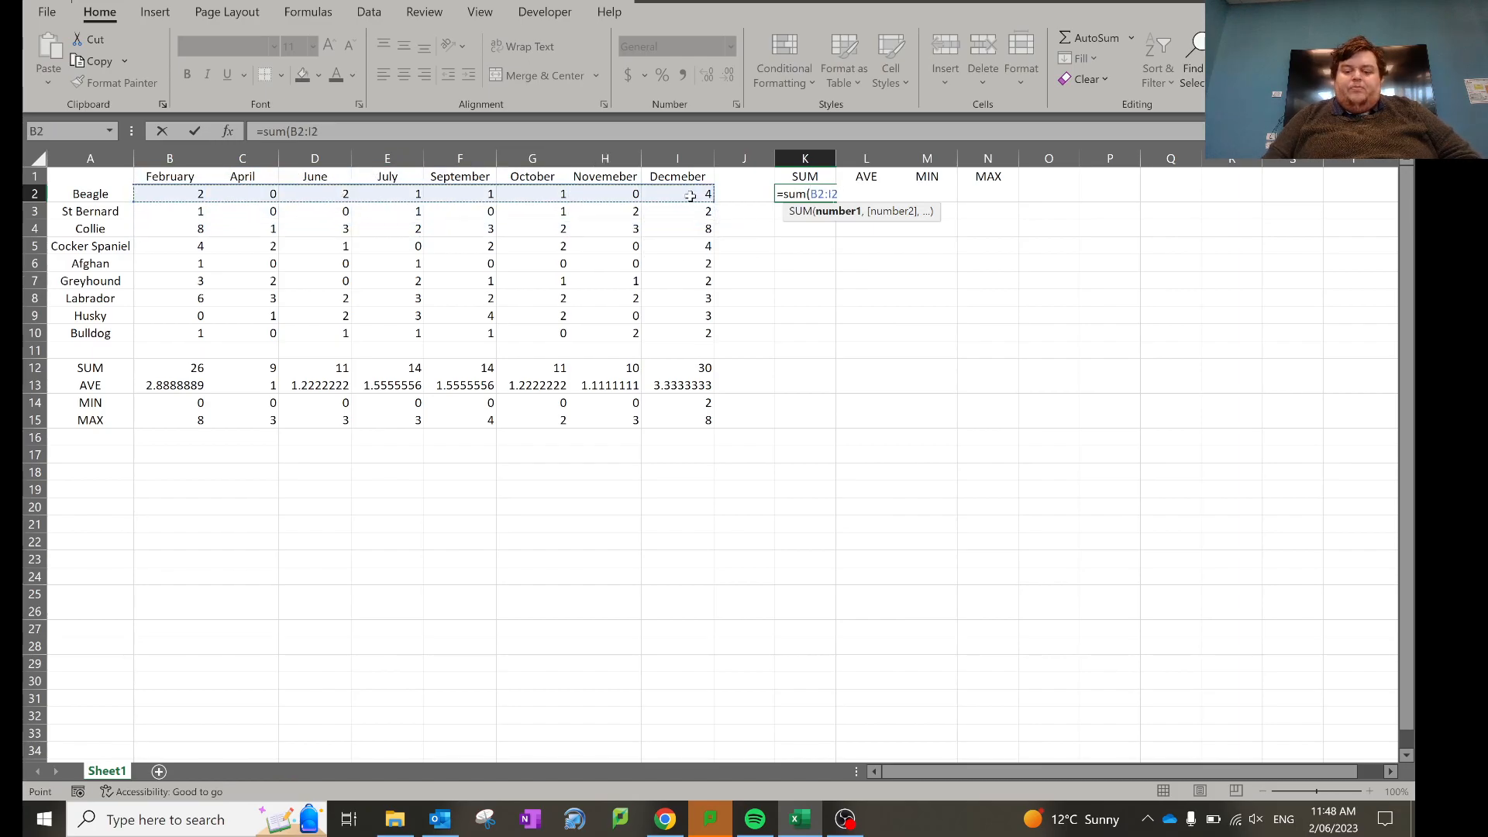
{"action": "key", "text": "Return"}
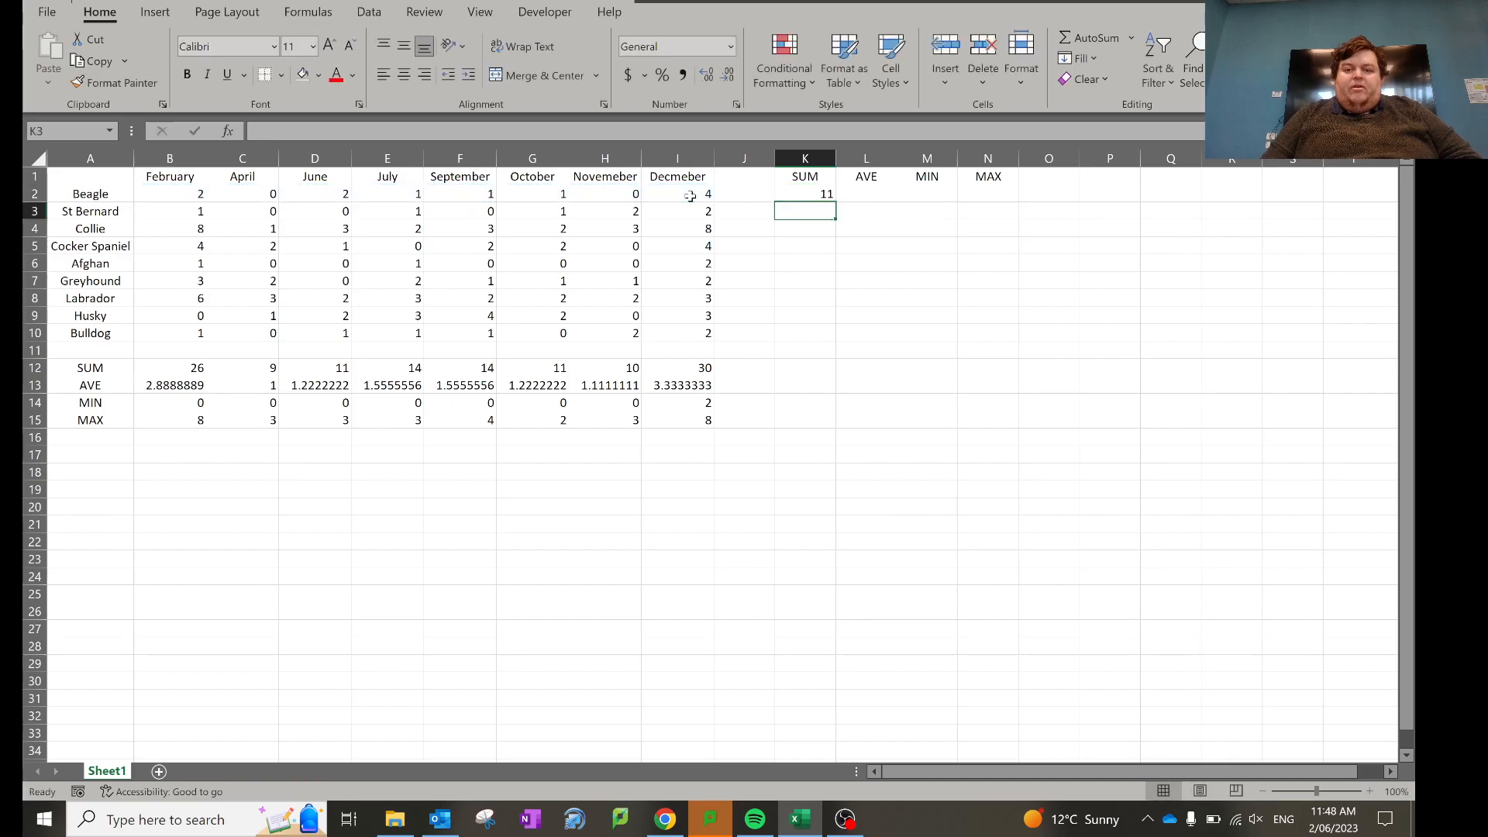
- Fill the Beagle SUM formula in K2 down to K10 for the remaining breeds and check cells K3 and K4
{"action": "left_click", "coordinate": [794, 194]}
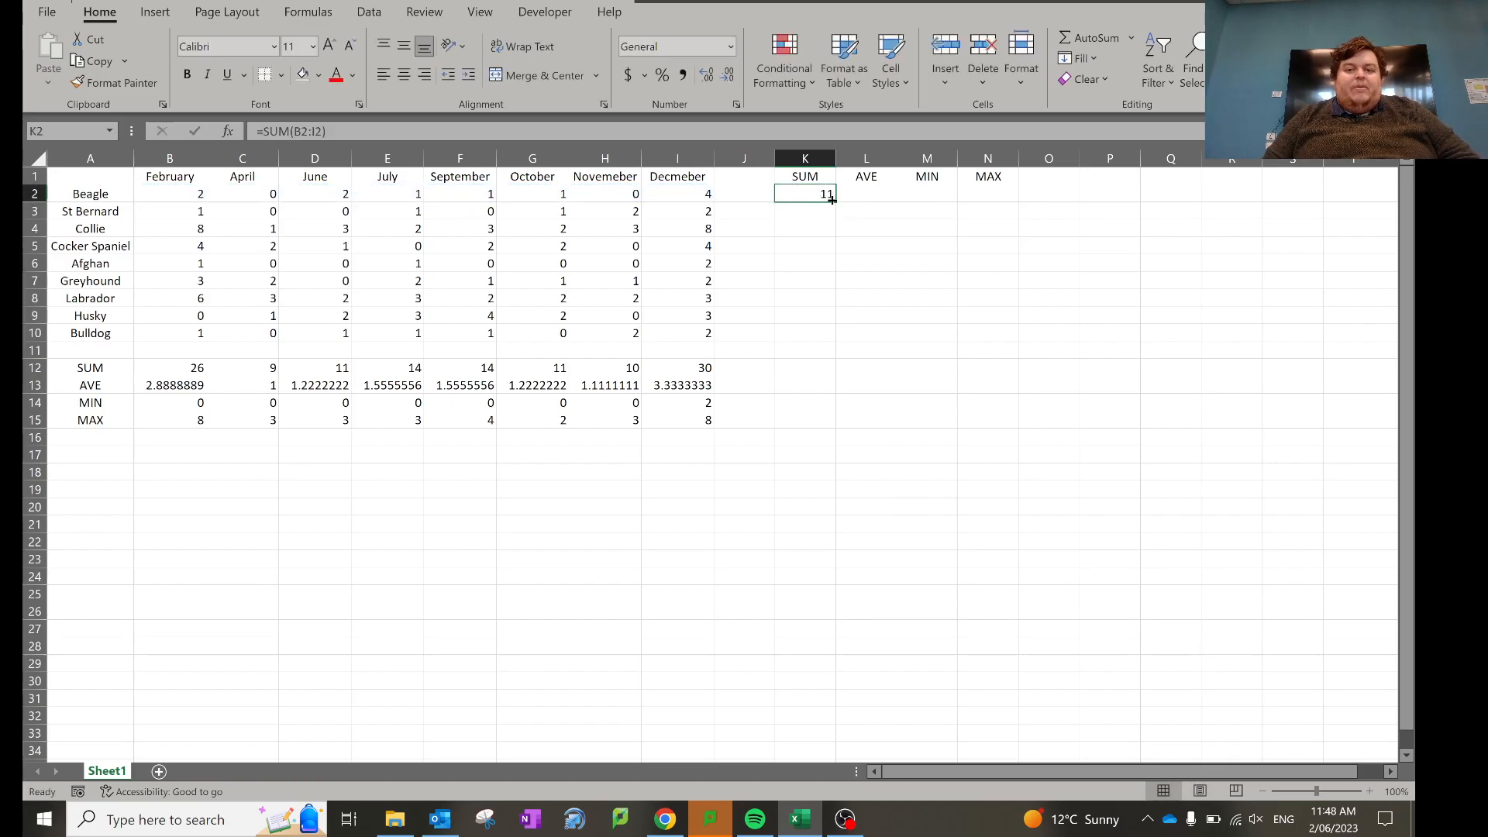
{"action": "left_click_drag", "start_coordinate": [832, 200], "coordinate": [842, 342]}
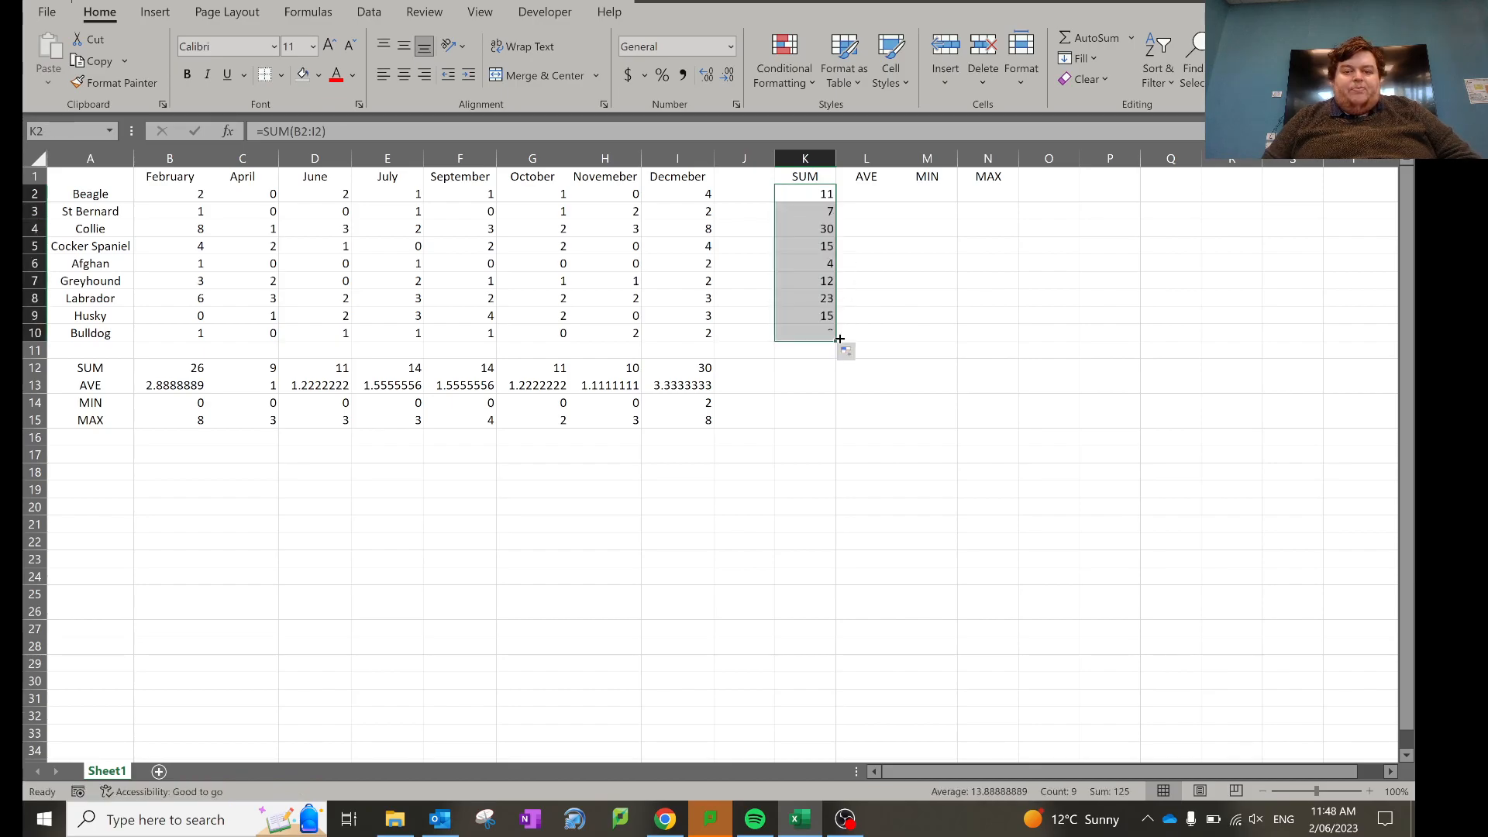
{"action": "left_click", "coordinate": [814, 211]}
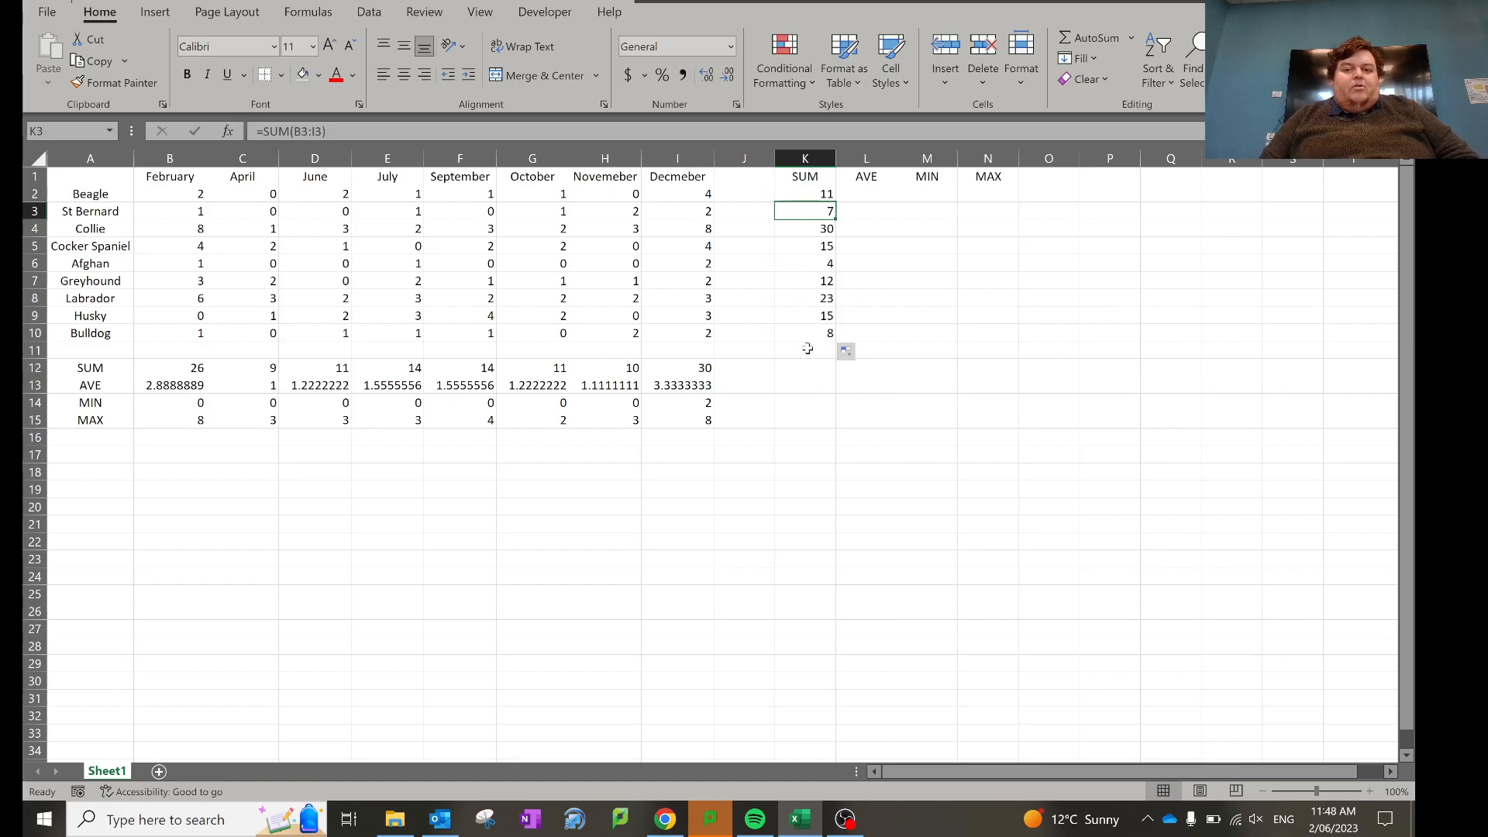
{"action": "left_click", "coordinate": [819, 231]}
- Calculate the Beagle average in L2 with =average(B2:I2) and fill it down to L10 for the other breeds
{"action": "left_click", "coordinate": [882, 197]}
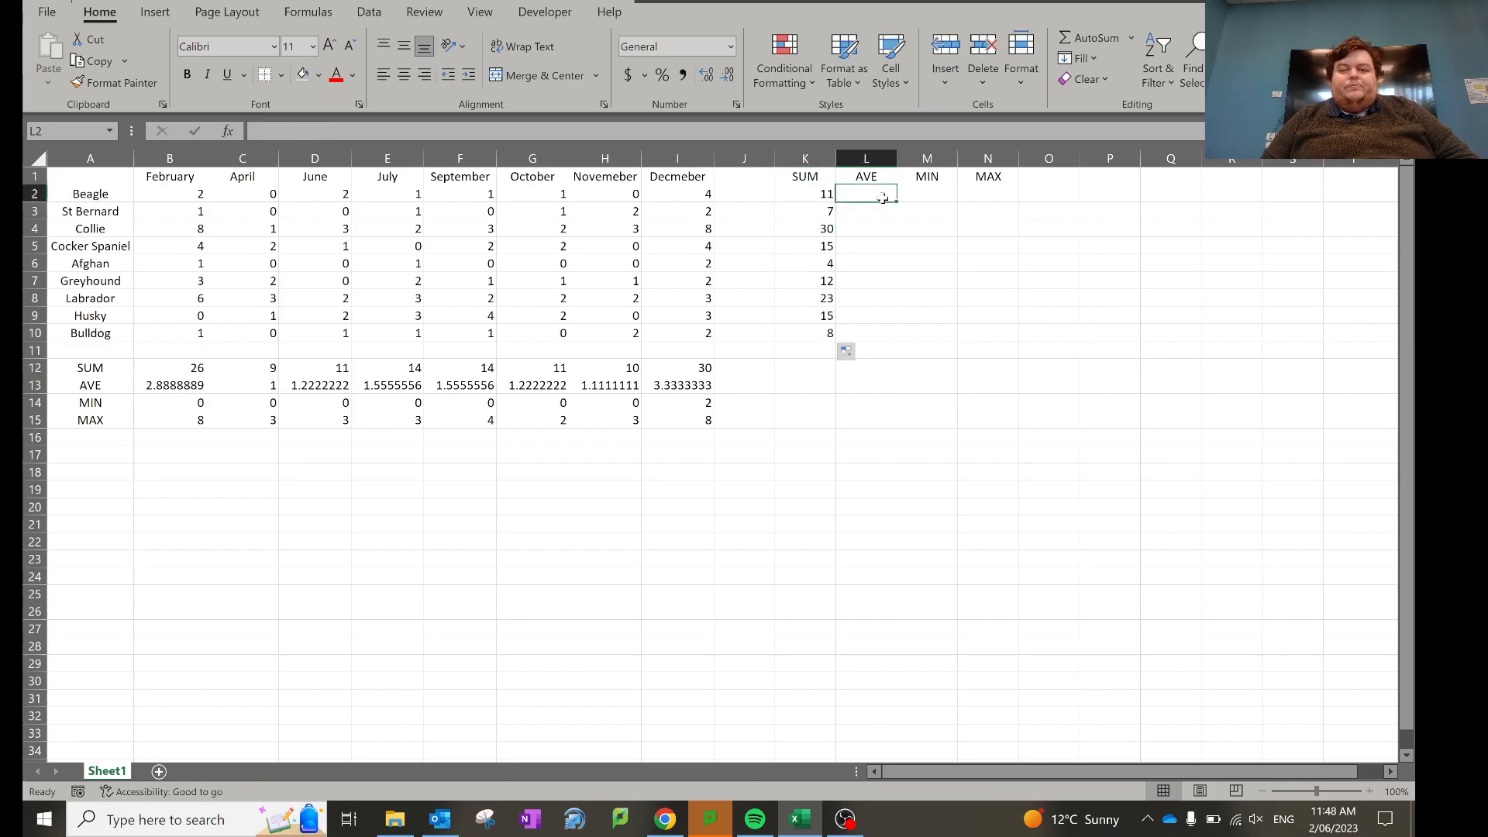
{"action": "type", "text": "=average("}
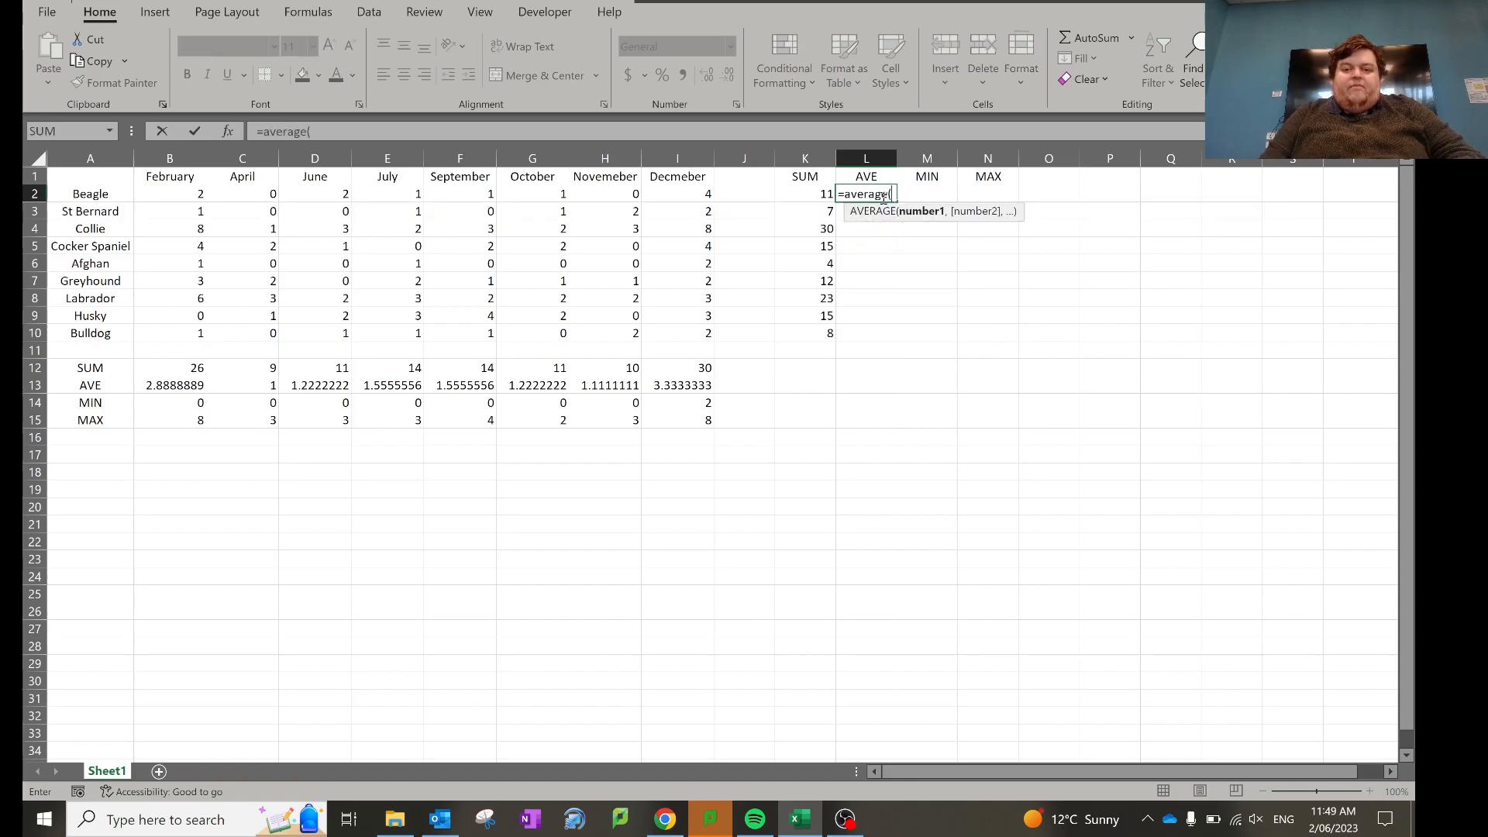
{"action": "left_click_drag", "start_coordinate": [183, 188], "coordinate": [686, 191]}
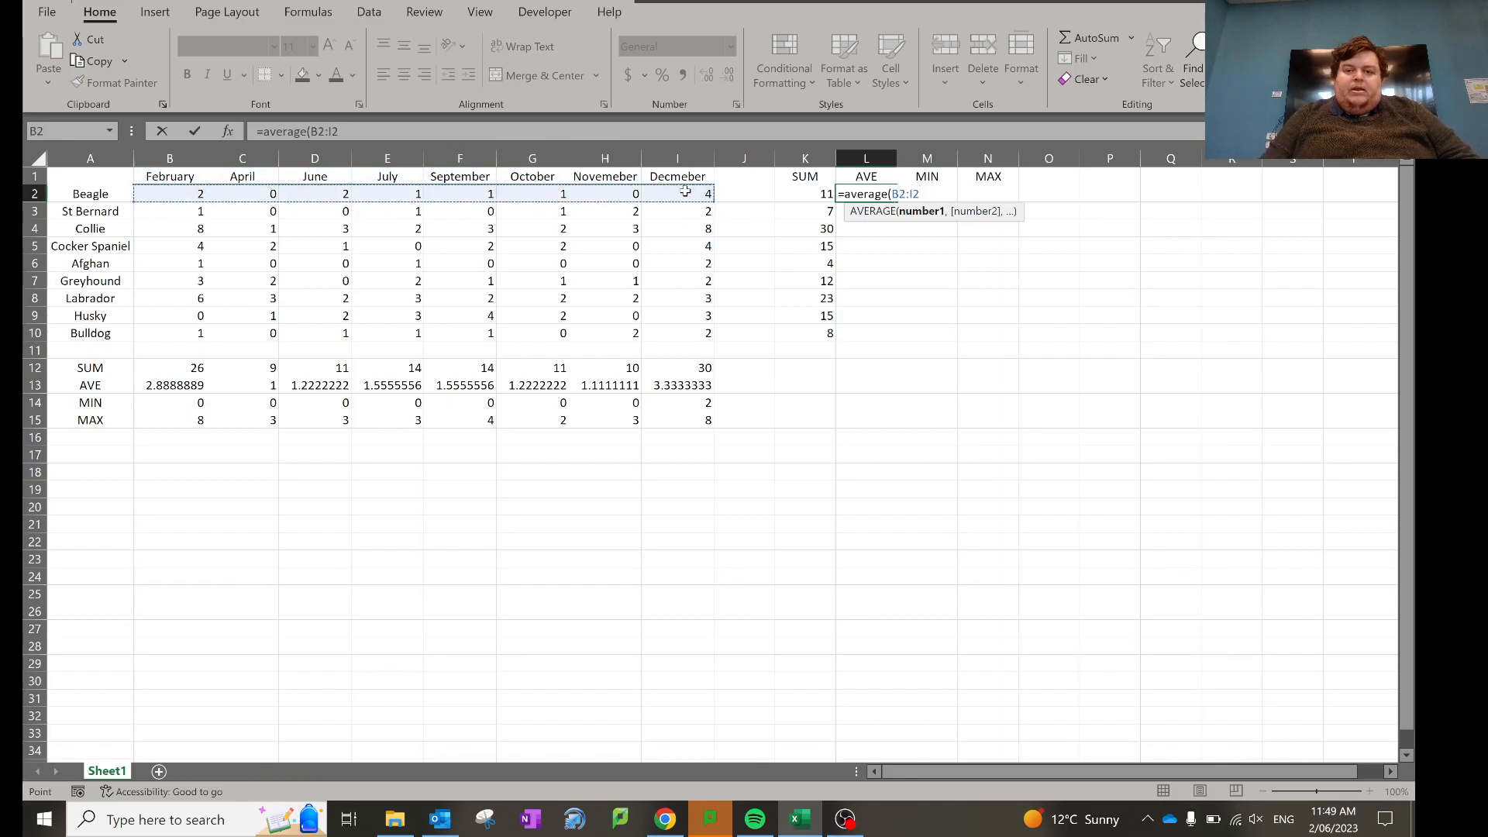
{"action": "type", "text": ")"}
{"action": "key", "text": "Return"}
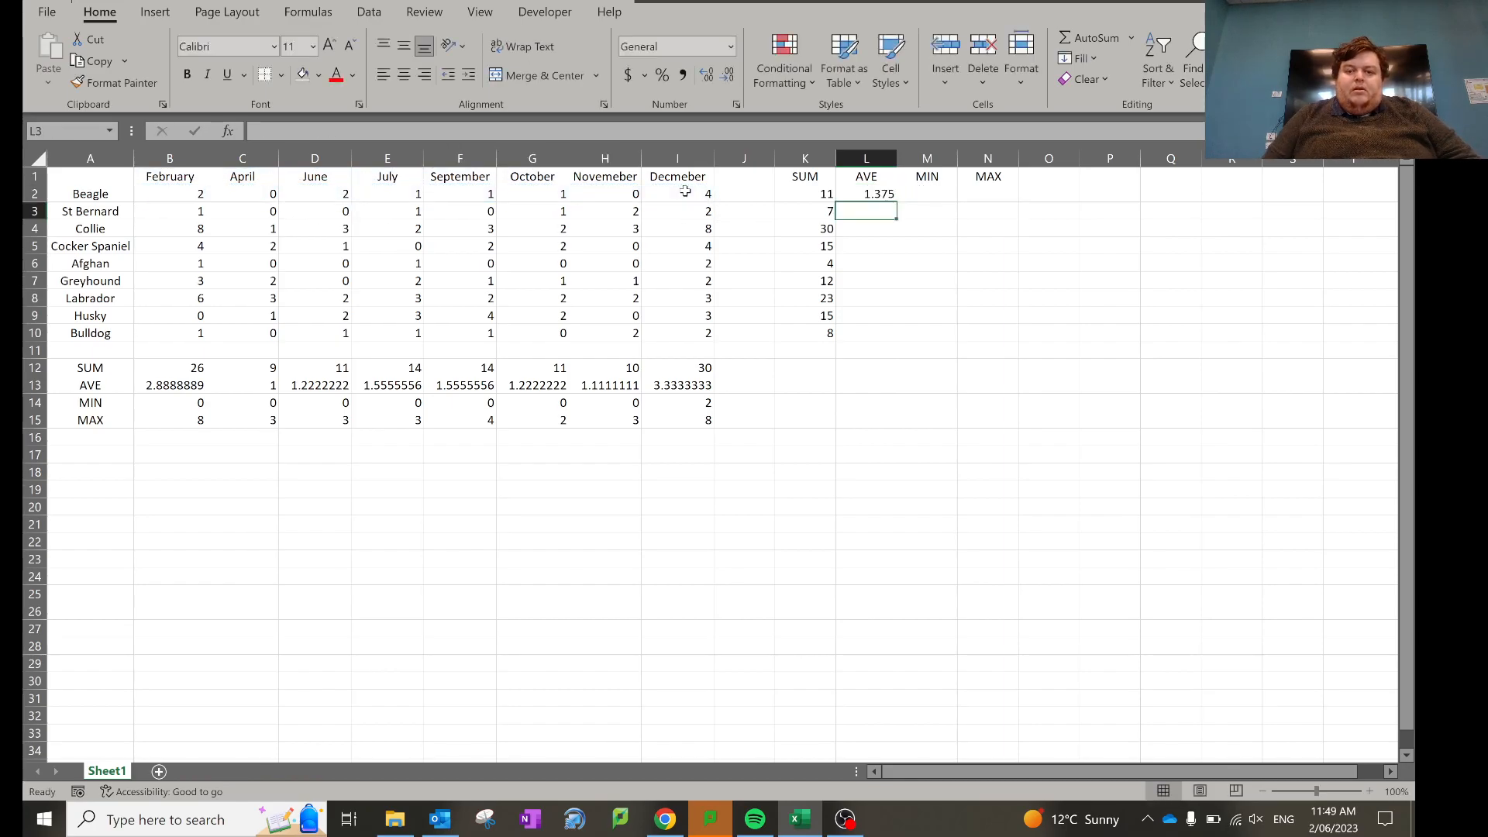
{"action": "left_click", "coordinate": [868, 193]}
{"action": "left_click_drag", "start_coordinate": [898, 203], "coordinate": [890, 344]}
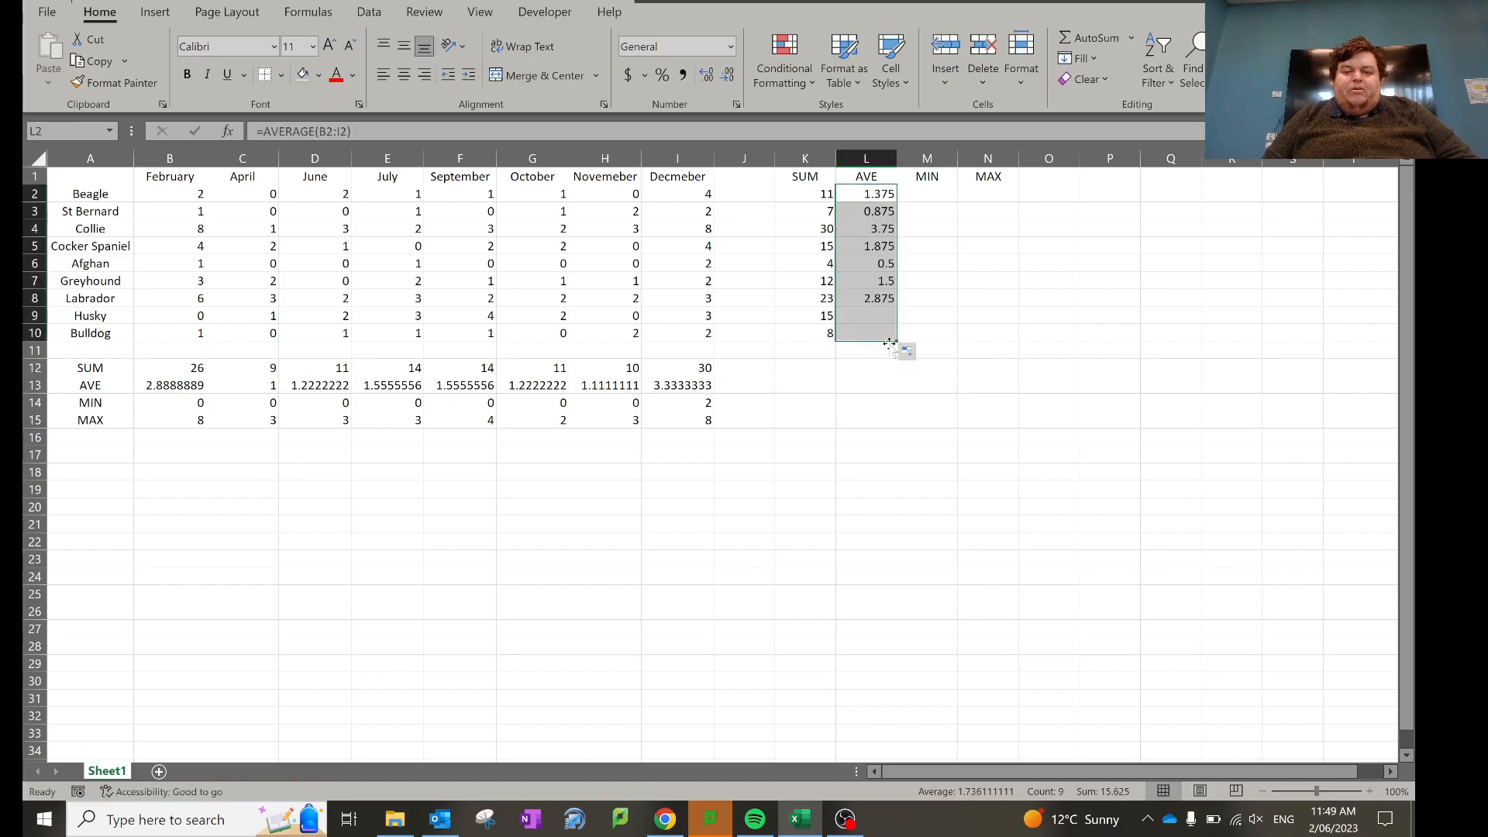
- Enter a MIN formula for Beagle in M2, removing the stray E4 reference in front of the function name
{"action": "left_click", "coordinate": [922, 198]}
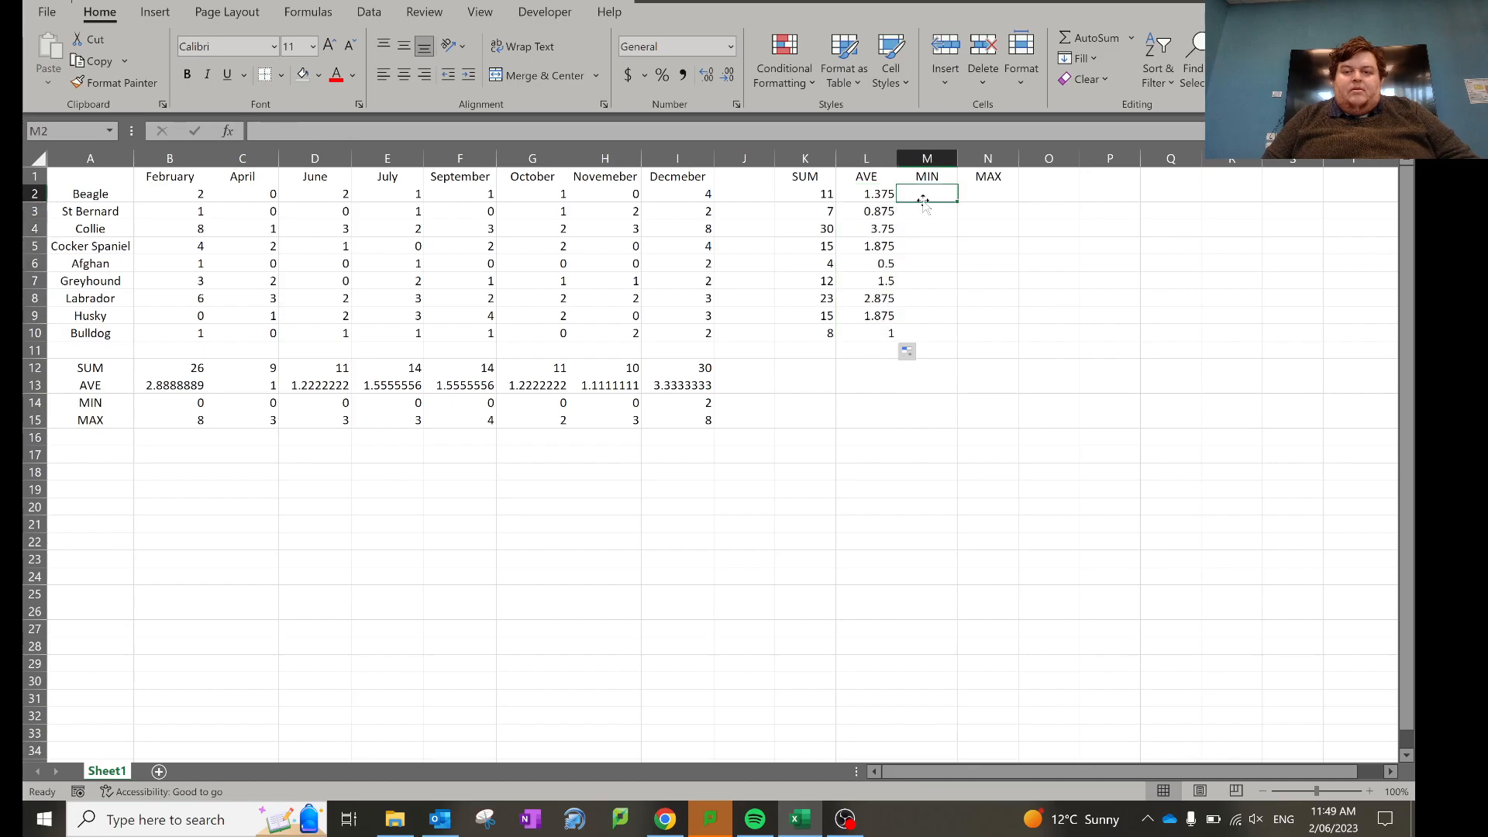
{"action": "type", "text": "="}
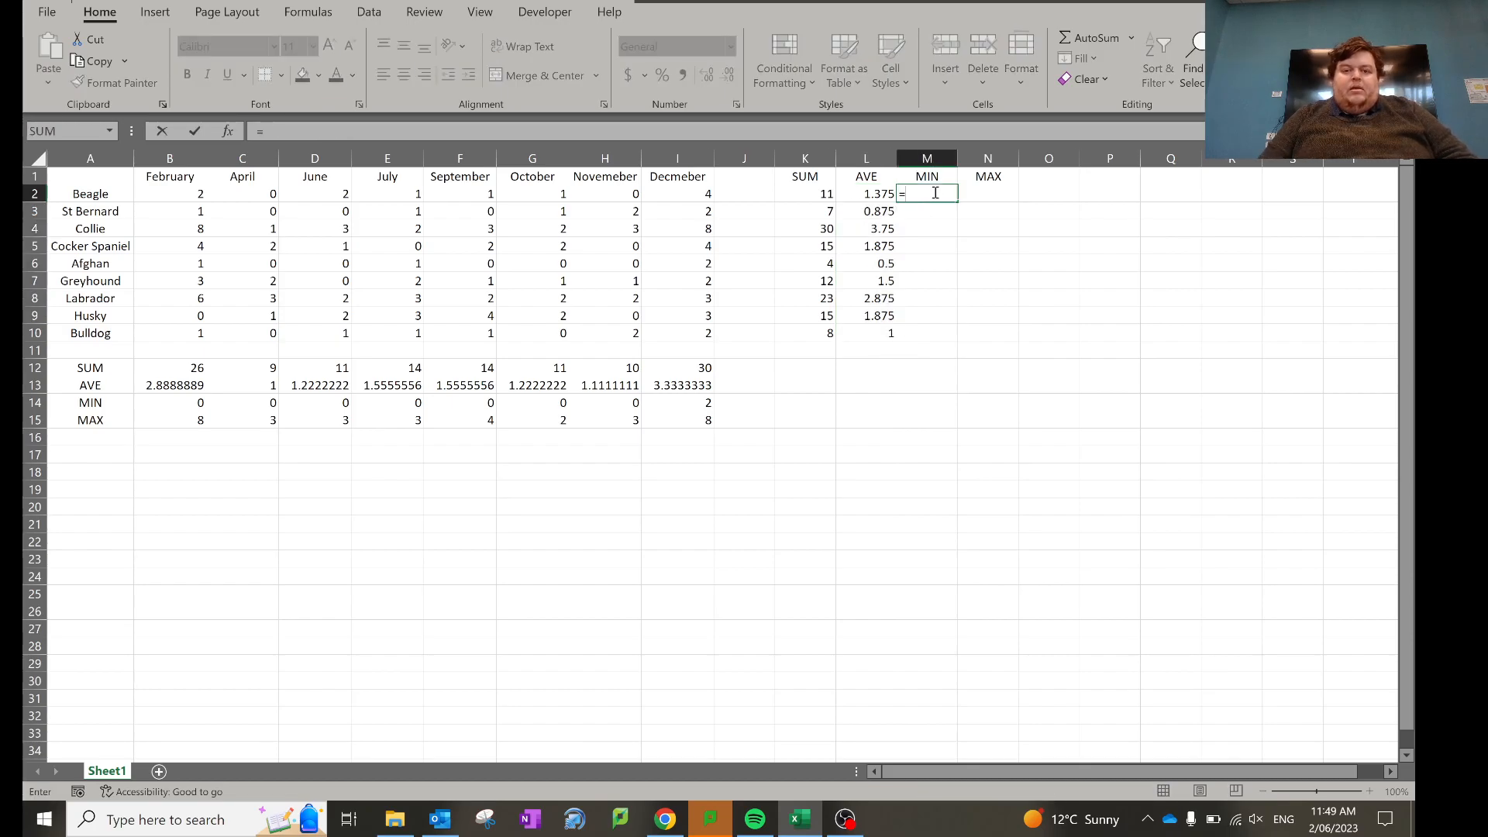
{"action": "left_click", "coordinate": [400, 222]}
{"action": "type", "text": "mi"}
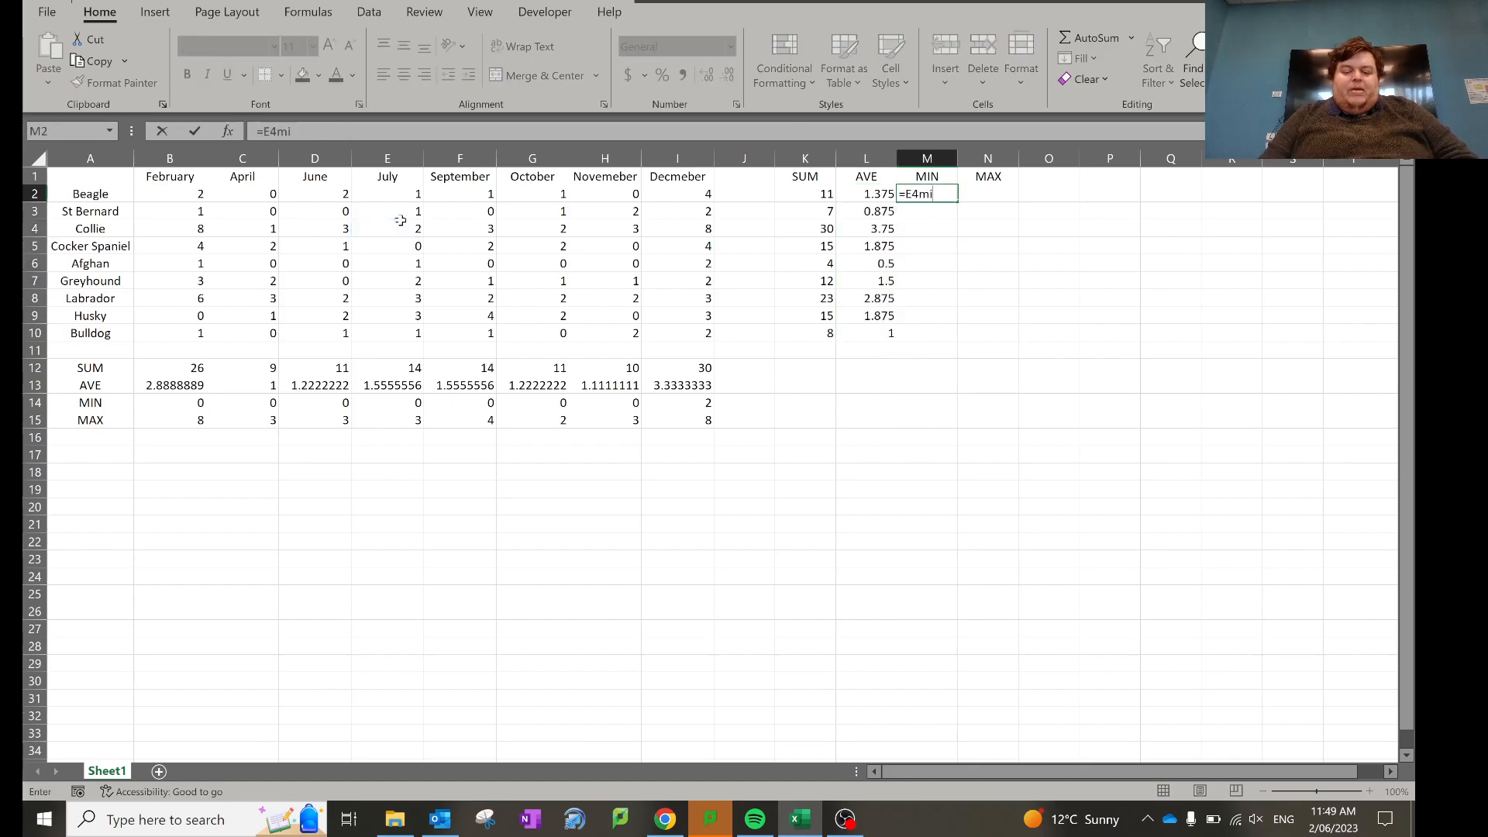
{"action": "type", "text": "n("}
{"action": "key", "text": "Left"}
{"action": "key", "text": "Left"}
{"action": "key", "text": "Left"}
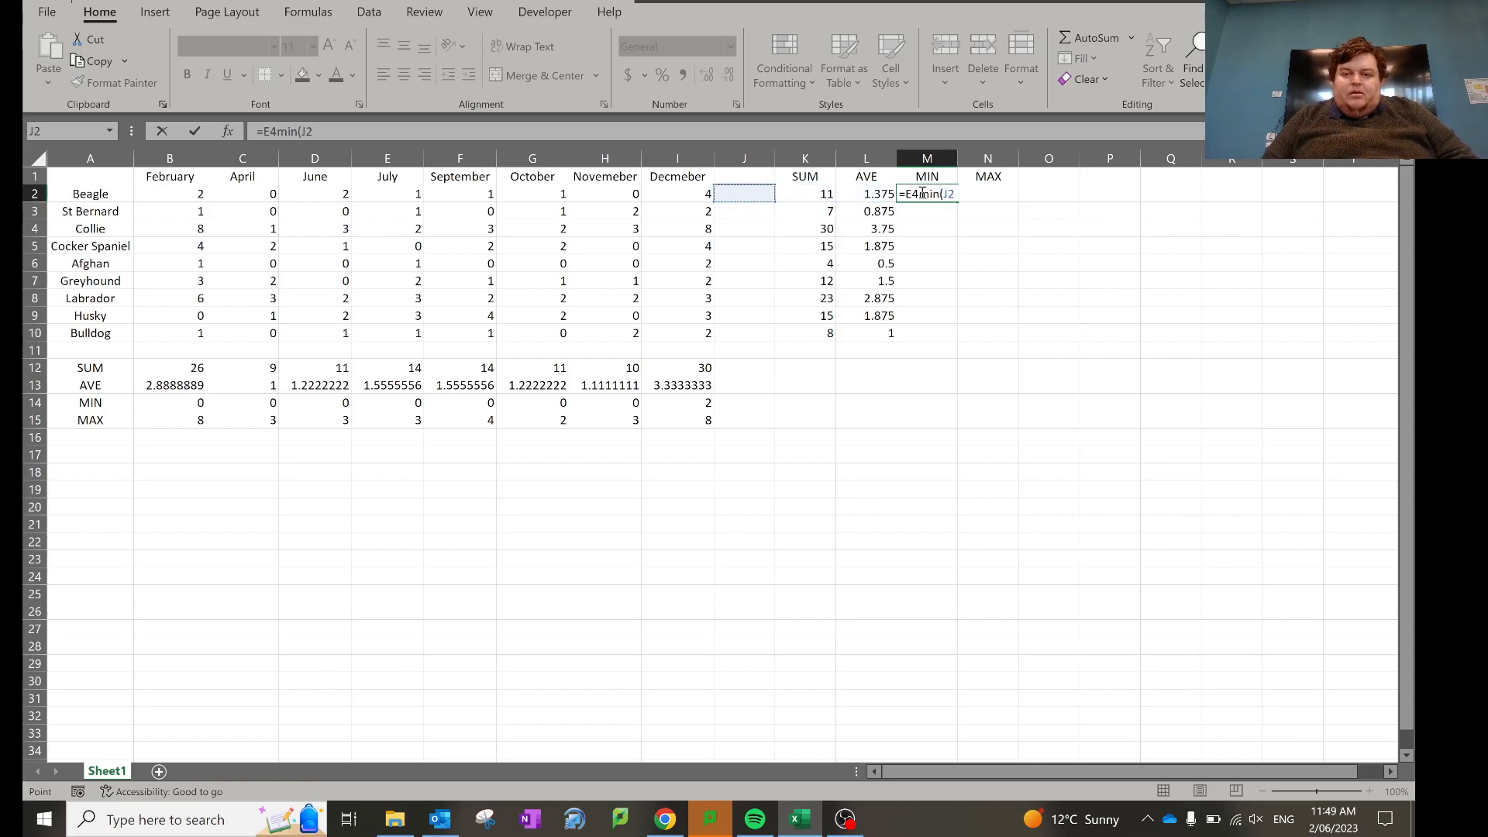
{"action": "key", "text": "BackSpace"}
{"action": "key", "text": "BackSpace"}
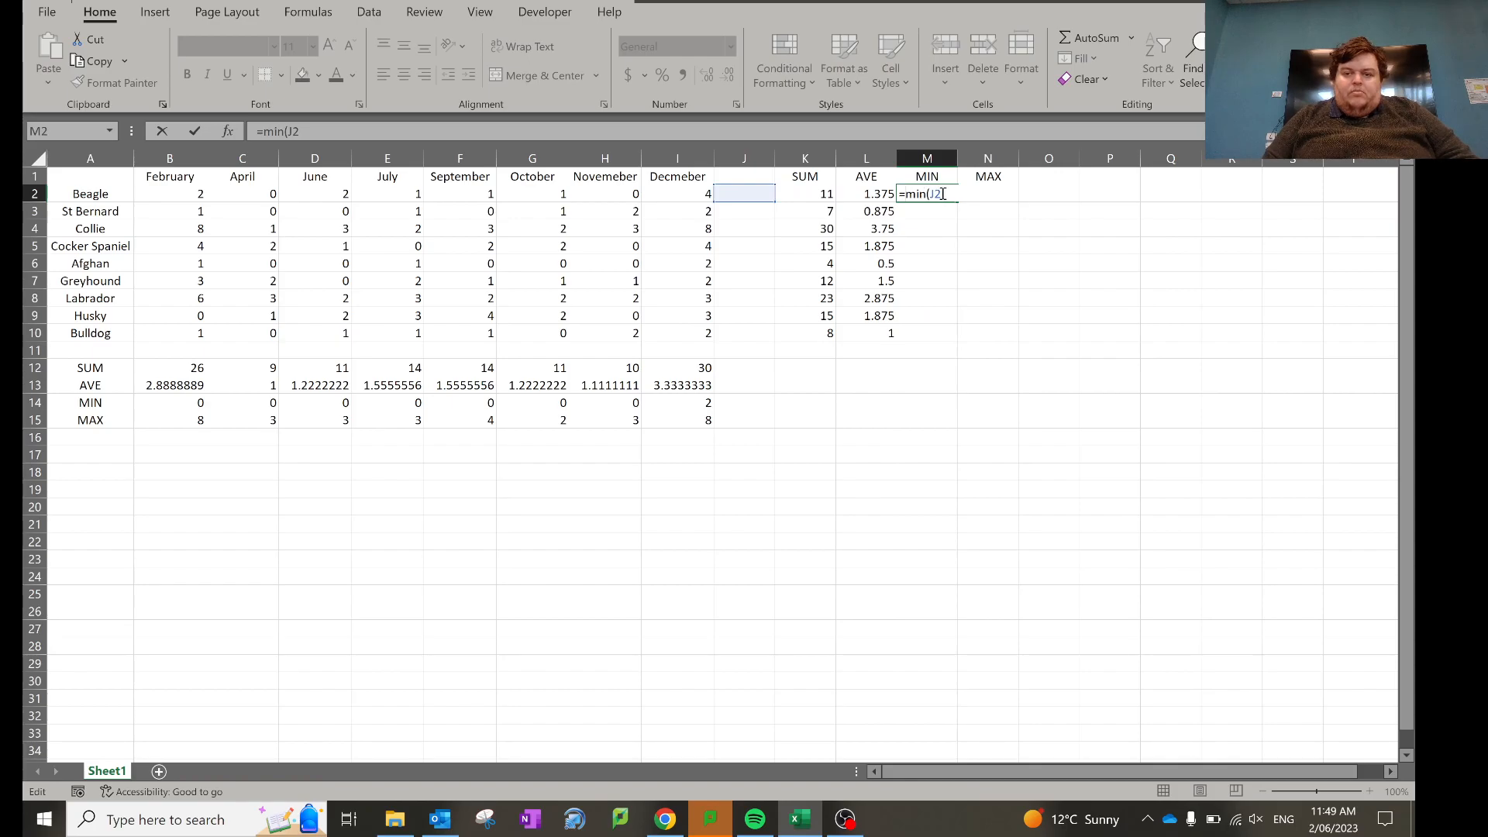
{"action": "left_click_drag", "start_coordinate": [201, 196], "coordinate": [705, 211]}
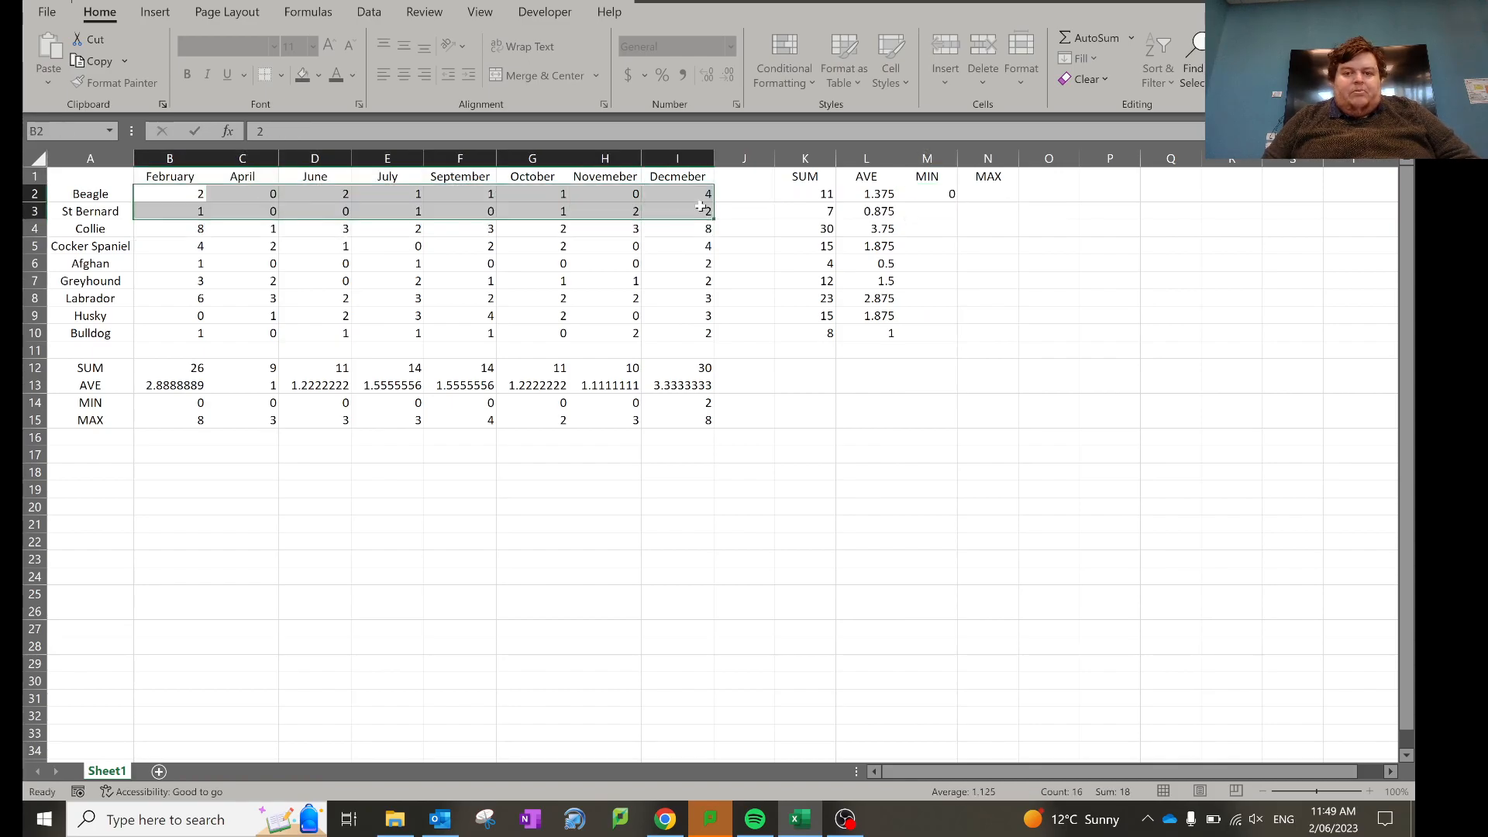
- Correct the range of the Beagle MIN formula in M2 to B2:I2
{"action": "double_click", "coordinate": [934, 192]}
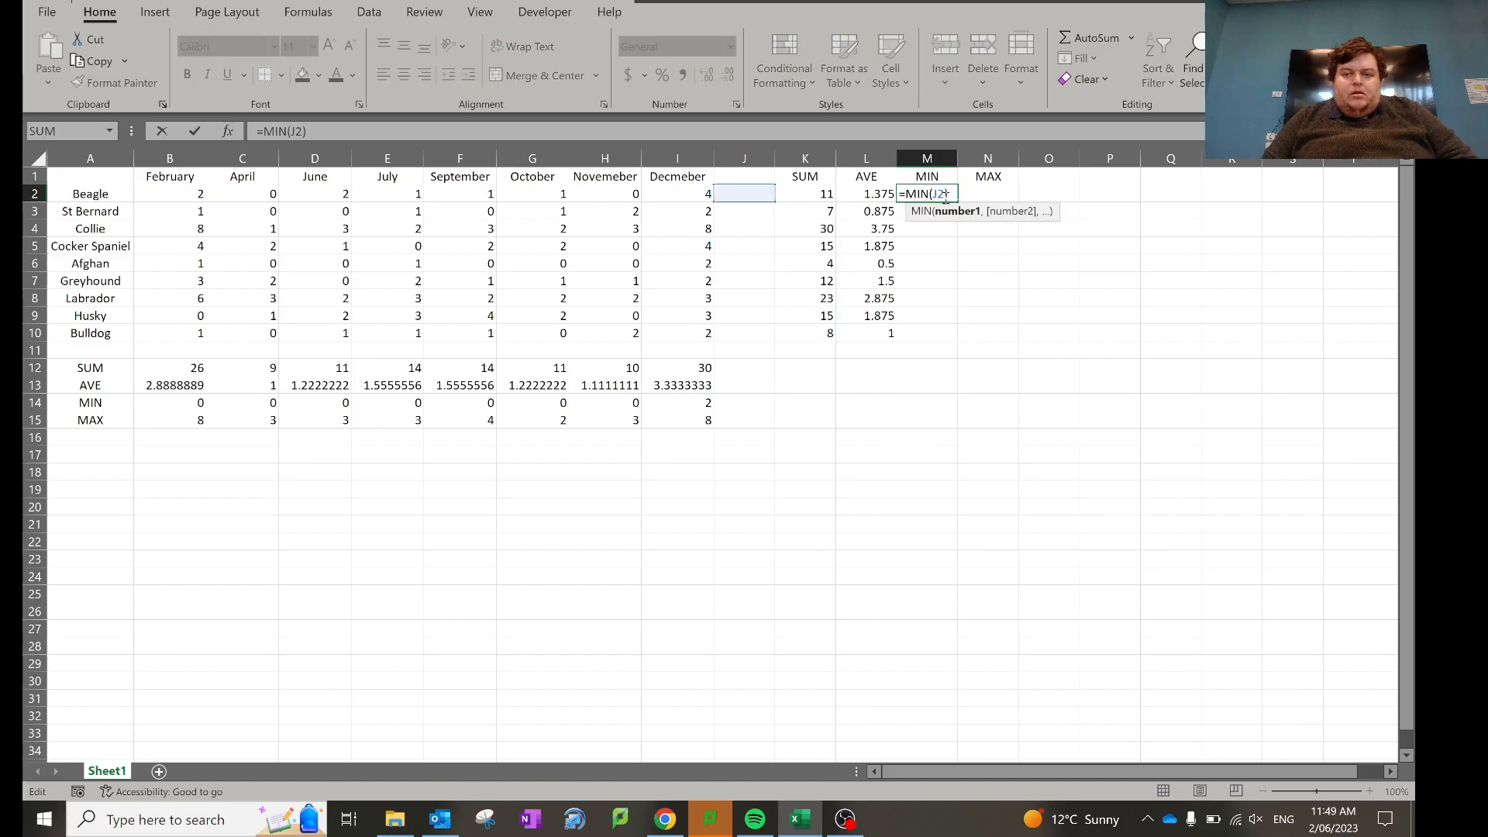
{"action": "key", "text": "BackSpace"}
{"action": "key", "text": "BackSpace"}
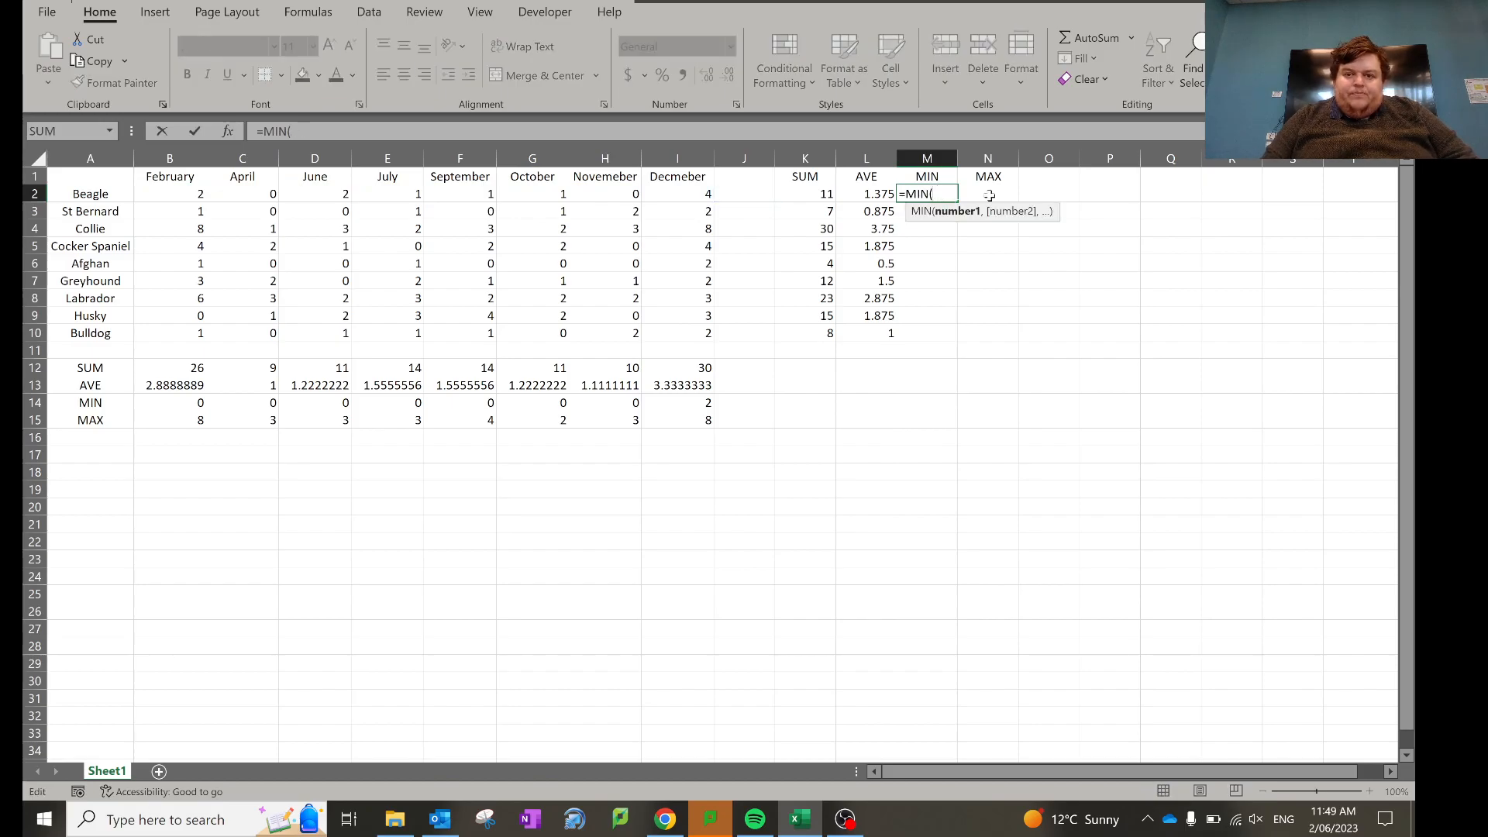
{"action": "left_click_drag", "start_coordinate": [203, 194], "coordinate": [671, 203]}
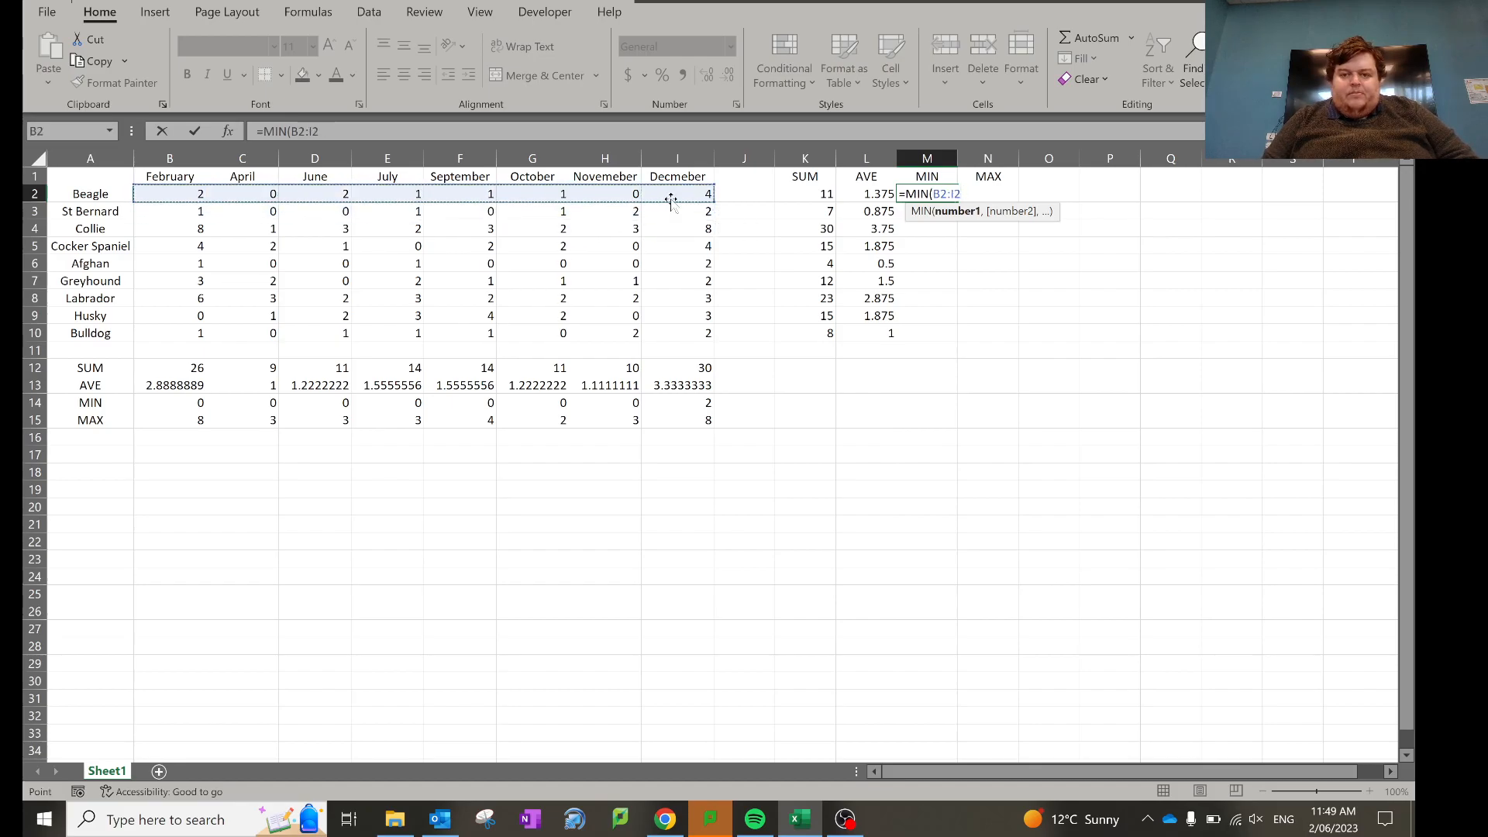
{"action": "key", "text": "Return"}
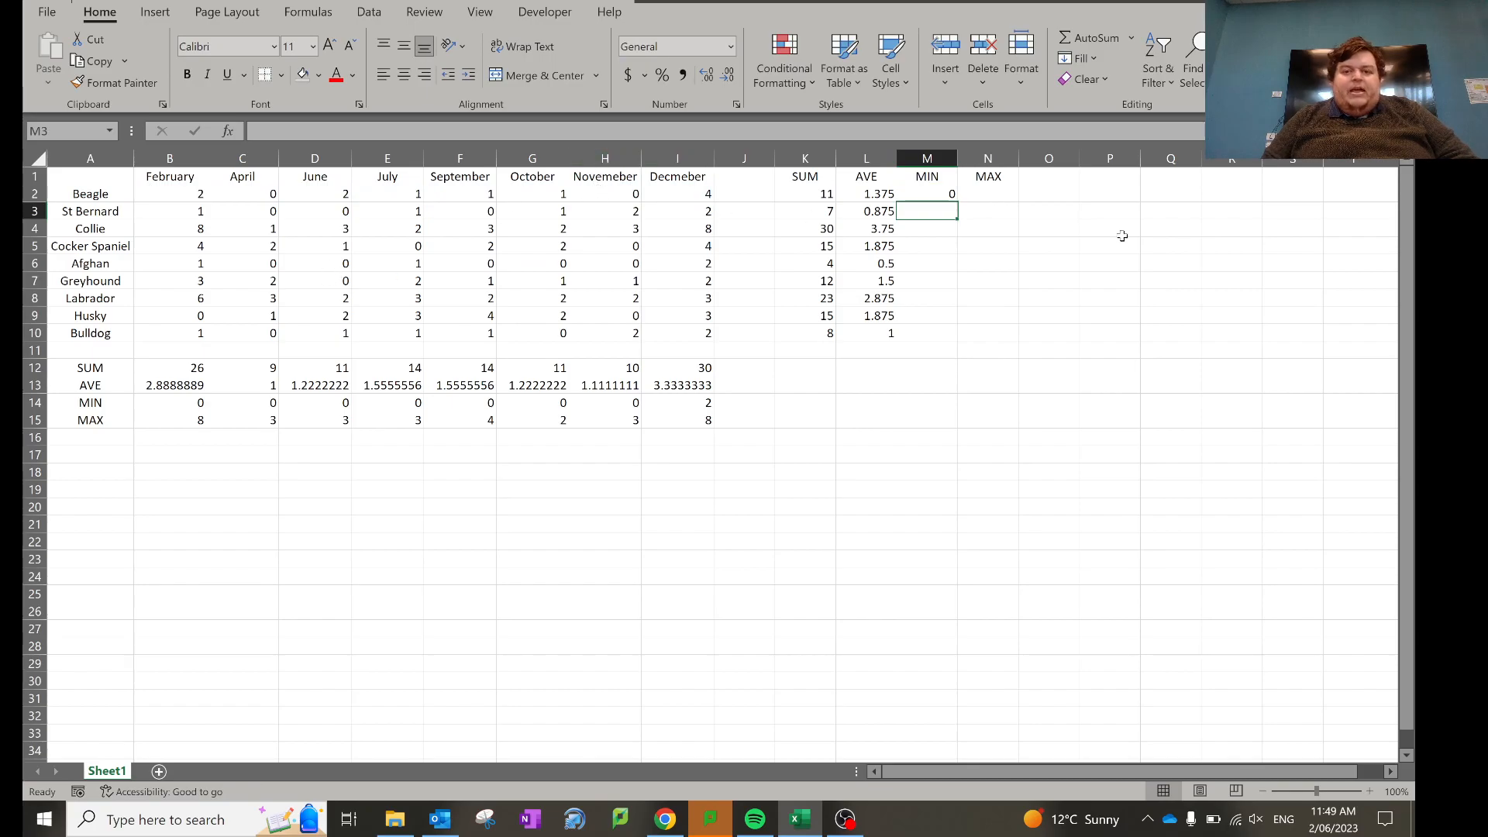
- Calculate the Beagle maximum across all months in N2 with the formula =max(B2:I2)
{"action": "left_click", "coordinate": [1008, 196]}
{"action": "type", "text": "=m"}
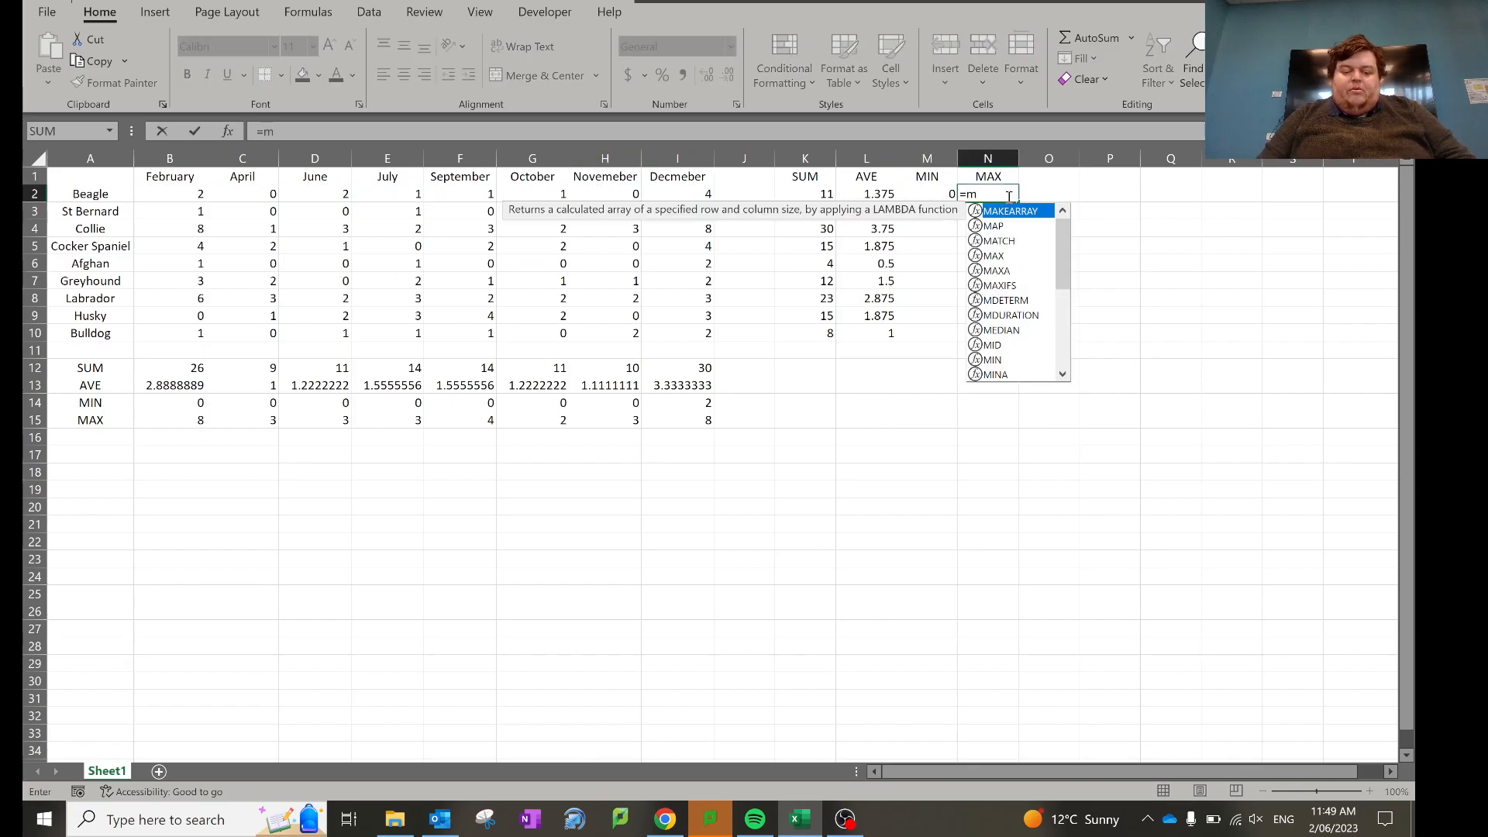
{"action": "type", "text": "ax("}
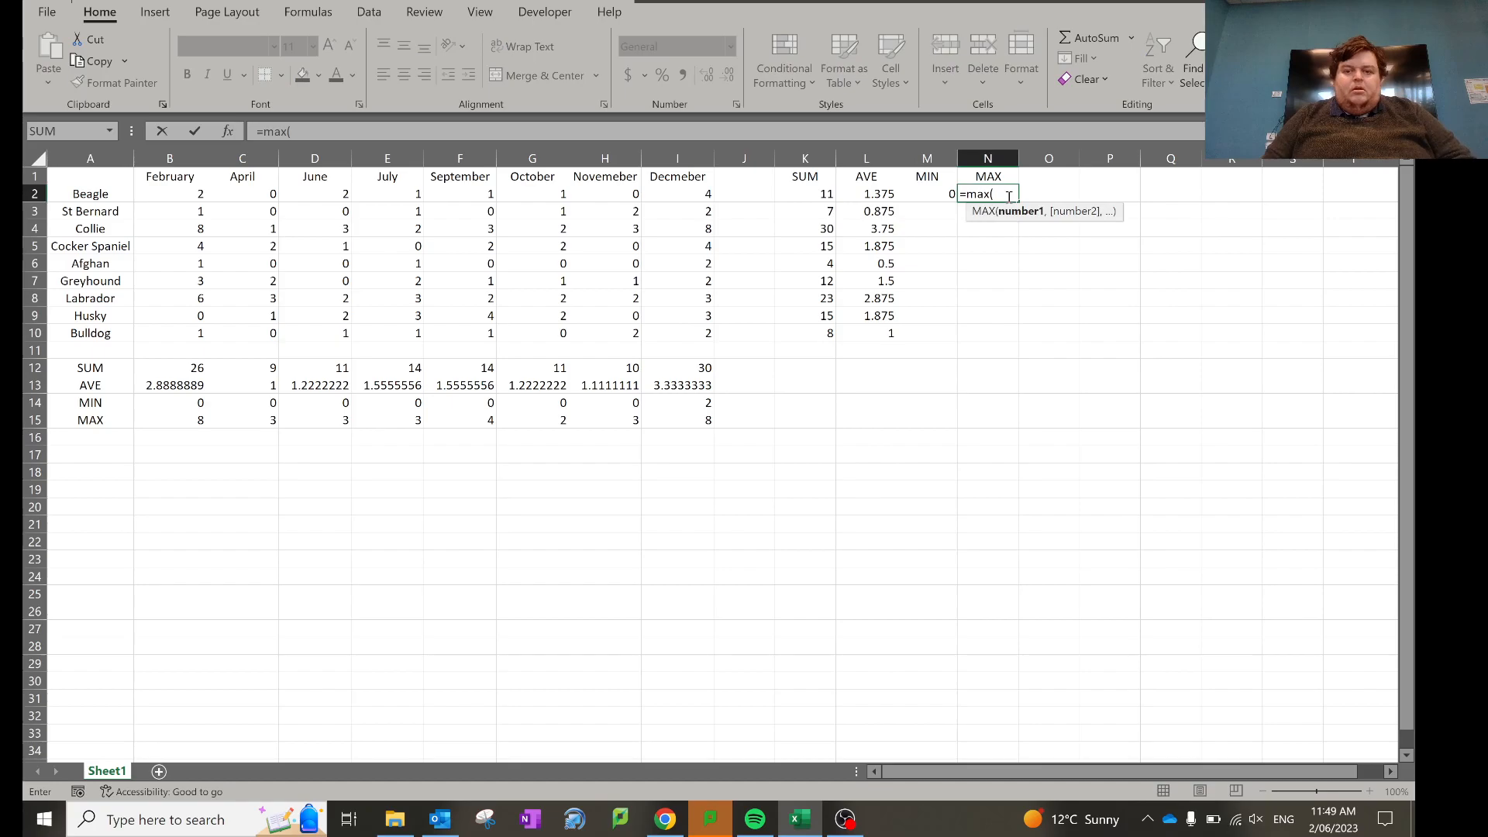
{"action": "left_click_drag", "start_coordinate": [190, 194], "coordinate": [660, 197]}
{"action": "key", "text": "Return"}
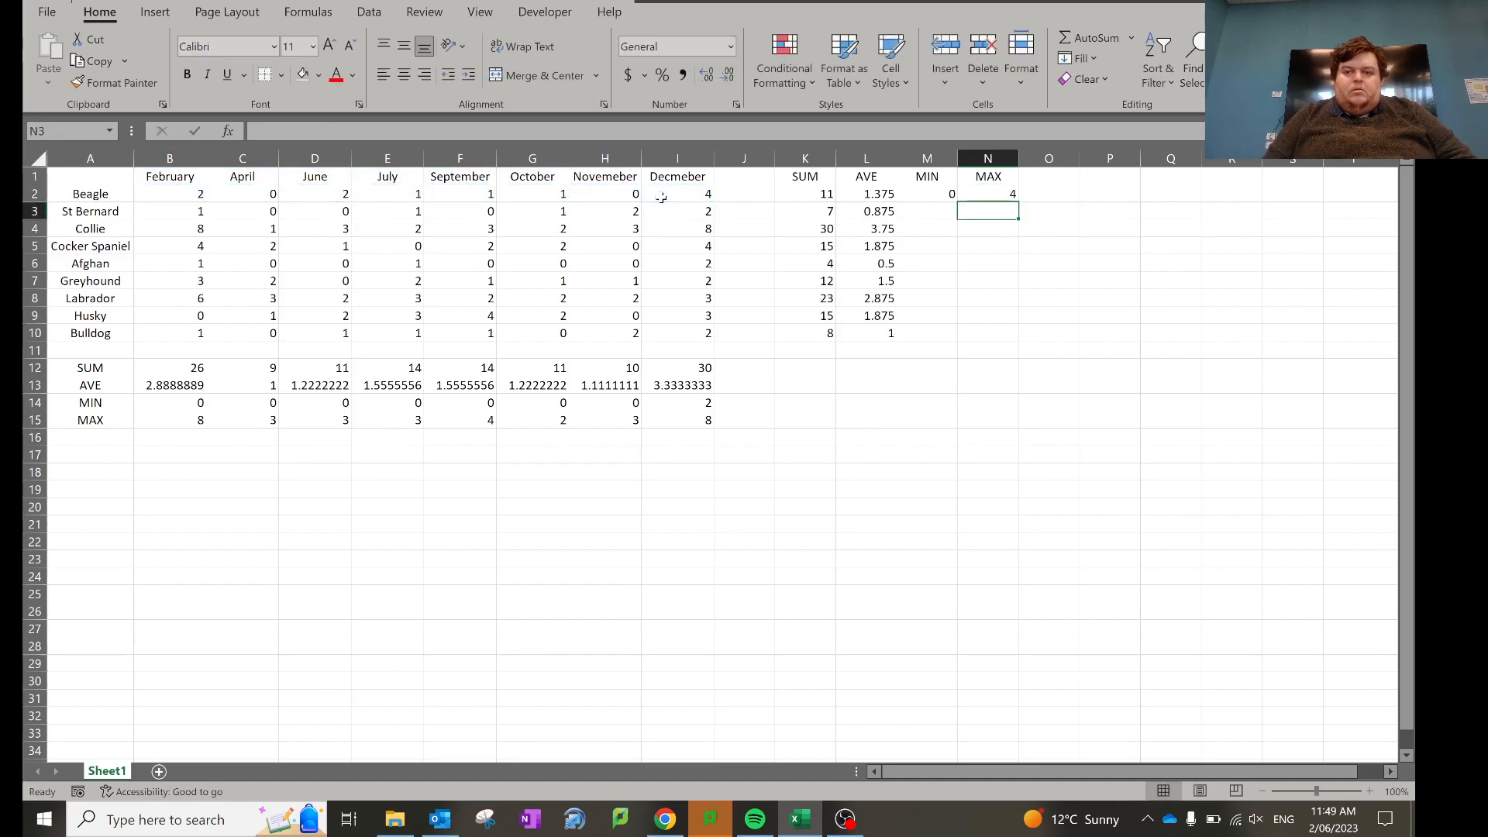
- Fill the MIN formula in M2 and the MAX formula in N2 down to row 10 for the remaining breeds
{"action": "left_click", "coordinate": [940, 196]}
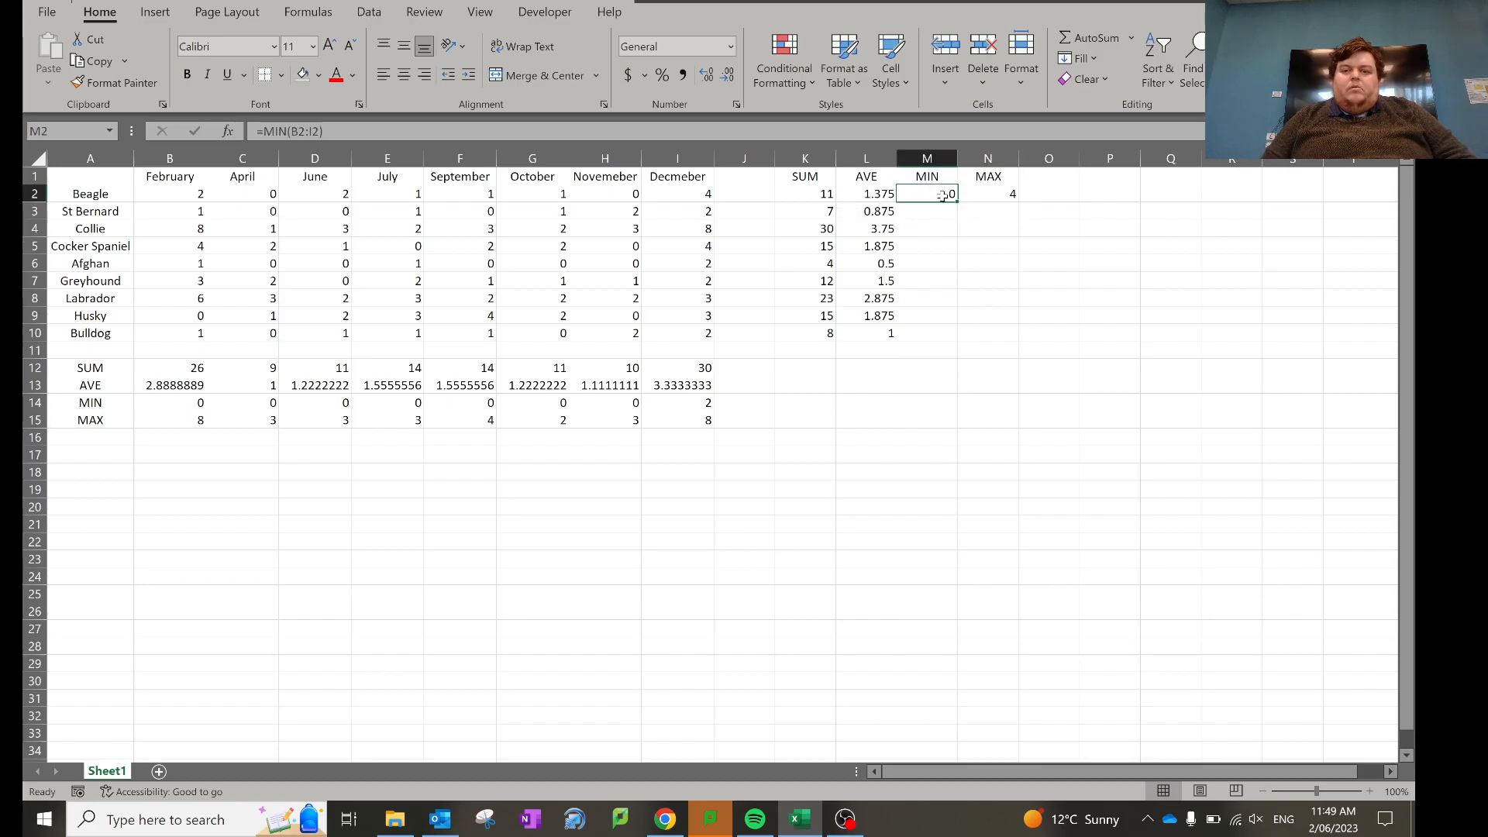
{"action": "left_click_drag", "start_coordinate": [962, 200], "coordinate": [949, 338]}
{"action": "left_click", "coordinate": [1023, 196]}
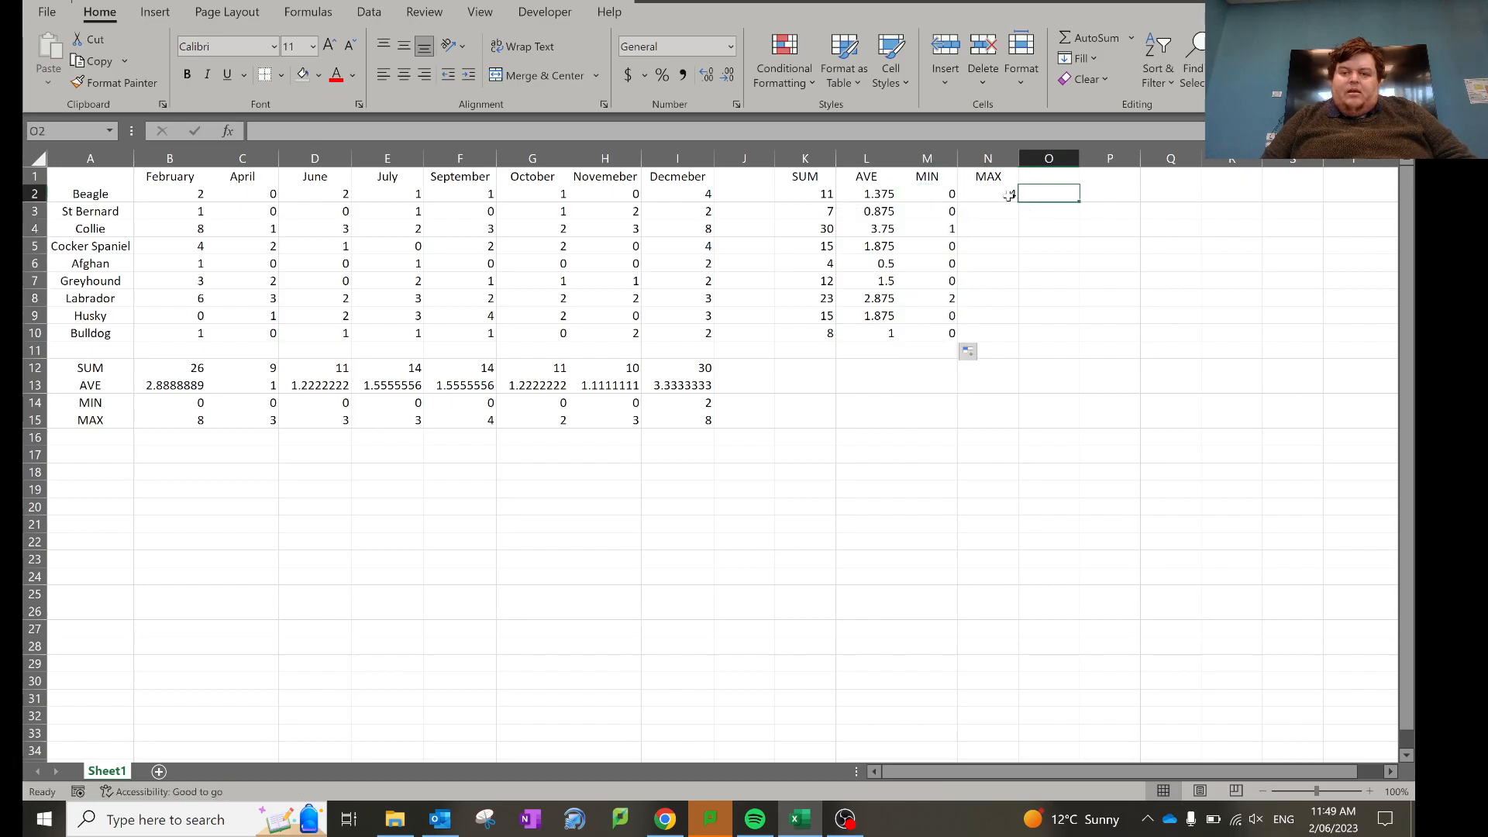
{"action": "left_click", "coordinate": [1008, 195]}
{"action": "left_click_drag", "start_coordinate": [1018, 201], "coordinate": [1005, 344]}
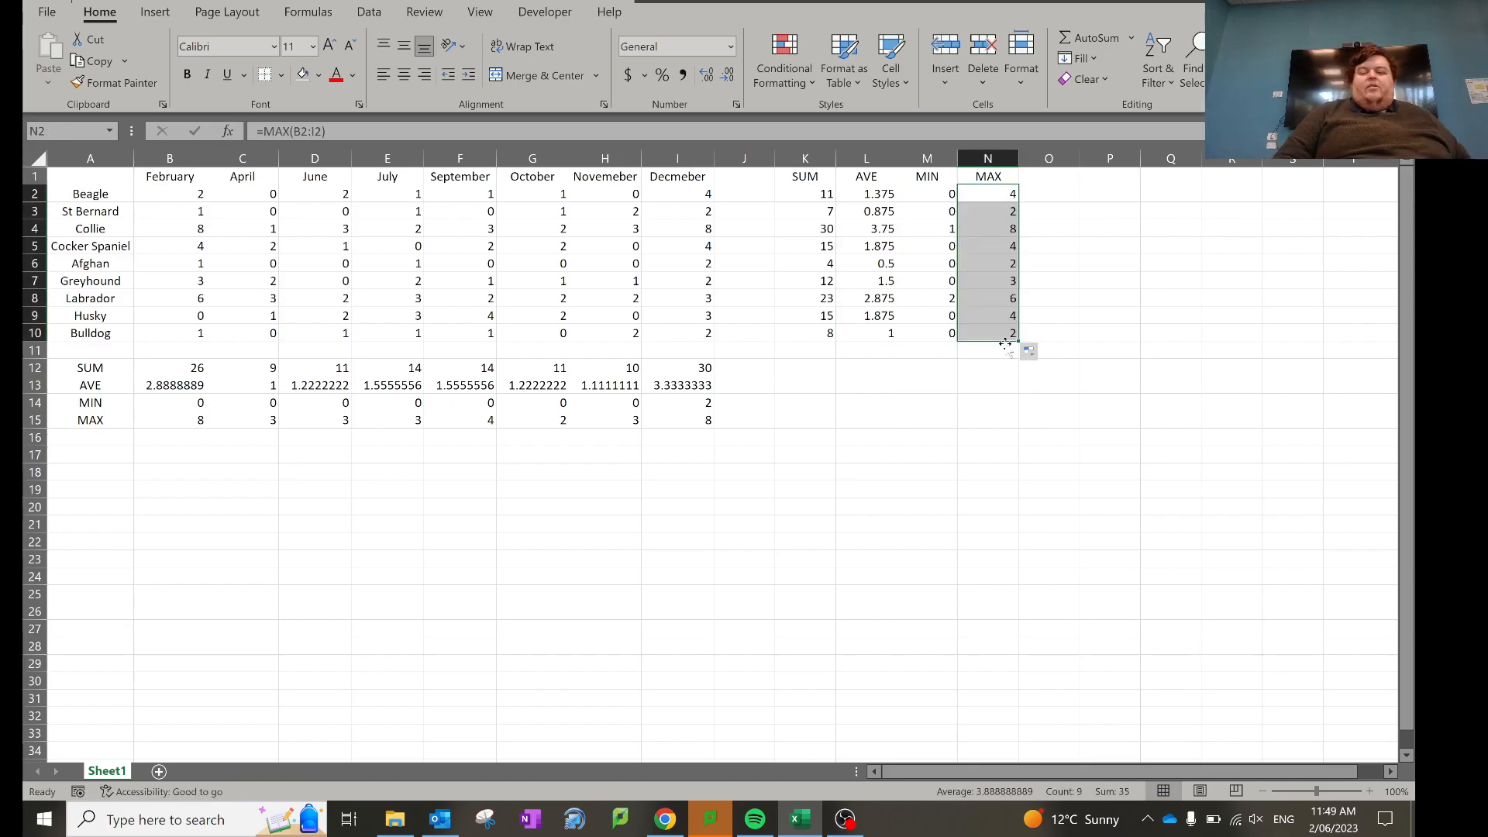
{"action": "left_click", "coordinate": [103, 349]}
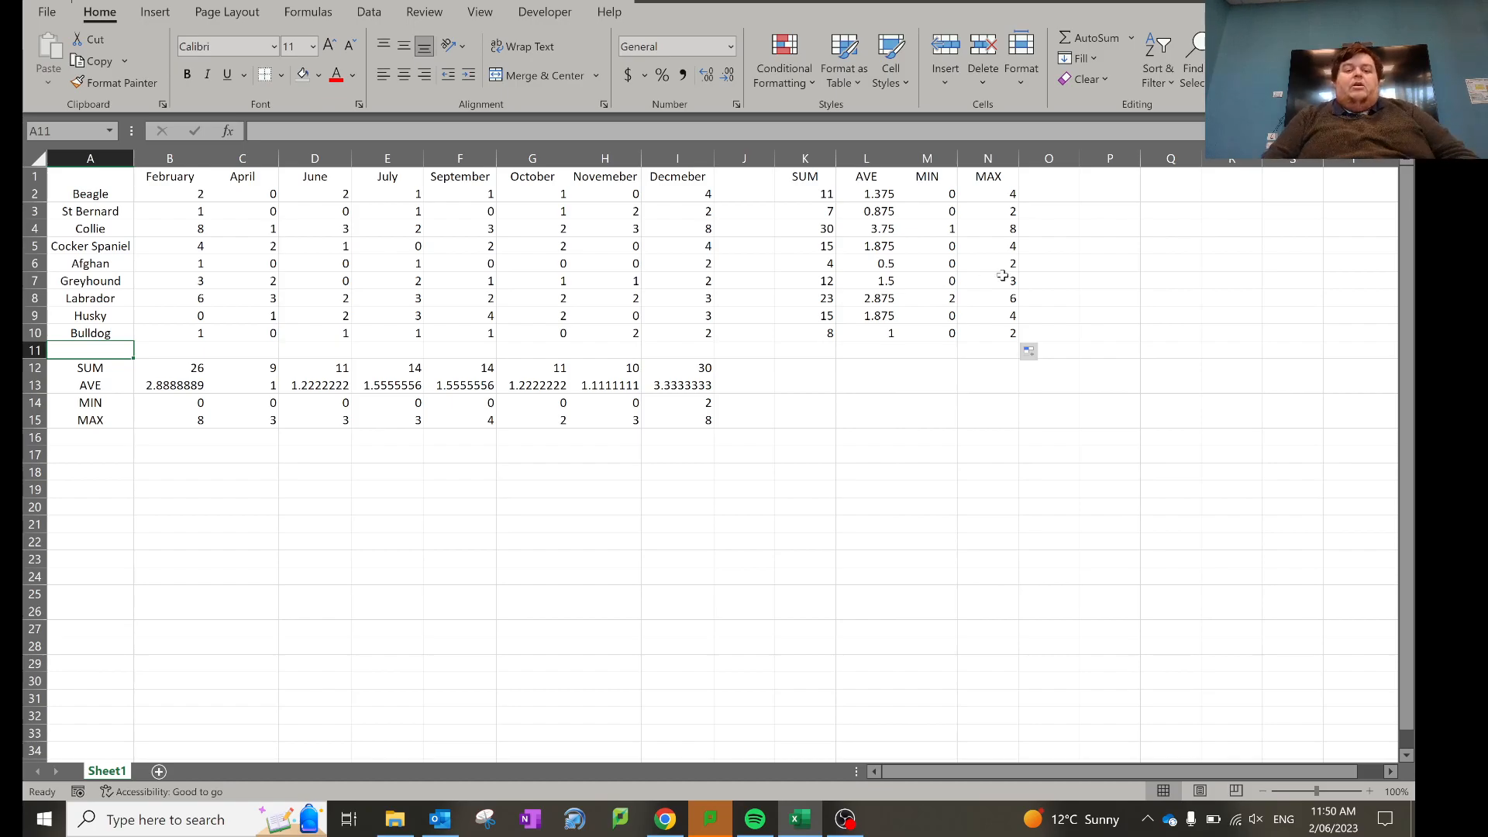
{"action": "left_click", "coordinate": [662, 404]}
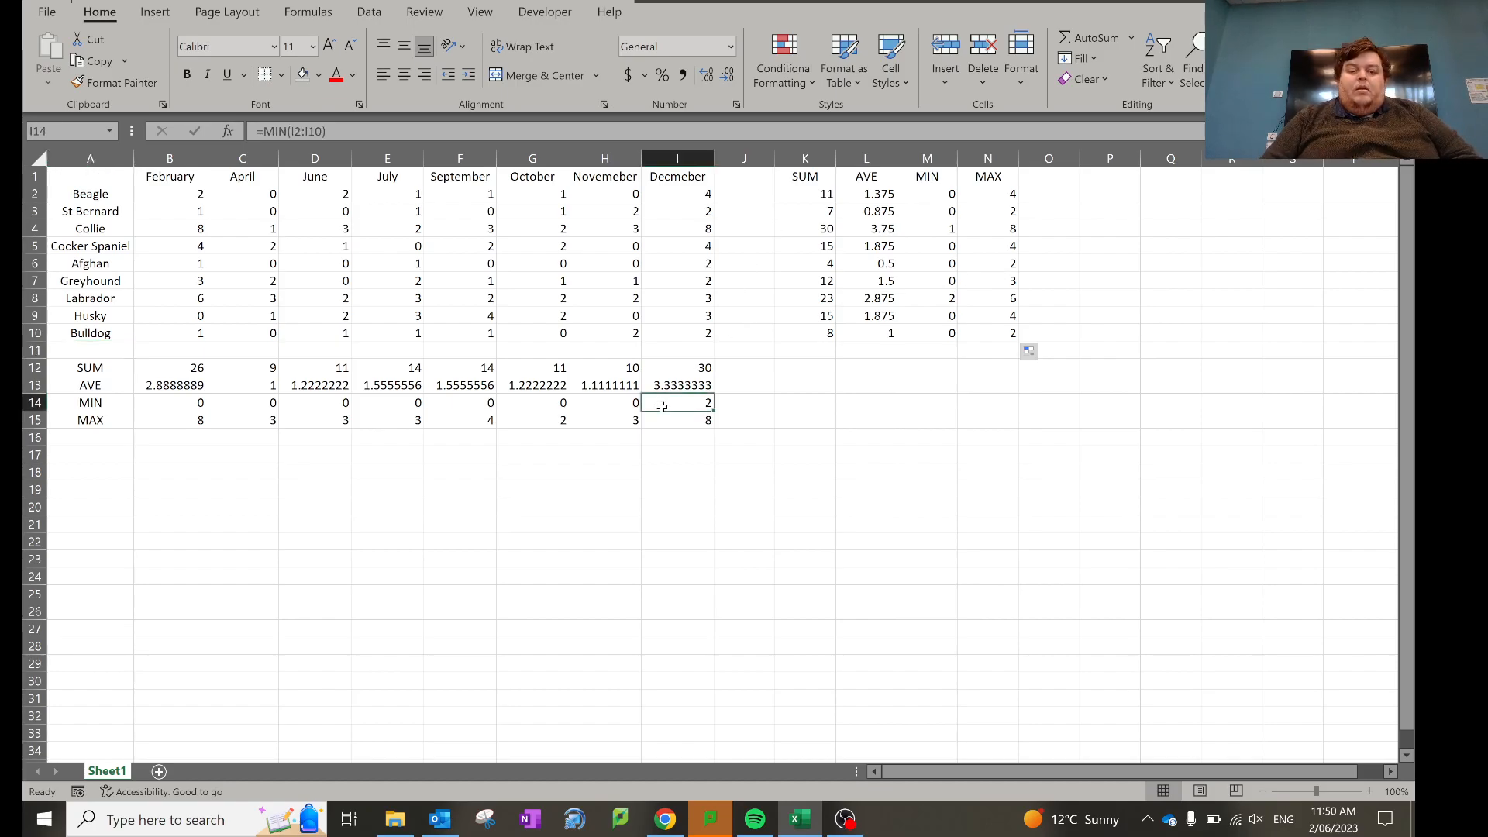
- Apply a light blue fill to the breed name cells A1:A10 and the month headings B1:I1
{"action": "left_click_drag", "start_coordinate": [101, 174], "coordinate": [100, 339]}
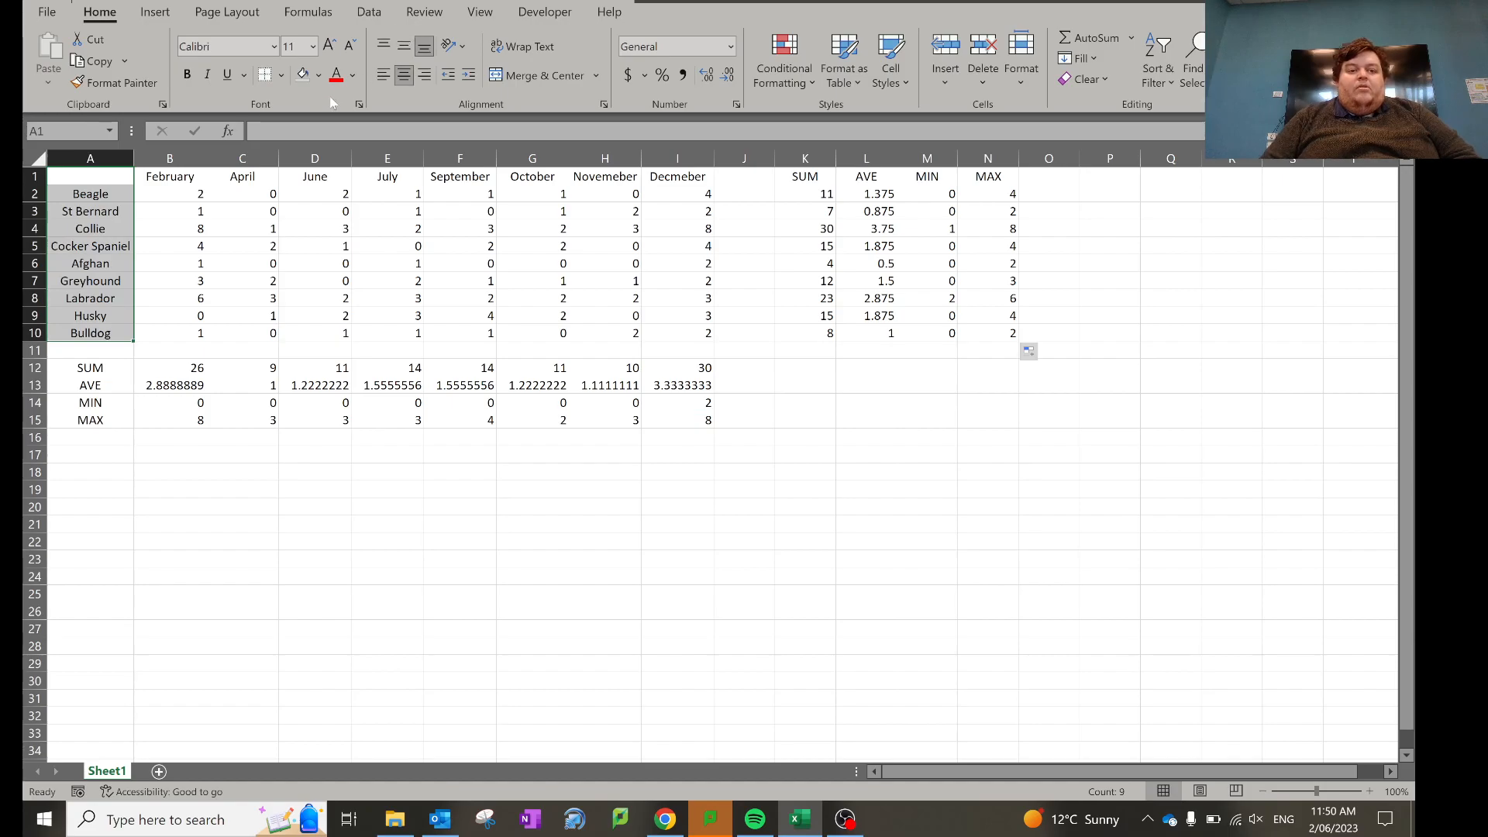
{"action": "left_click", "coordinate": [318, 75]}
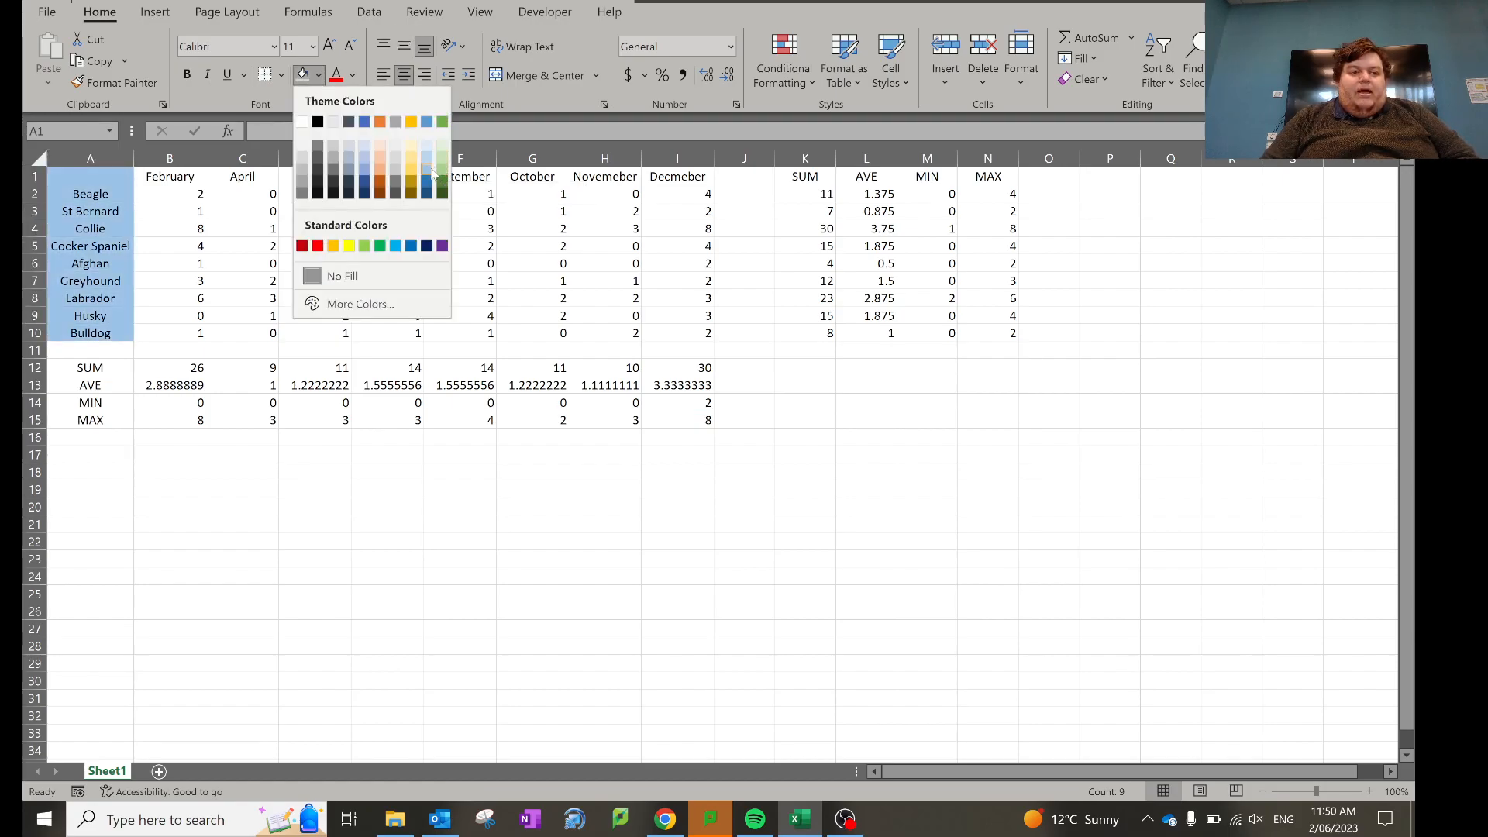
{"action": "left_click", "coordinate": [428, 170]}
{"action": "left_click_drag", "start_coordinate": [188, 176], "coordinate": [697, 177]}
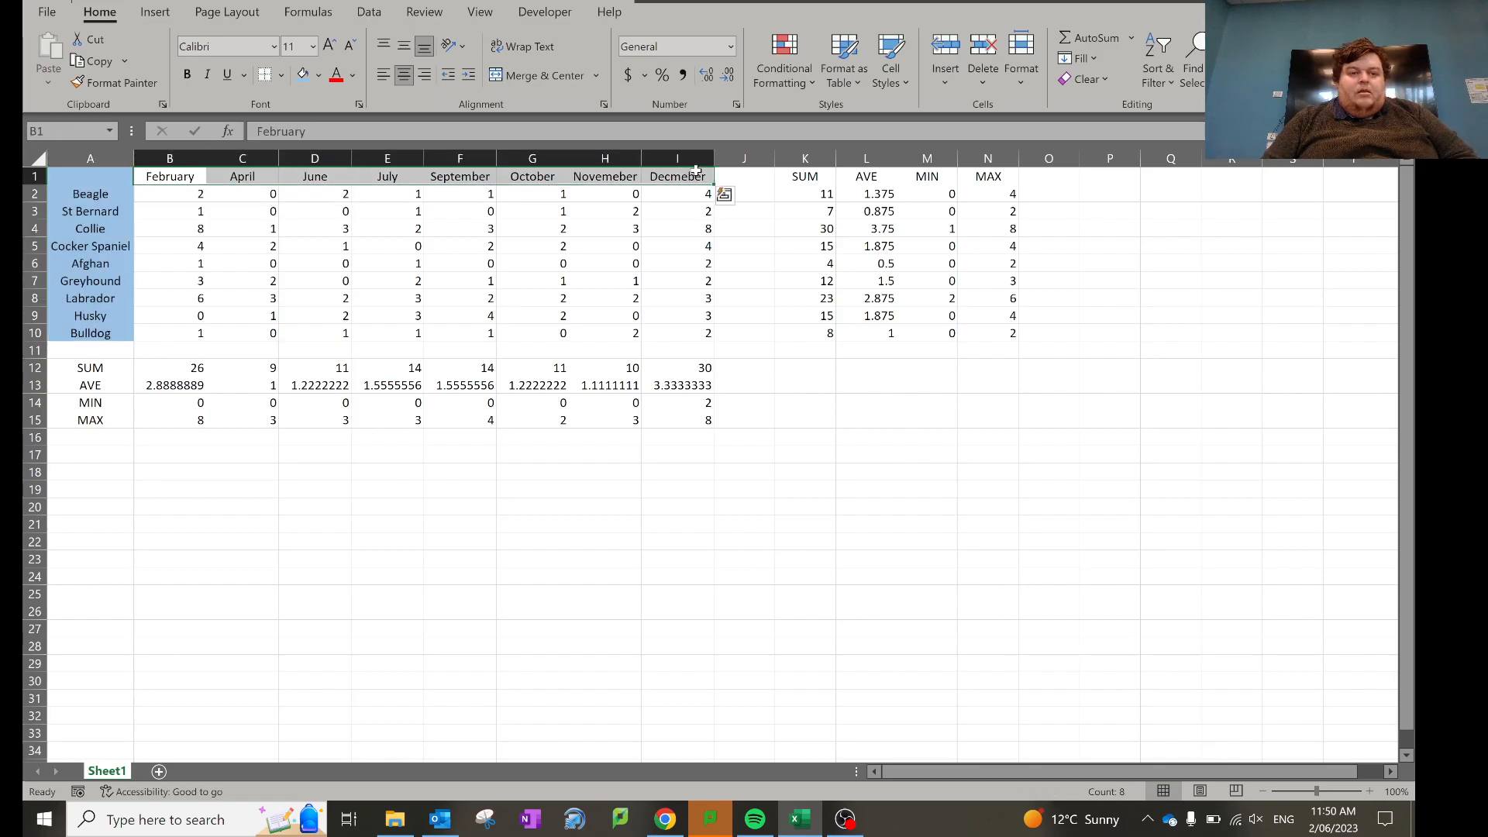
{"action": "left_click", "coordinate": [303, 74]}
- Apply the same light blue fill to the calculation labels in K1:N1 and A12:A15
{"action": "left_click_drag", "start_coordinate": [821, 180], "coordinate": [992, 177]}
{"action": "left_click", "coordinate": [303, 73]}
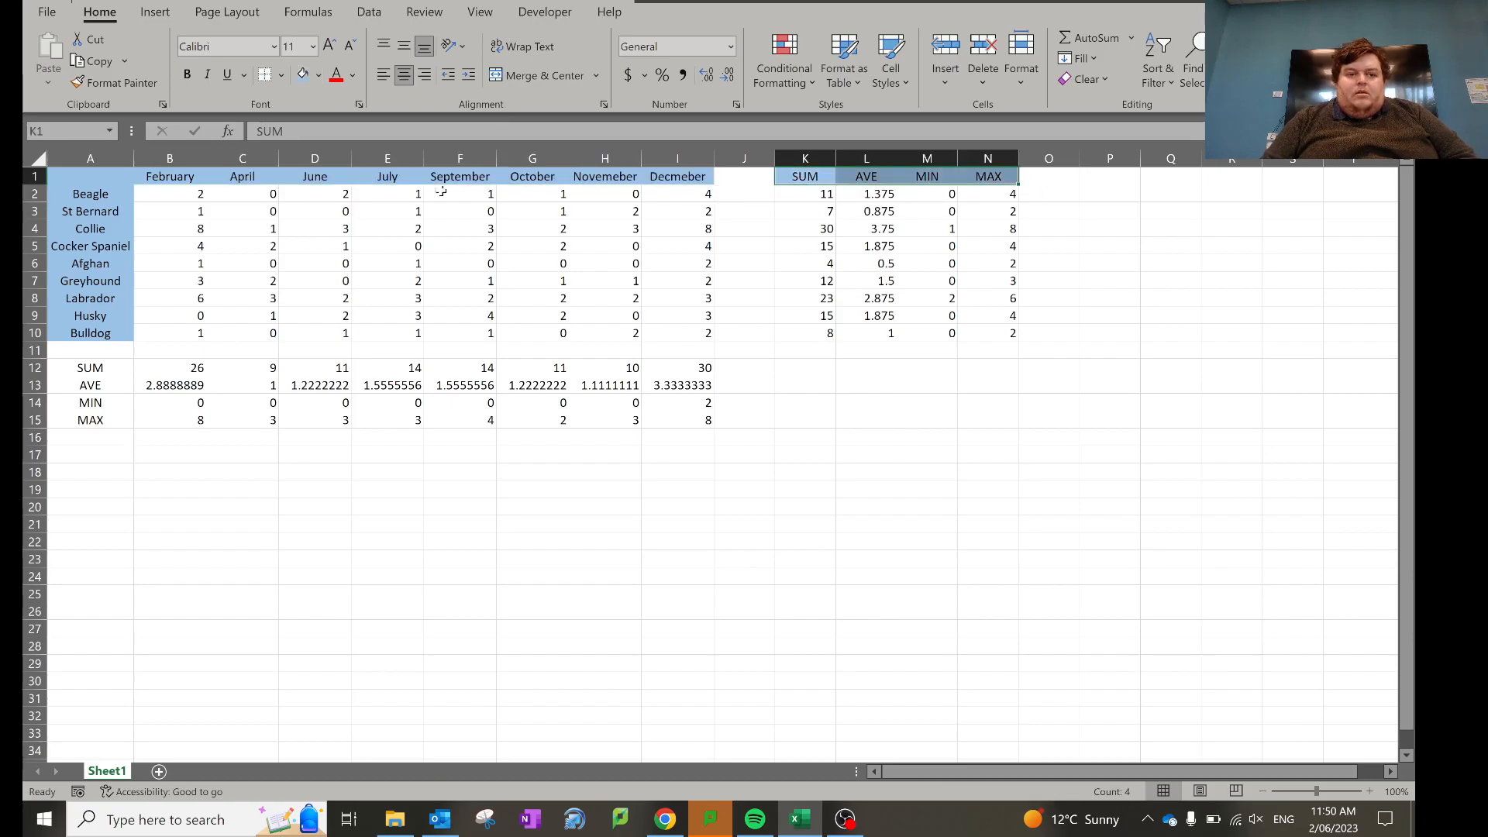
{"action": "left_click_drag", "start_coordinate": [87, 372], "coordinate": [89, 419]}
{"action": "left_click", "coordinate": [303, 74]}
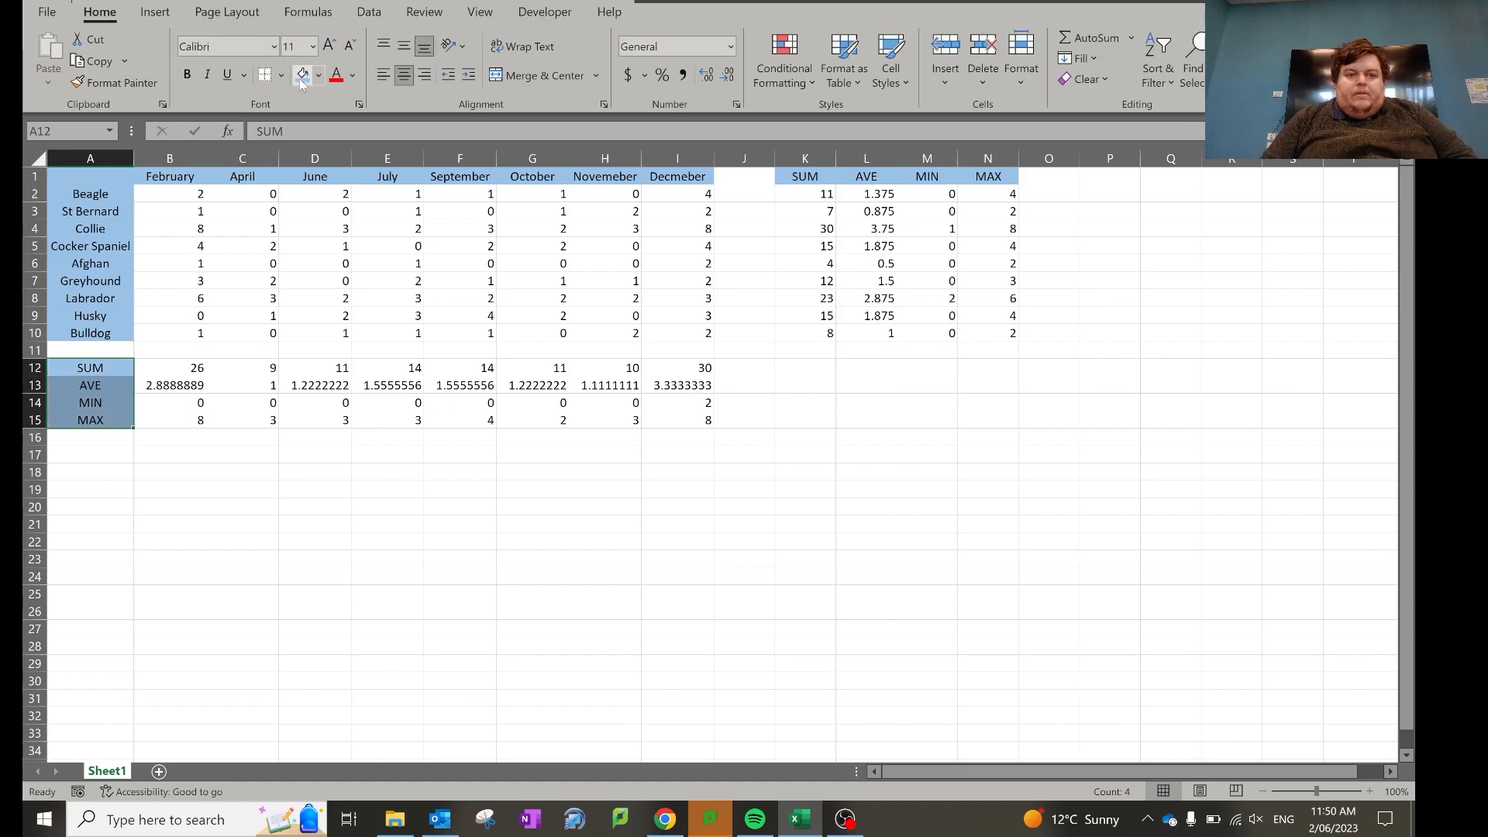
- Give the breed counts in B2:I10 a paler blue fill than the headings
{"action": "left_click_drag", "start_coordinate": [189, 193], "coordinate": [673, 333]}
{"action": "left_click", "coordinate": [319, 75]}
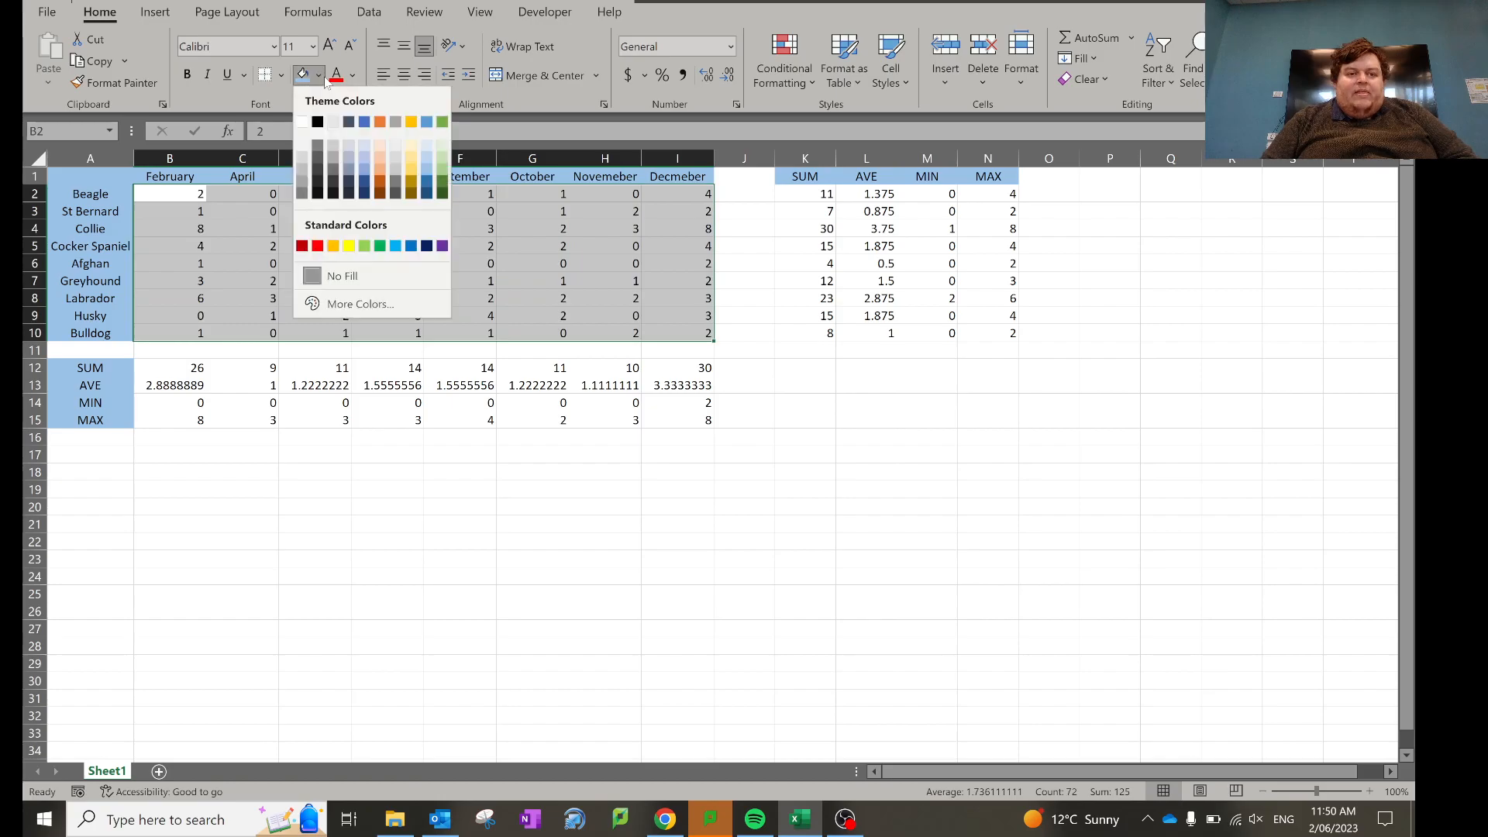
{"action": "left_click", "coordinate": [366, 150]}
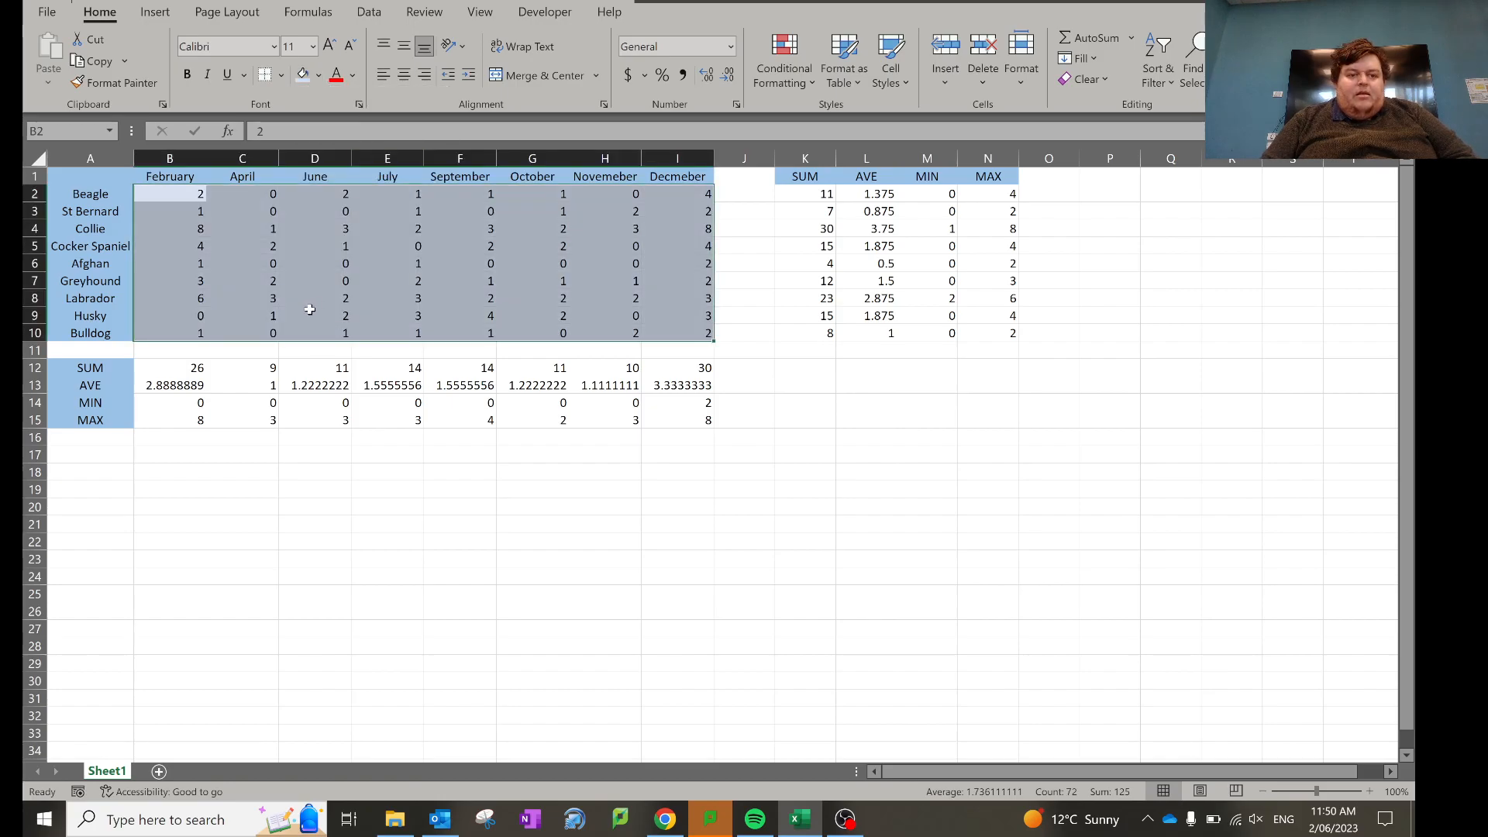
{"action": "scroll", "coordinate": [250, 358], "scroll_direction": "right", "scroll_amount": 3}
{"action": "scroll", "coordinate": [235, 361], "scroll_direction": "left", "scroll_amount": 3}
- Apply the same pale blue fill to the calculation results in B12:I15 and K2:N10
{"action": "left_click_drag", "start_coordinate": [194, 383], "coordinate": [425, 448]}
{"action": "left_click_drag", "start_coordinate": [197, 370], "coordinate": [712, 424]}
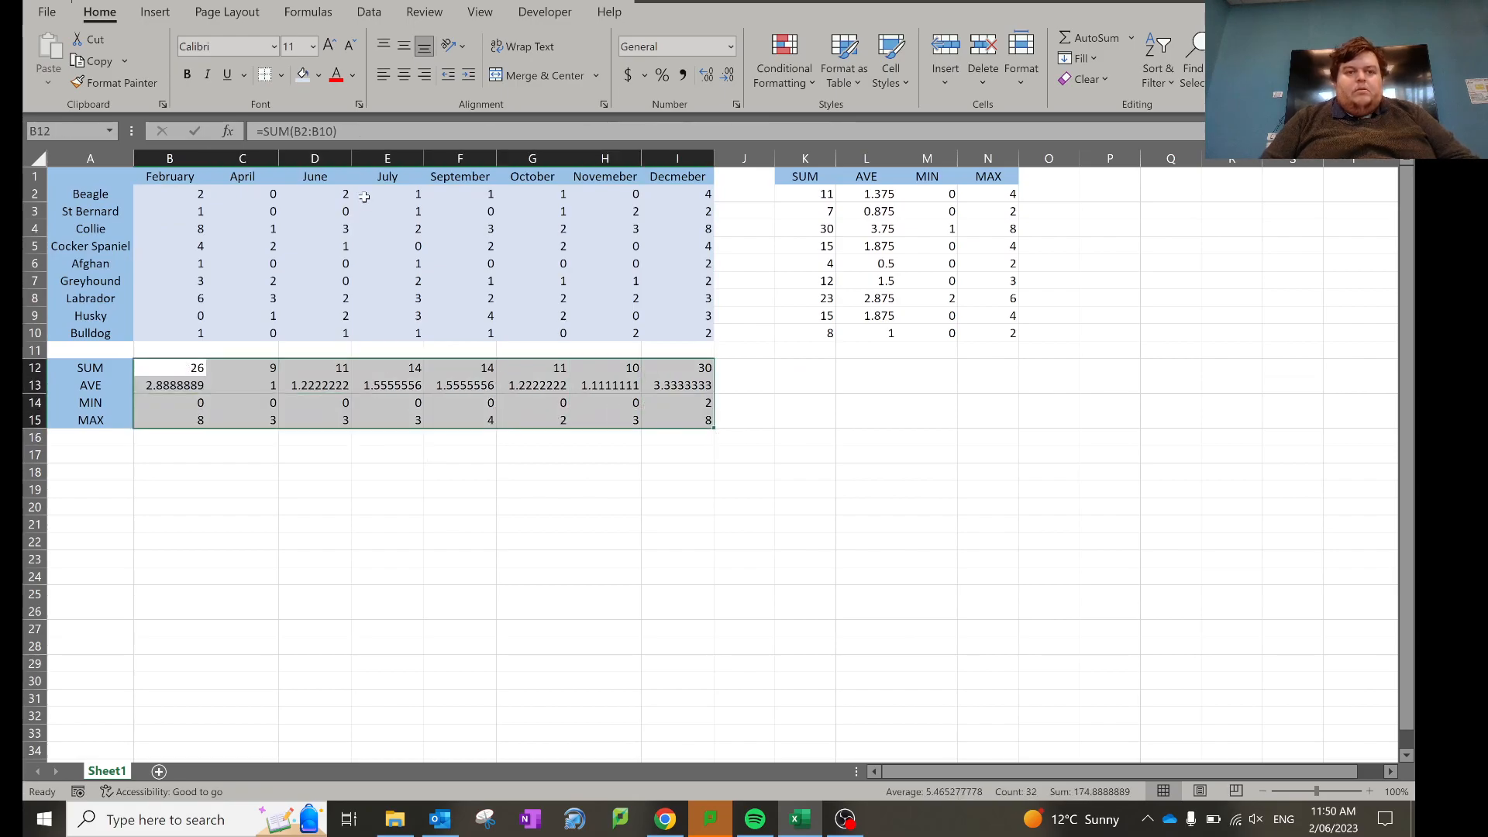
{"action": "left_click", "coordinate": [301, 74]}
{"action": "left_click_drag", "start_coordinate": [825, 193], "coordinate": [994, 332]}
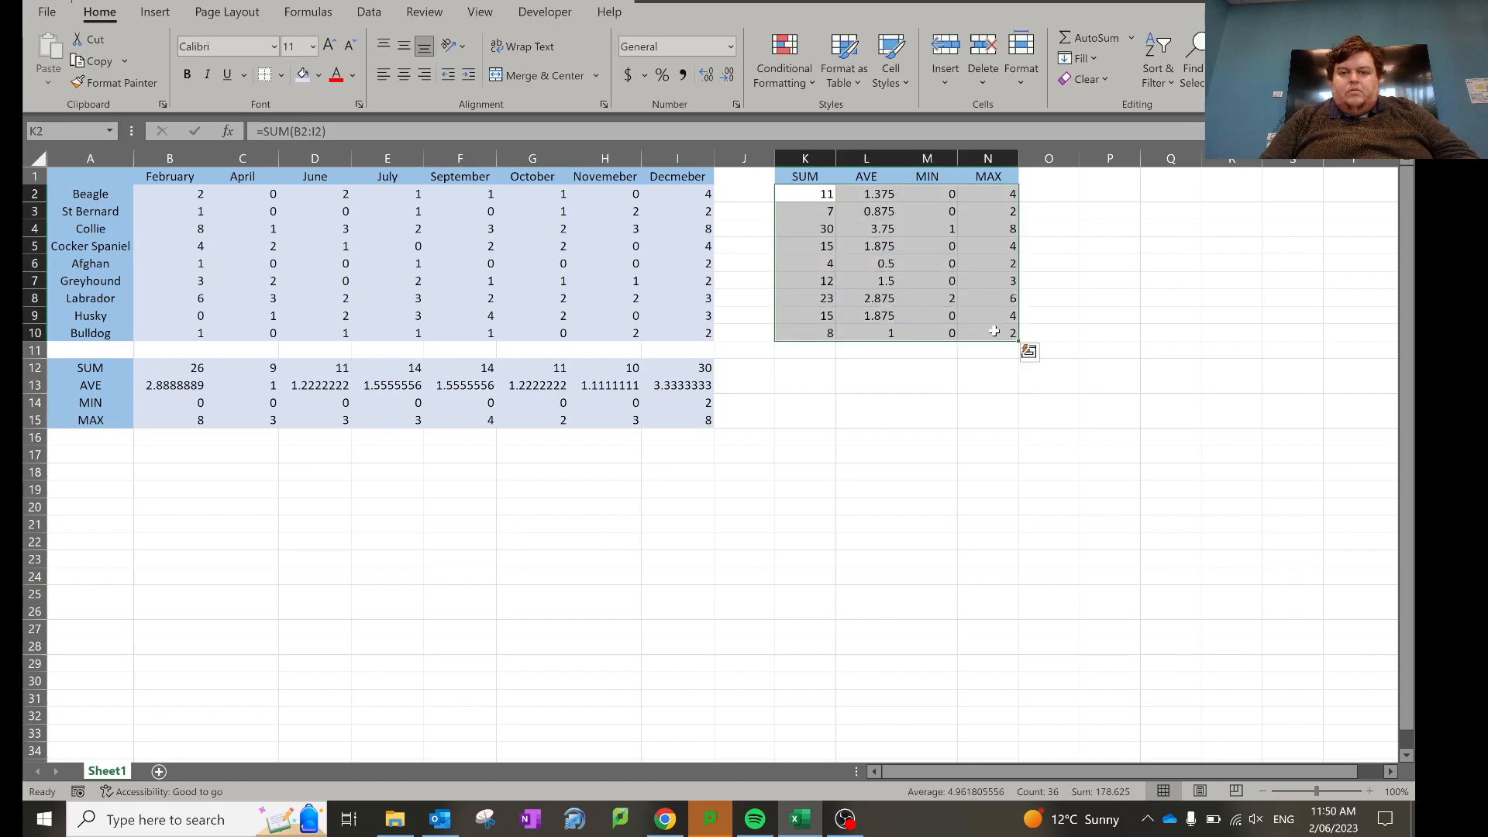
{"action": "left_click", "coordinate": [302, 74]}
- Set the font of cells A1:N15 to Book Antiqua at size 12
{"action": "left_click_drag", "start_coordinate": [994, 413], "coordinate": [88, 176]}
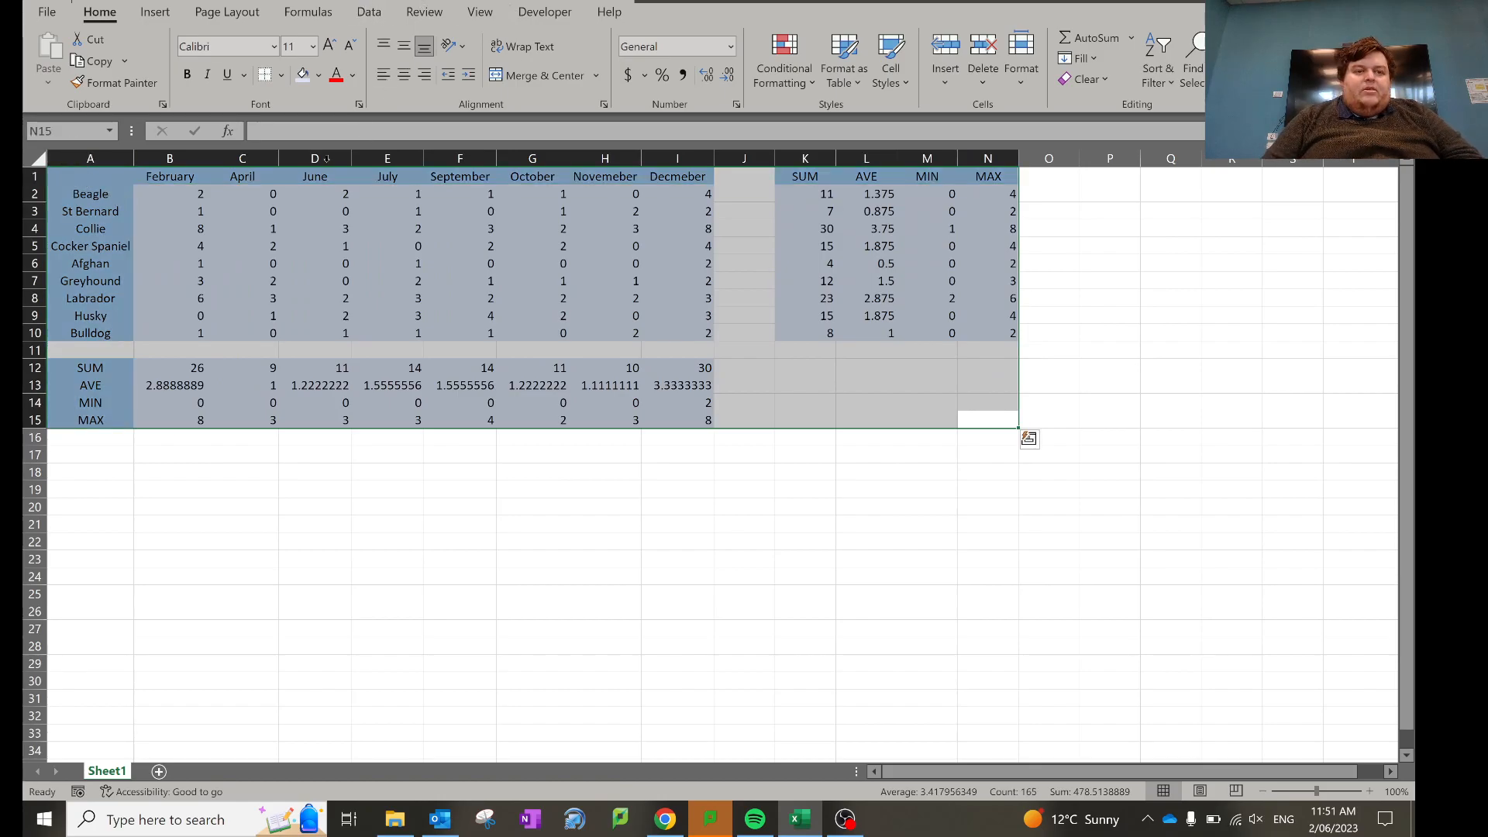
{"action": "left_click", "coordinate": [274, 46]}
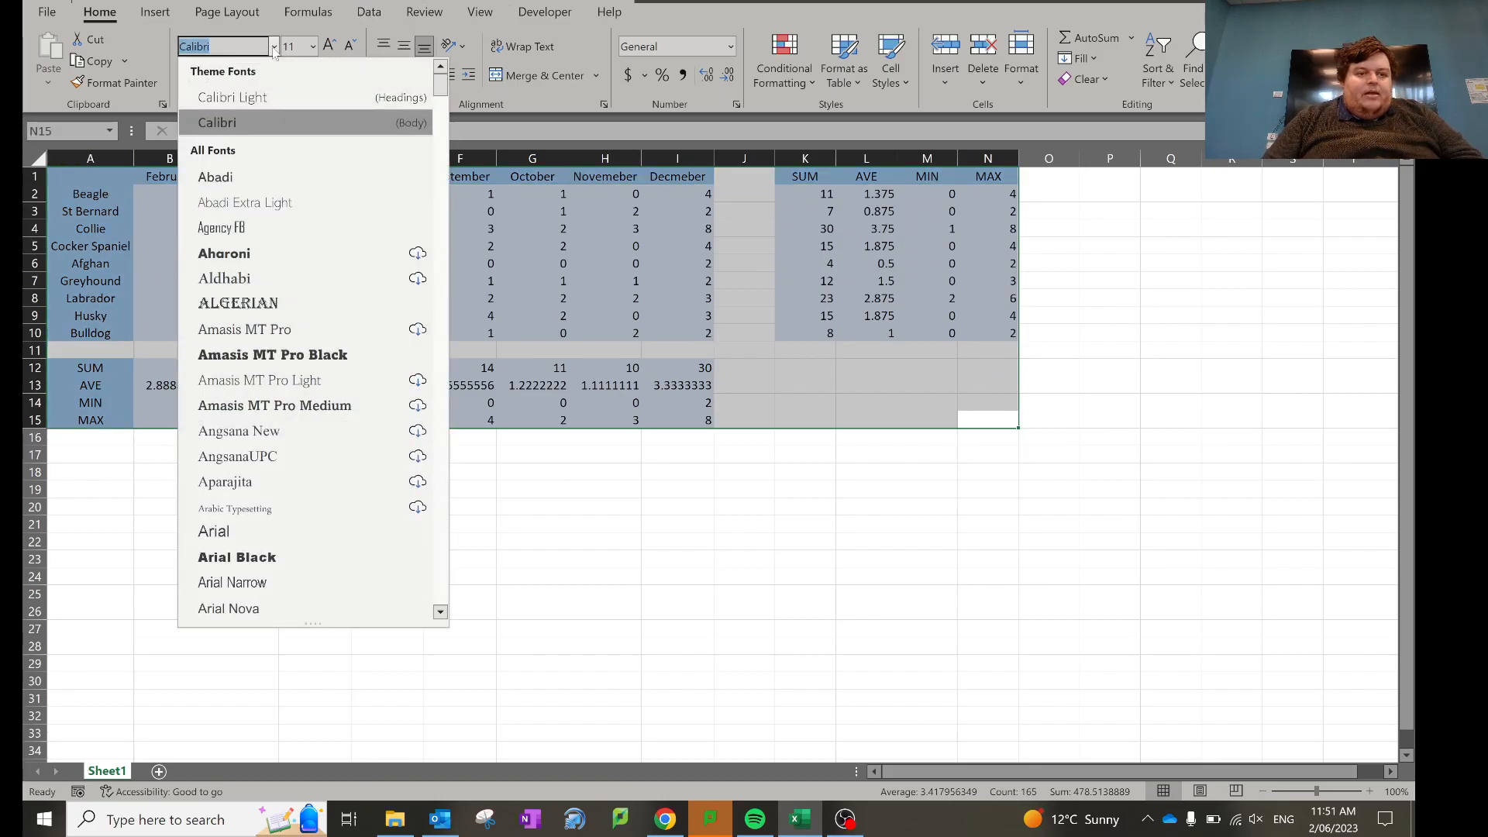
{"action": "type", "text": "Book Antiqua"}
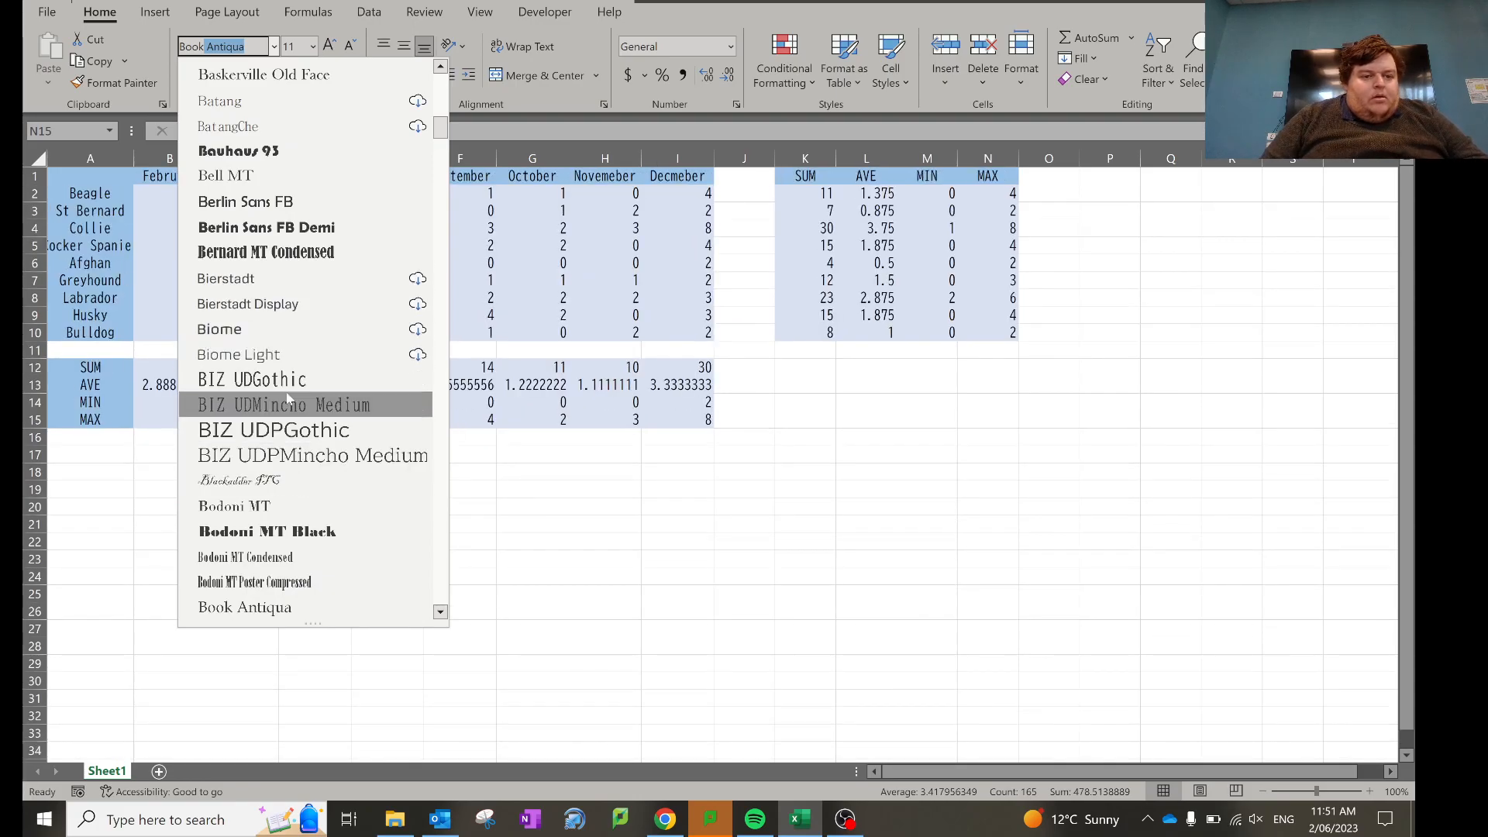
{"action": "left_click", "coordinate": [281, 604]}
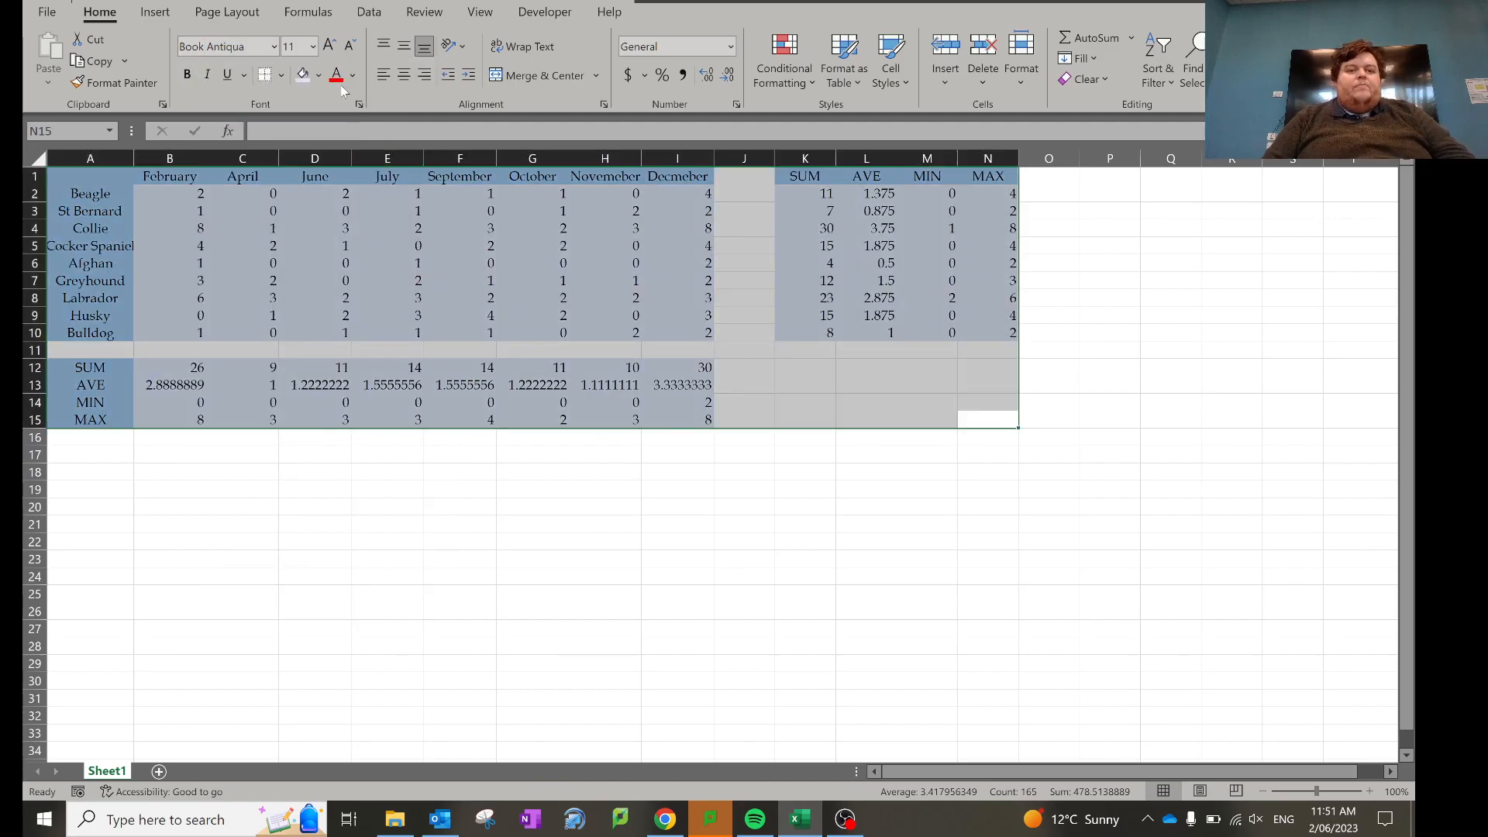
{"action": "left_click", "coordinate": [326, 51]}
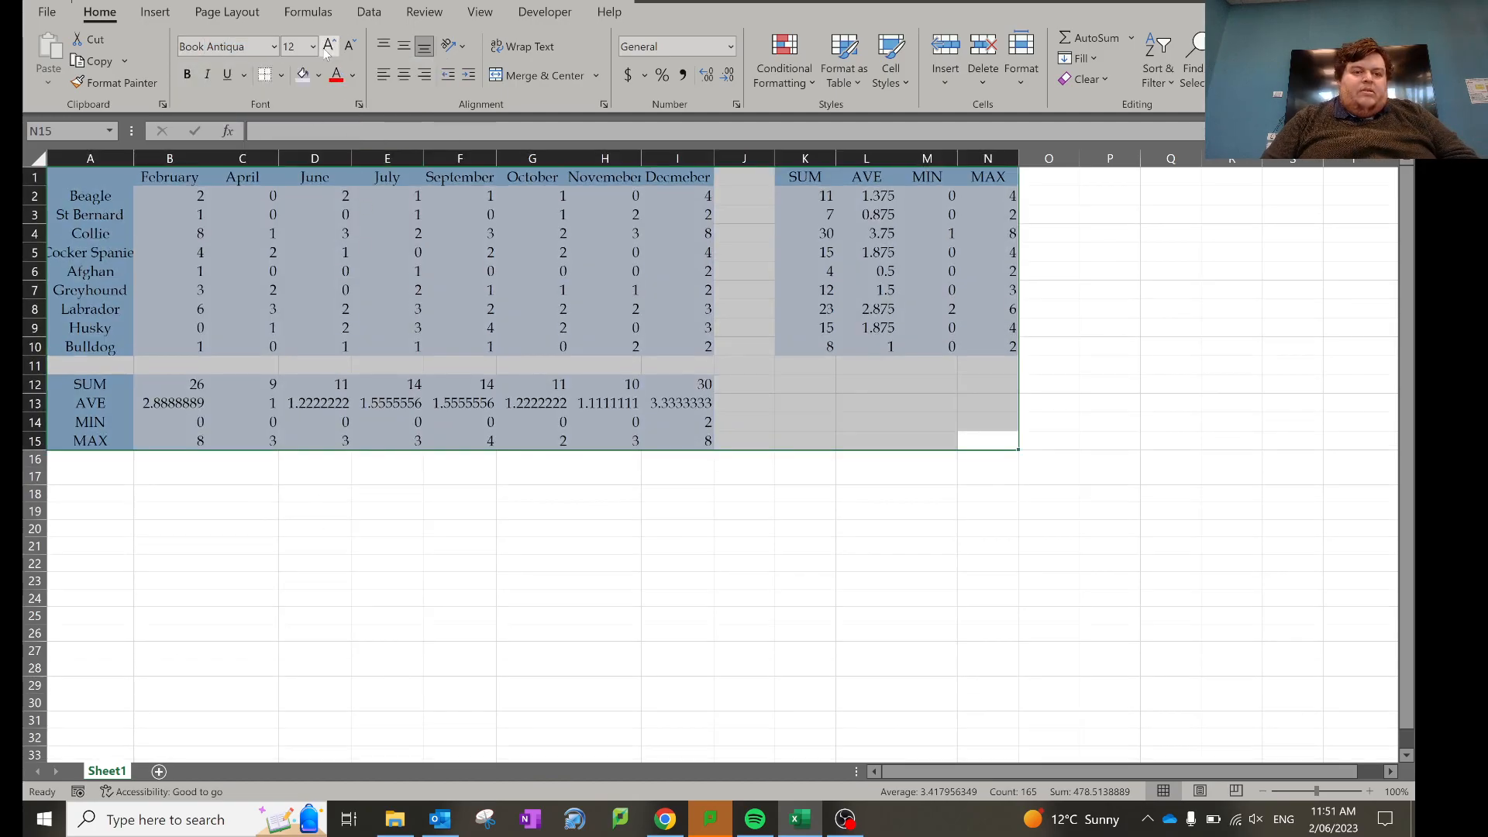
{"action": "left_click", "coordinate": [326, 51]}
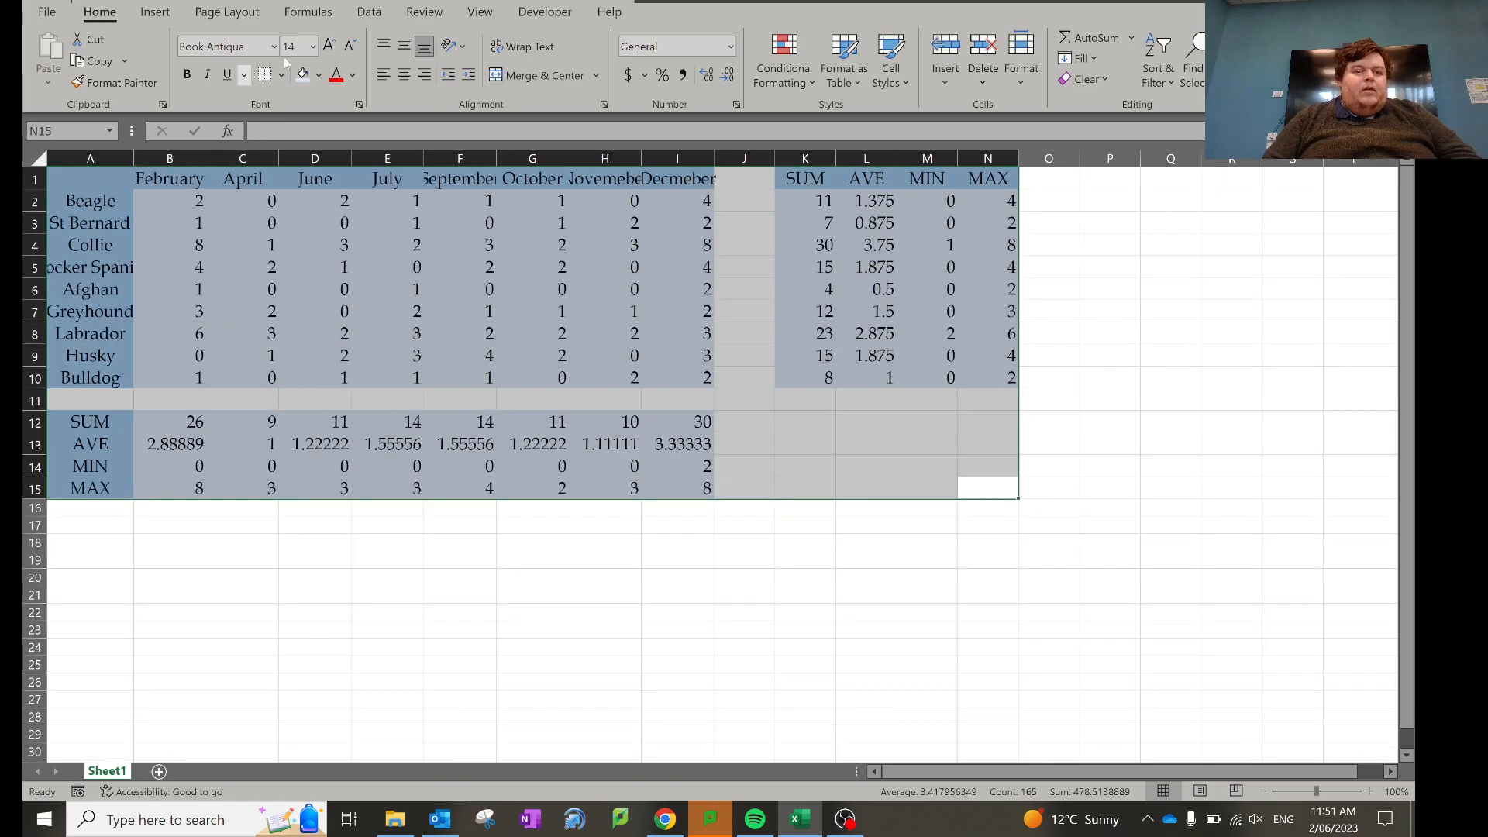
{"action": "left_click", "coordinate": [349, 45]}
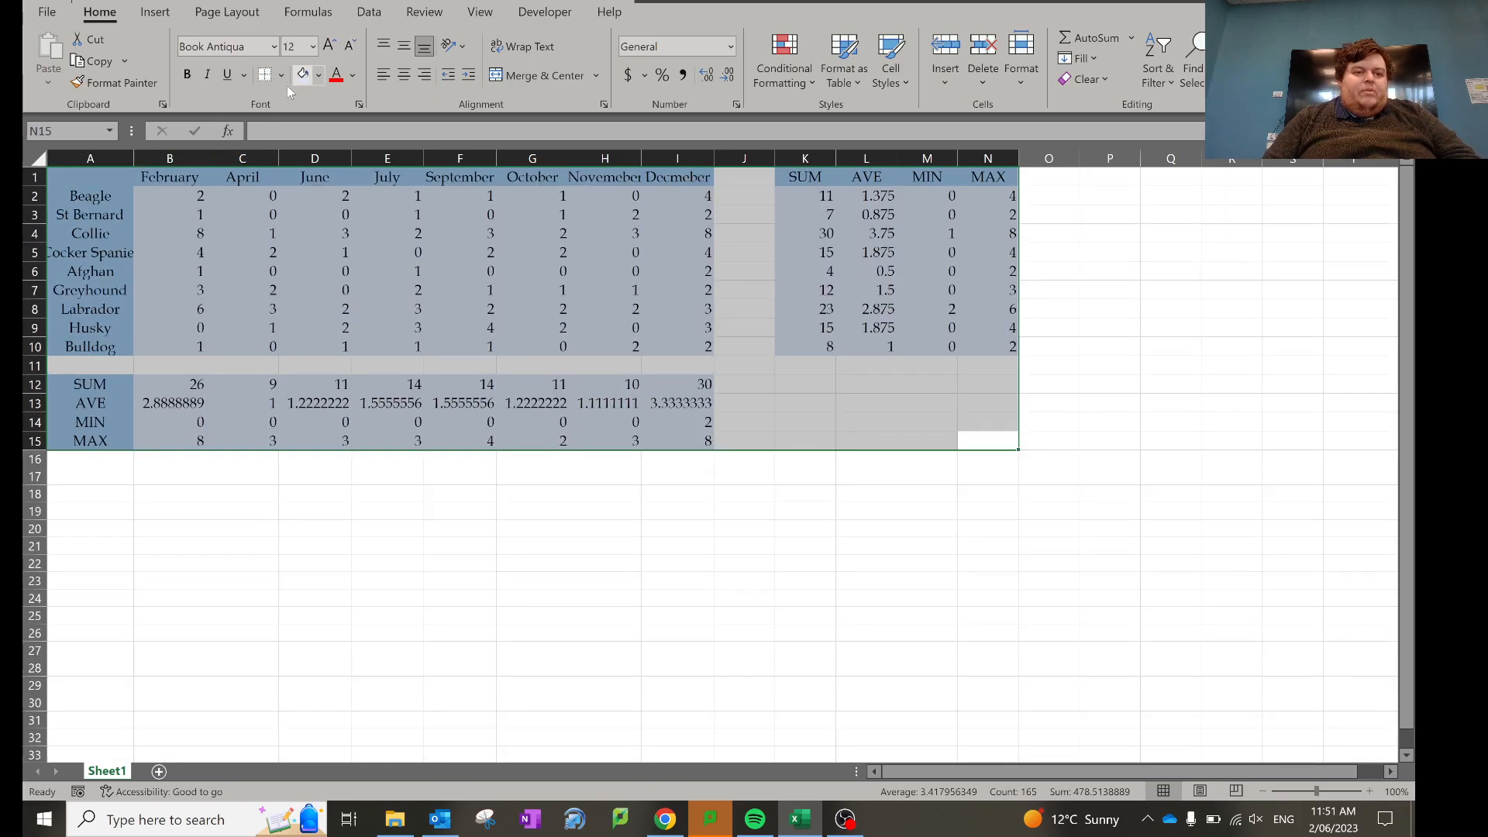
- Make the breed names and labels in A1:A15 and the headings in B1:N1 bold
{"action": "left_click", "coordinate": [123, 178]}
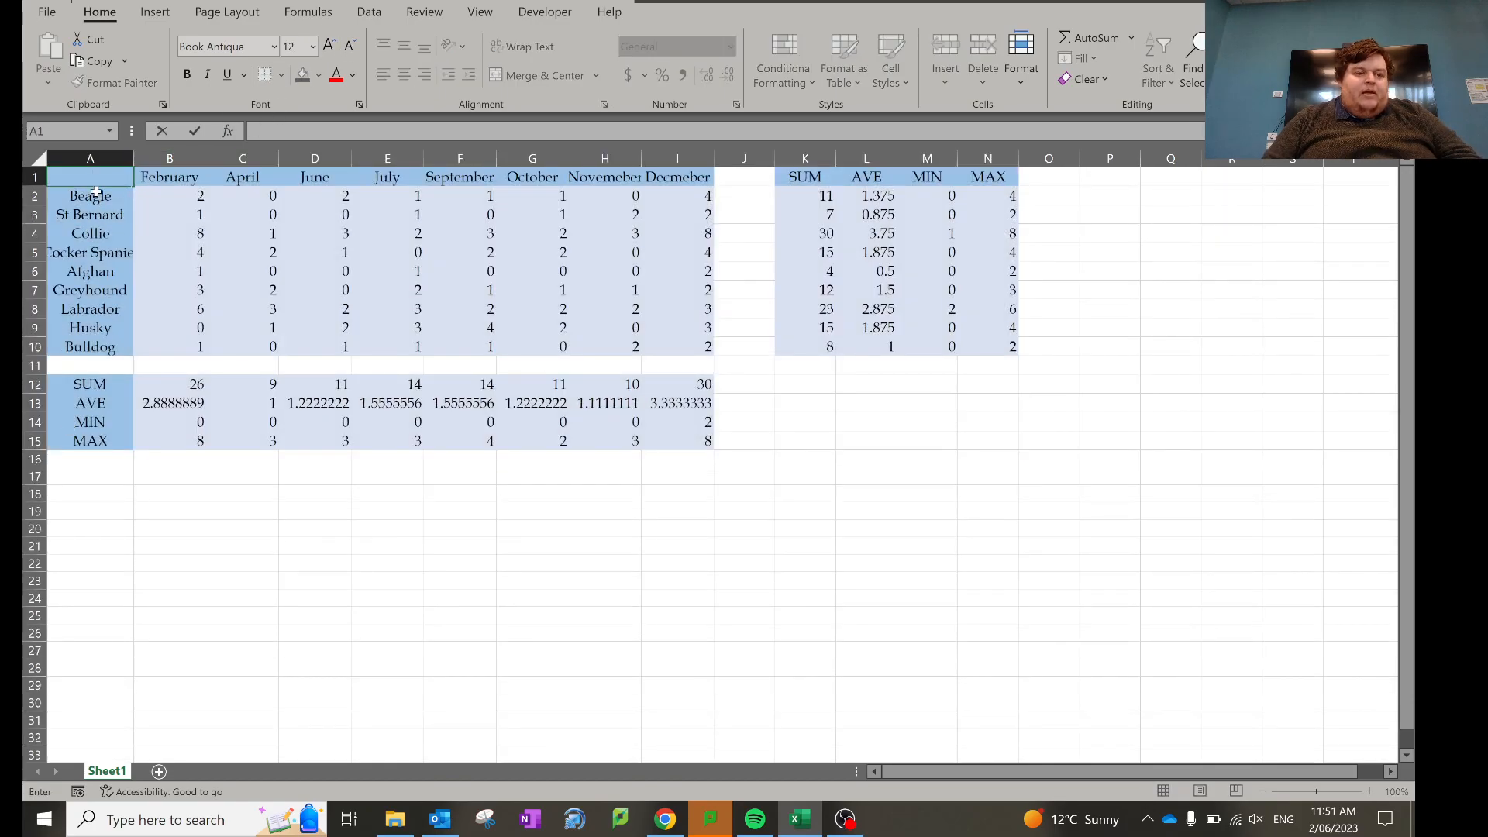
{"action": "left_click", "coordinate": [97, 195]}
{"action": "left_click_drag", "start_coordinate": [97, 179], "coordinate": [106, 452]}
{"action": "key", "text": "ctrl+b"}
{"action": "left_click_drag", "start_coordinate": [155, 176], "coordinate": [985, 173]}
{"action": "key", "text": "ctrl+b"}
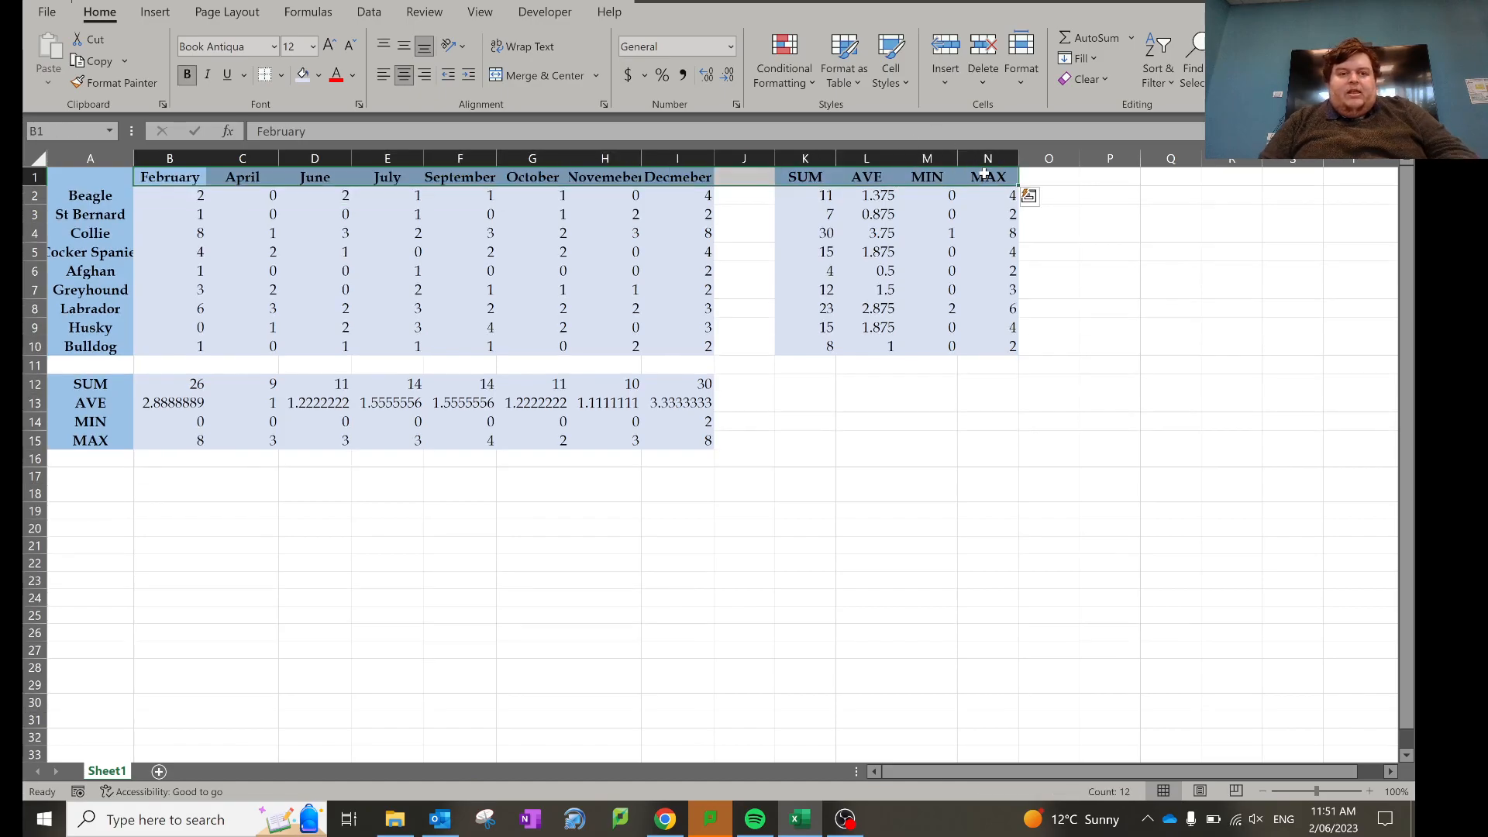
{"action": "left_click", "coordinate": [1004, 392]}
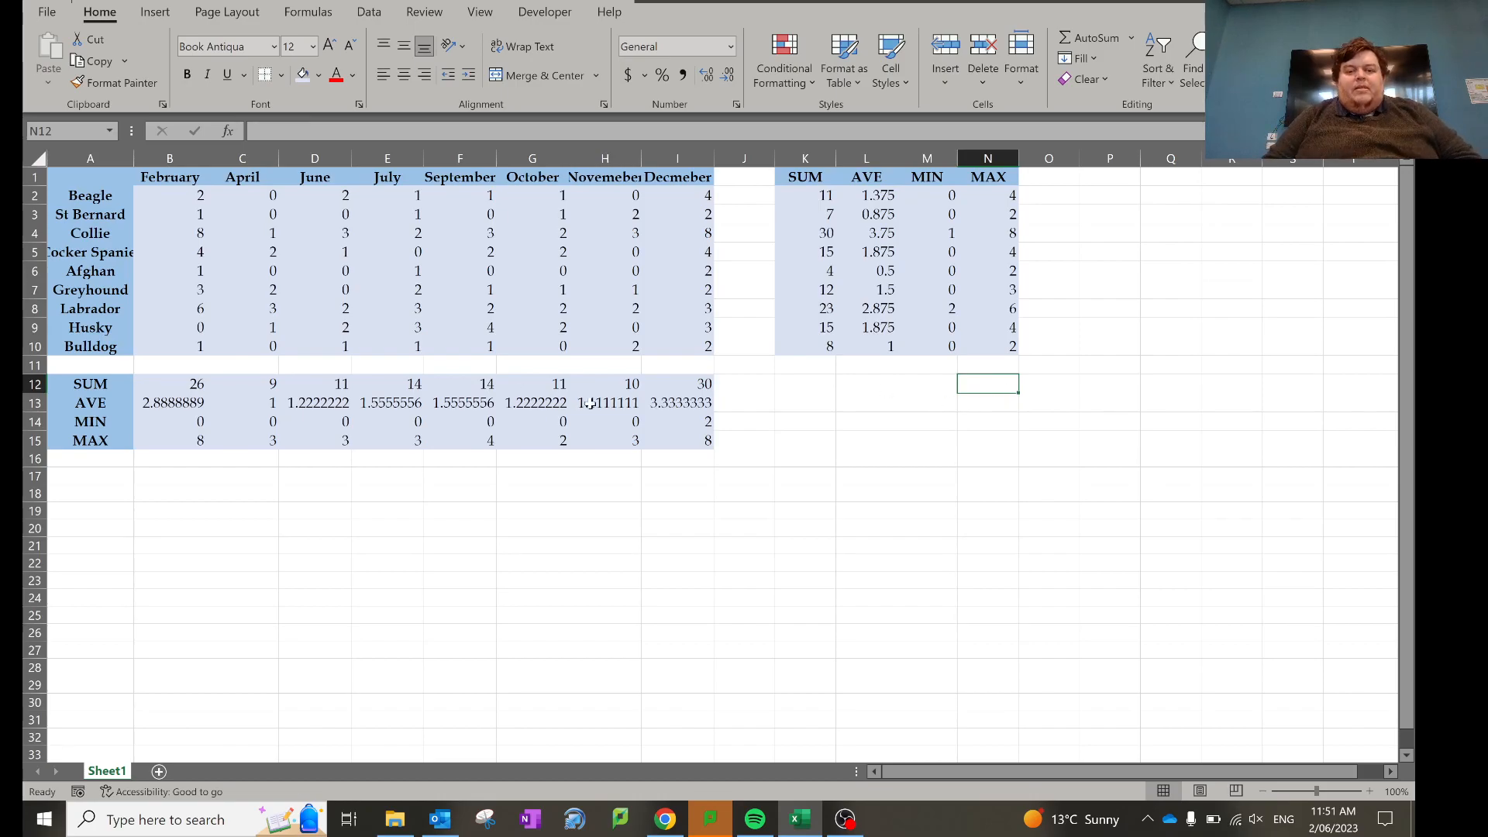
- Add a bottom border to the MAX row, A15:I15
{"action": "left_click_drag", "start_coordinate": [688, 443], "coordinate": [89, 442]}
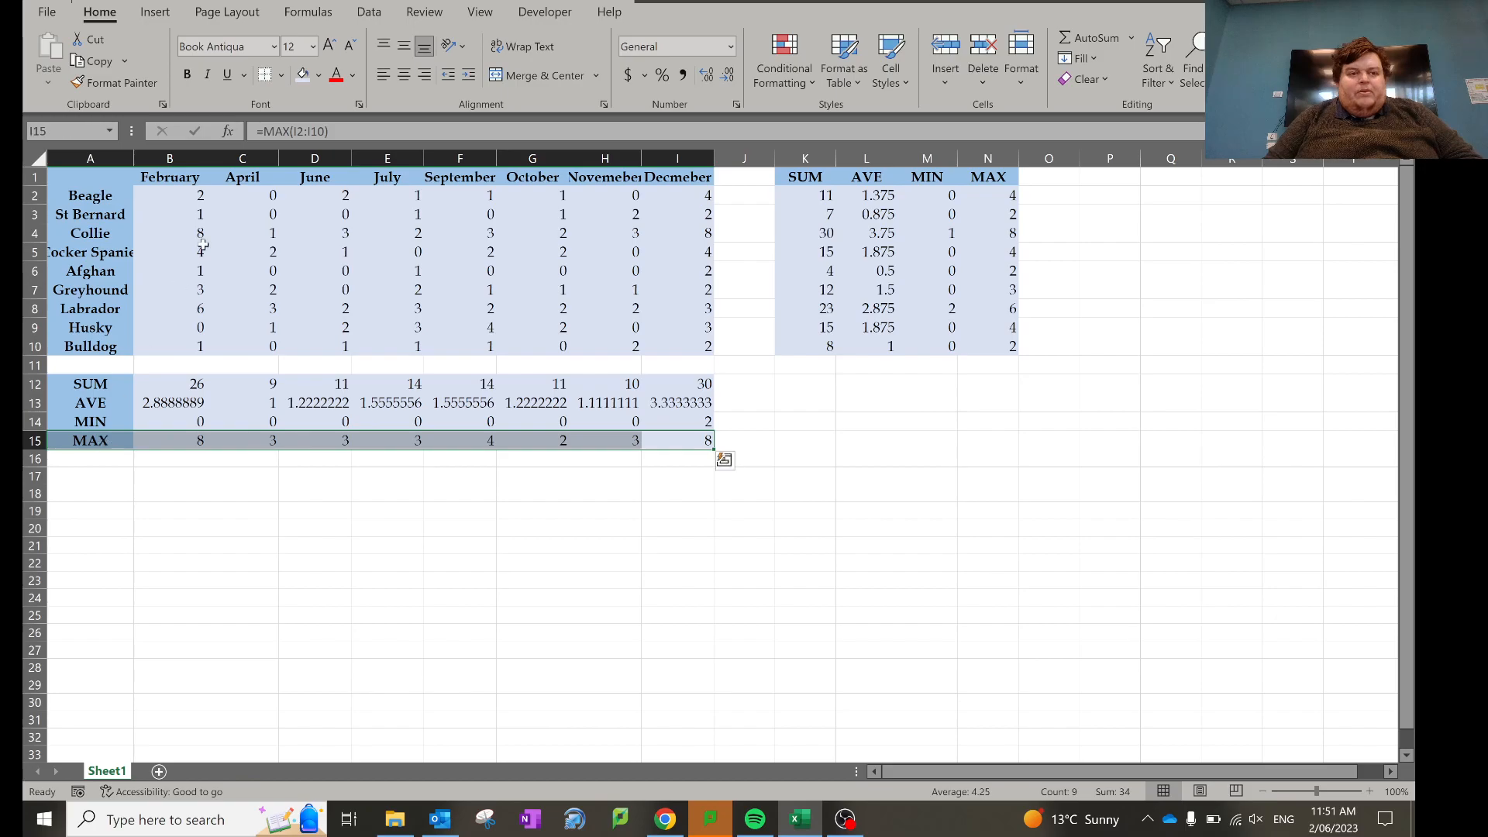
{"action": "left_click", "coordinate": [281, 75]}
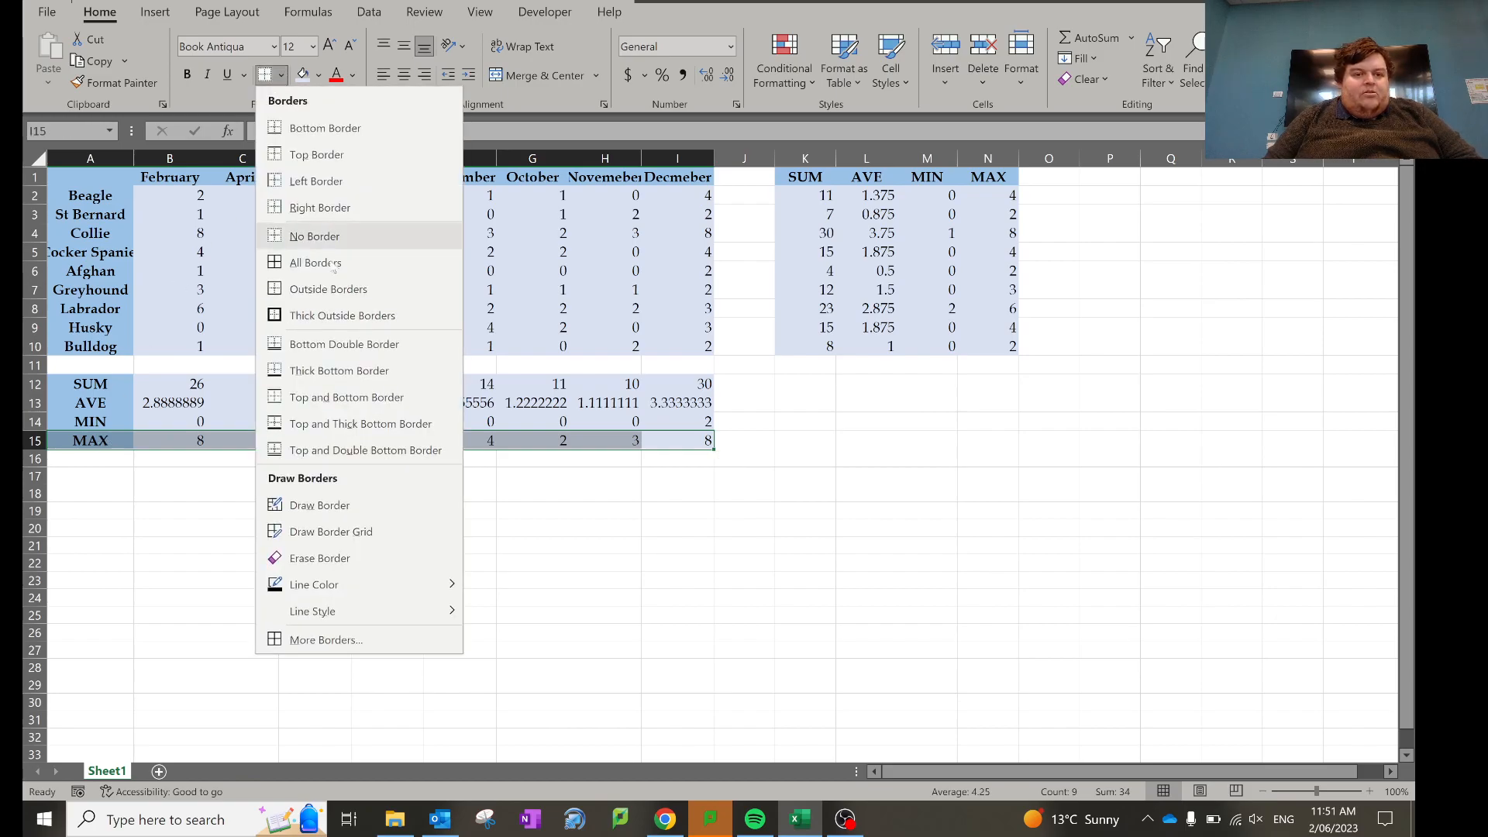
{"action": "left_click", "coordinate": [346, 132]}
{"action": "left_click", "coordinate": [638, 371]}
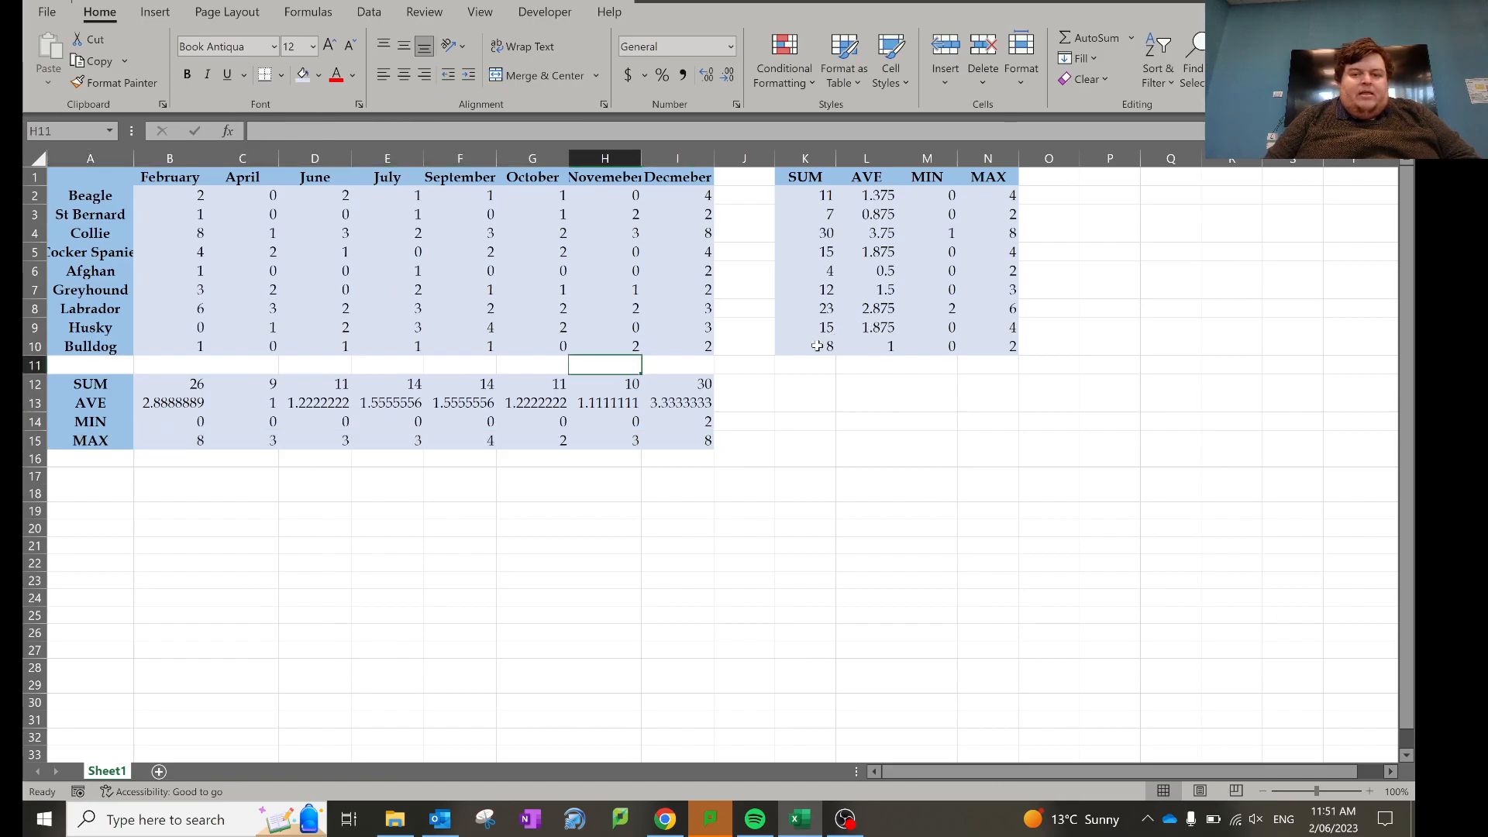
- Add a right border to the MAX column, N1:N10
{"action": "left_click_drag", "start_coordinate": [989, 180], "coordinate": [1008, 349]}
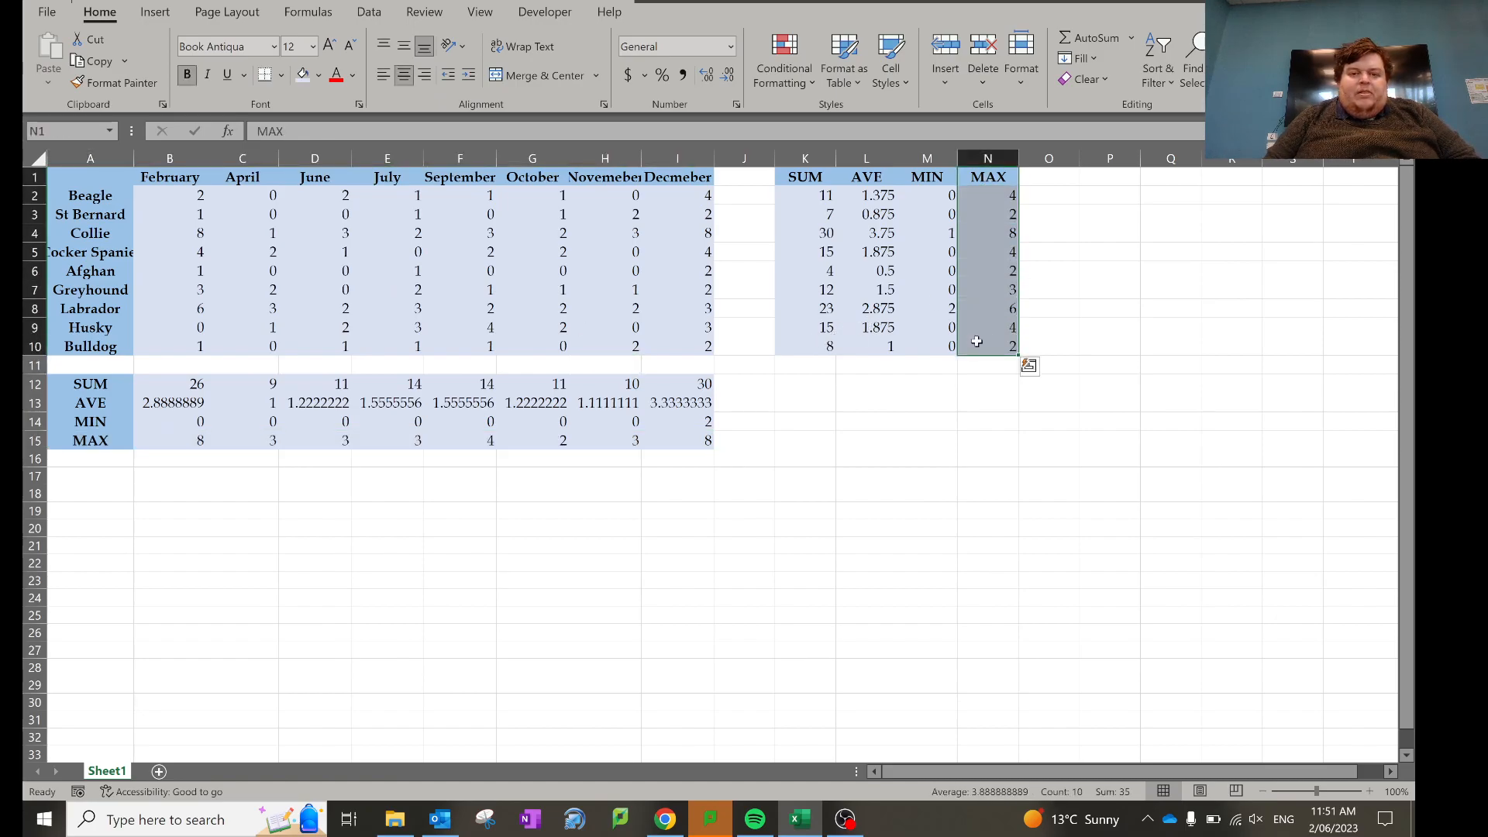
{"action": "left_click", "coordinate": [281, 74]}
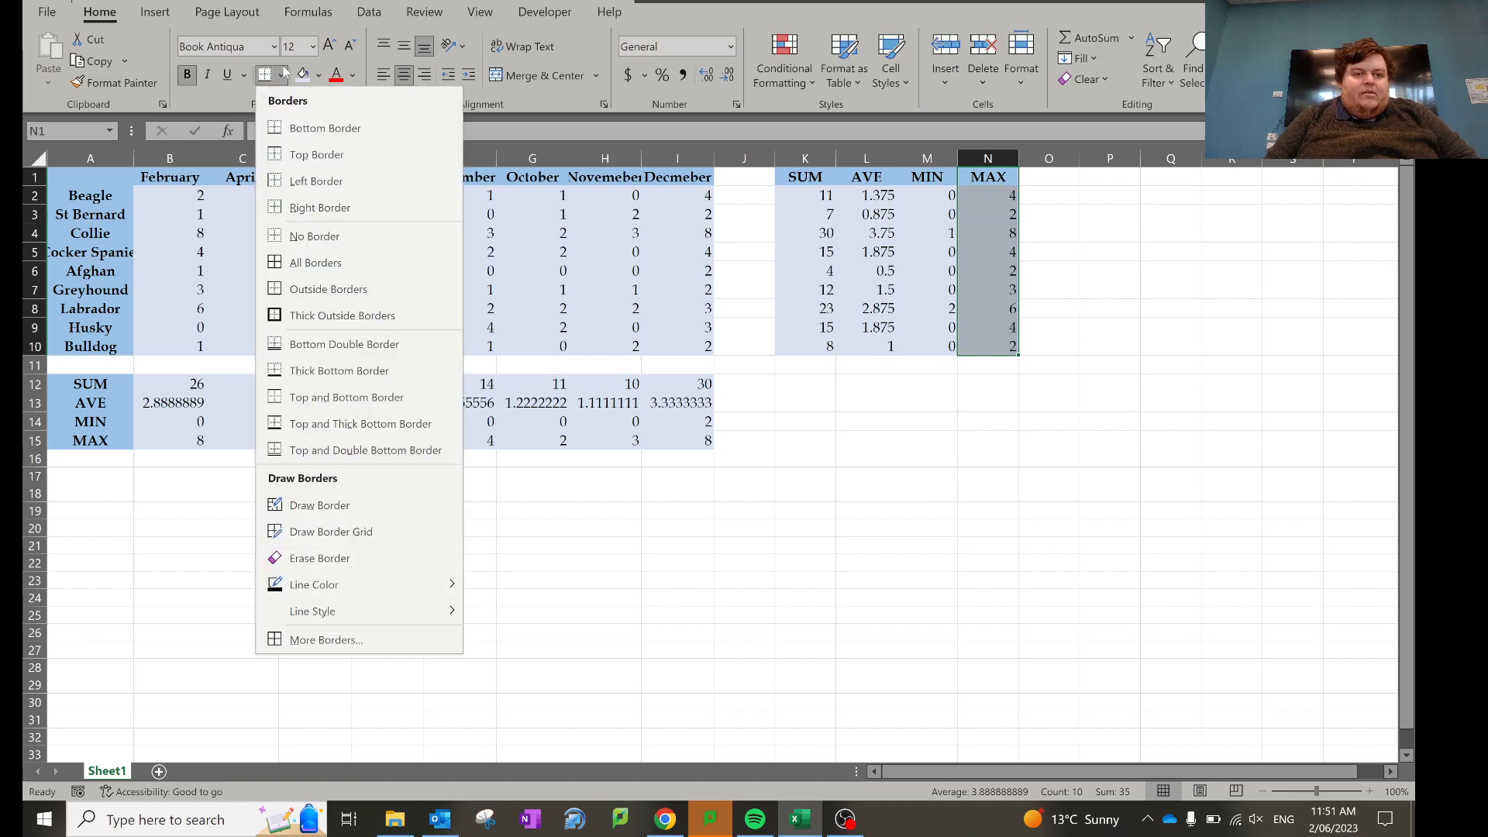
{"action": "left_click", "coordinate": [324, 208]}
{"action": "left_click", "coordinate": [862, 435]}
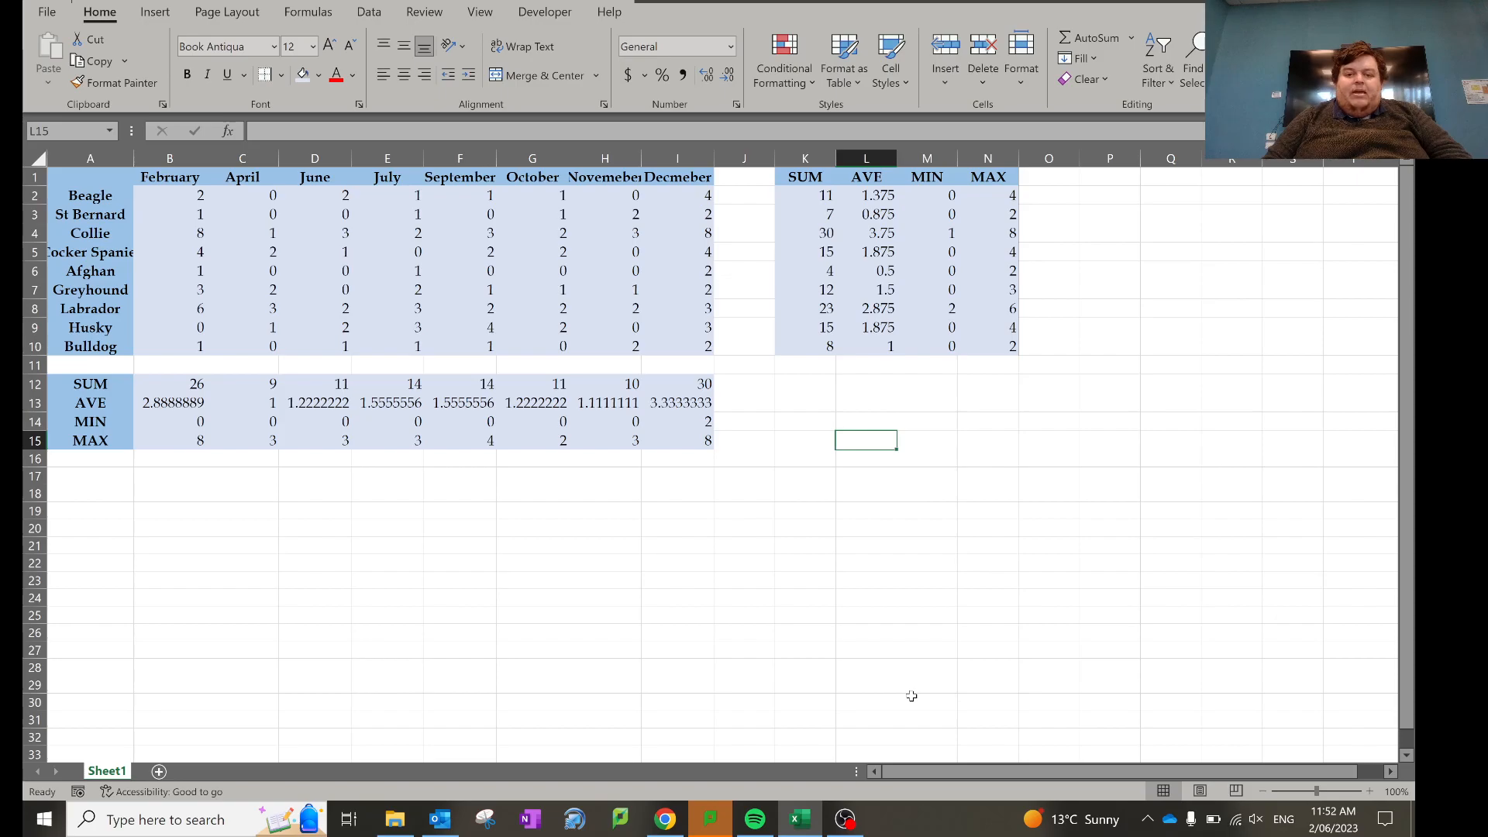
{"action": "left_click", "coordinate": [227, 232]}
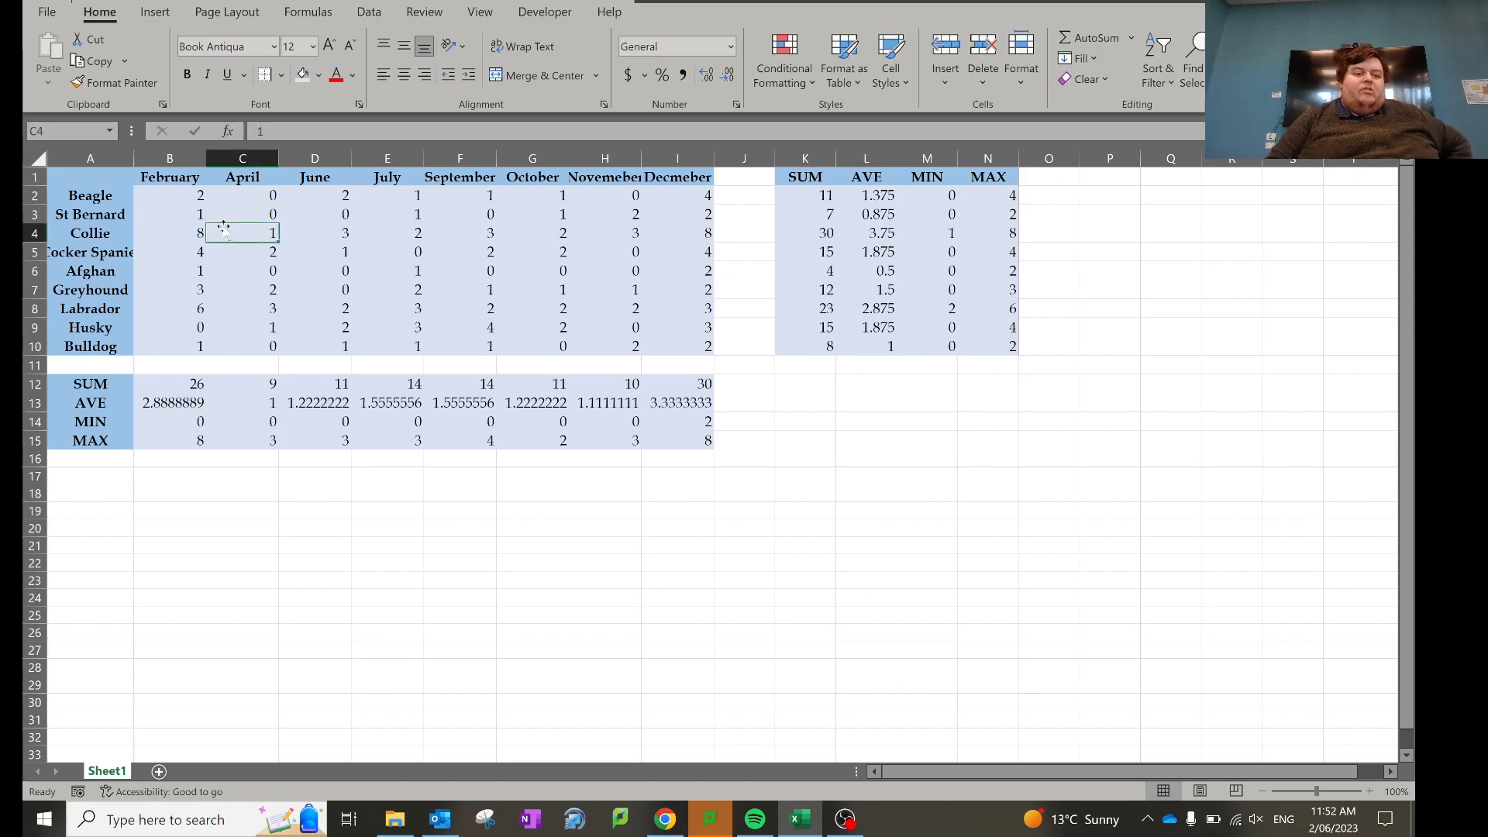
{"action": "left_click", "coordinate": [116, 194]}
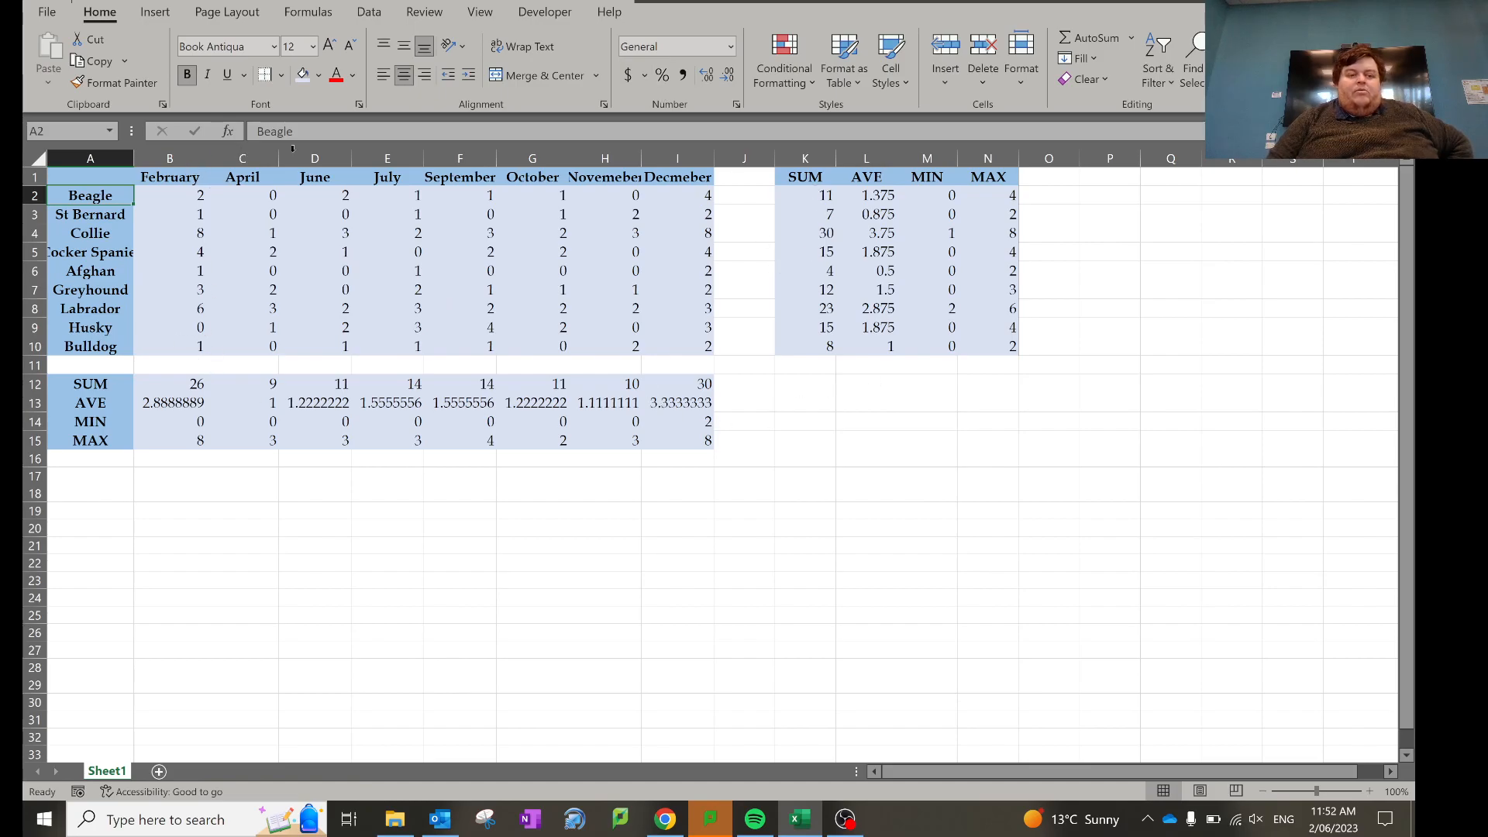
{"action": "scroll", "coordinate": [432, 289], "scroll_direction": "right", "scroll_amount": 4}
{"action": "scroll", "coordinate": [748, 343], "scroll_direction": "left", "scroll_amount": 4}
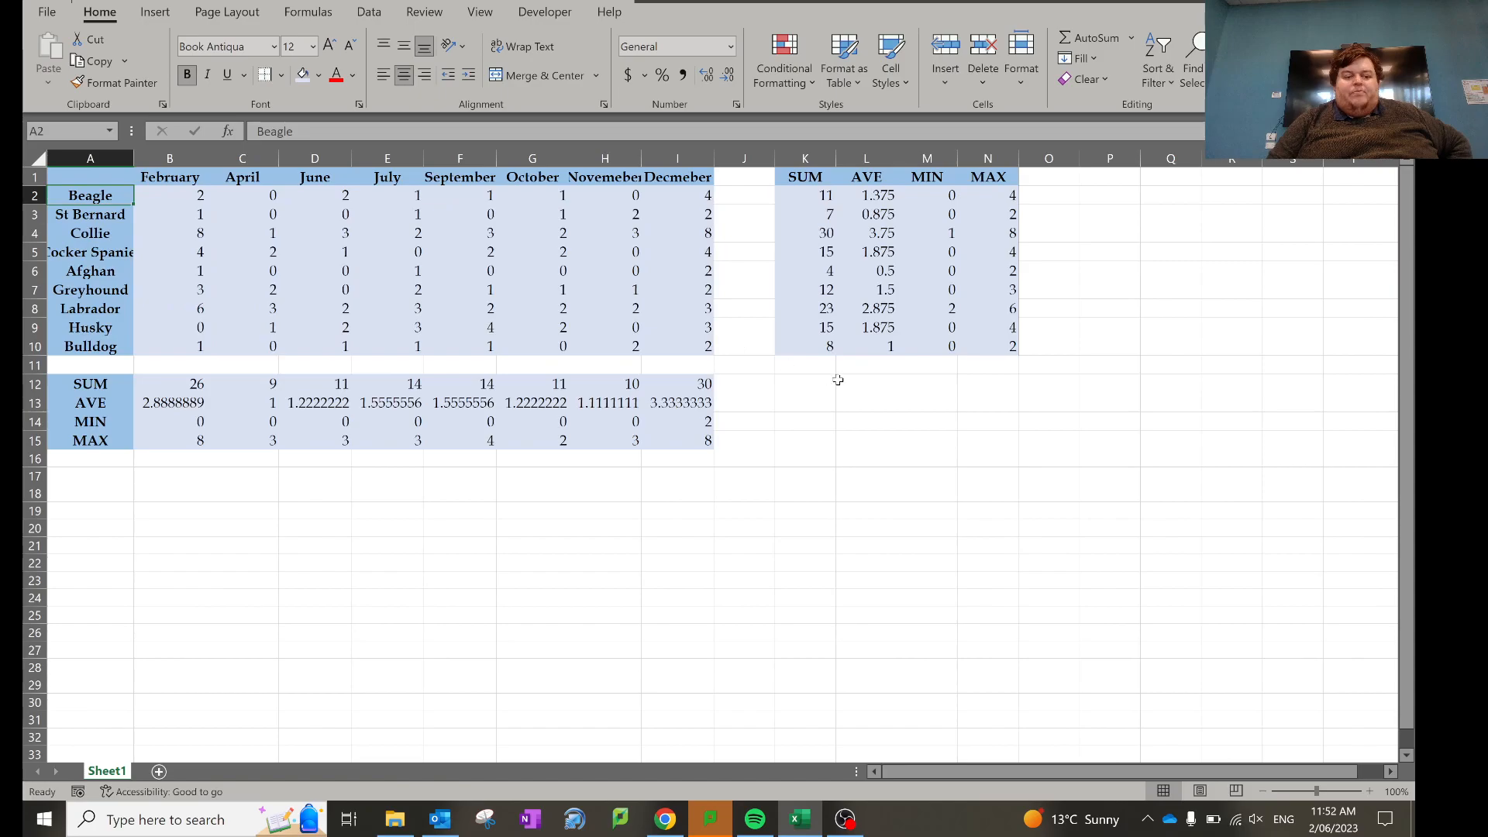
{"action": "left_click", "coordinate": [152, 525]}
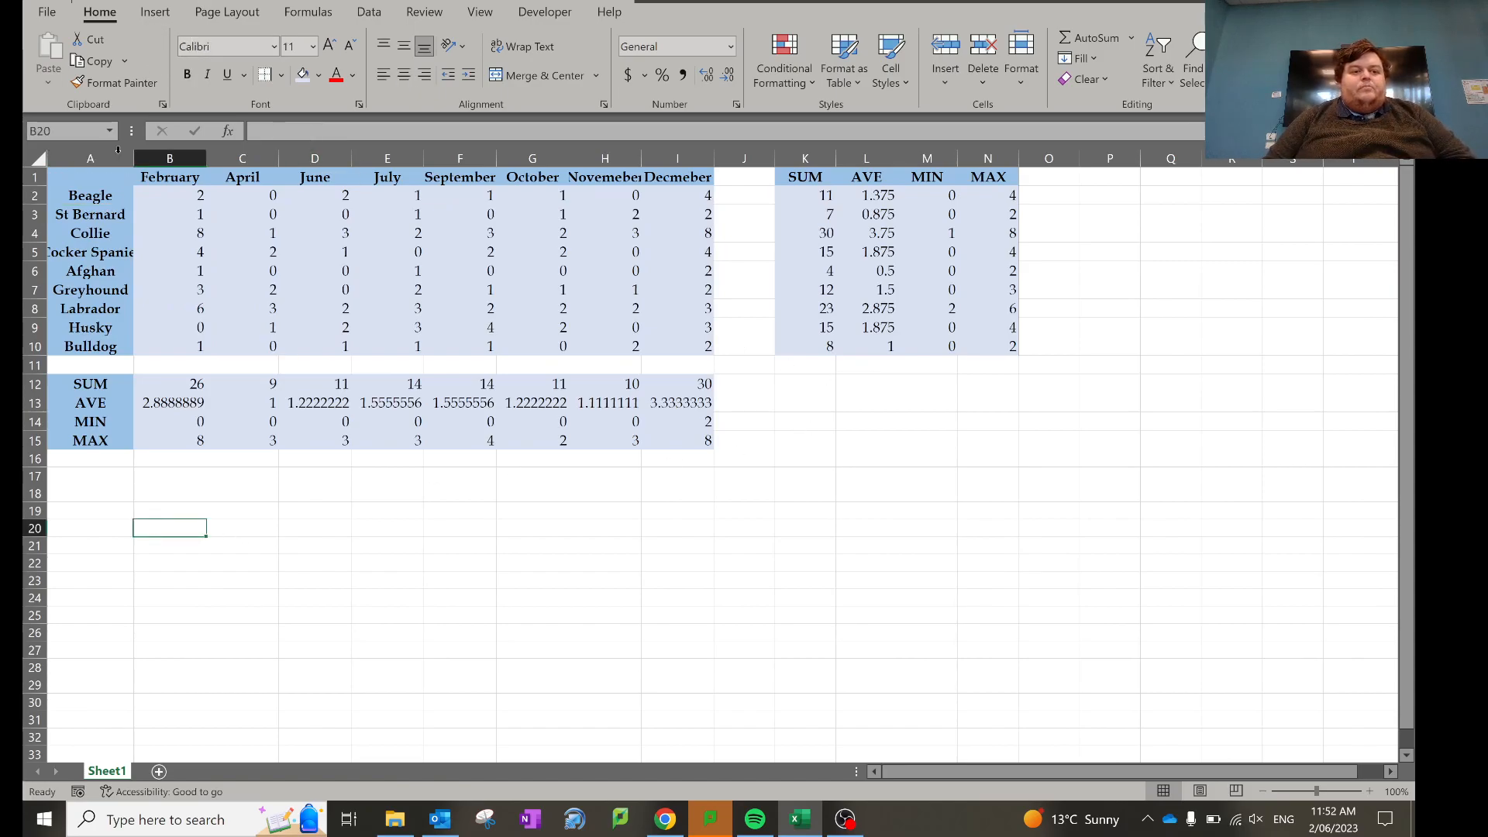
- Insert a clustered column chart from the breed names A1:A10 and sums K1:K10, placing it below the monthly calculations
{"action": "double_click", "coordinate": [107, 194]}
{"action": "left_click_drag", "start_coordinate": [105, 179], "coordinate": [119, 343]}
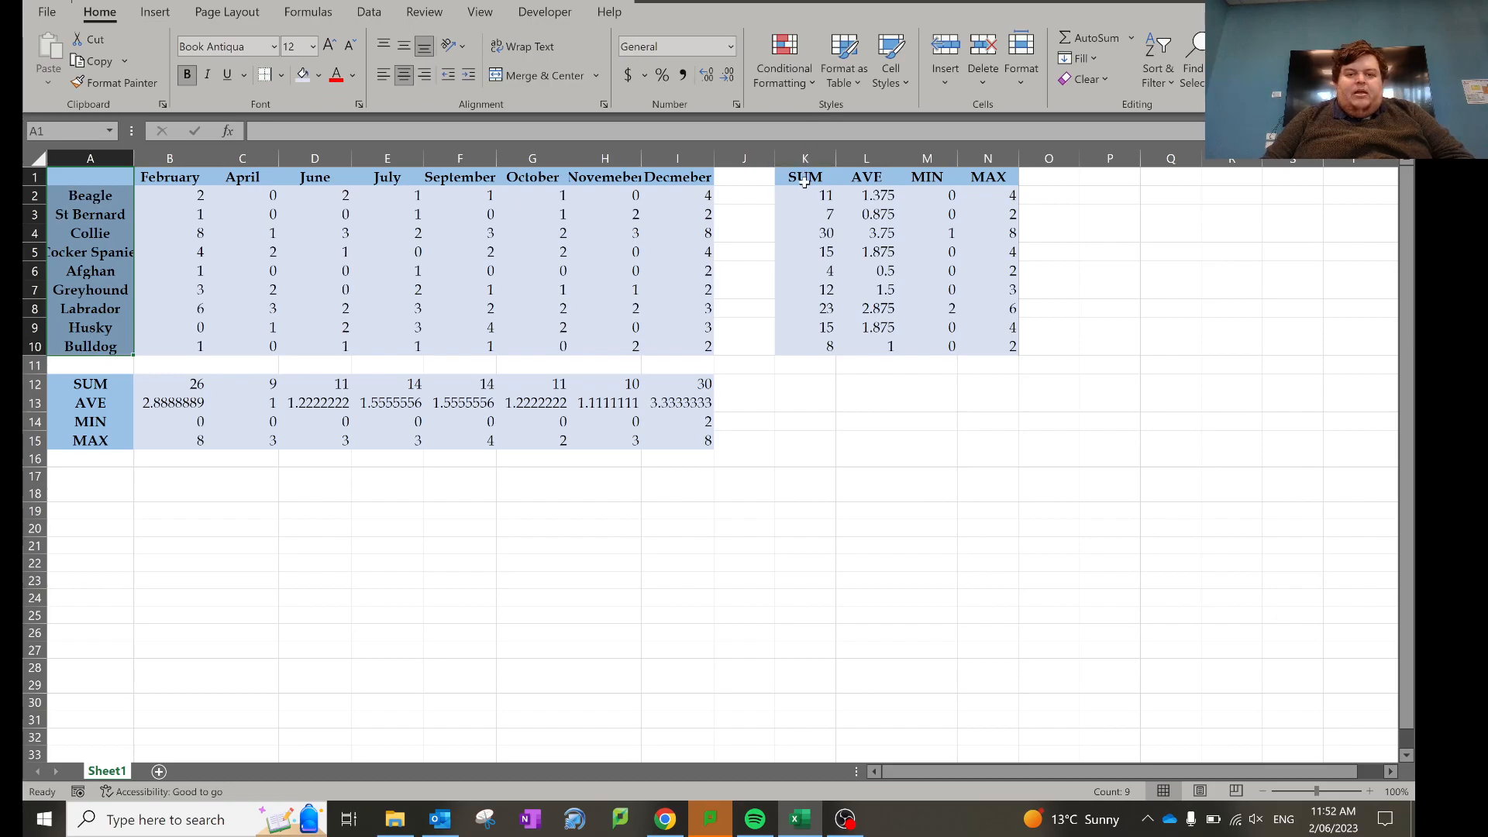
{"action": "left_click_drag", "start_coordinate": [805, 180], "coordinate": [802, 353], "text": "ctrl"}
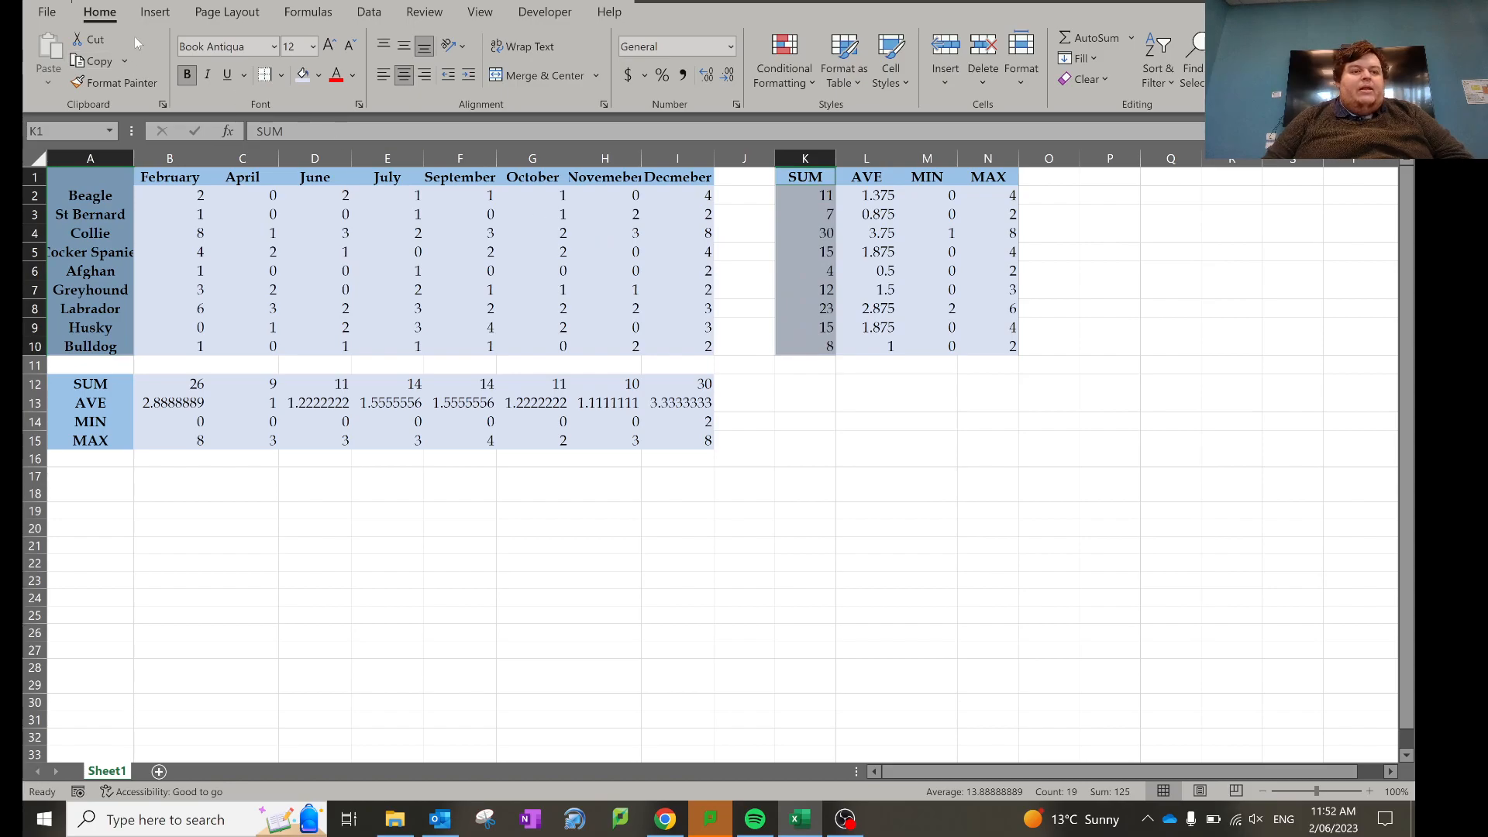
{"action": "left_click", "coordinate": [155, 12]}
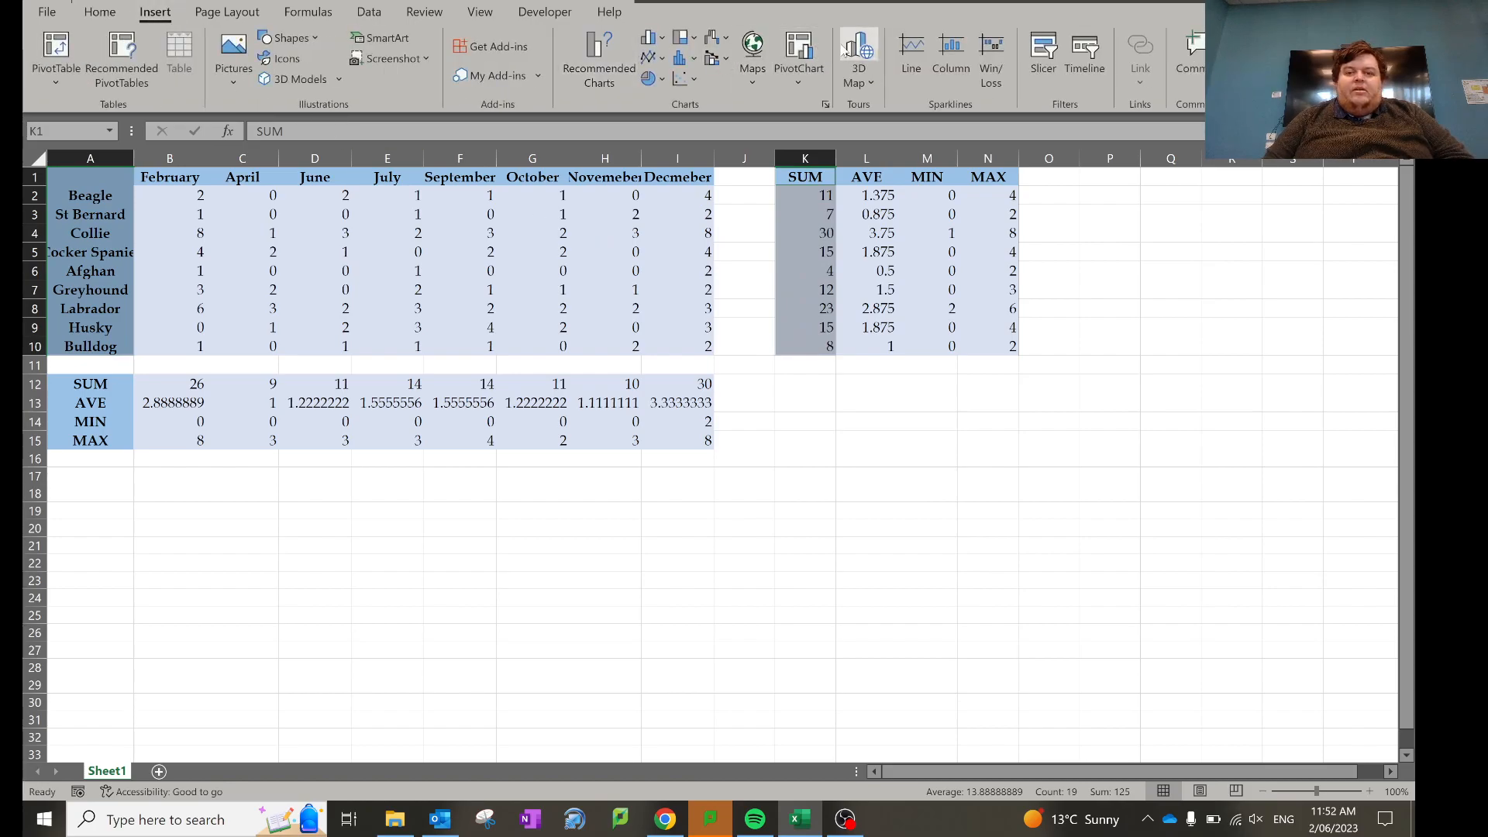
{"action": "left_click", "coordinate": [600, 62]}
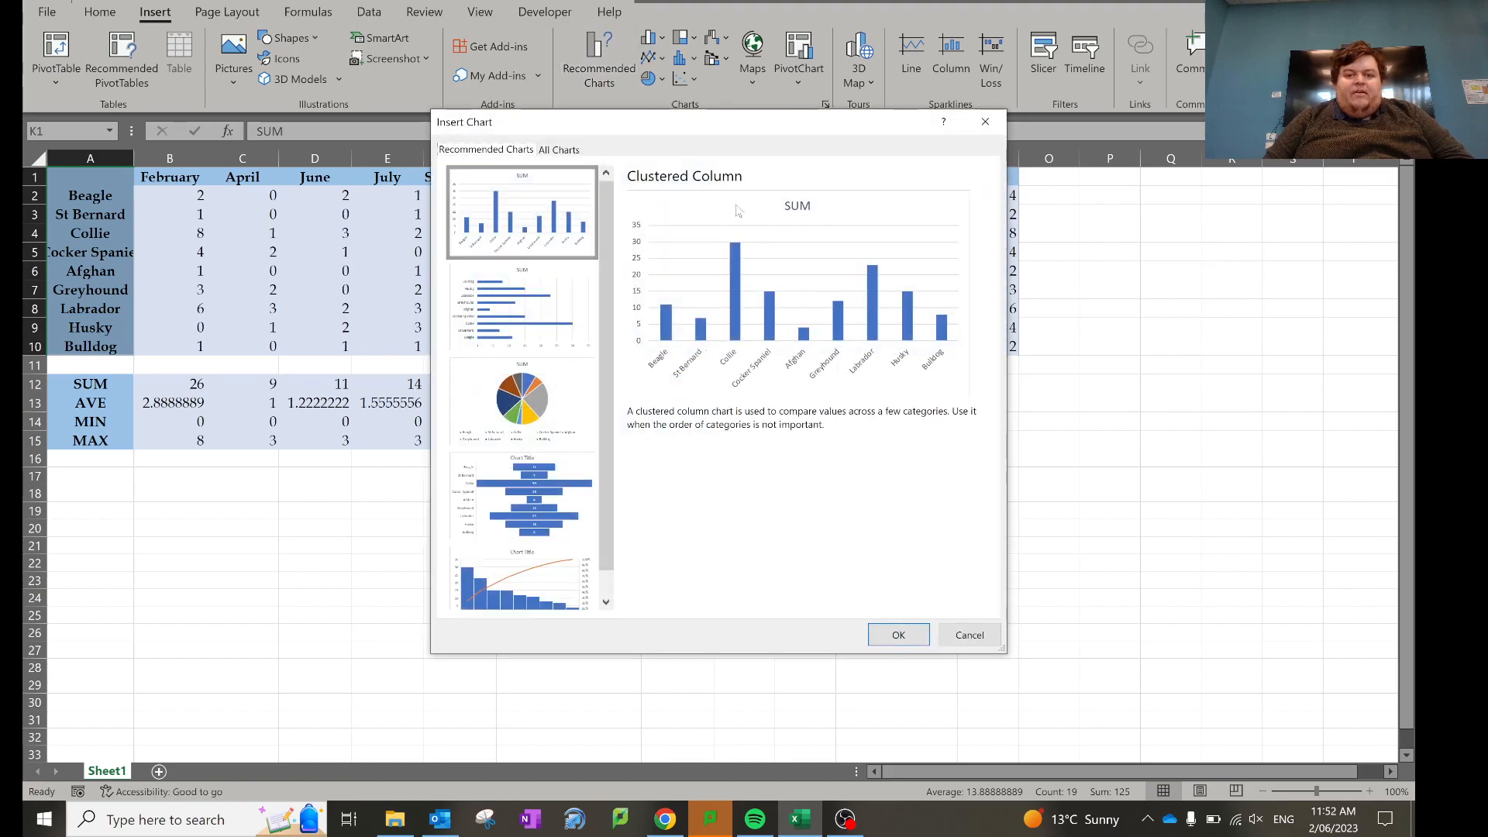
{"action": "left_click", "coordinate": [899, 633]}
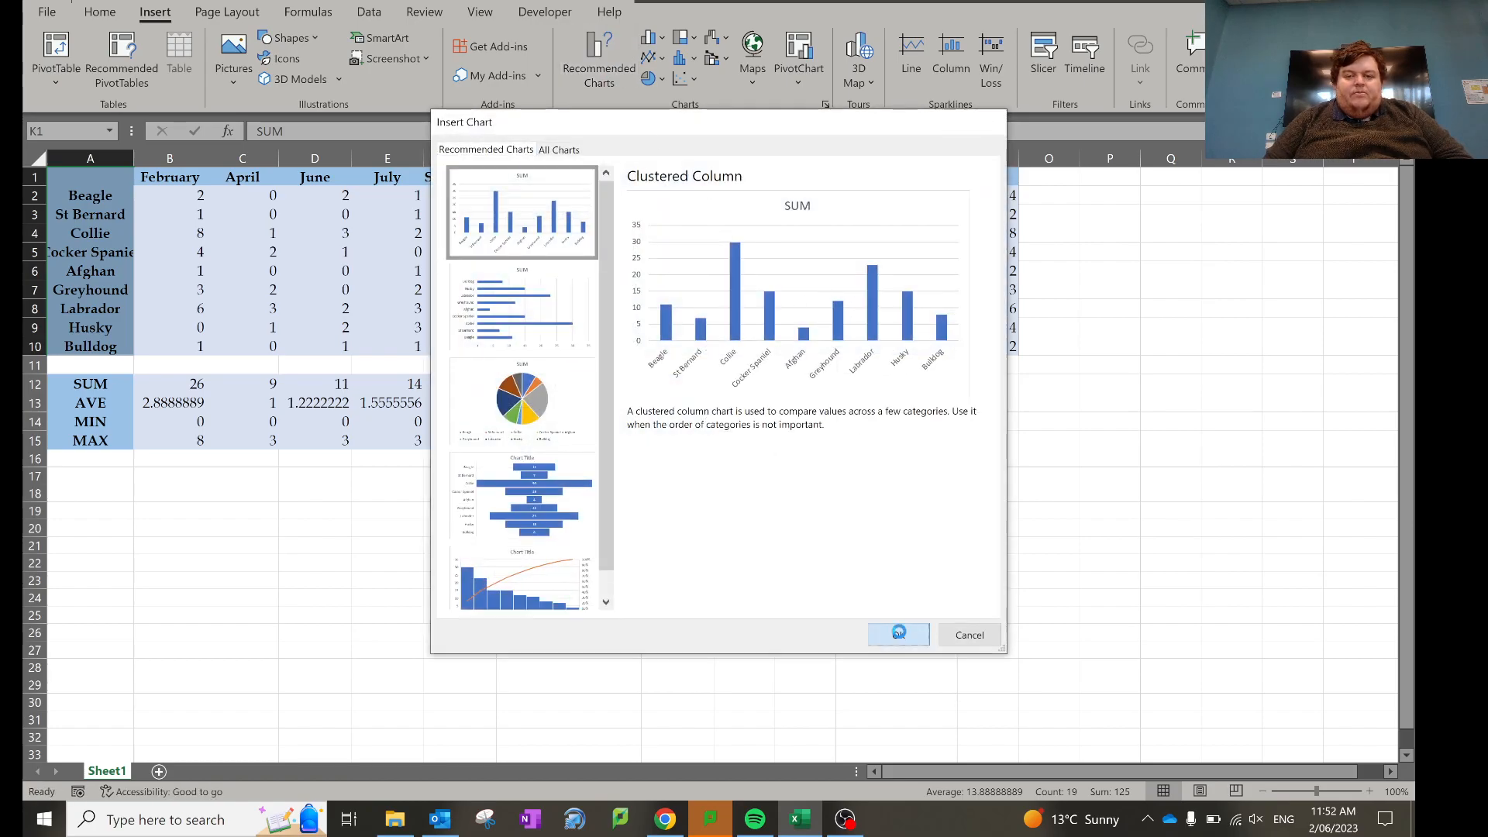
{"action": "left_click_drag", "start_coordinate": [795, 366], "coordinate": [437, 516]}
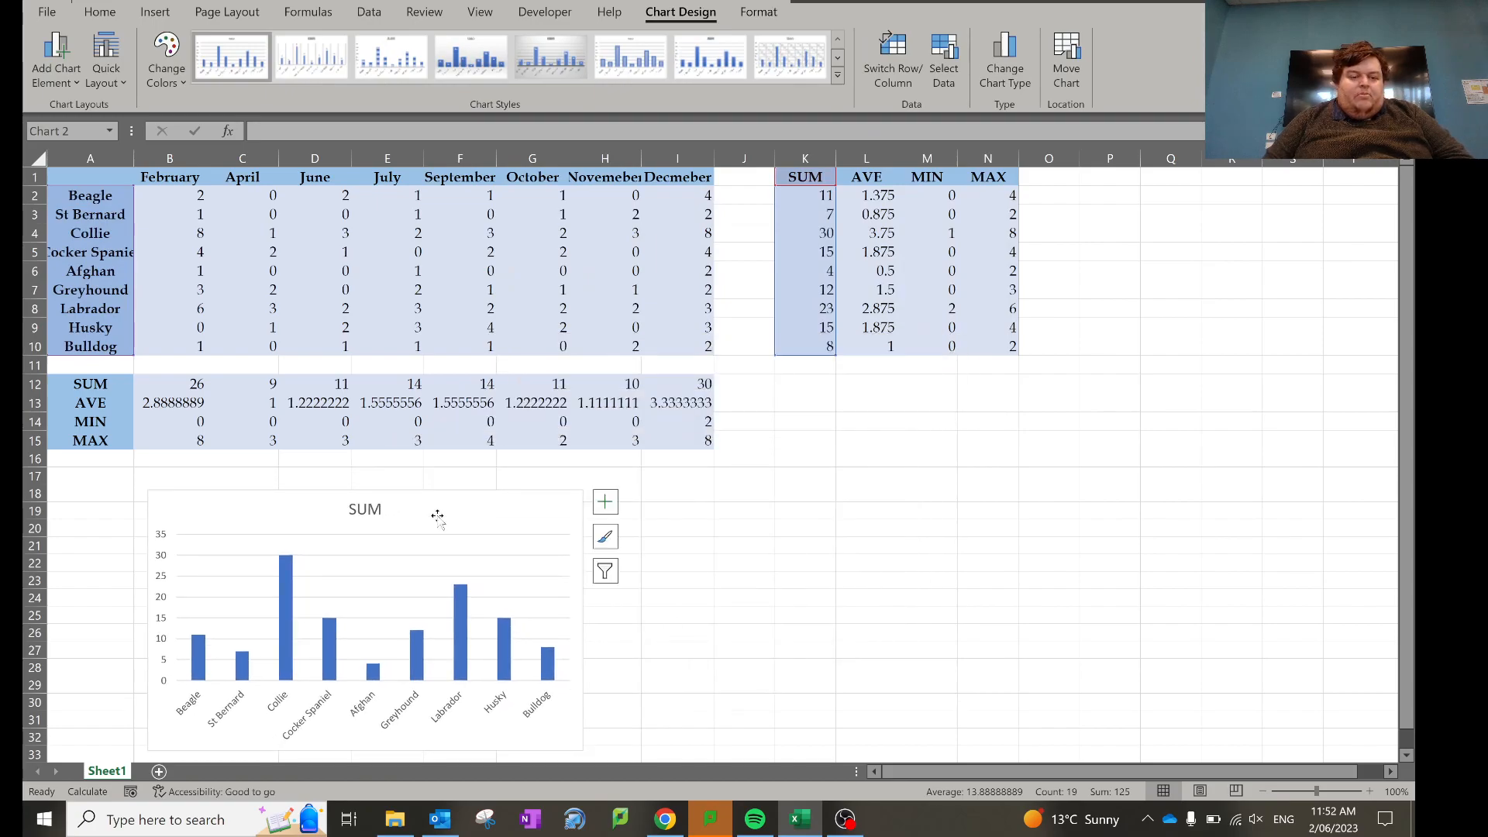
- Change the column chart's title to "Sales by dog breed"
{"action": "double_click", "coordinate": [365, 509]}
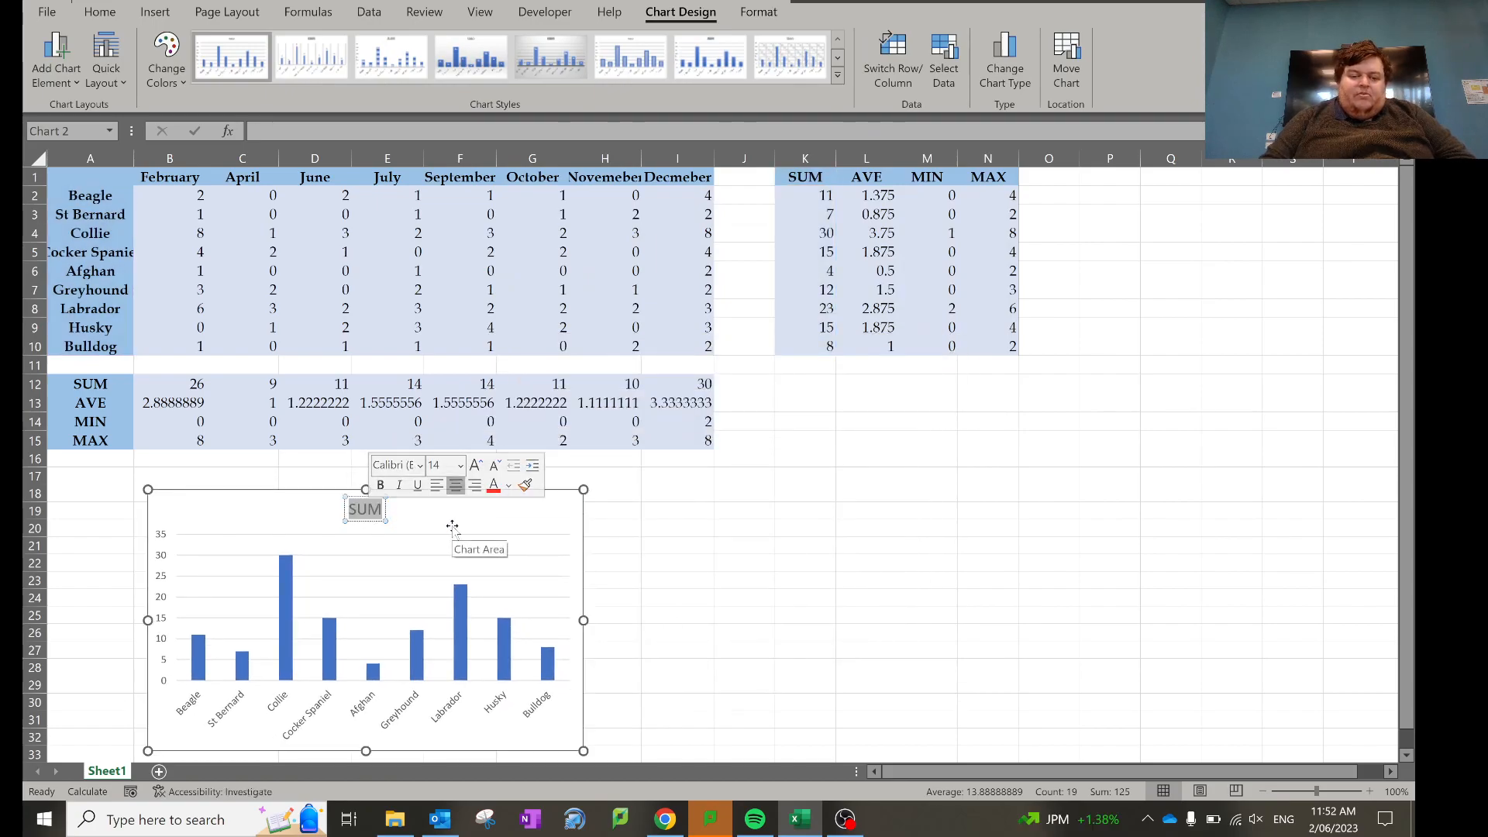
{"action": "key", "text": "BackSpace"}
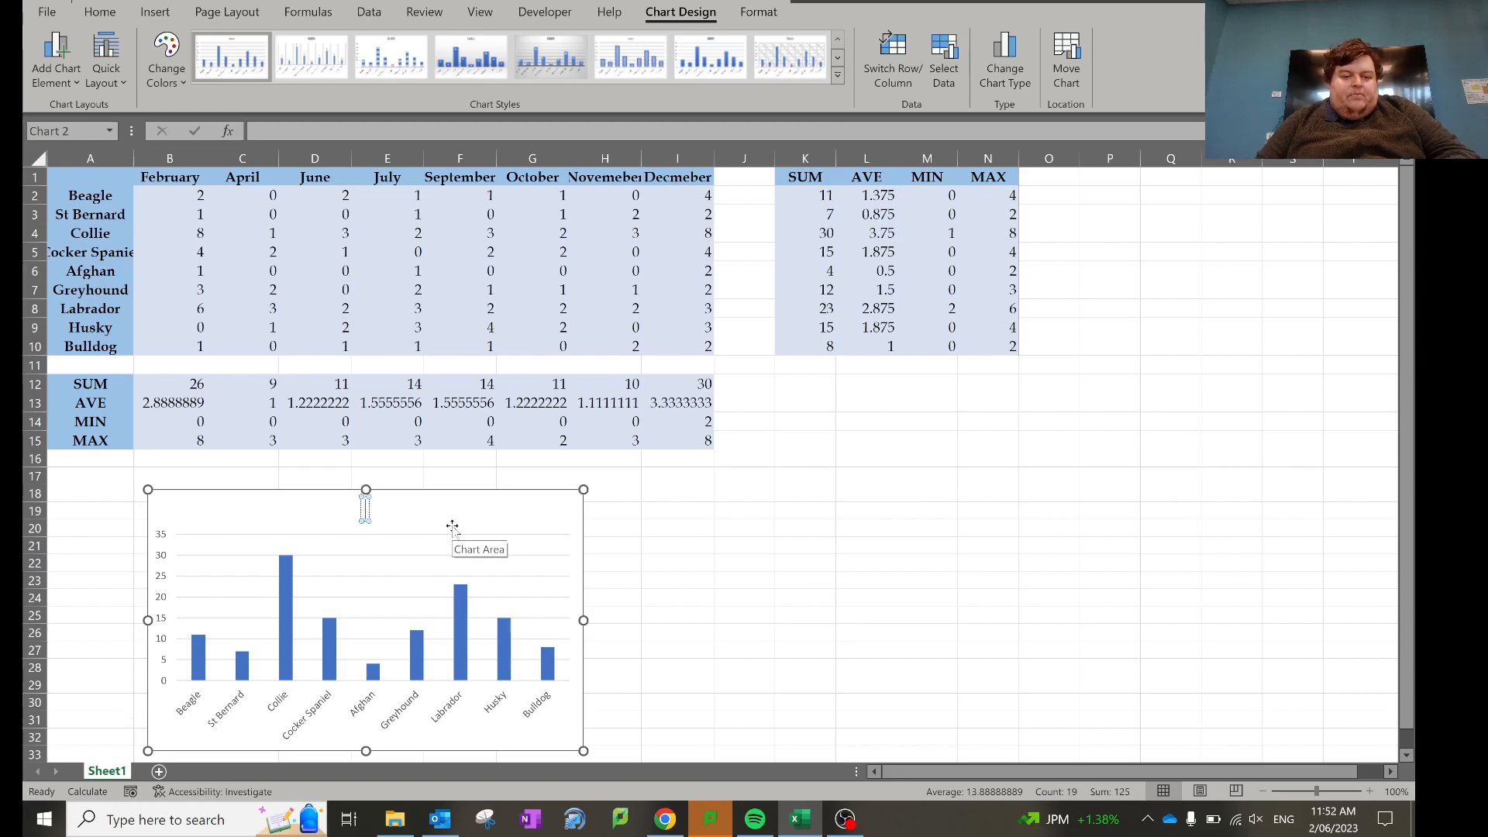
{"action": "type", "text": "Sales by dog breed"}
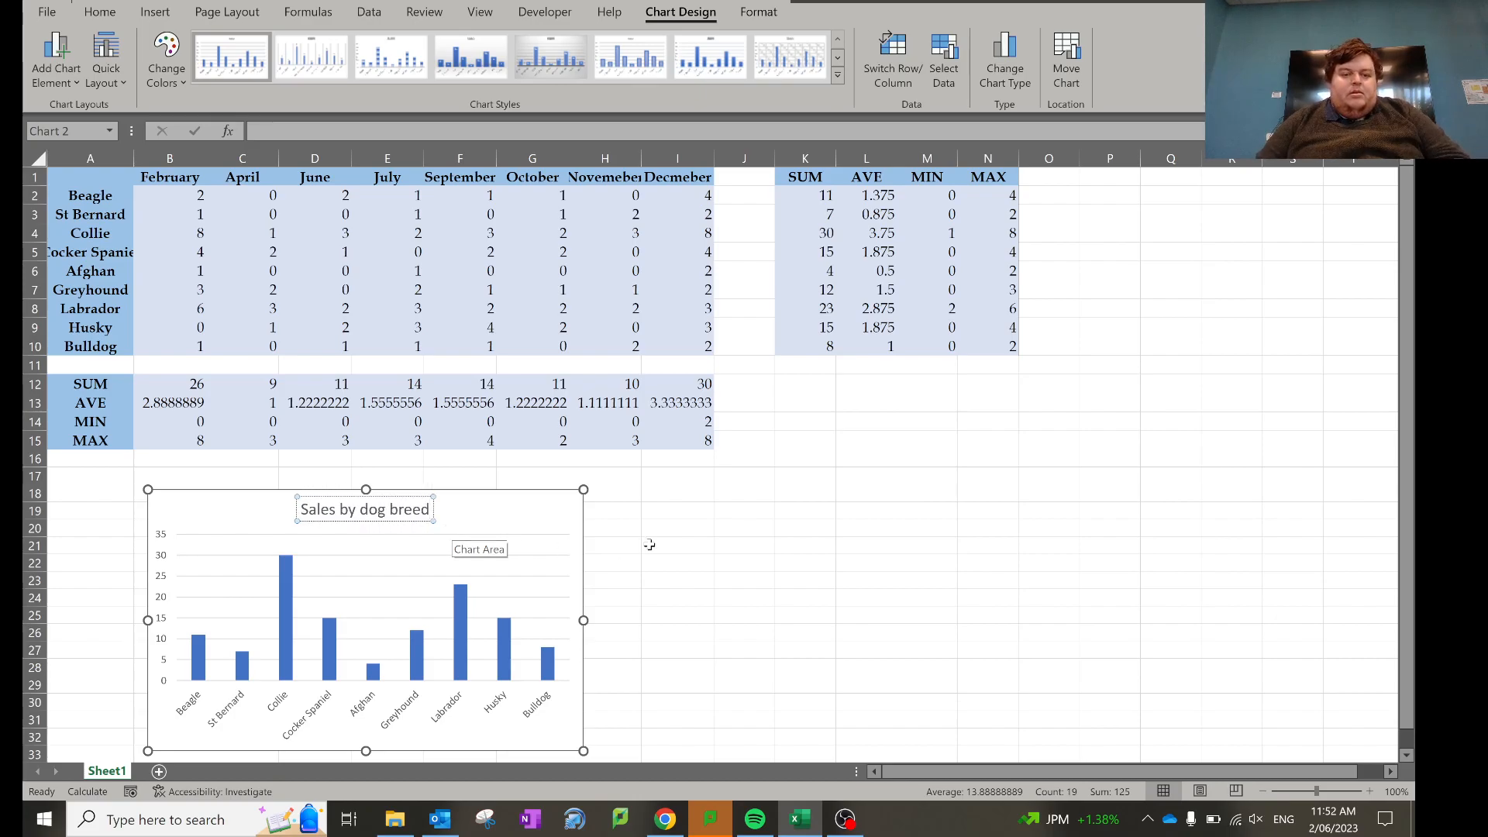
{"action": "left_click", "coordinate": [779, 545]}
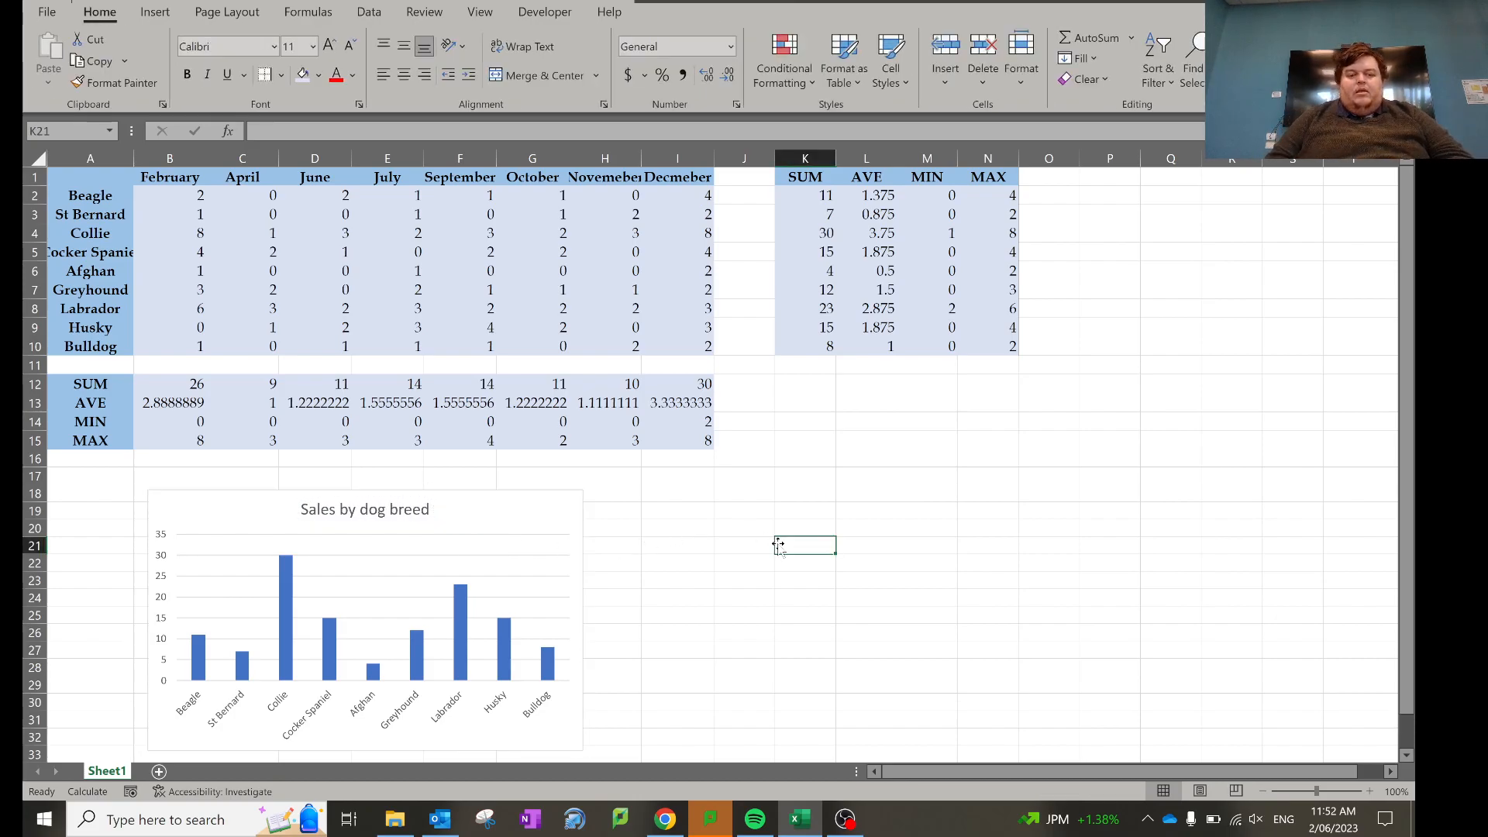
{"action": "left_click", "coordinate": [667, 497]}
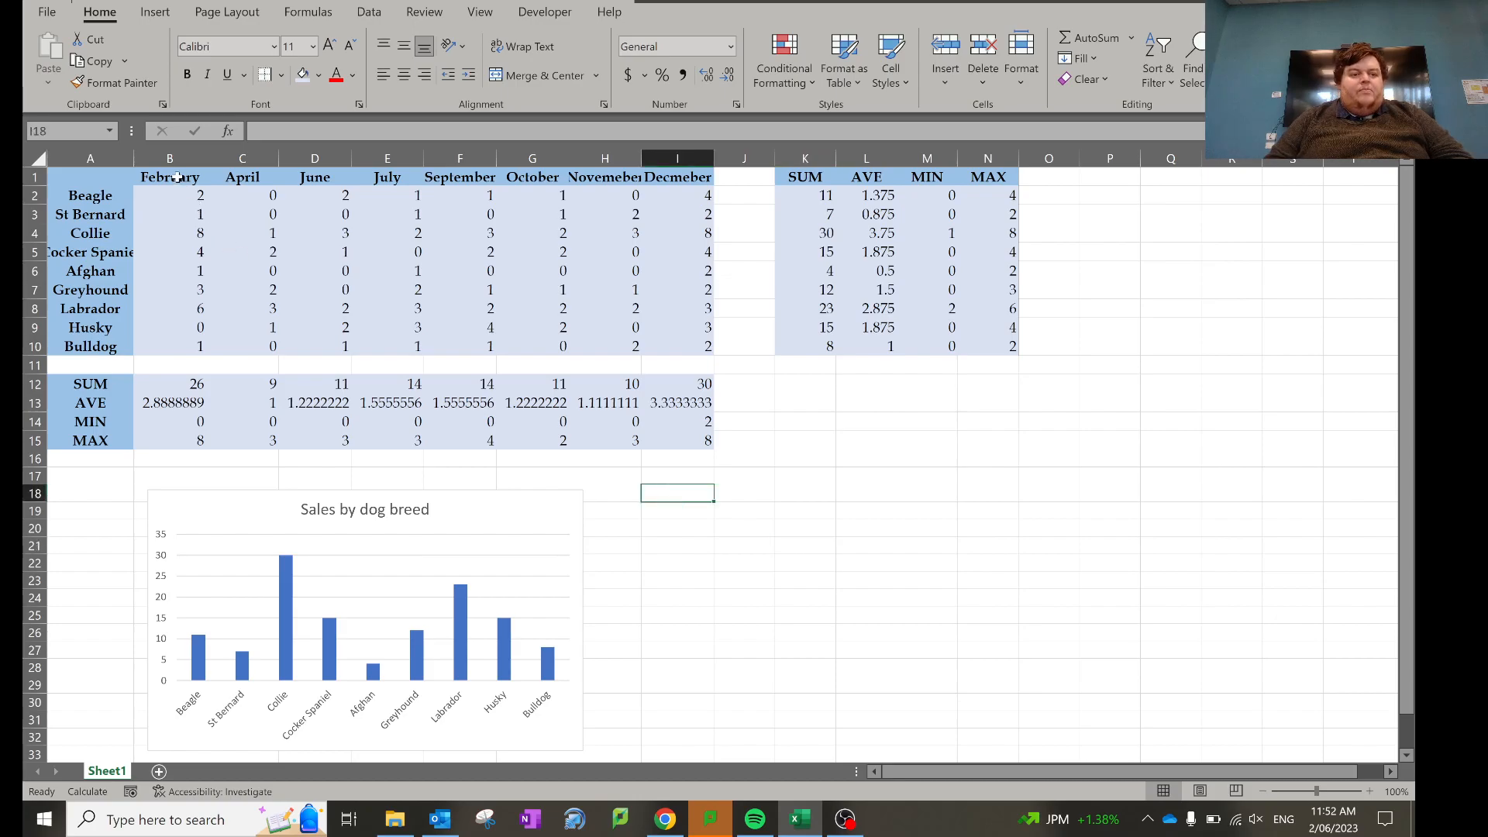
- Insert a clustered column chart from the month row A1:I1 and SUM row A12:I12, placing it beside the breed chart
{"action": "left_click_drag", "start_coordinate": [178, 178], "coordinate": [339, 180]}
{"action": "left_click_drag", "start_coordinate": [107, 173], "coordinate": [665, 159]}
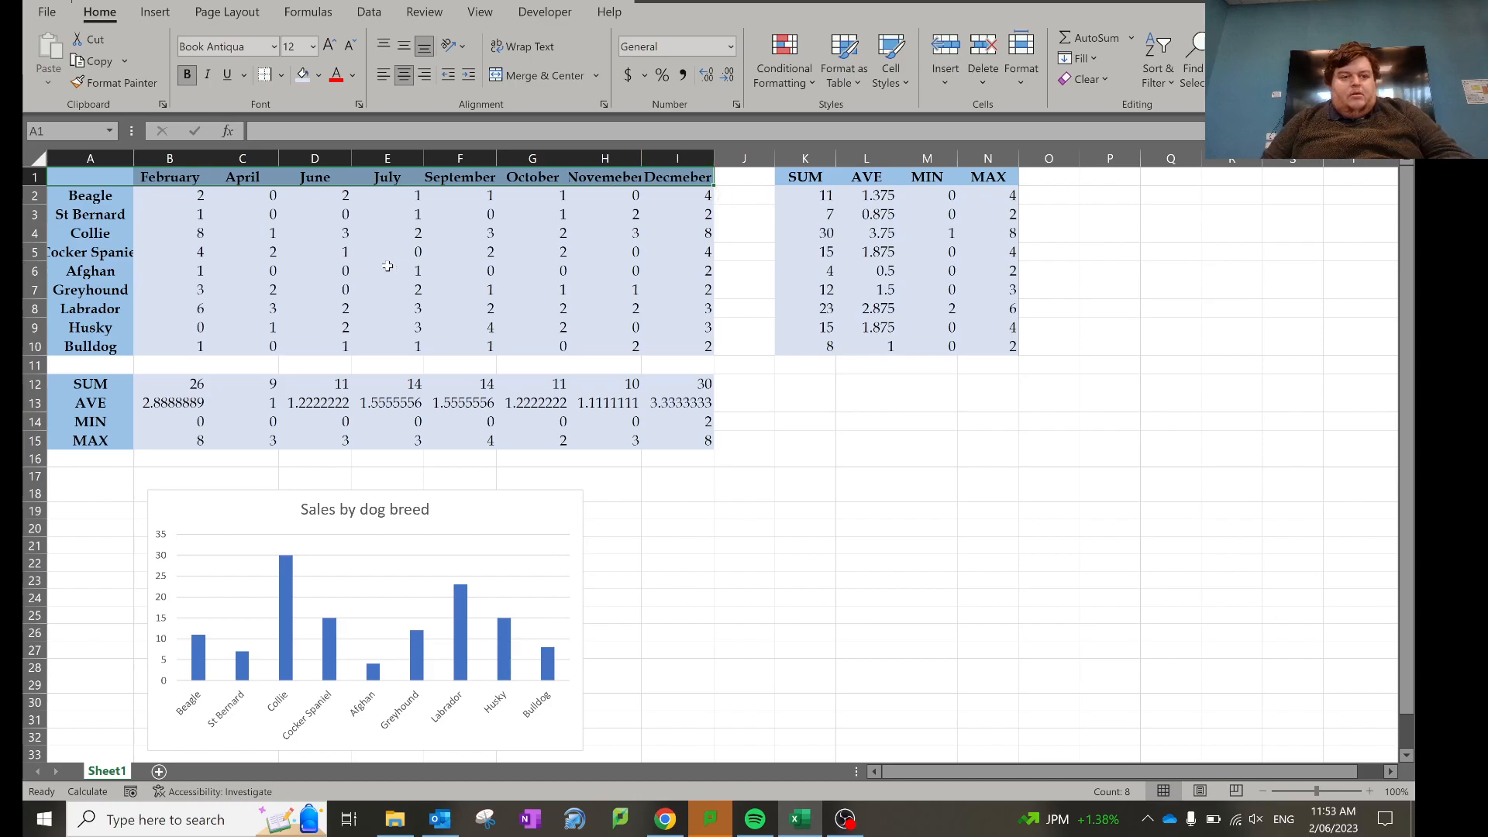
{"action": "left_click_drag", "start_coordinate": [90, 390], "coordinate": [670, 384]}
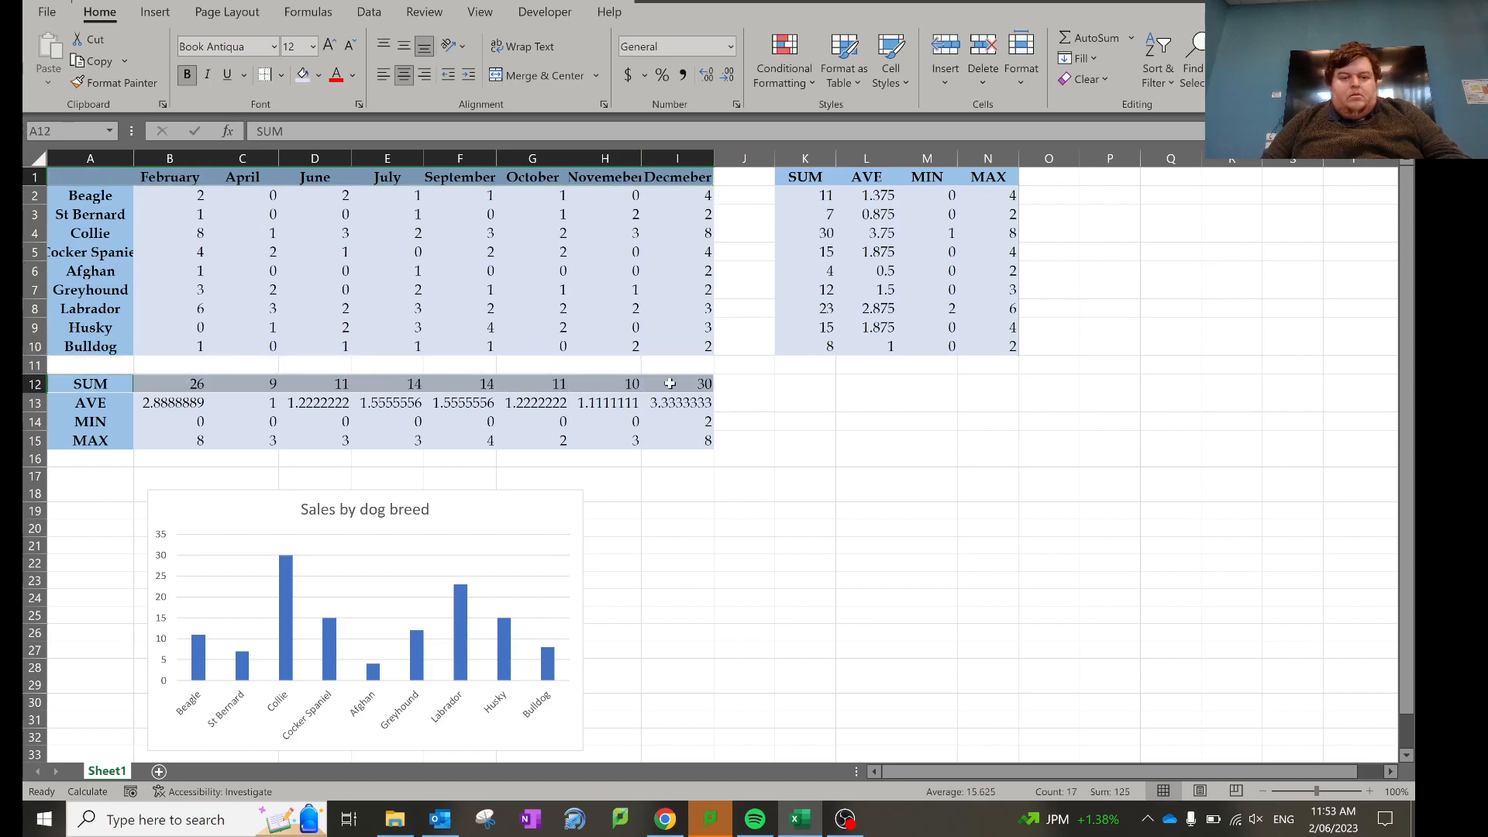
{"action": "left_click", "coordinate": [155, 11]}
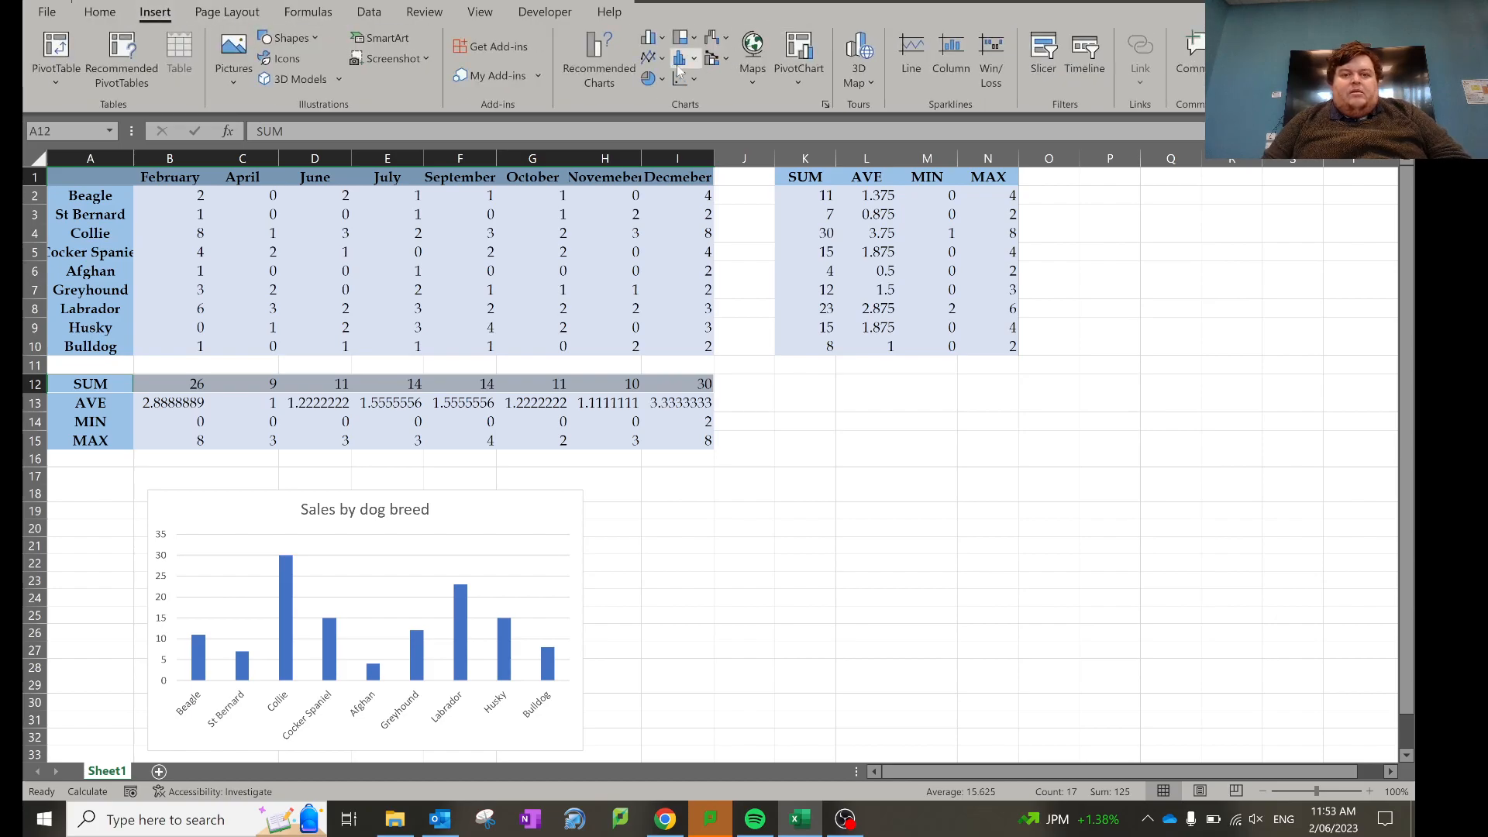
{"action": "left_click", "coordinate": [609, 64]}
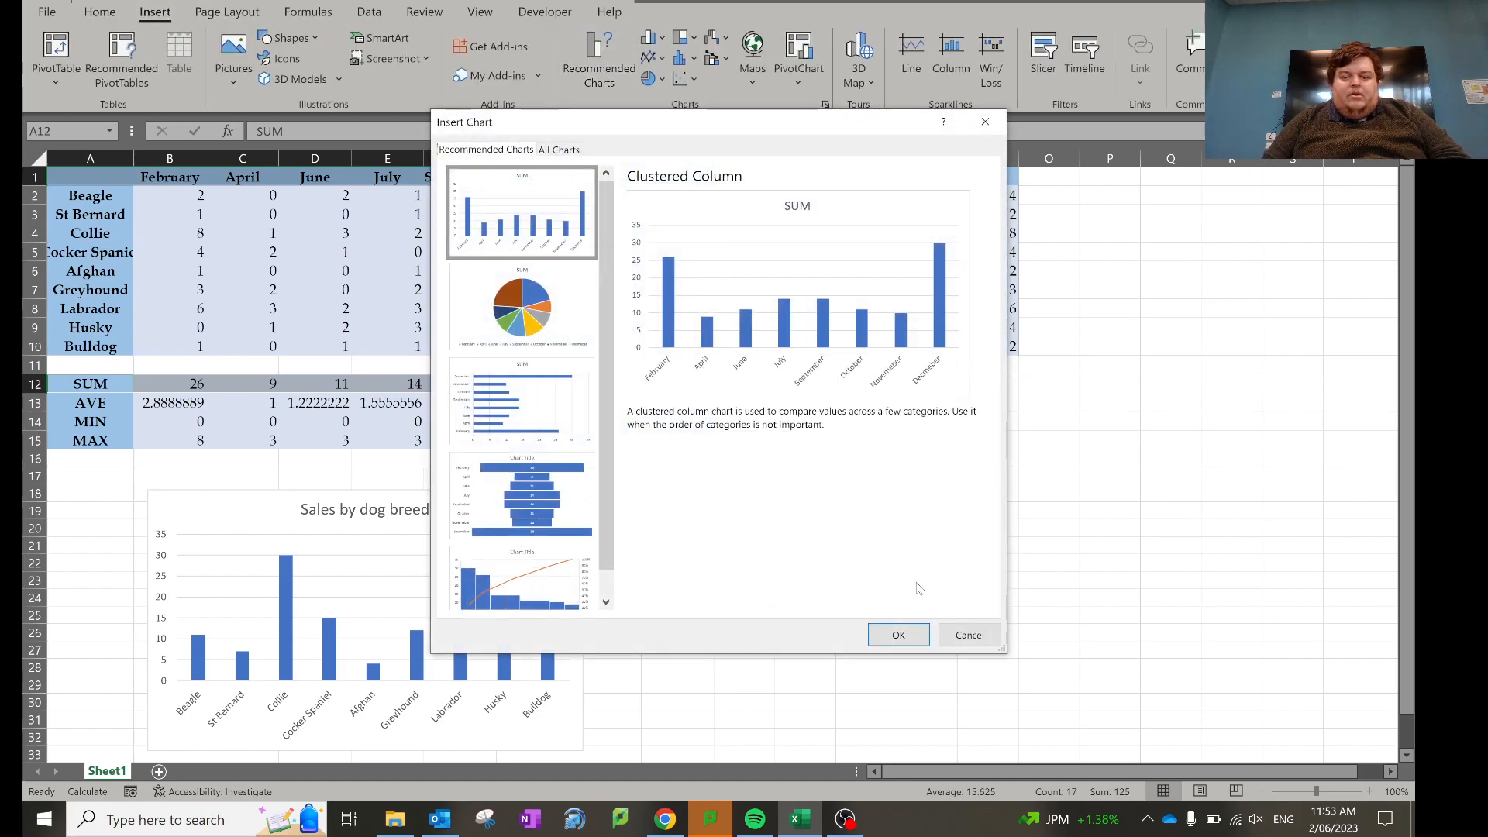
{"action": "left_click", "coordinate": [902, 635]}
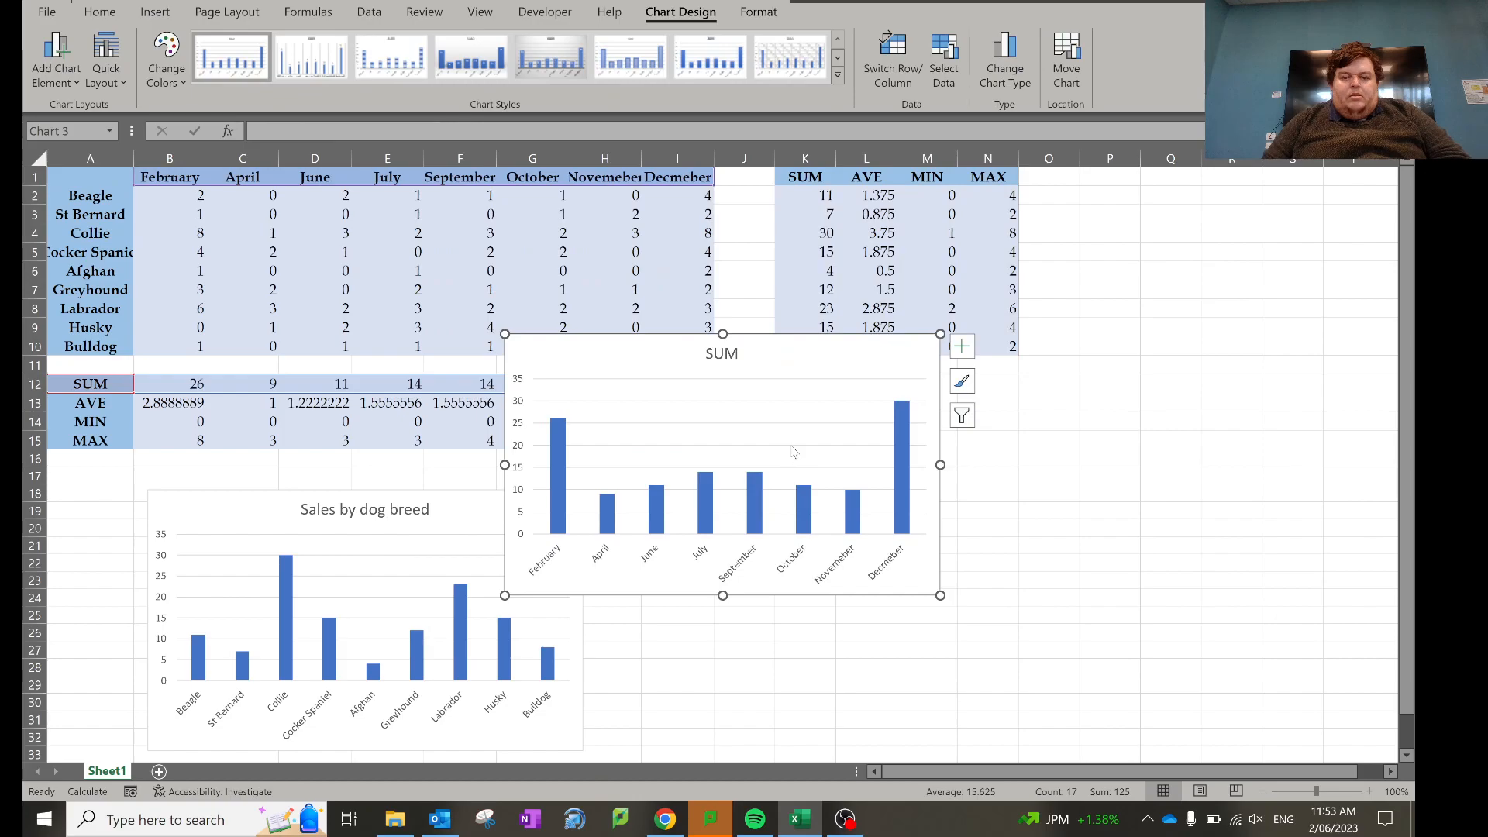
{"action": "left_click_drag", "start_coordinate": [807, 365], "coordinate": [820, 509]}
- Change the monthly chart's title to "Sales by month" and align the chart level with the breed chart
{"action": "double_click", "coordinate": [871, 512]}
{"action": "type", "text": "S"}
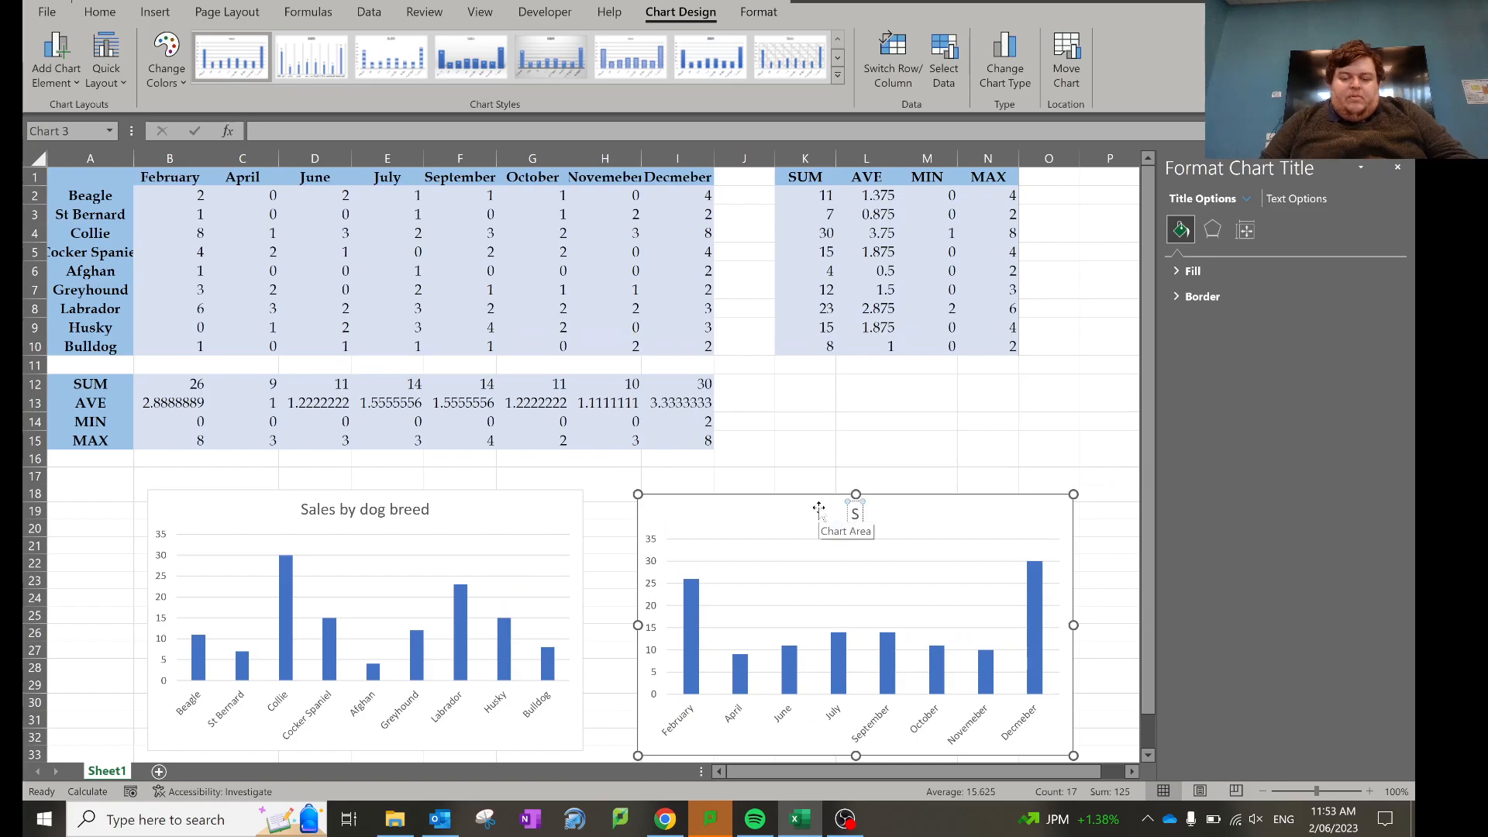
{"action": "type", "text": "ales by month"}
{"action": "left_click", "coordinate": [944, 390]}
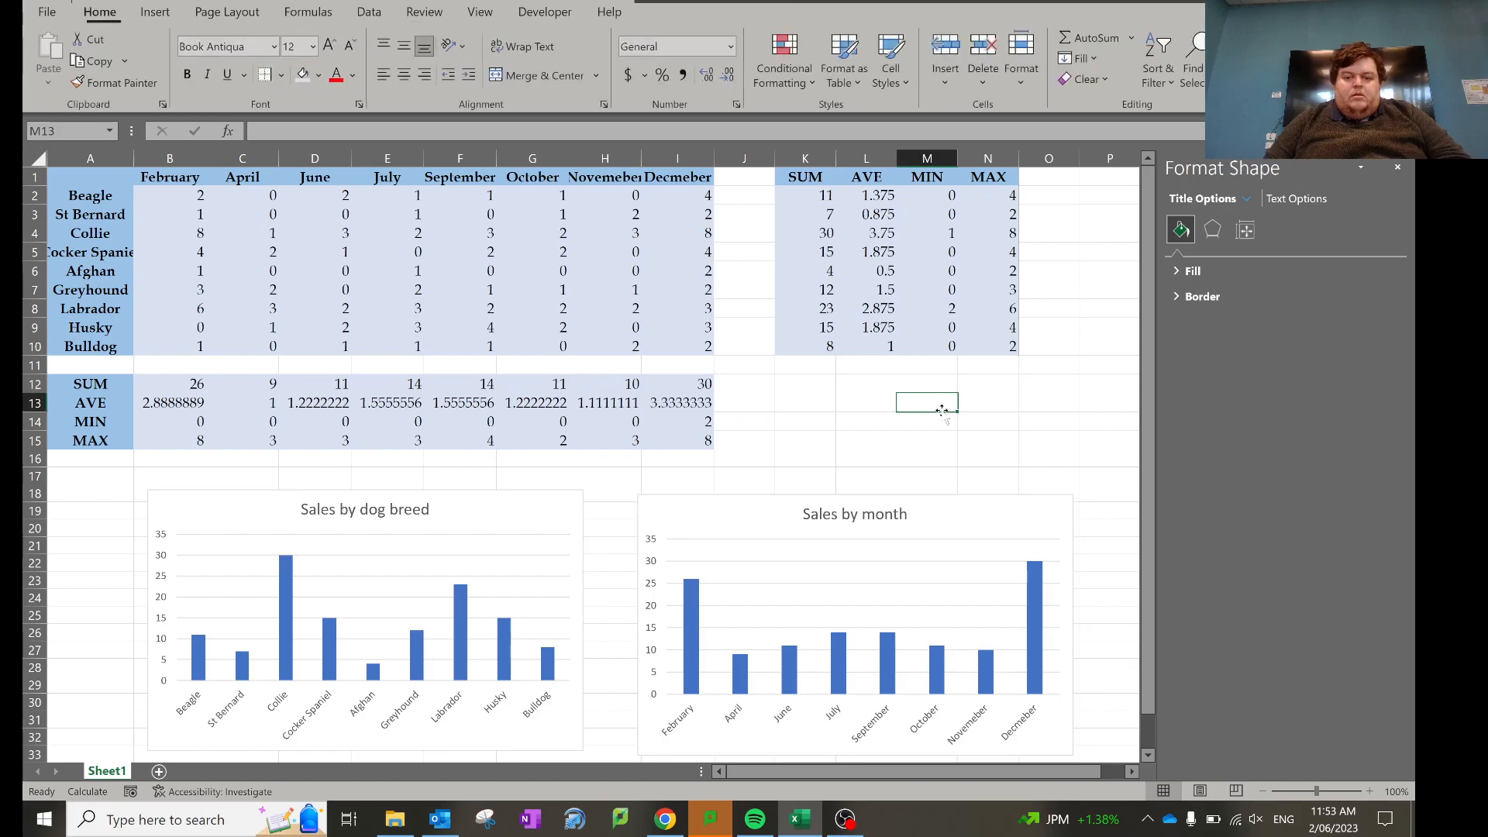
{"action": "left_click", "coordinate": [954, 505]}
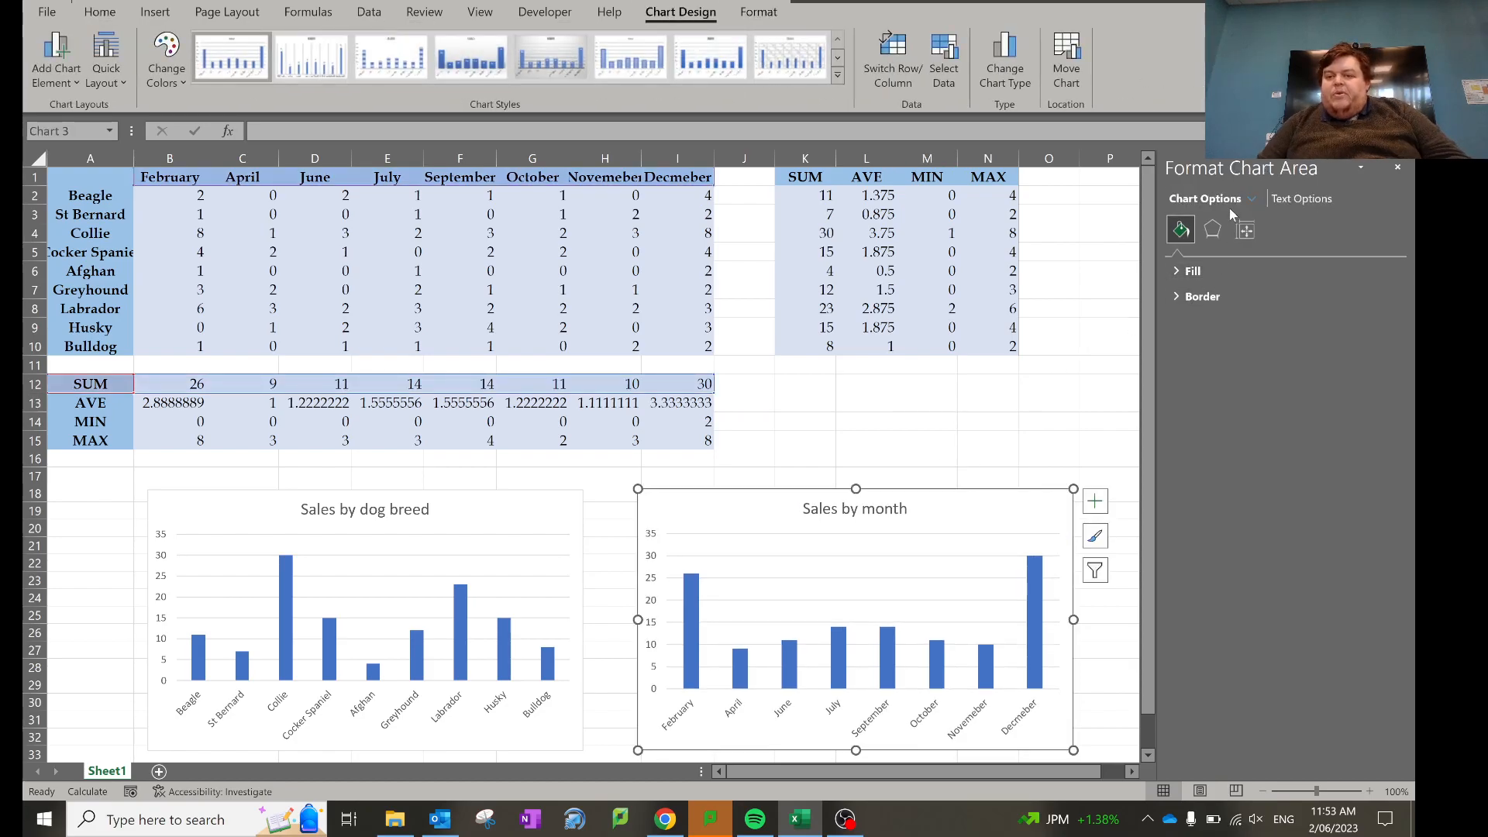
{"action": "left_click", "coordinate": [1191, 273]}
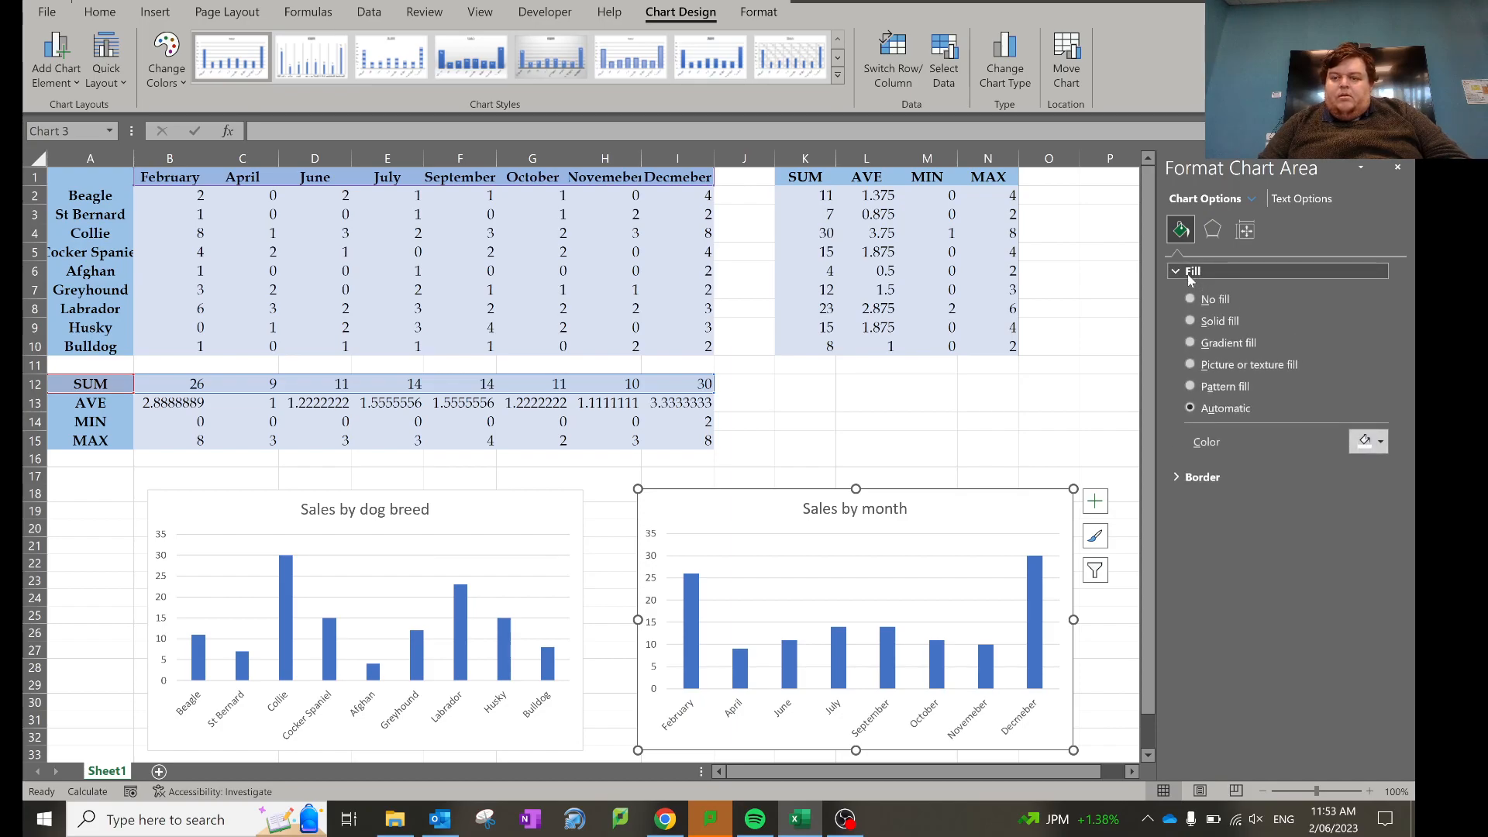
{"action": "left_click", "coordinate": [1365, 442]}
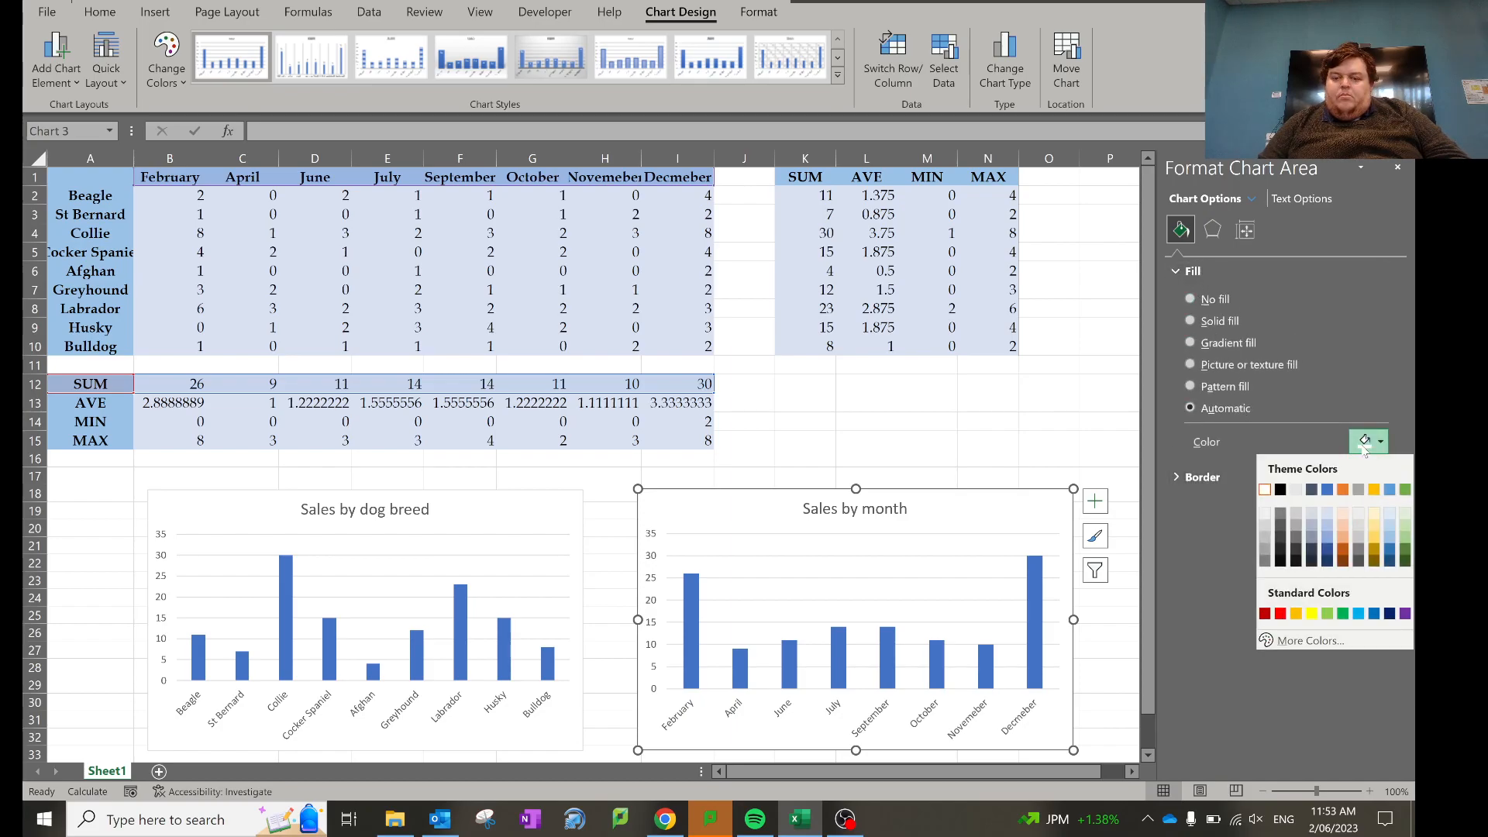
{"action": "left_click", "coordinate": [1310, 384]}
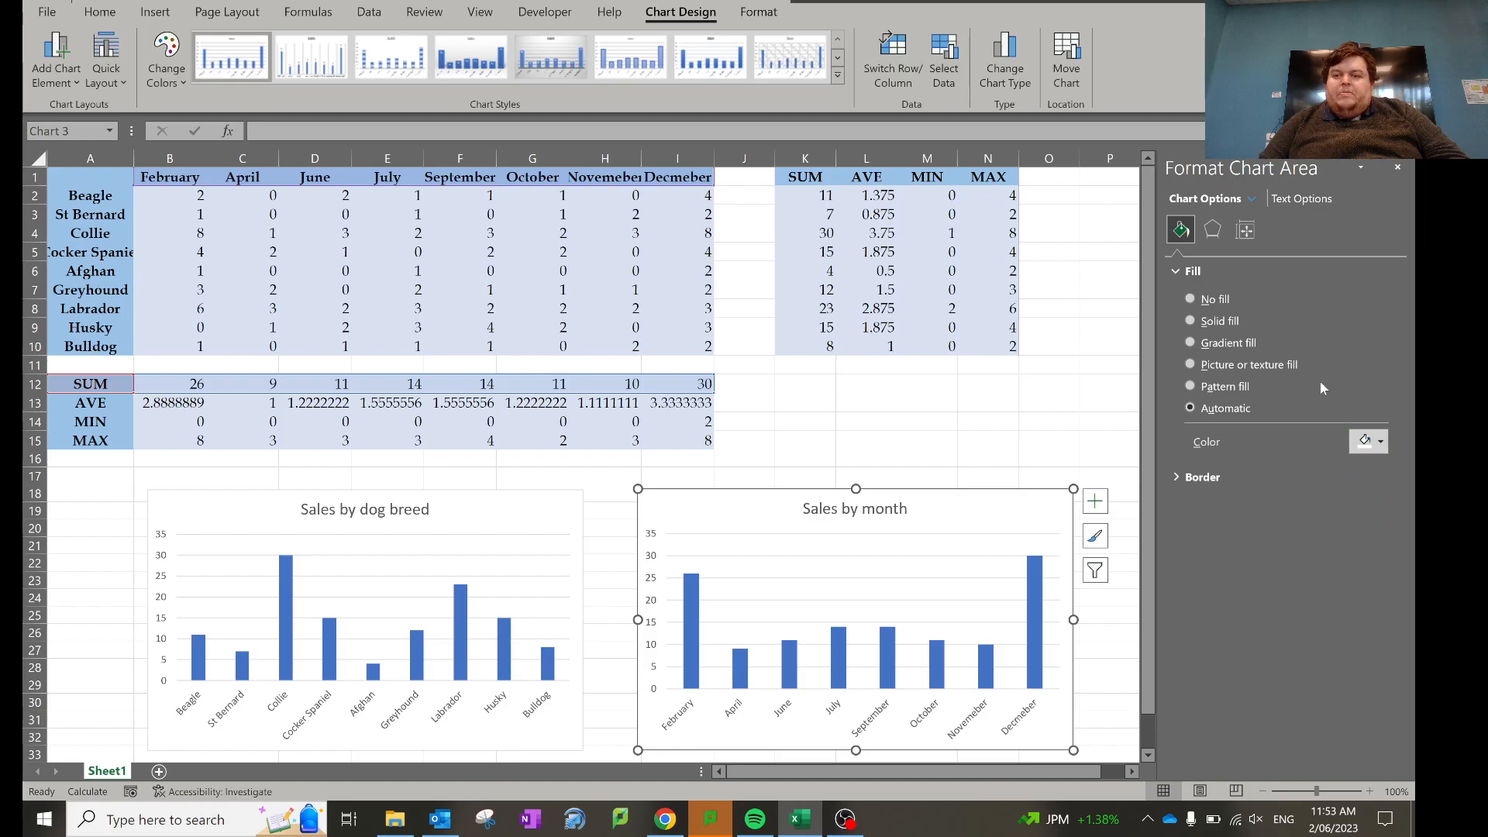
{"action": "left_click", "coordinate": [1209, 233]}
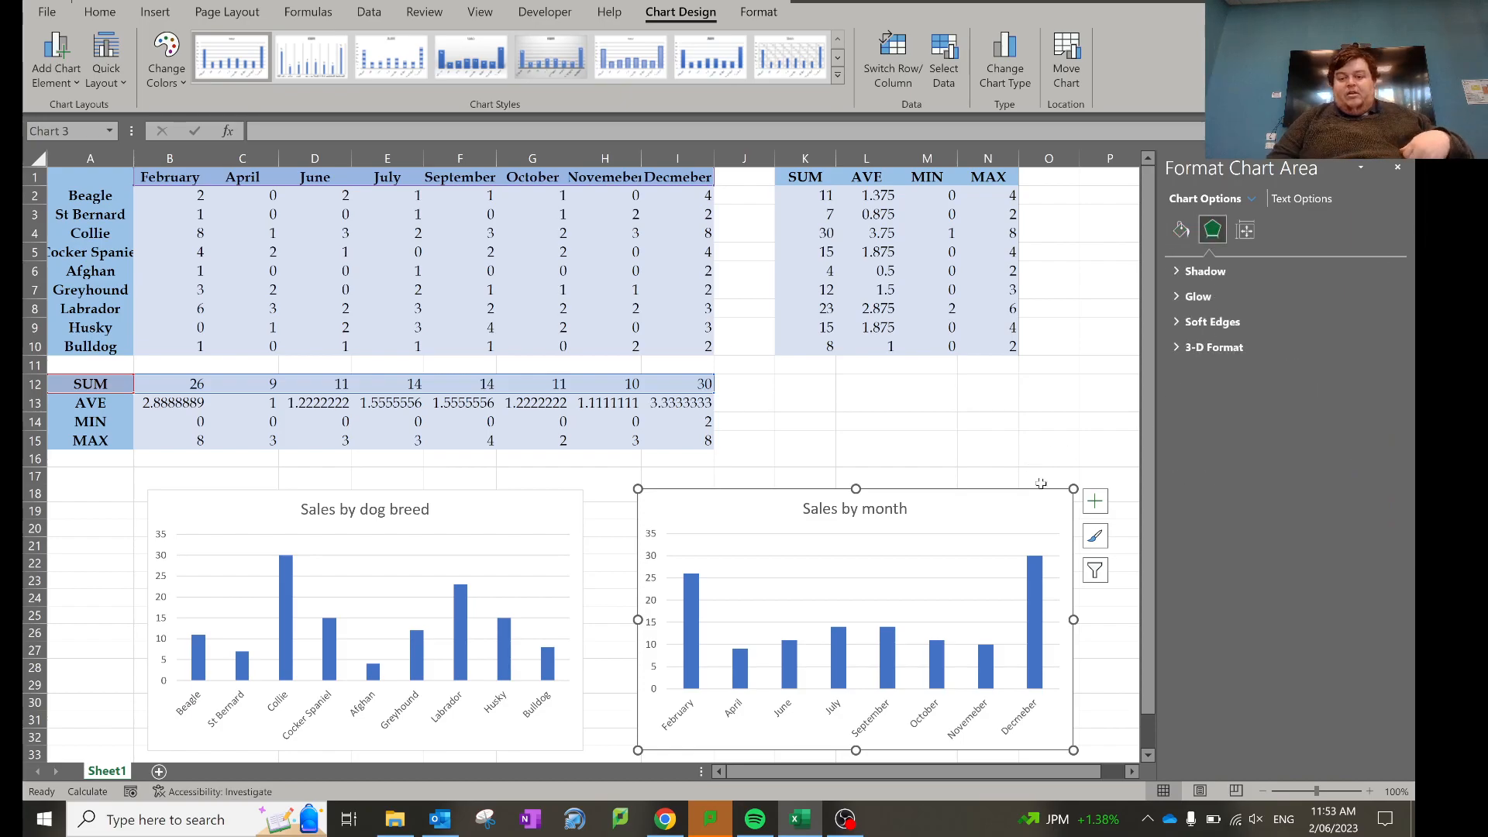
- Recolour the "Sales by month" chart with the fourth Colorful palette, giving it green columns
{"action": "left_click", "coordinate": [1094, 538]}
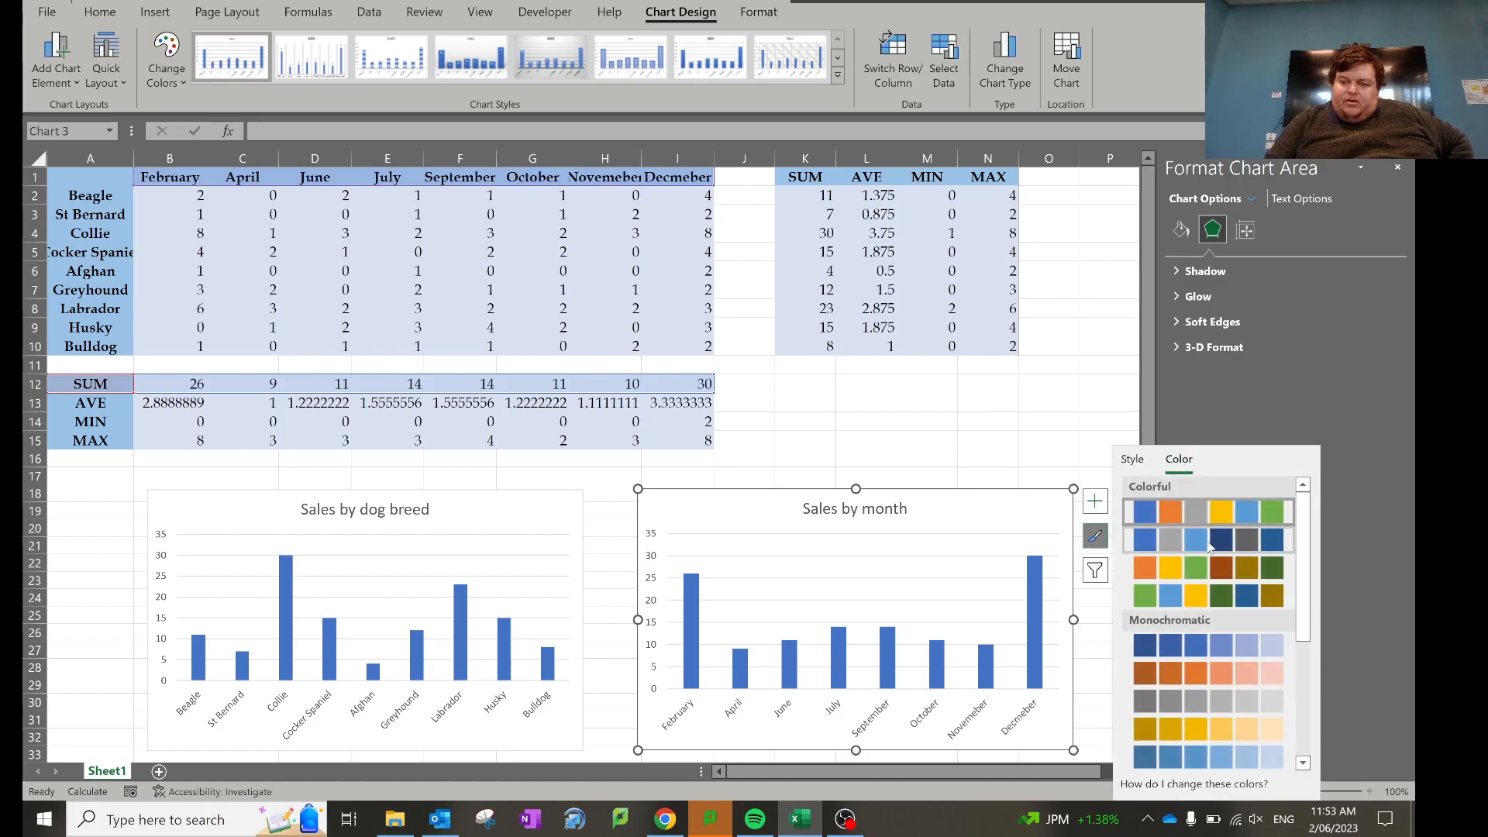
{"action": "left_click", "coordinate": [1200, 578]}
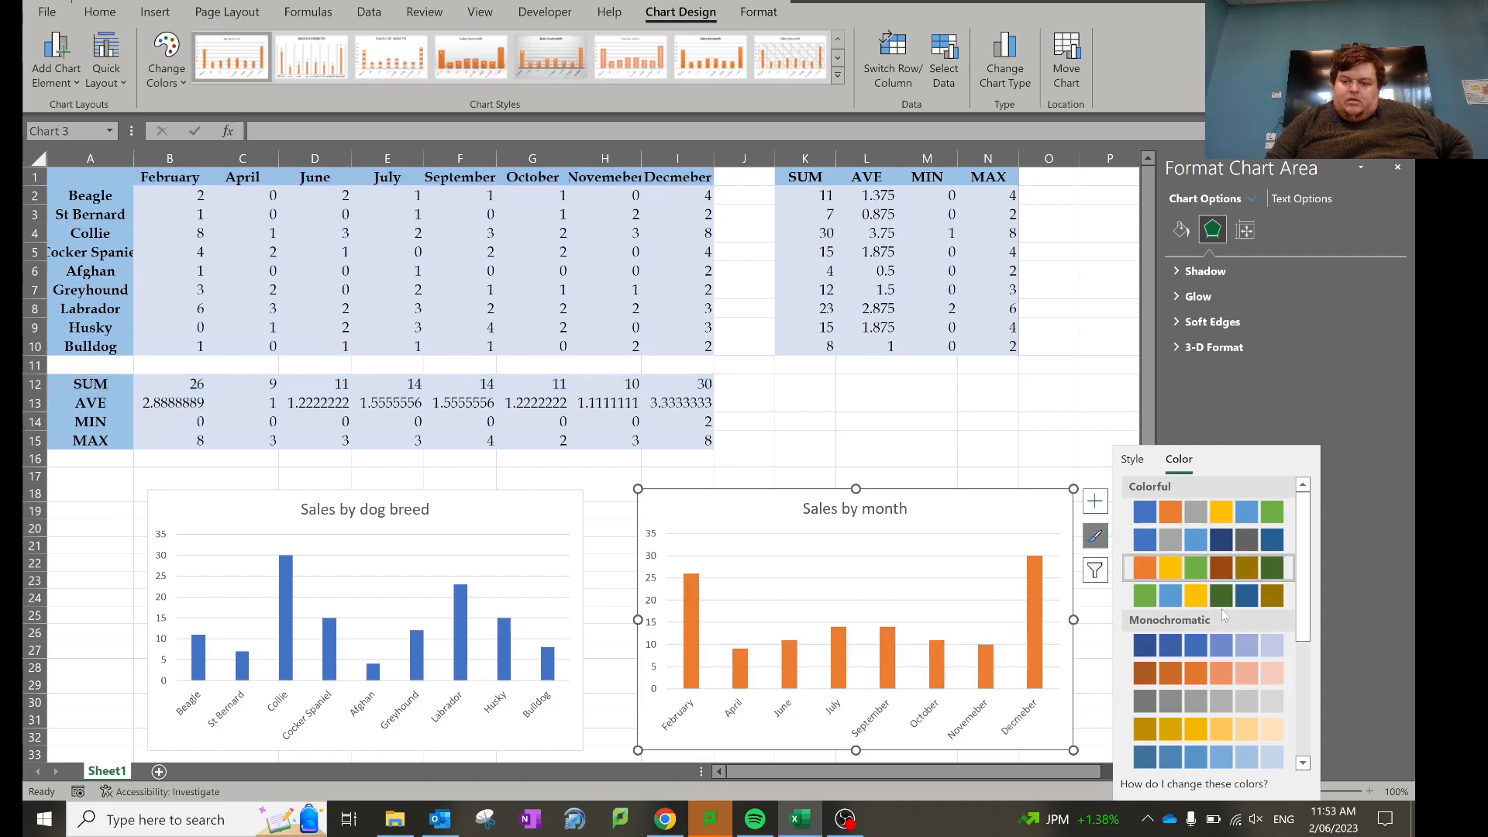
{"action": "left_click", "coordinate": [1240, 602]}
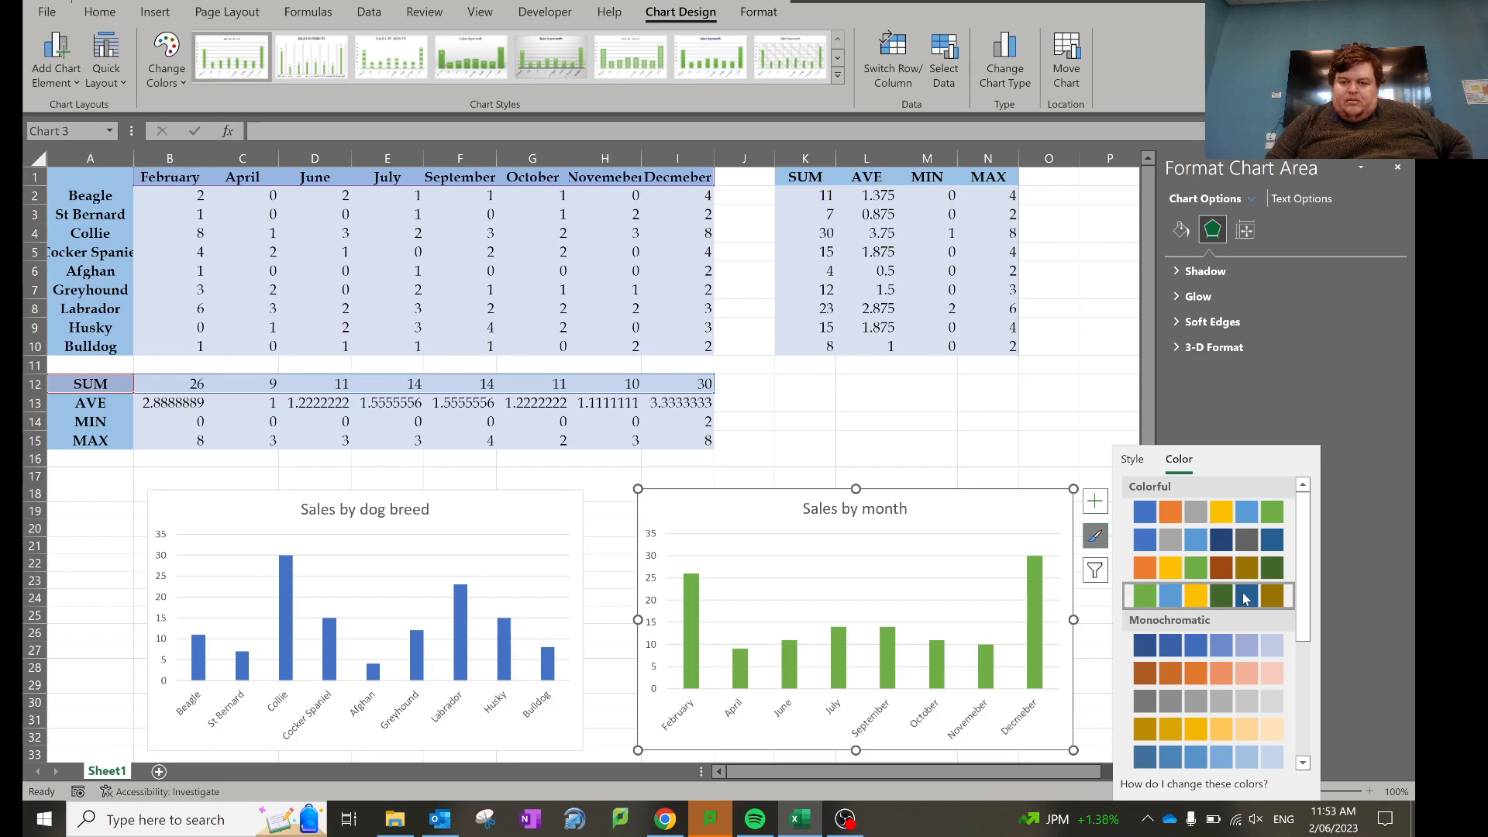
- Recolour the "Sales by dog breed" chart with the third Colorful palette, giving it orange columns, and deselect the chart
{"action": "left_click", "coordinate": [470, 540]}
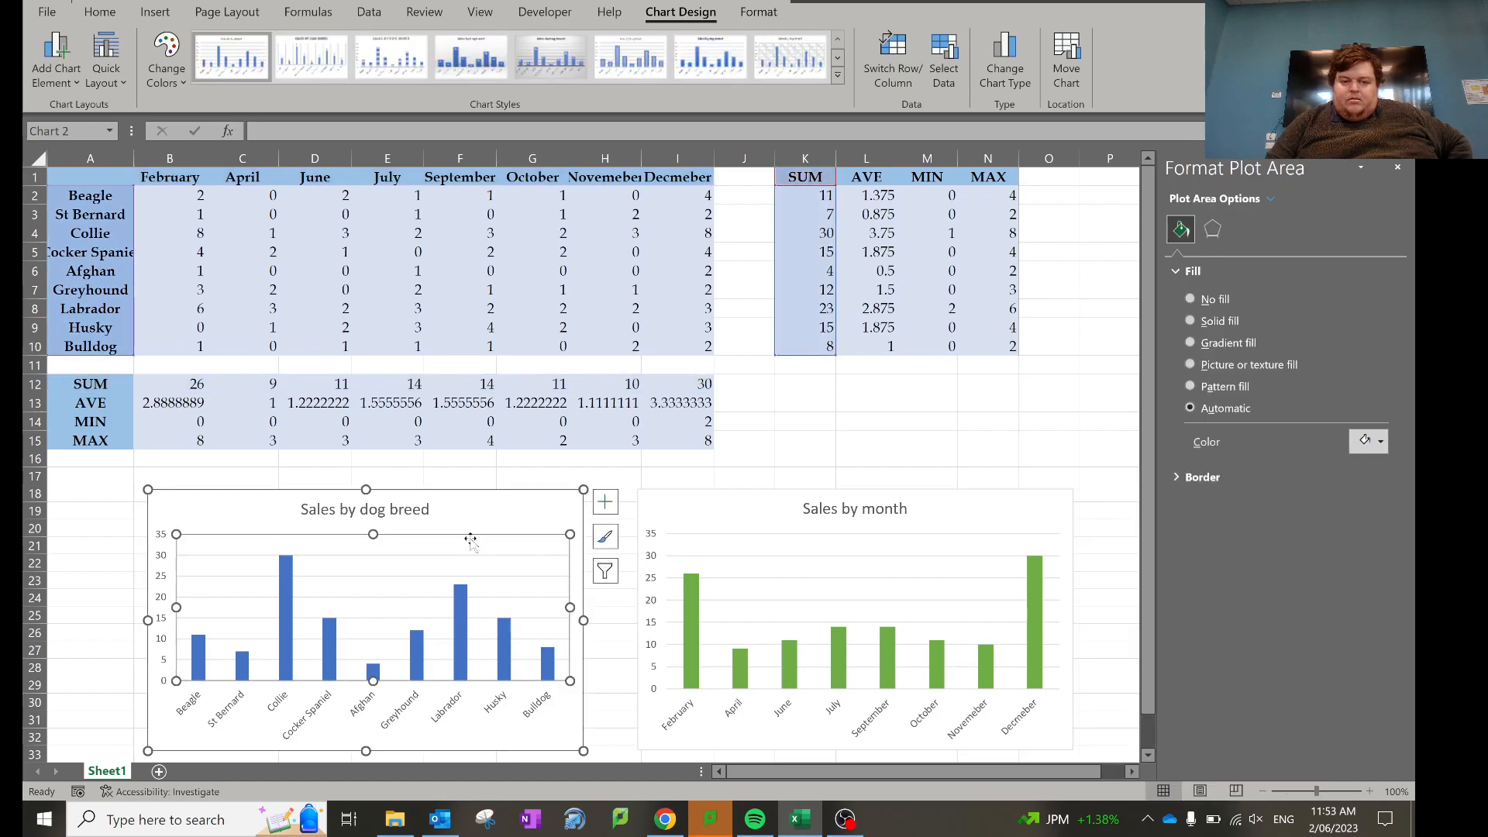
{"action": "left_click", "coordinate": [607, 536]}
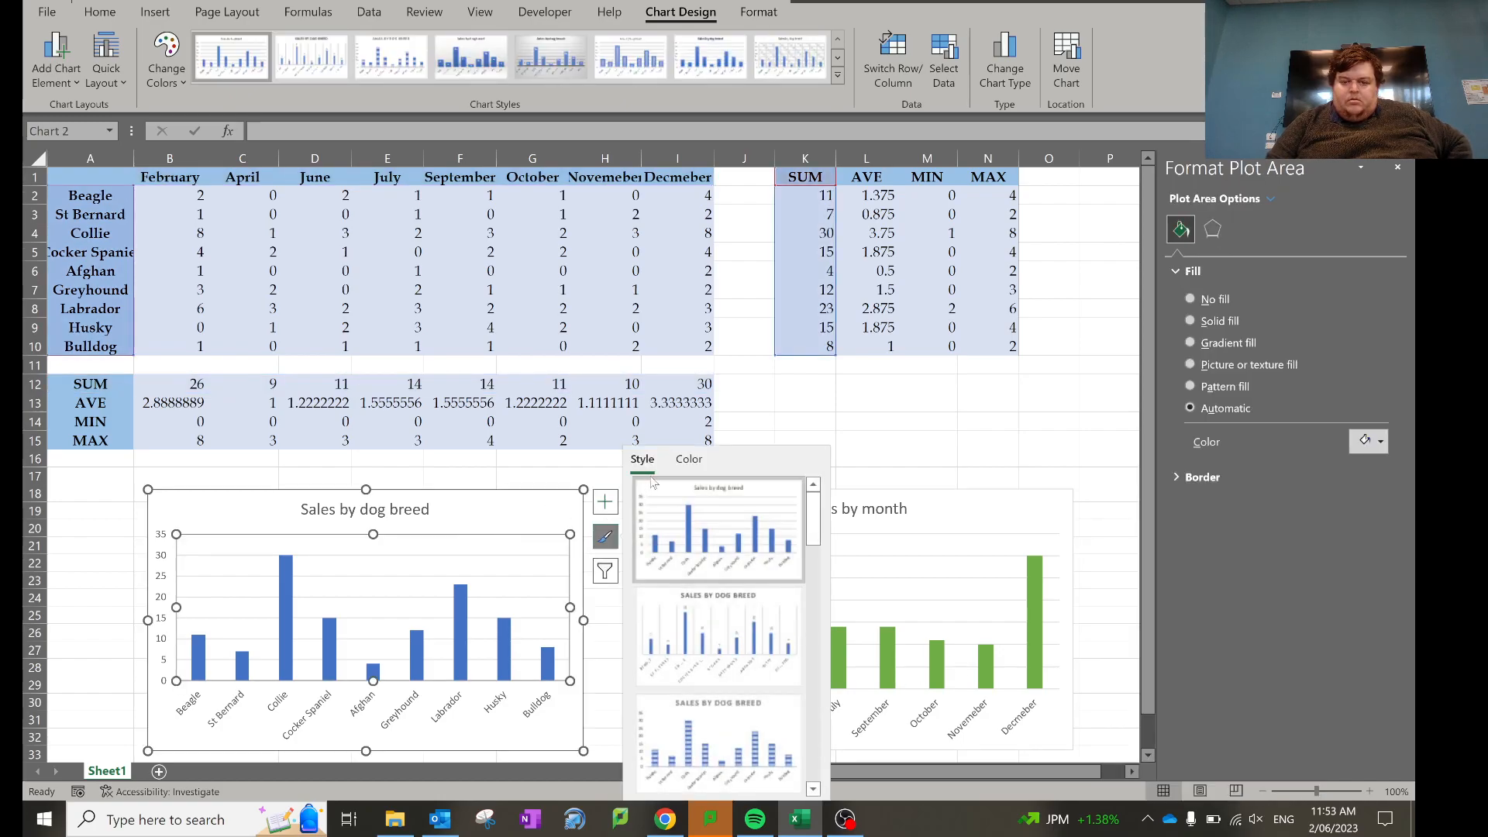
{"action": "left_click", "coordinate": [691, 461]}
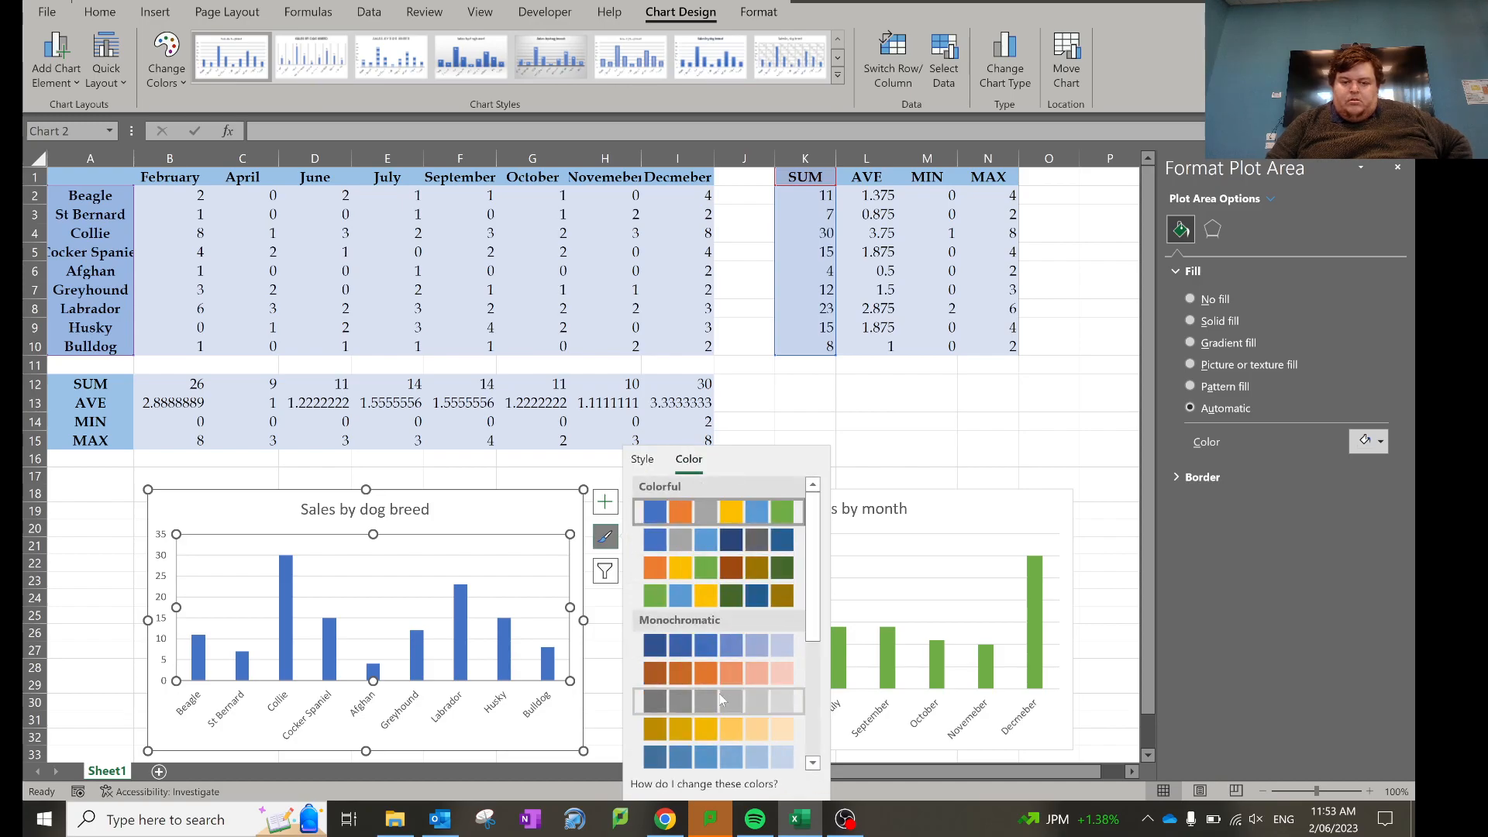
{"action": "scroll", "coordinate": [721, 700], "scroll_direction": "down", "scroll_amount": 3}
{"action": "scroll", "coordinate": [721, 700], "scroll_direction": "up", "scroll_amount": 3}
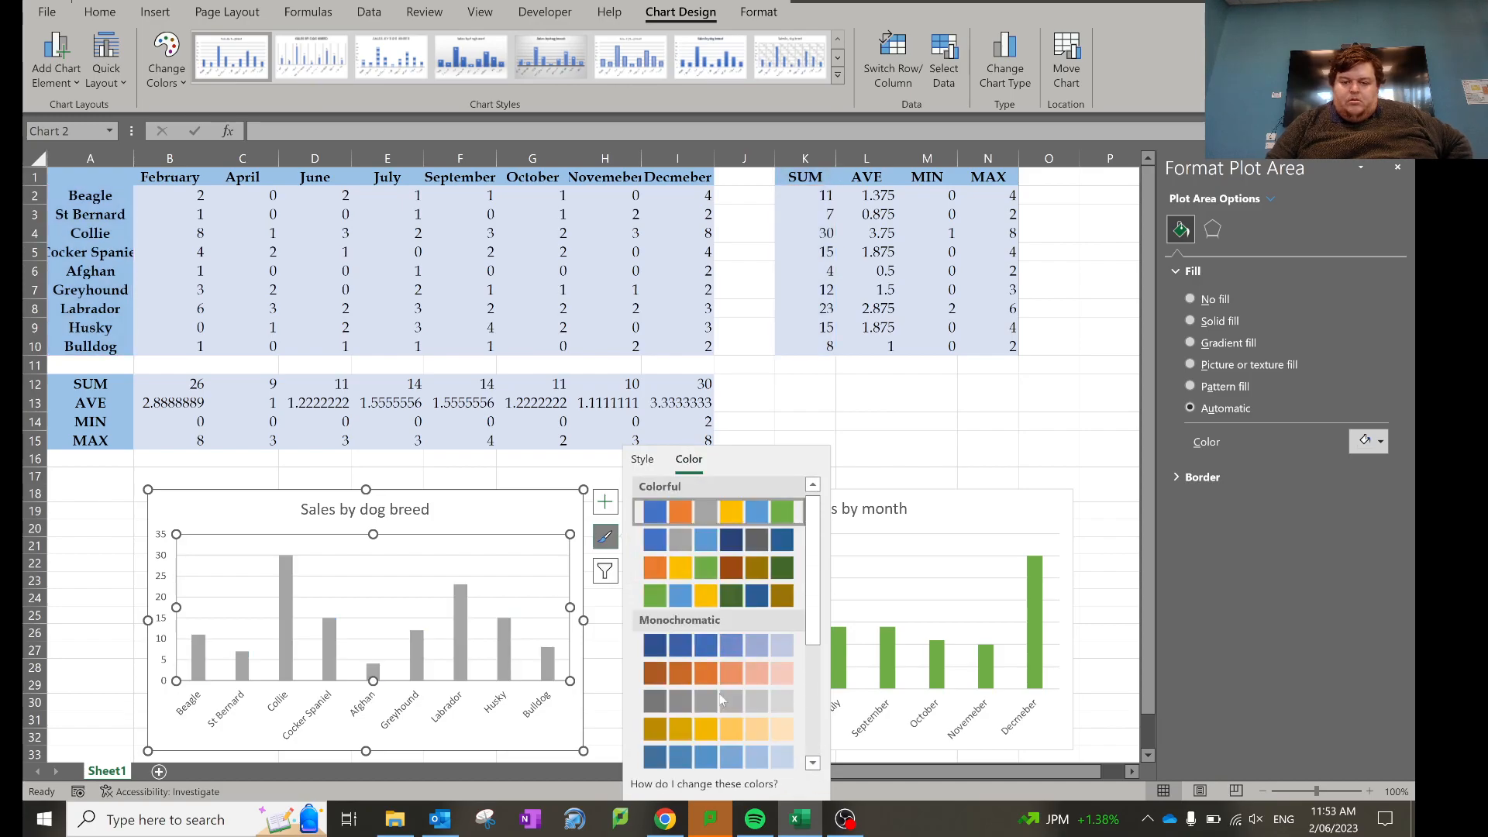
{"action": "left_click", "coordinate": [711, 575]}
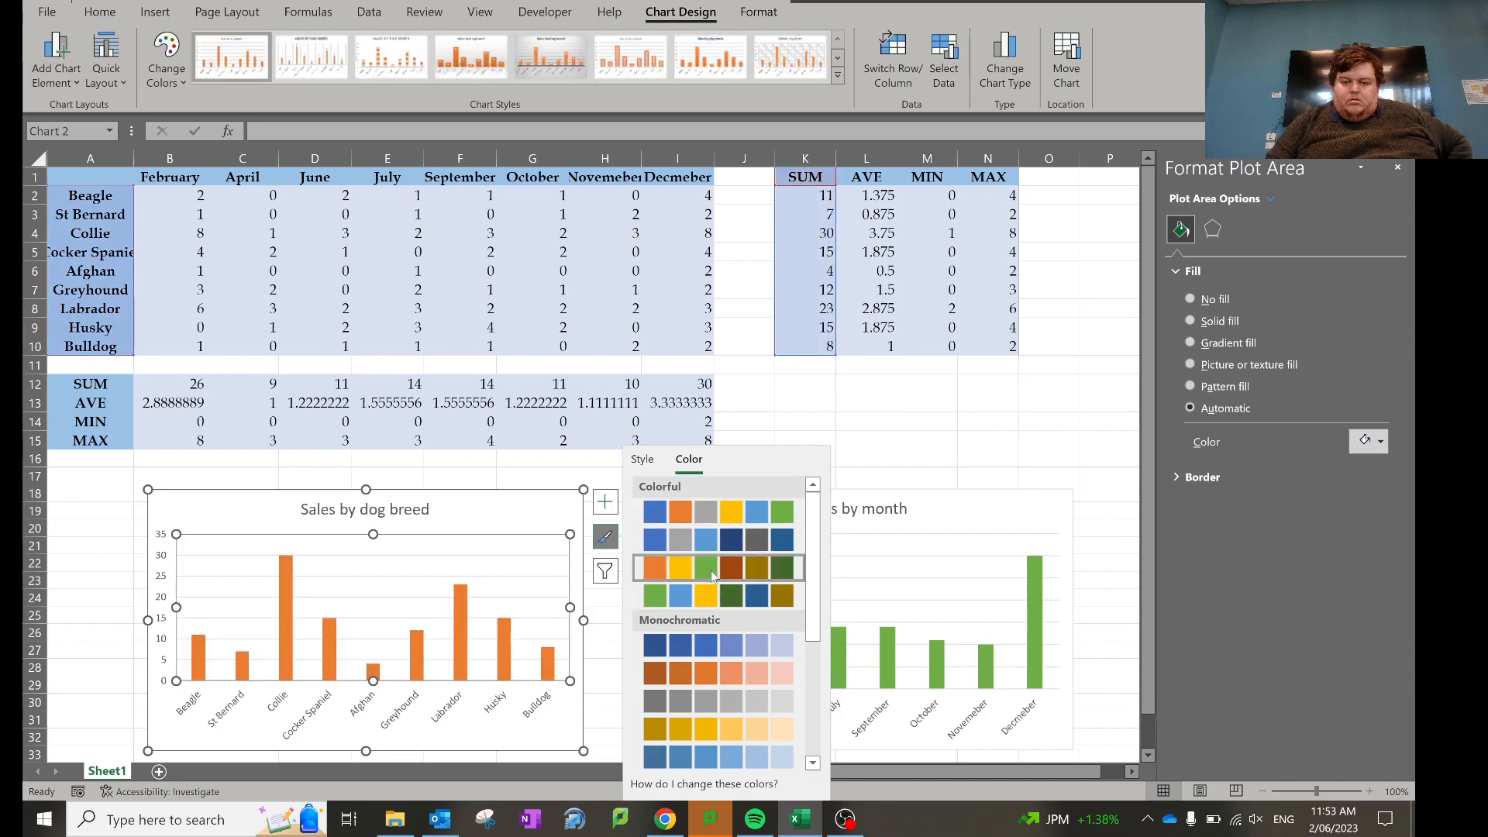
{"action": "left_click", "coordinate": [922, 422]}
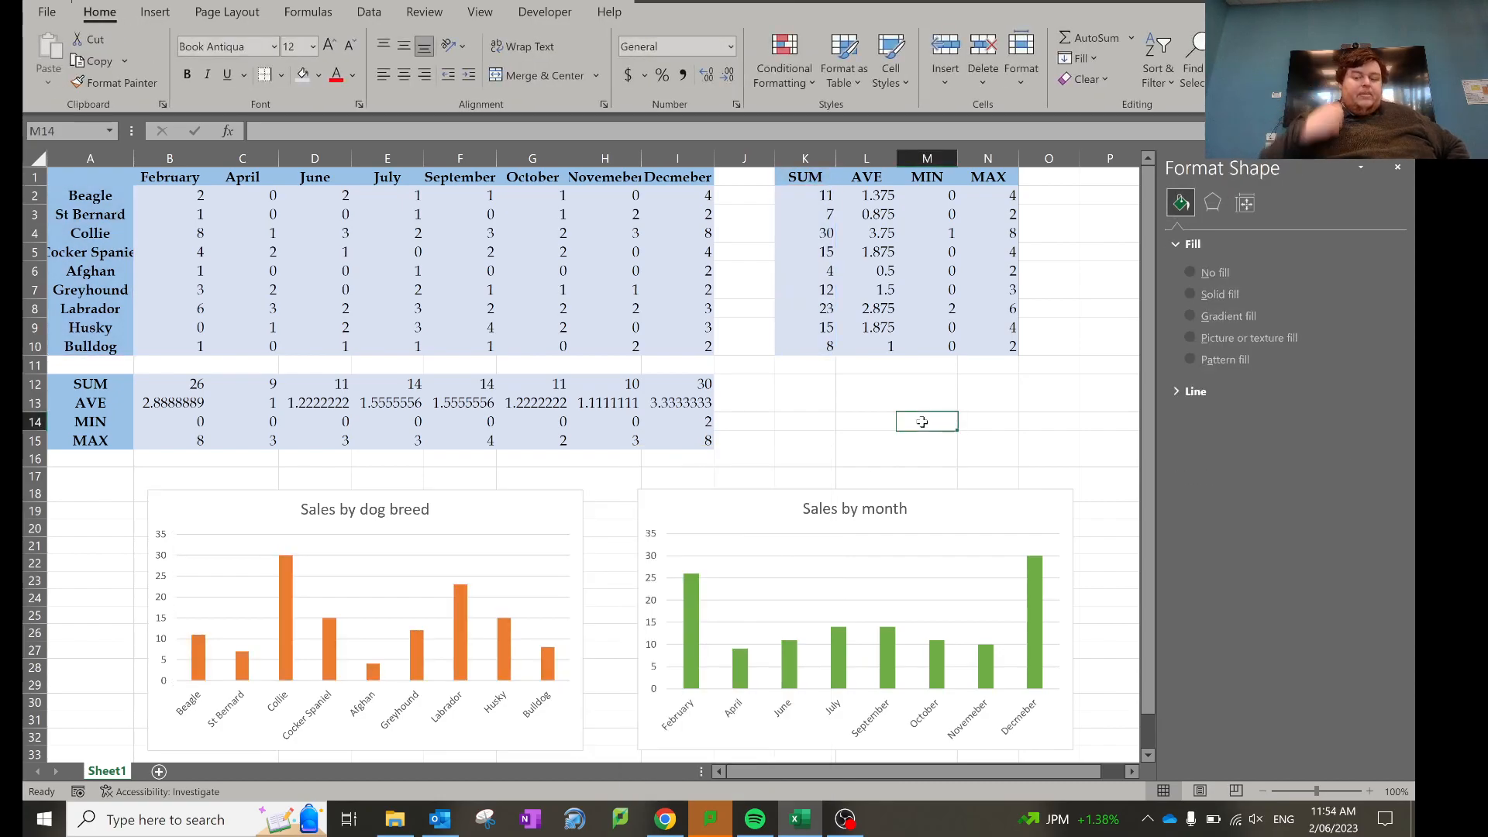